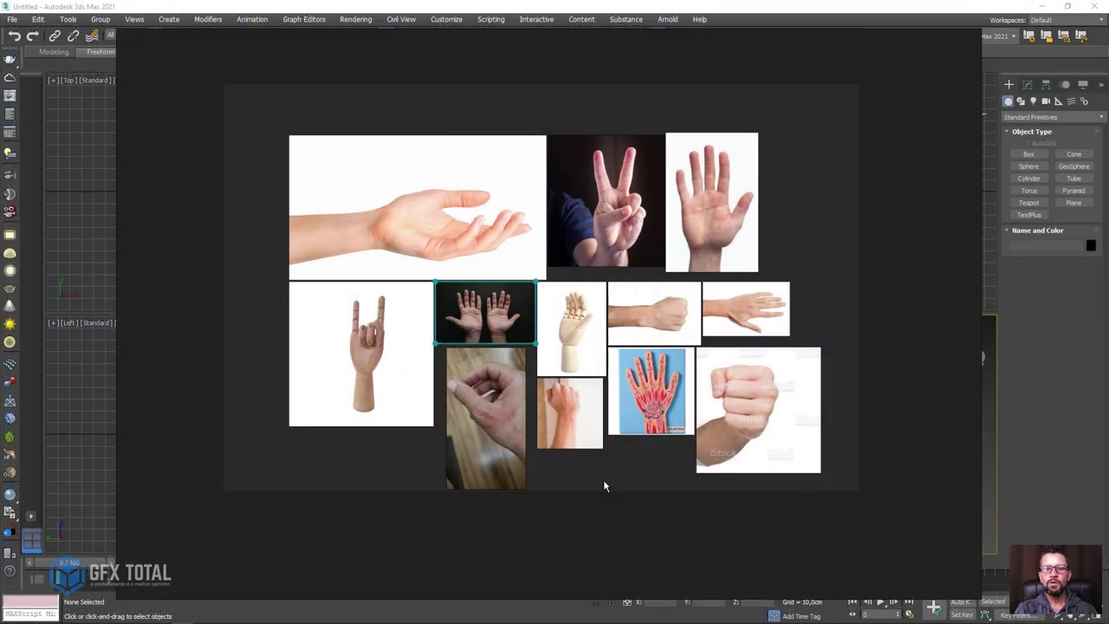
Step: Review the wooden hand horns-gesture reference in PureRef, then go back to the 3ds Max hand blockout
left_click(366, 360)
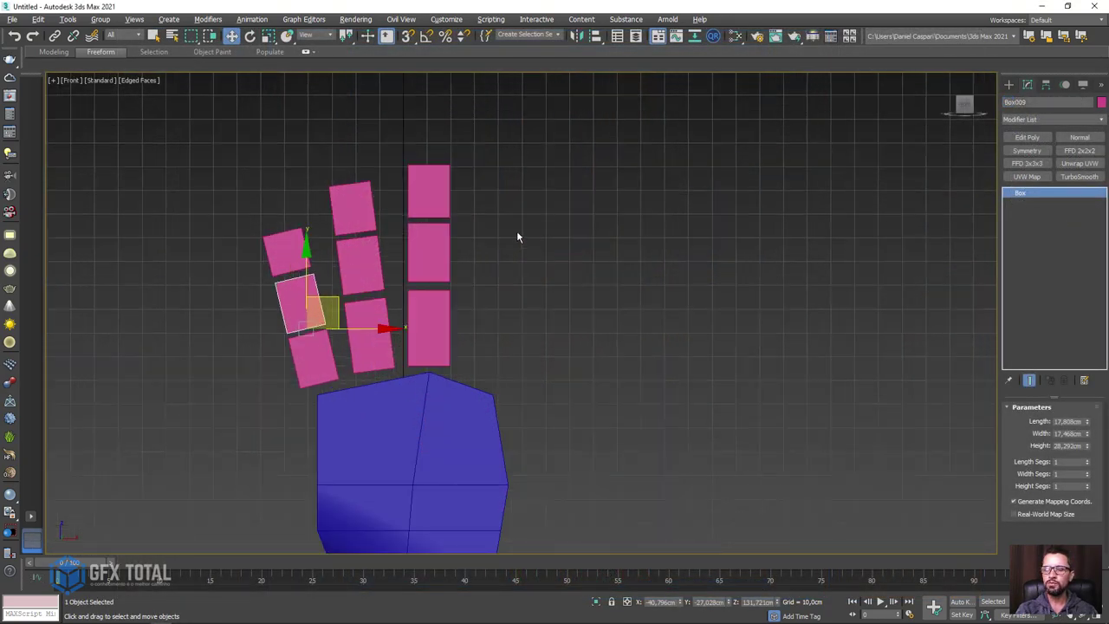
Step: Clone the upright finger's three boxes to its right as a fourth finger
left_click_drag(472, 142, 421, 343)
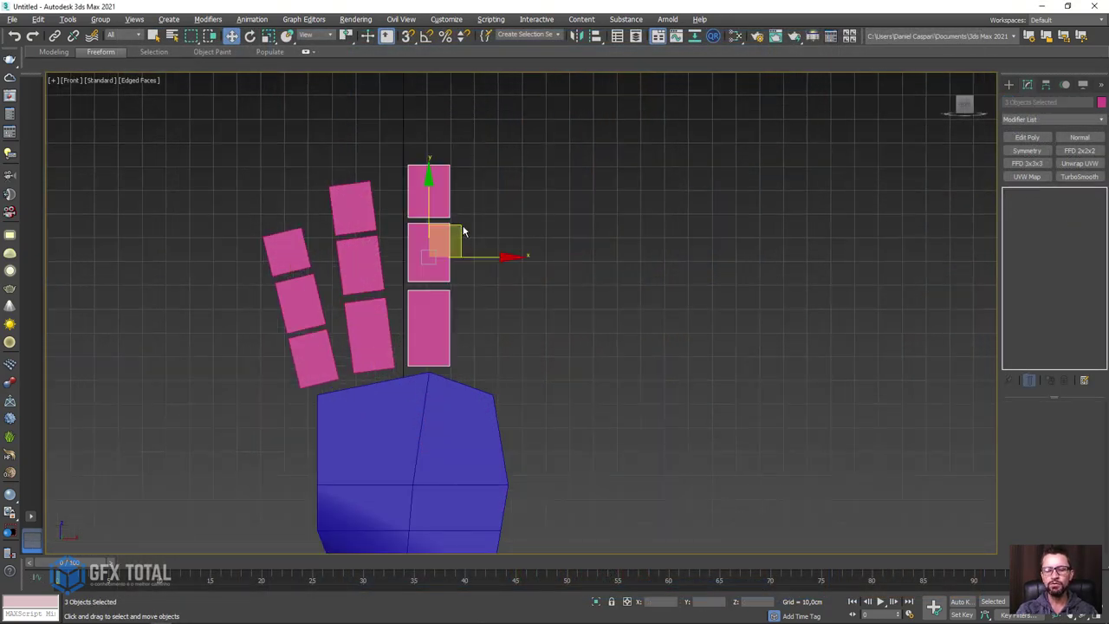
mouse_move(463, 232)
left_mouse_down("shift")
mouse_move(530, 242)
mouse_move(527, 232)
left_mouse_up("shift")
left_click(557, 364)
Step: Rotate the new finger to look shorter and curl the fingers forward over the palm
key("e")
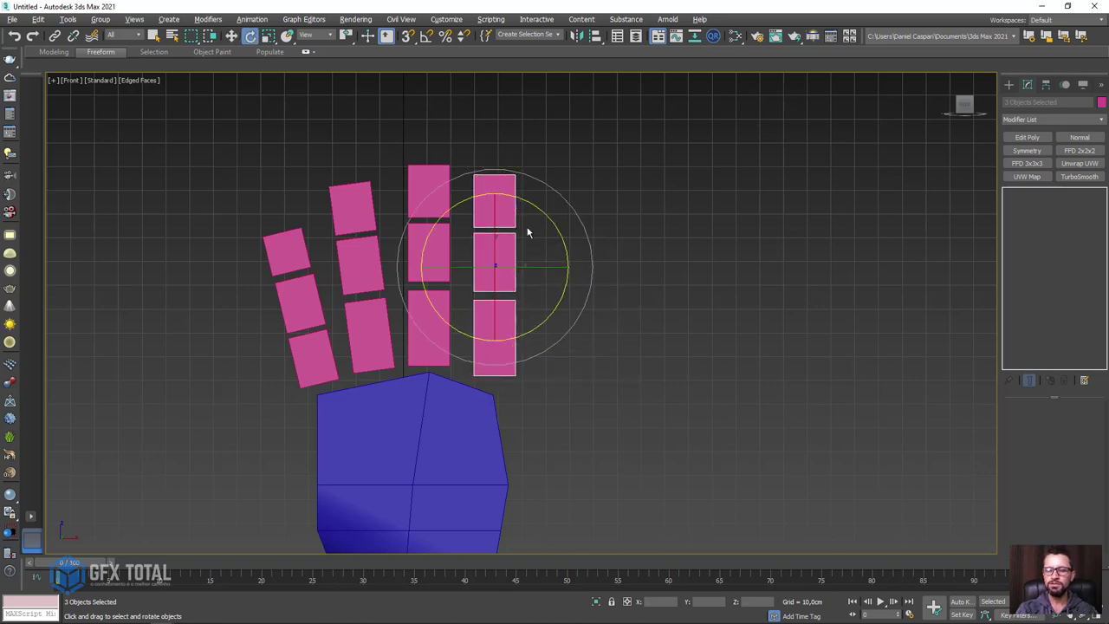
left_click_drag(496, 185, 543, 226)
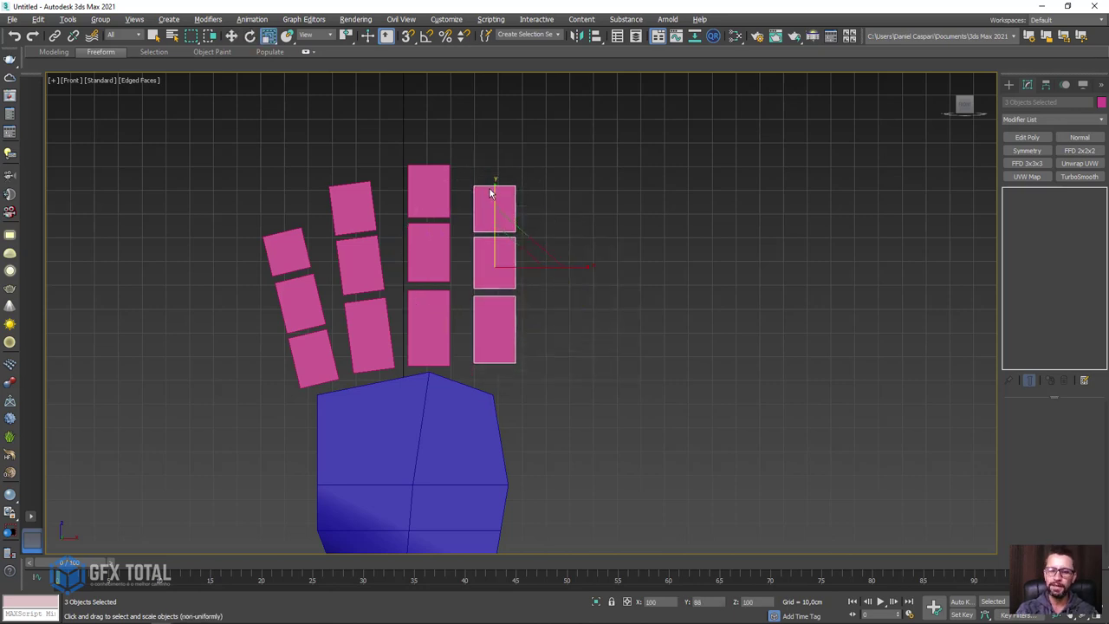
left_click_drag(420, 286, 423, 332)
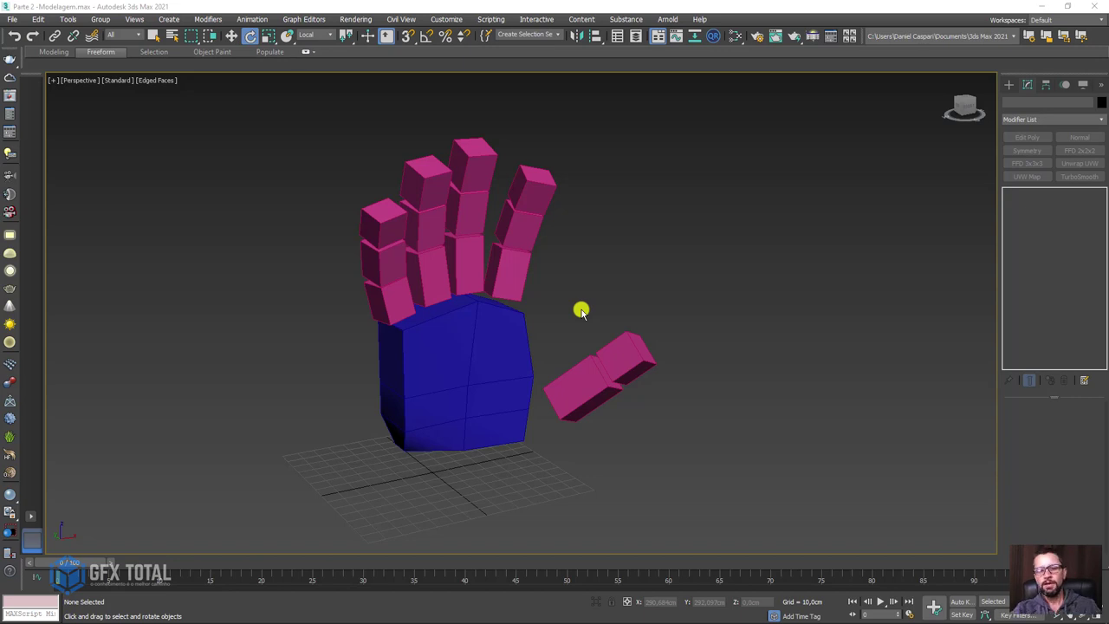
middle_click_drag(541, 344, 463, 332, "alt")
left_click(463, 332)
key("z")
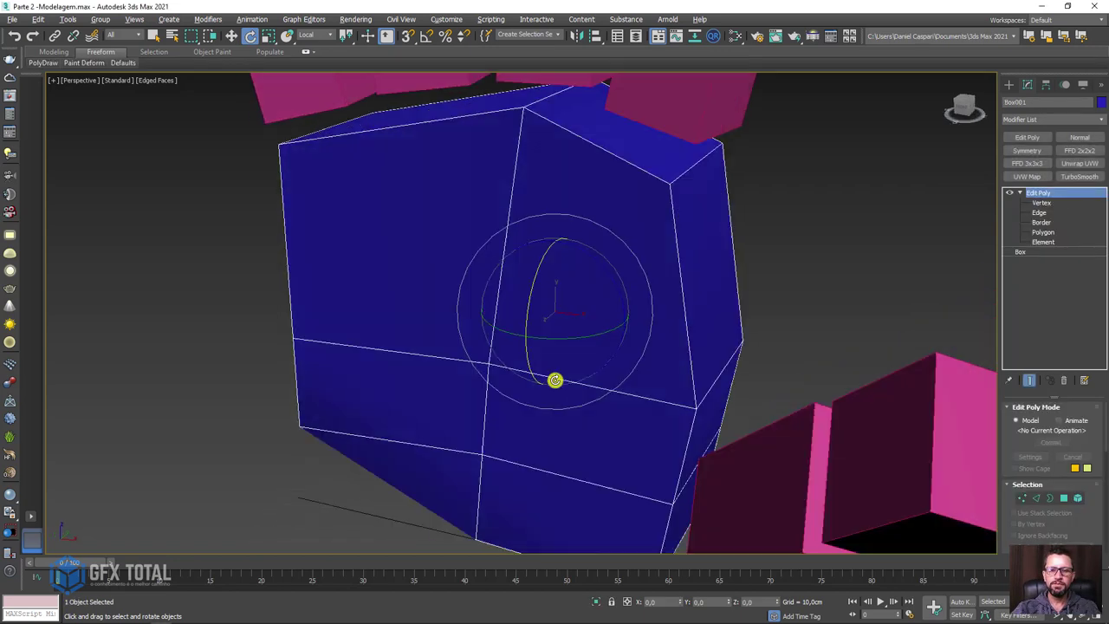
middle_click_drag(555, 379, 669, 277, "alt")
scroll(668, 277, "down", 5)
mouse_move(635, 180)
middle_mouse_down("alt")
mouse_move(615, 287)
mouse_move(657, 278)
mouse_move(601, 230)
middle_mouse_up("alt")
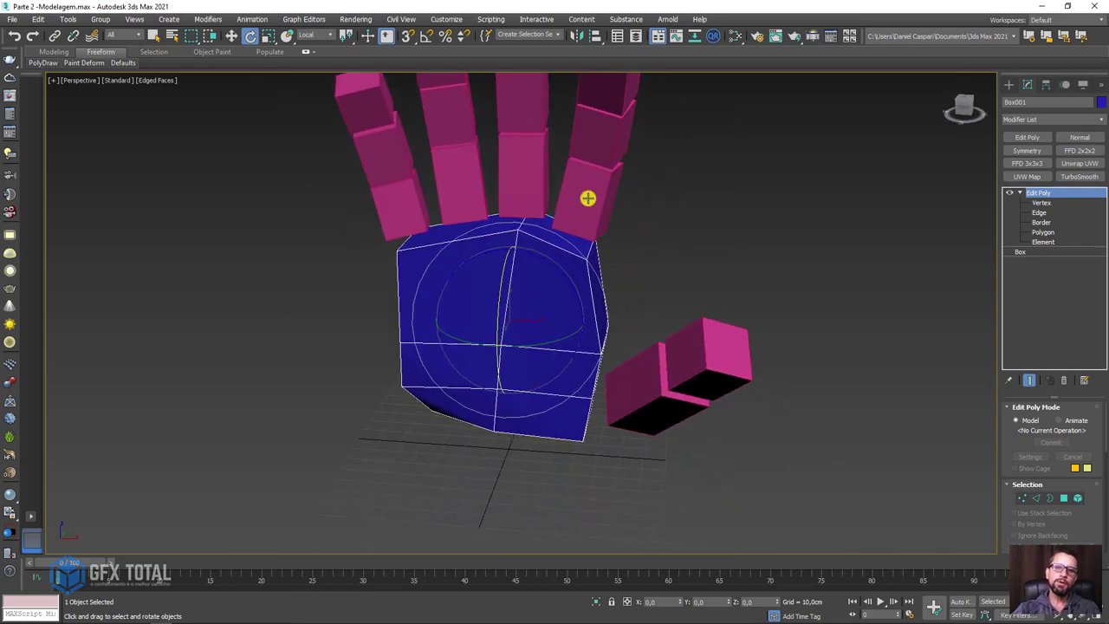
middle_click_drag(569, 170, 543, 283, "alt")
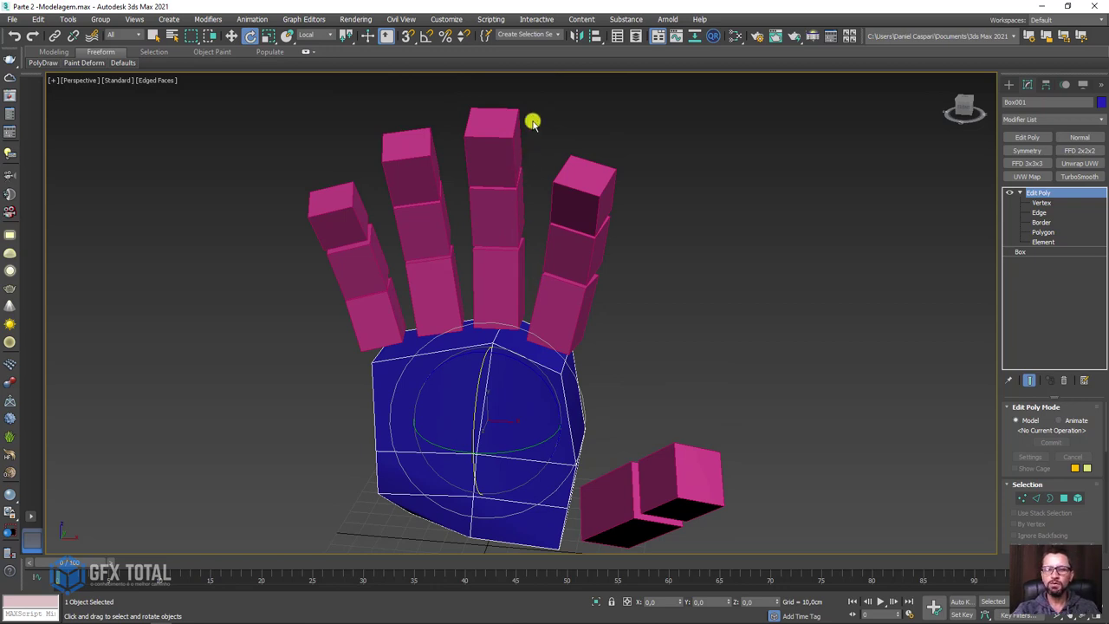
mouse_move(516, 139)
middle_mouse_down("alt")
mouse_move(526, 116)
mouse_move(515, 148)
middle_mouse_up("alt")
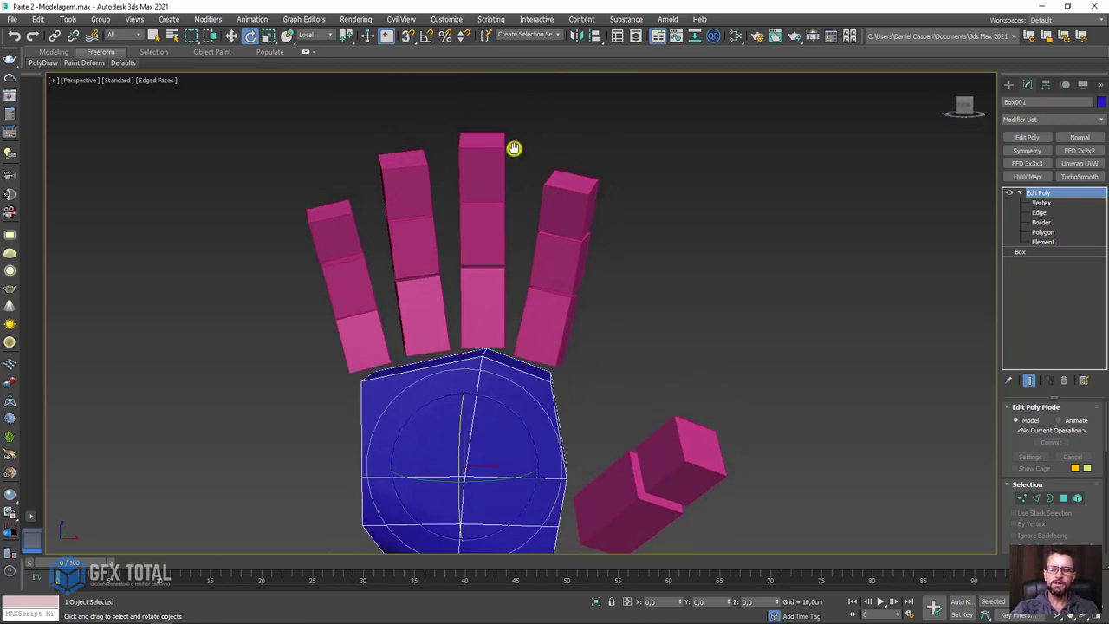
scroll(515, 149, "down", 3)
left_click_drag(508, 104, 549, 272)
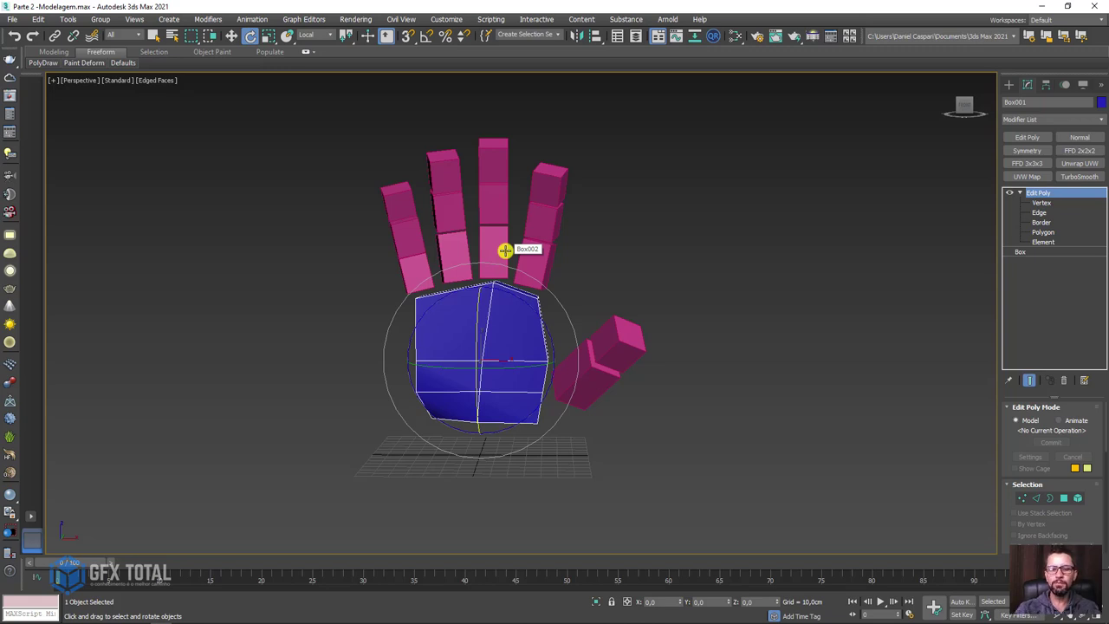
Step: Select the middle finger's three boxes and cancel an accidental single-box copy
left_click(489, 152)
left_click(493, 199, "ctrl")
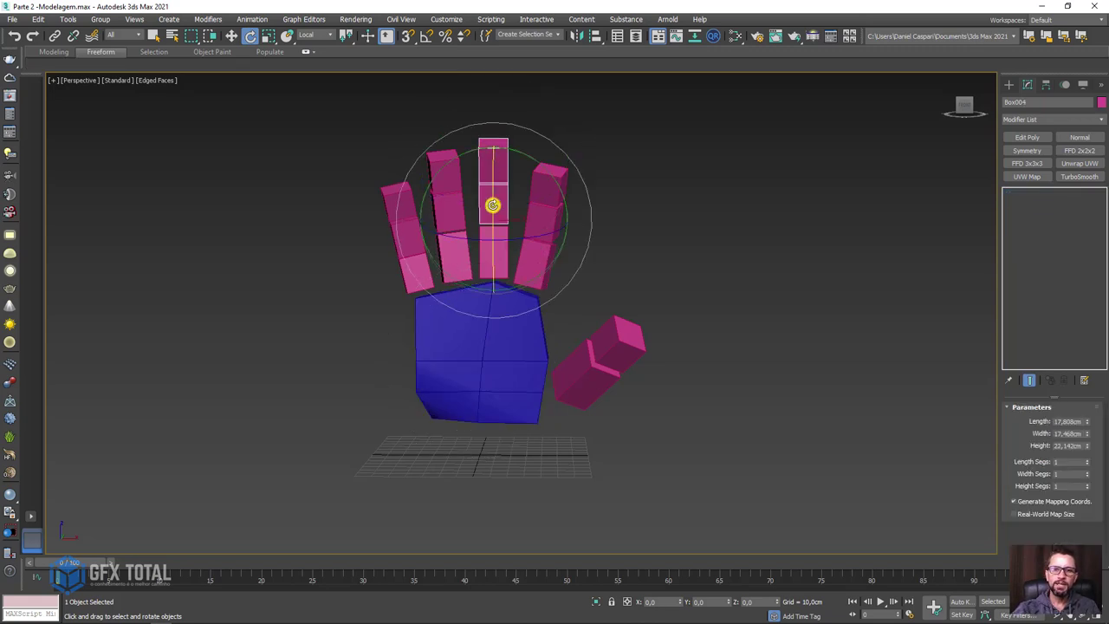
left_click(492, 255, "ctrl")
key("w")
left_click(561, 208)
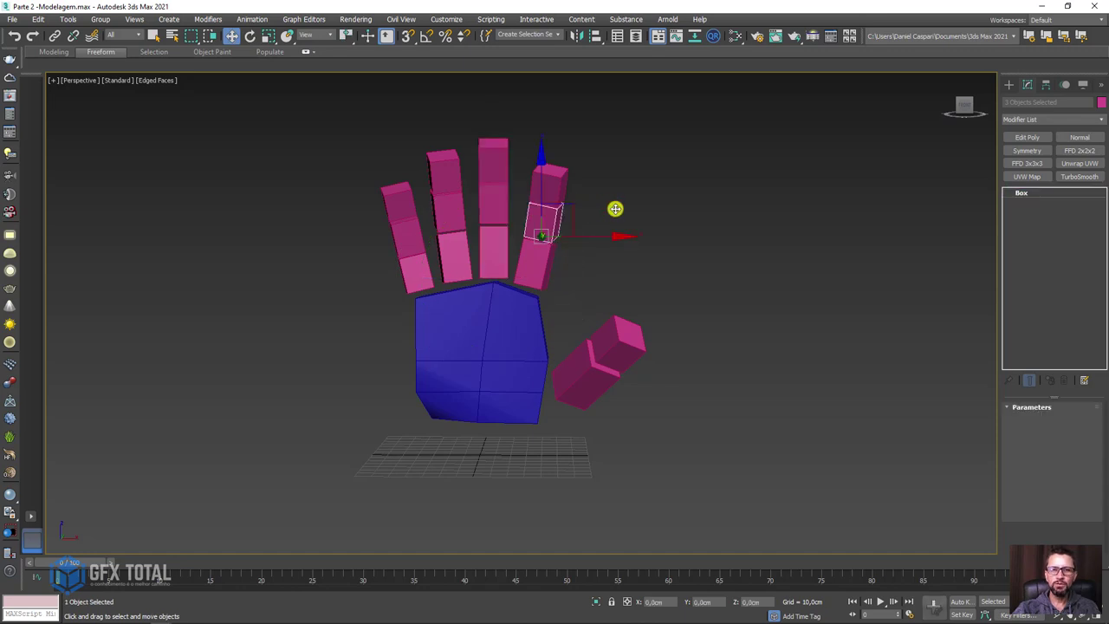
left_click_drag(617, 208, 774, 185, "shift")
left_click(599, 365)
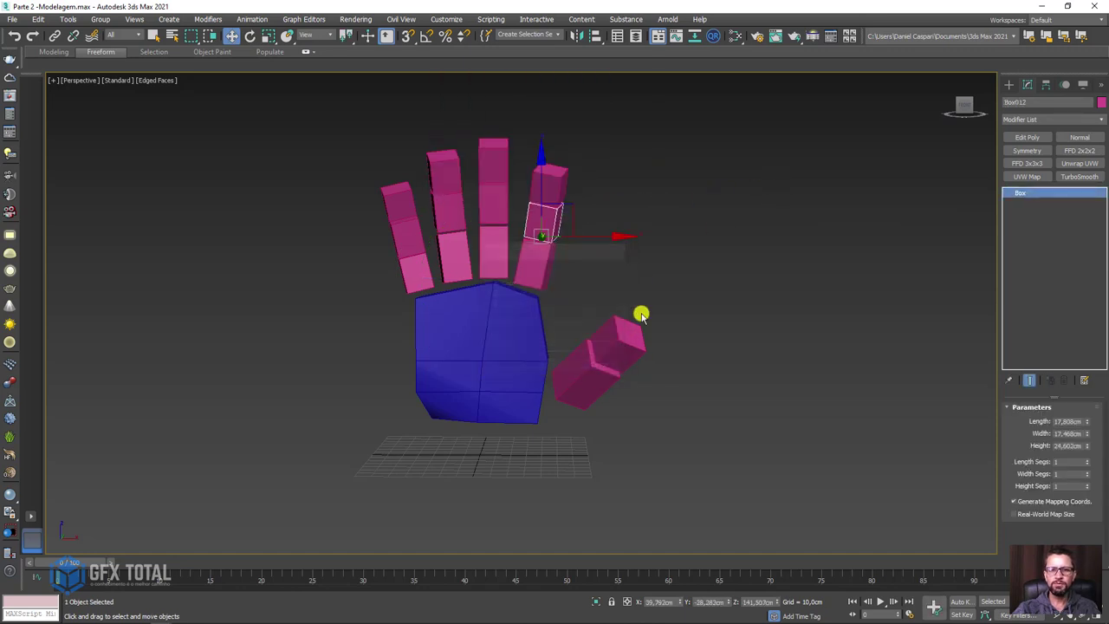
Step: Copy the middle finger's three boxes to the right of the hand
mouse_move(642, 312)
middle_mouse_down("alt")
mouse_move(485, 310)
mouse_move(387, 137)
middle_mouse_up("alt")
left_click_drag(384, 135, 395, 293)
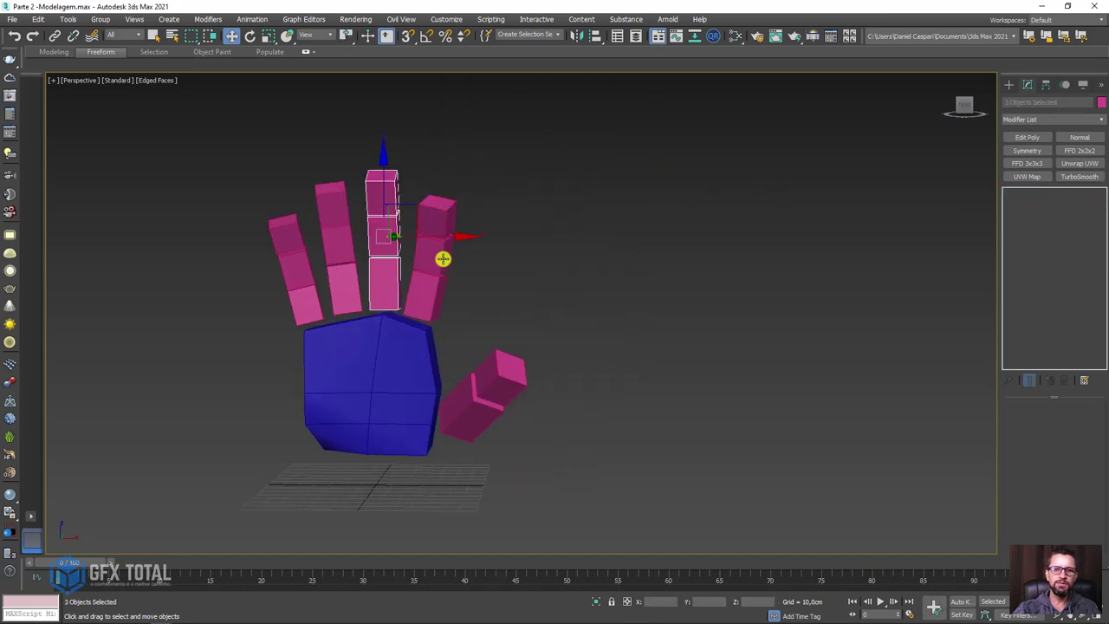
left_click_drag(454, 235, 731, 238)
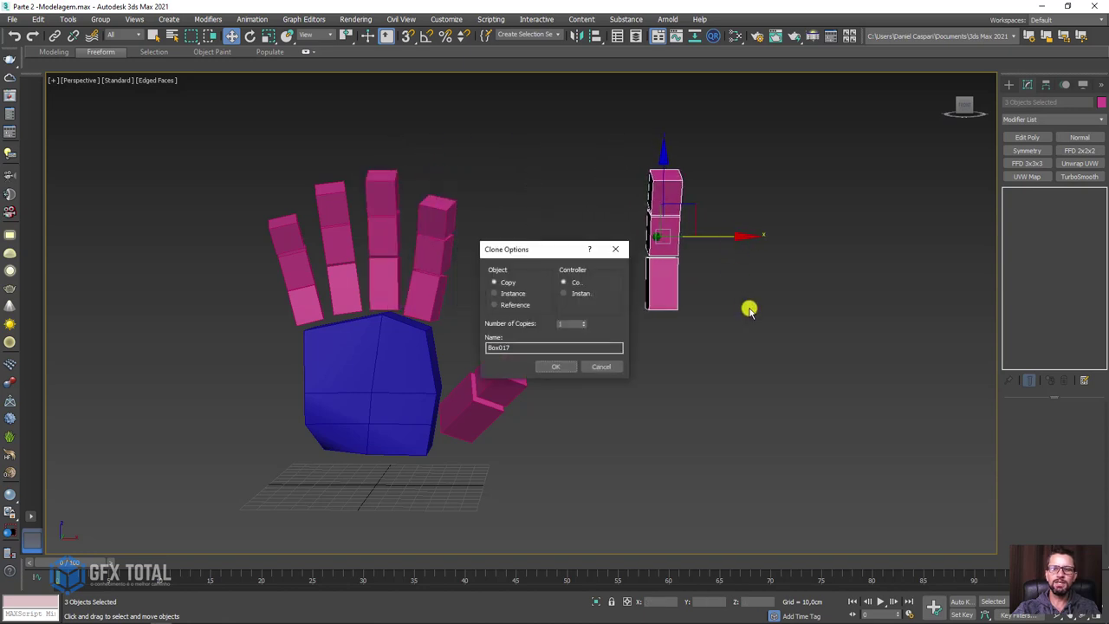
left_click(544, 368)
Step: Select the copied finger's bottom box and orbit around it to inspect
mouse_move(641, 342)
middle_mouse_down("alt")
mouse_move(676, 310)
mouse_move(673, 285)
mouse_move(726, 346)
middle_mouse_up("alt")
scroll(673, 285, "up", 2)
left_click(673, 285)
scroll(626, 351, "up", 3)
mouse_move(626, 351)
middle_mouse_down("alt")
mouse_move(733, 342)
mouse_move(787, 355)
mouse_move(787, 305)
middle_mouse_up("alt")
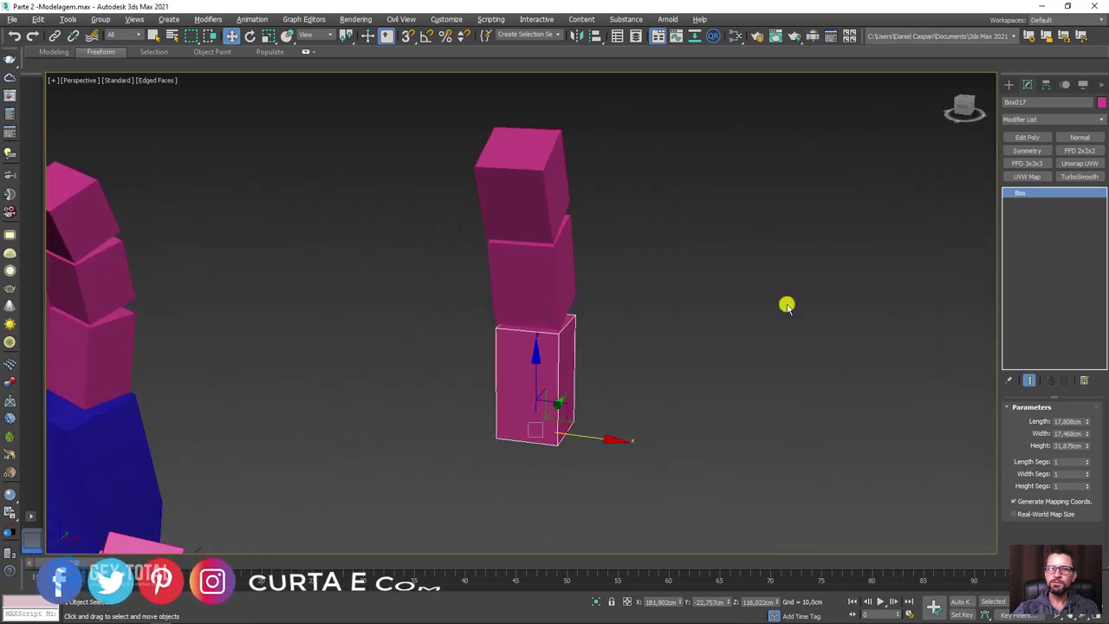
Step: Give the base box an Edit Poly and attach the middle and top finger segments to it
left_click(1027, 137)
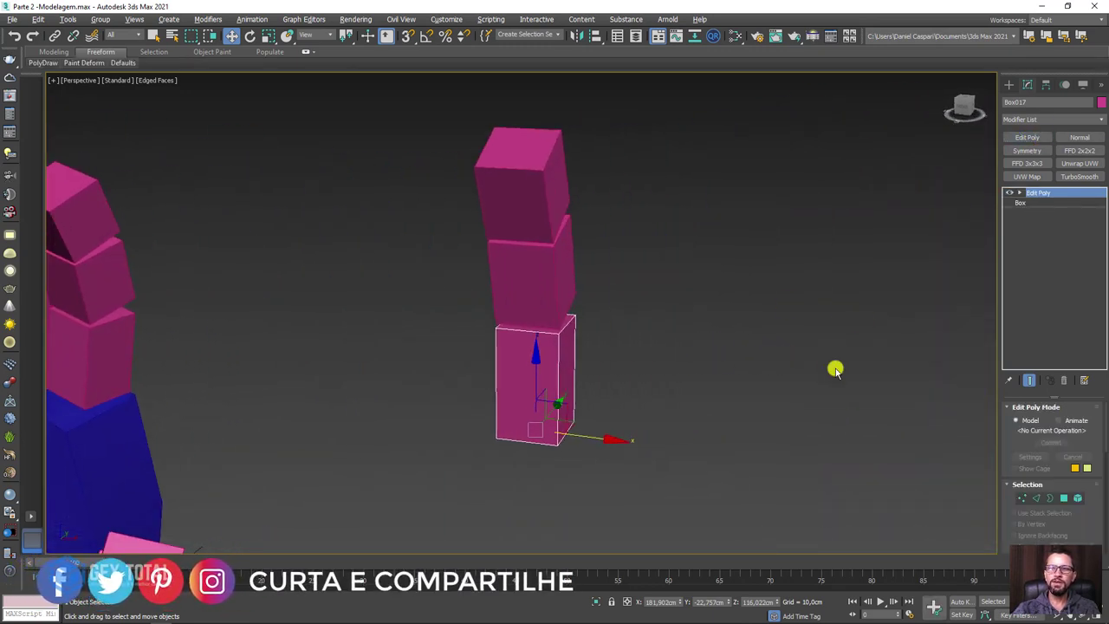
left_click_drag(1002, 472, 1010, 245)
left_click(1024, 504)
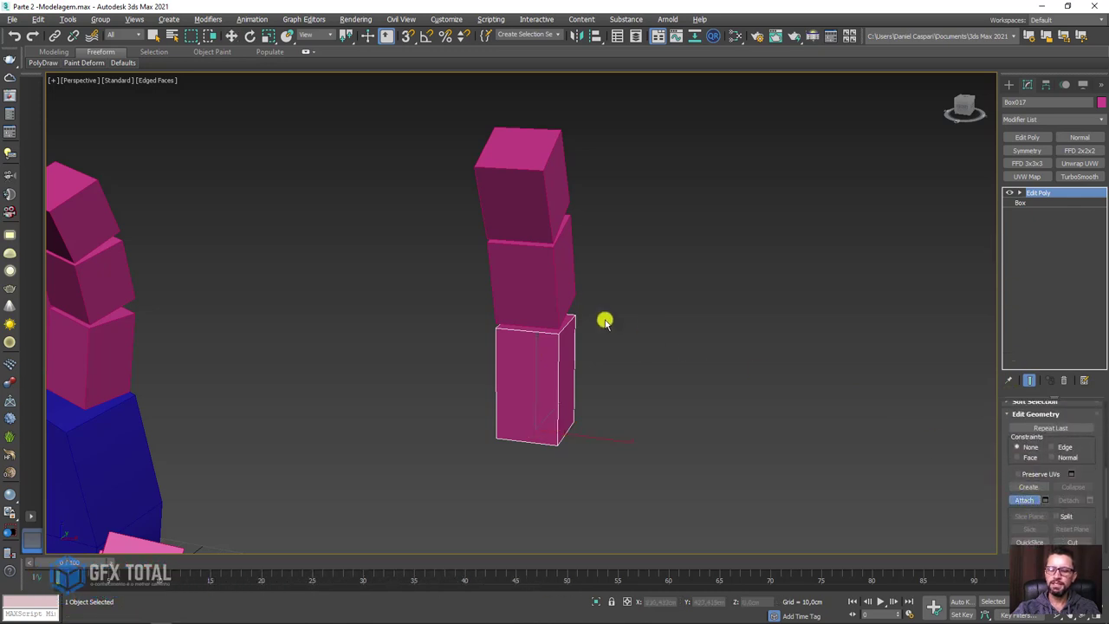
left_click(553, 279)
left_click(537, 186)
Step: Select a finger face at Polygon level and inspect the finger in isolation with Alt+Q
mouse_move(690, 278)
middle_mouse_down("alt")
mouse_move(639, 297)
mouse_move(978, 211)
middle_mouse_up("alt")
left_click(1020, 193)
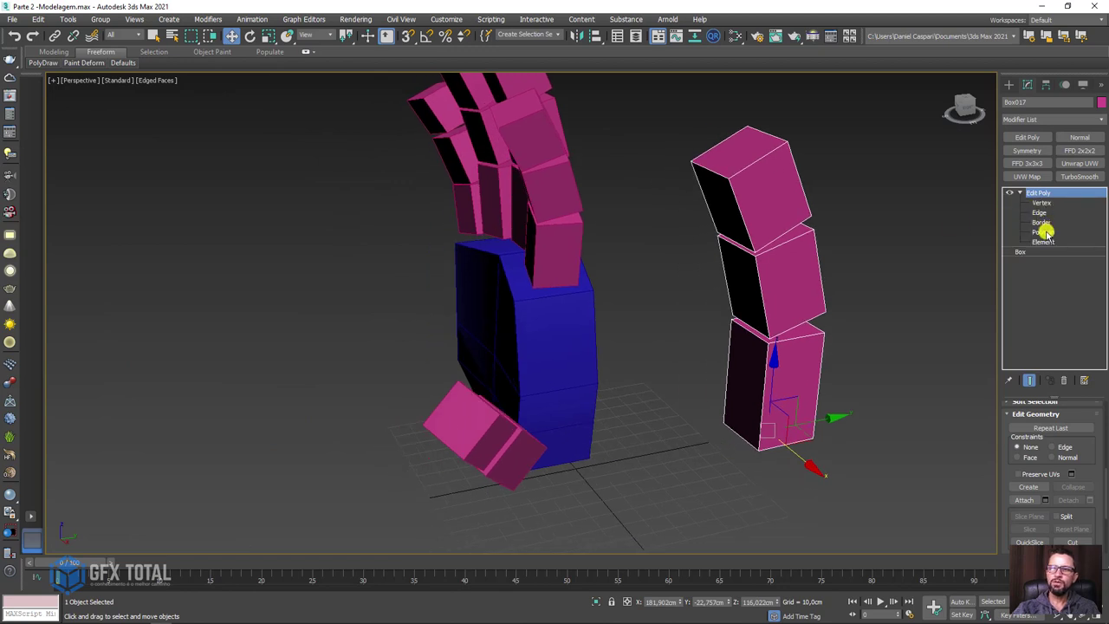
left_click(1043, 233)
left_click(800, 332)
mouse_move(820, 339)
middle_mouse_down("alt")
mouse_move(785, 303)
mouse_move(795, 309)
middle_mouse_up("alt")
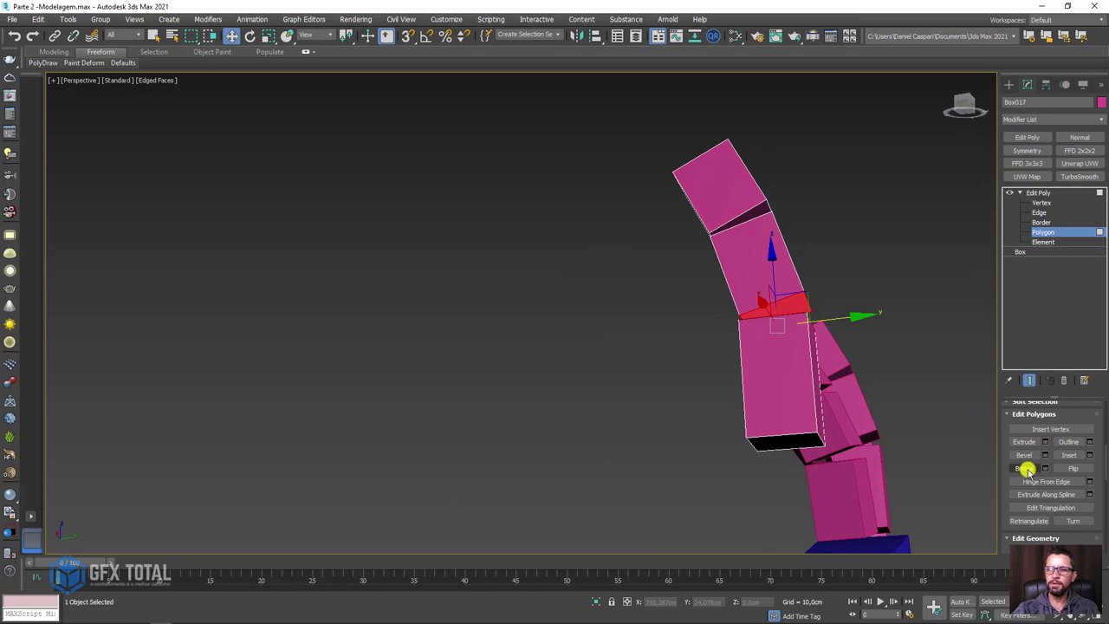
mouse_move(961, 401)
middle_mouse_down("alt")
mouse_move(761, 292)
mouse_move(814, 294)
mouse_move(781, 206)
mouse_move(699, 258)
mouse_move(696, 280)
mouse_move(666, 247)
middle_mouse_up("alt")
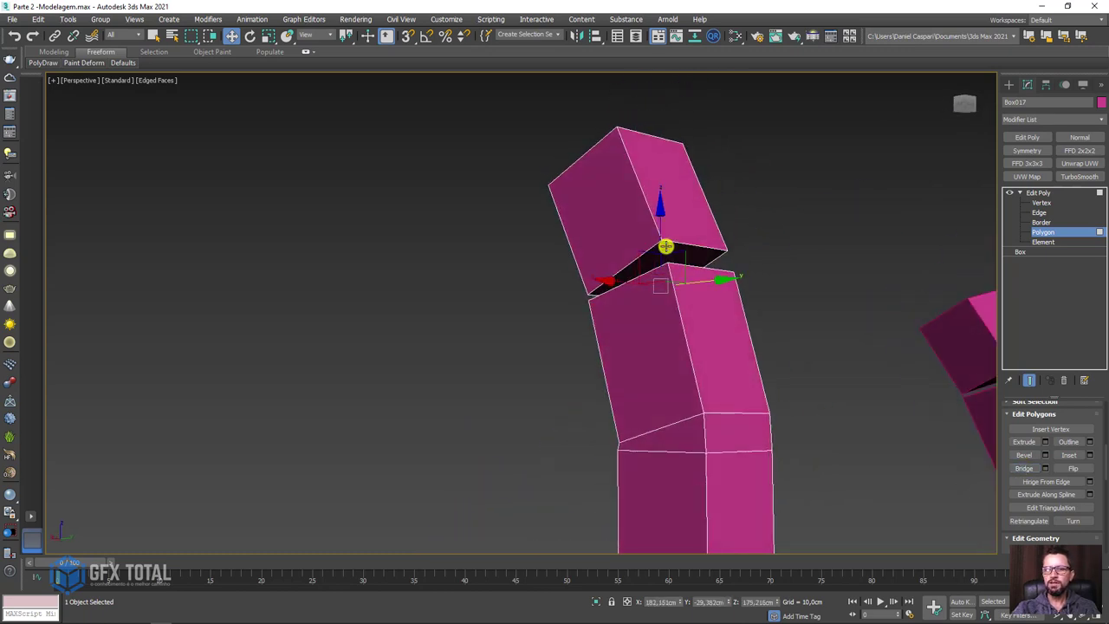
mouse_move(730, 322)
middle_mouse_down("alt")
mouse_move(789, 359)
mouse_move(833, 274)
mouse_move(654, 273)
mouse_move(671, 341)
middle_mouse_up("alt")
key("alt+q")
mouse_move(713, 270)
middle_mouse_down("alt")
mouse_move(720, 257)
mouse_move(795, 265)
middle_mouse_up("alt")
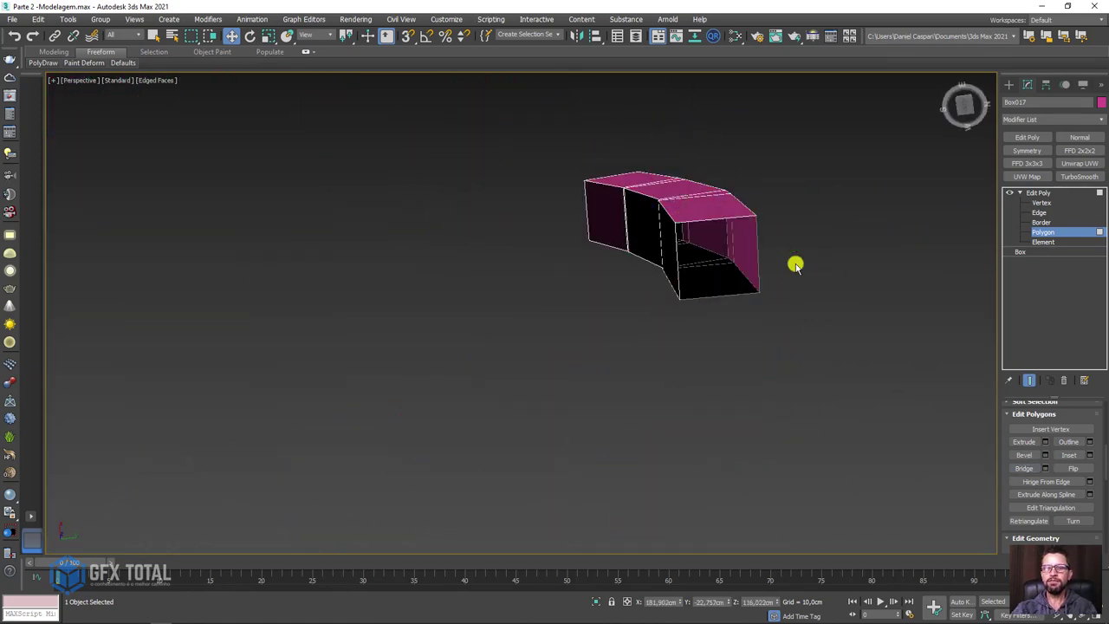
key("alt+q")
Step: Leave Polygon level and add TurboSmooth above Edit Poly, rounding the finger into a smooth tube
scroll(867, 317, "up", 3)
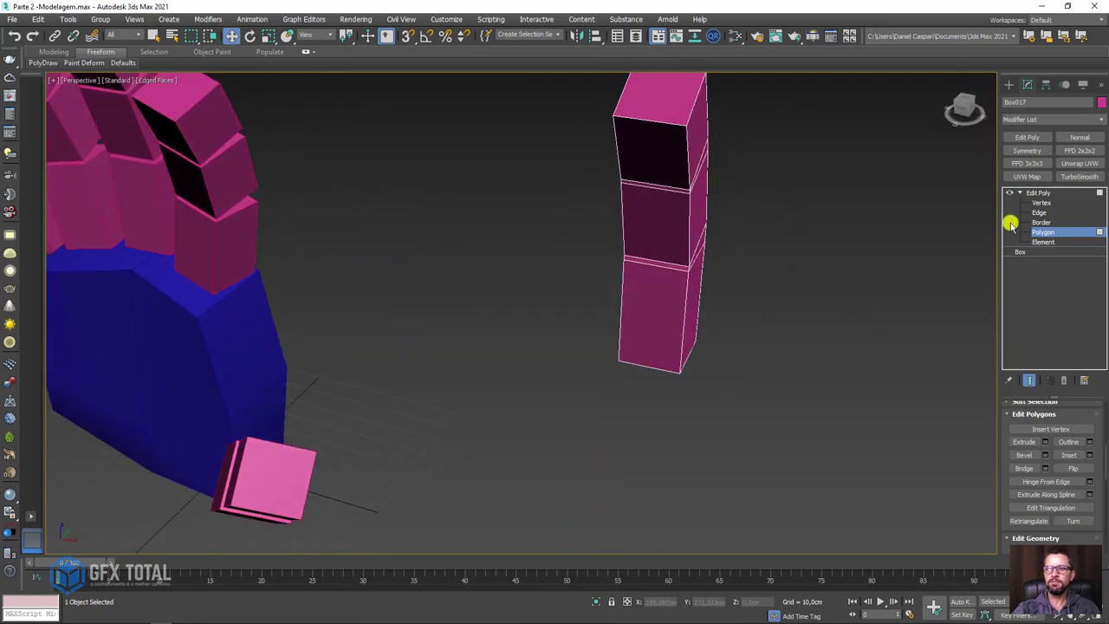
left_click(1040, 193)
left_click(1020, 192)
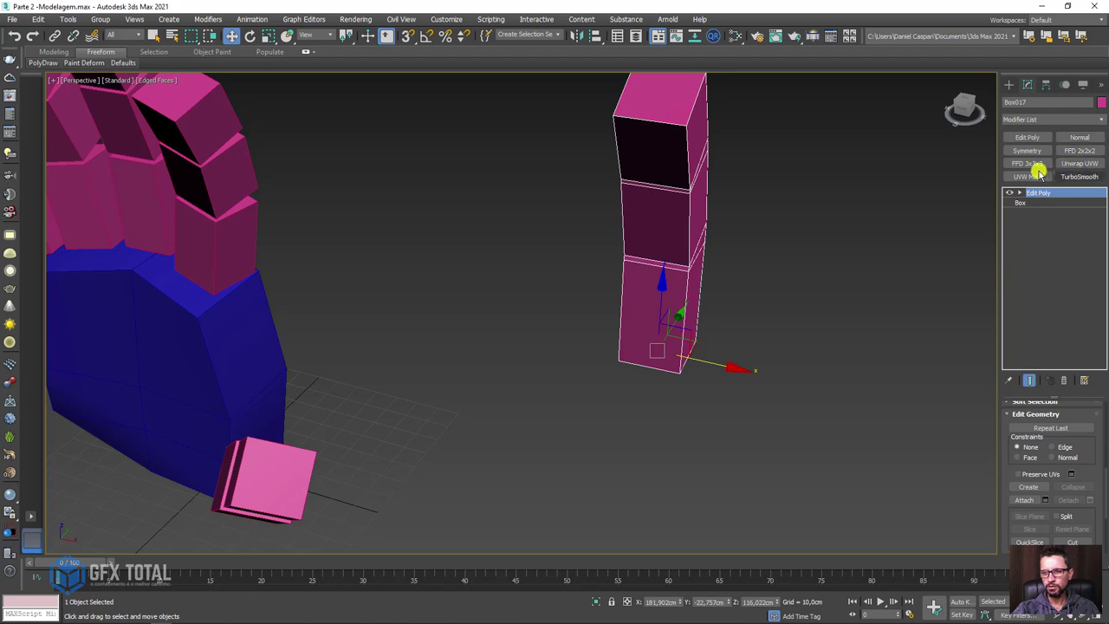
left_click(1049, 119)
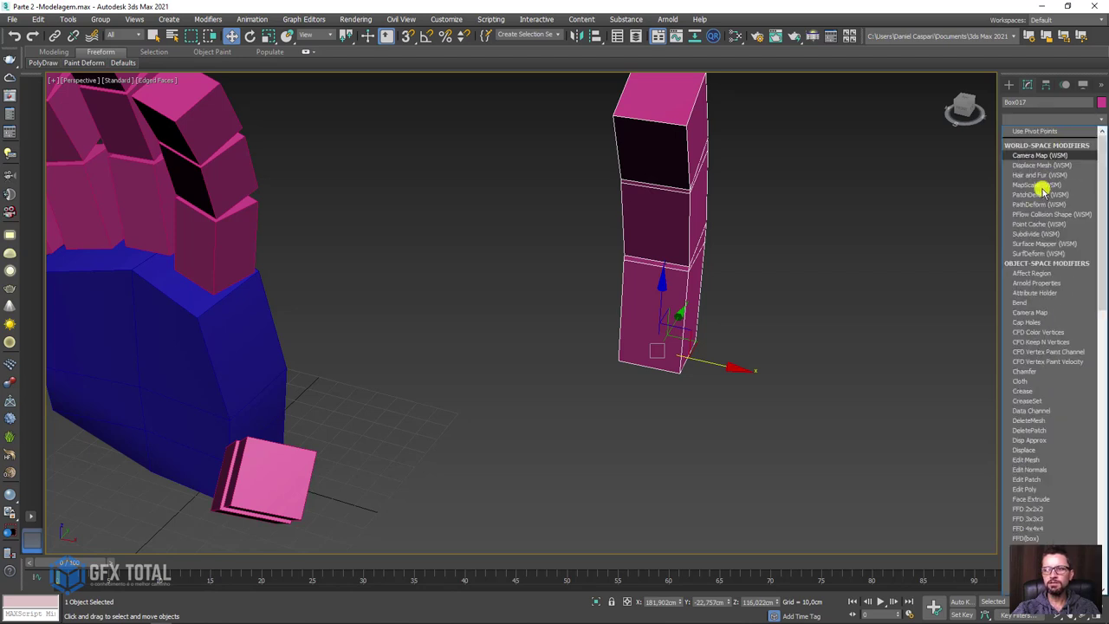
left_click(1041, 132)
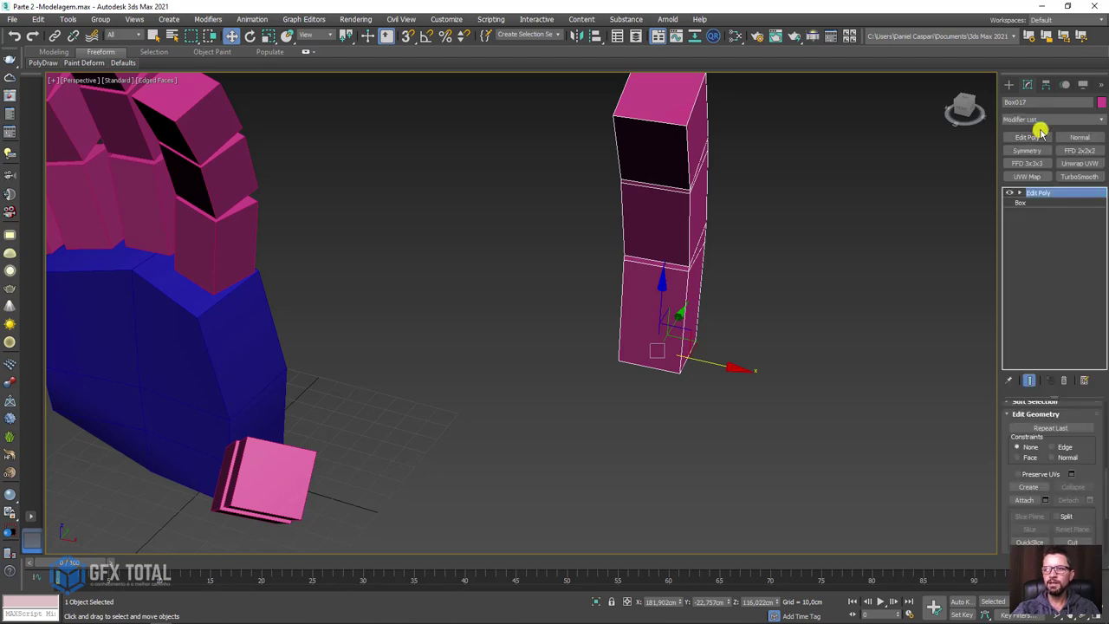
middle_click_drag(584, 329, 666, 321, "alt")
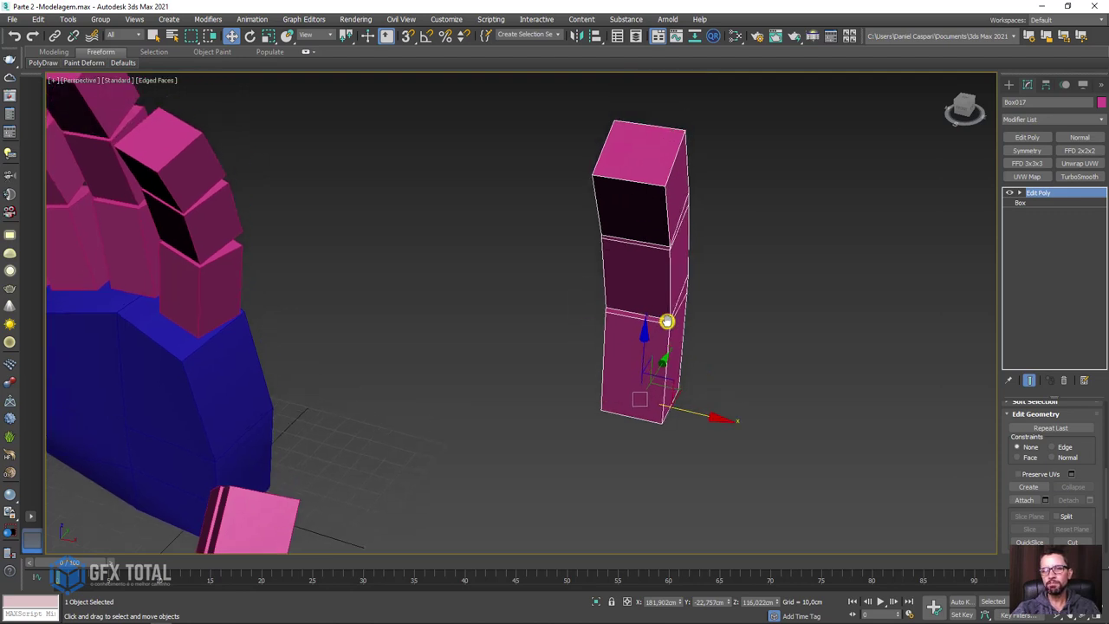
left_click(1040, 122)
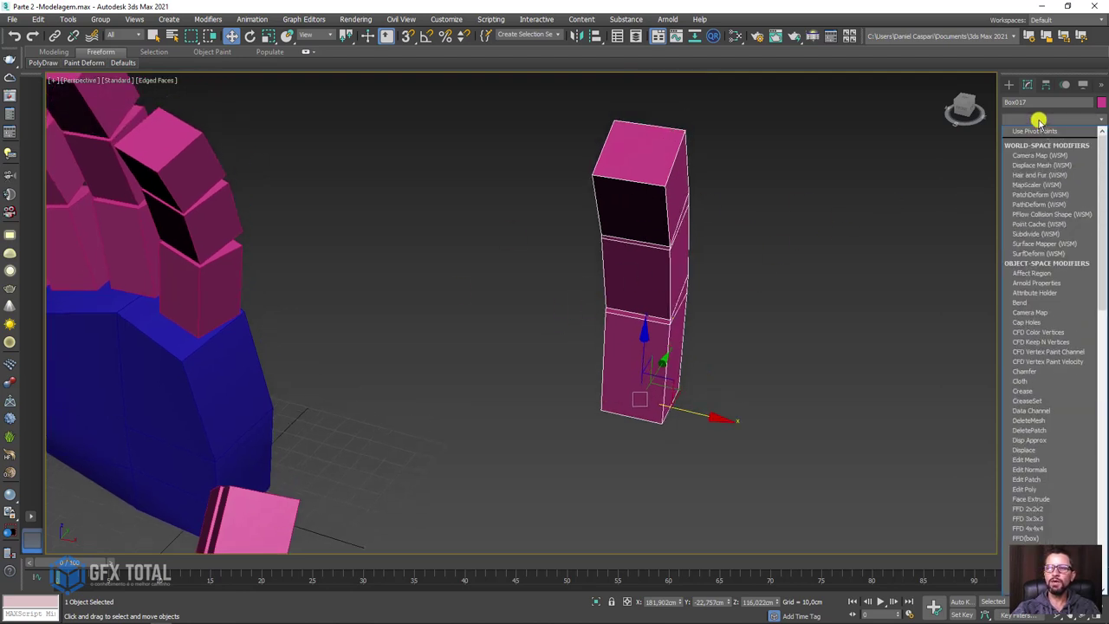
left_click(1040, 120)
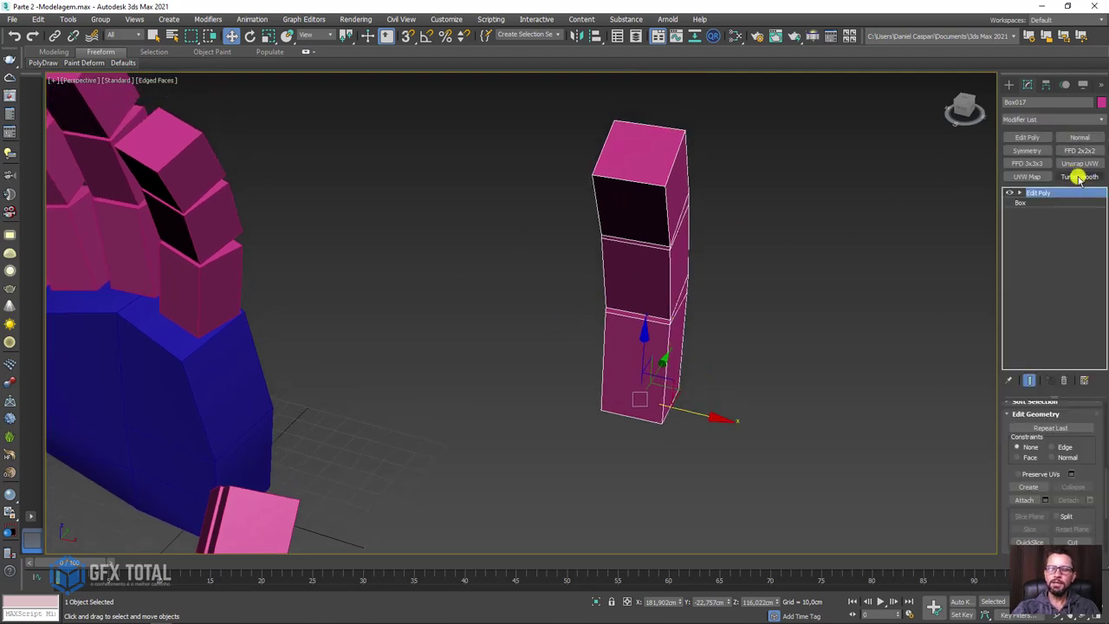
left_click(1079, 176)
mouse_move(765, 287)
middle_mouse_down("alt")
mouse_move(636, 265)
mouse_move(598, 222)
mouse_move(713, 220)
mouse_move(770, 265)
mouse_move(691, 263)
middle_mouse_up("alt")
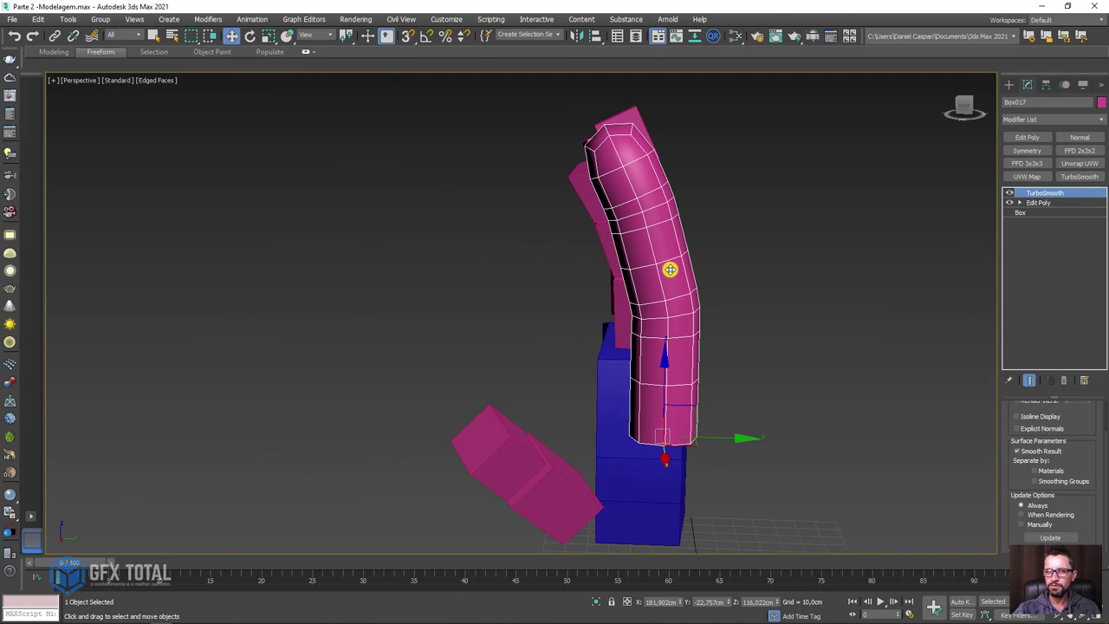
middle_click_drag(712, 264, 808, 265, "alt")
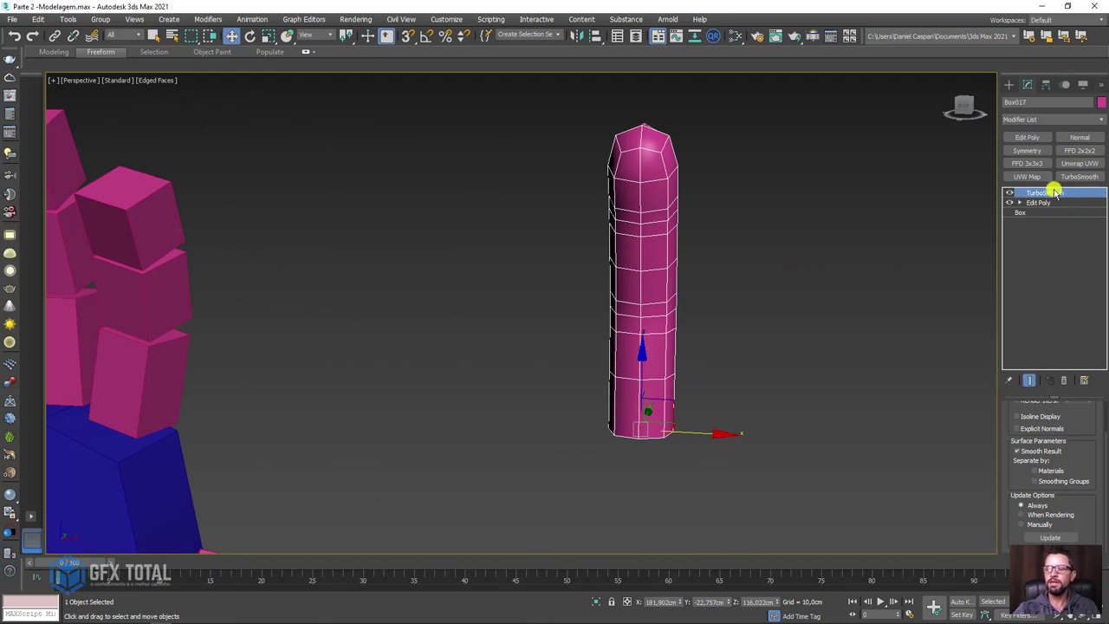
Step: Add an Edit Poly above TurboSmooth and select an edge on the upper tube
left_click(1028, 138)
left_click(1035, 458)
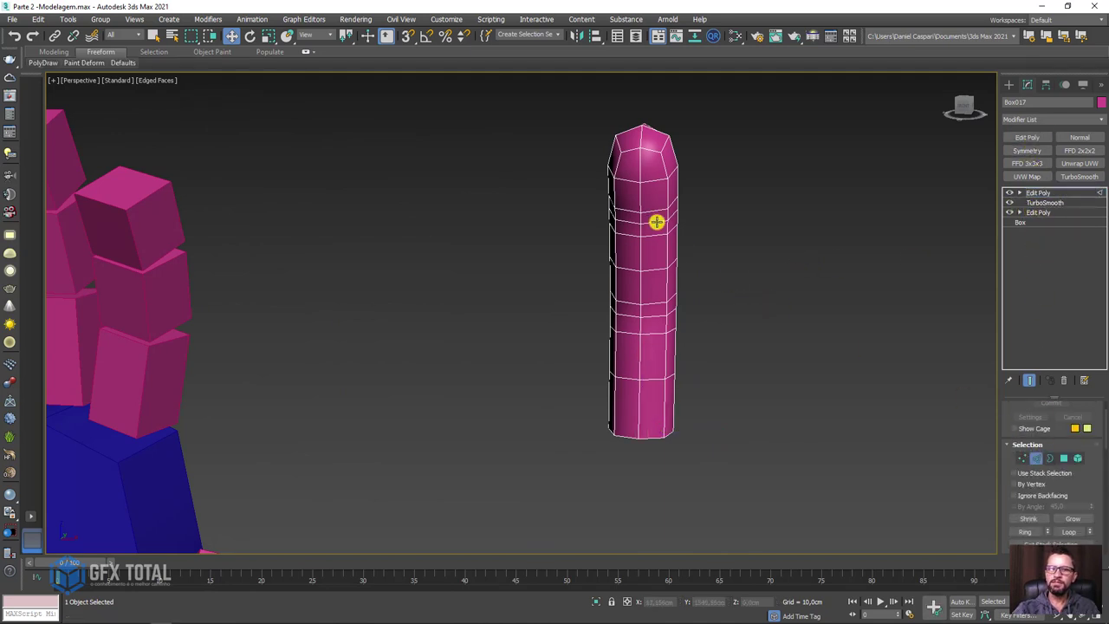
left_click(631, 220)
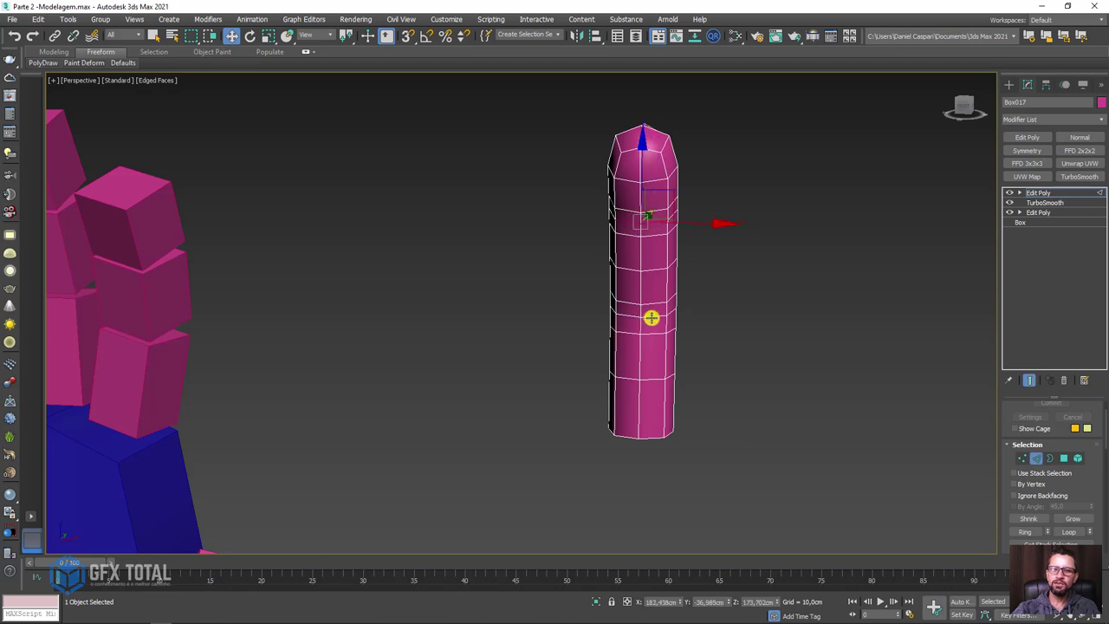
scroll(629, 317, "up", 3)
scroll(641, 319, "up", 3)
mouse_move(700, 337)
middle_mouse_down("alt")
mouse_move(661, 342)
mouse_move(725, 384)
mouse_move(711, 382)
middle_mouse_up("alt")
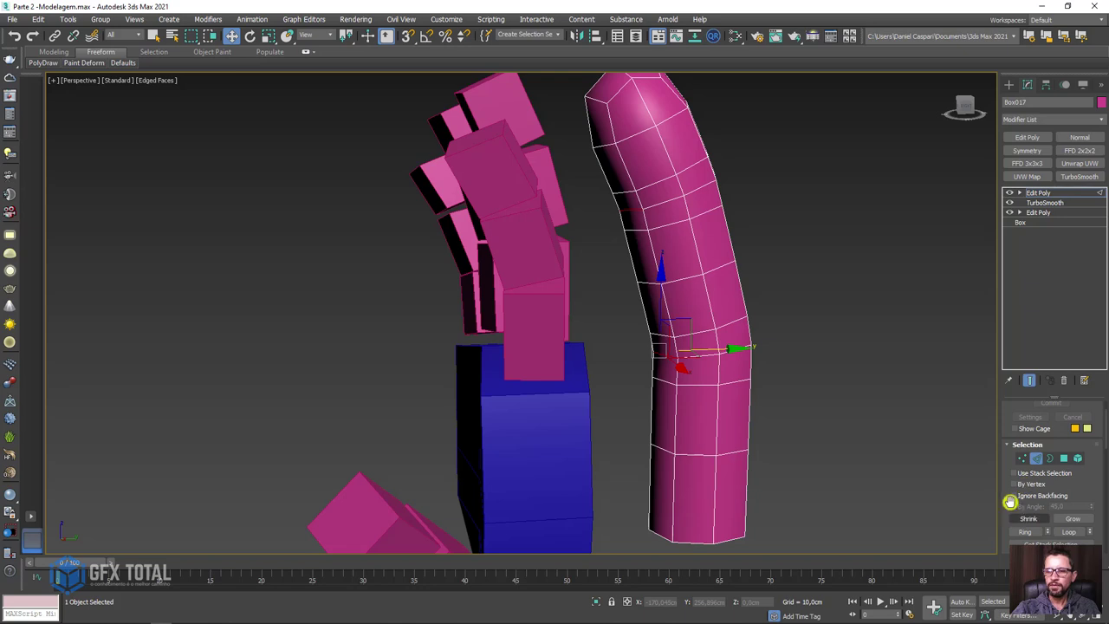
scroll(709, 347, "up", 2)
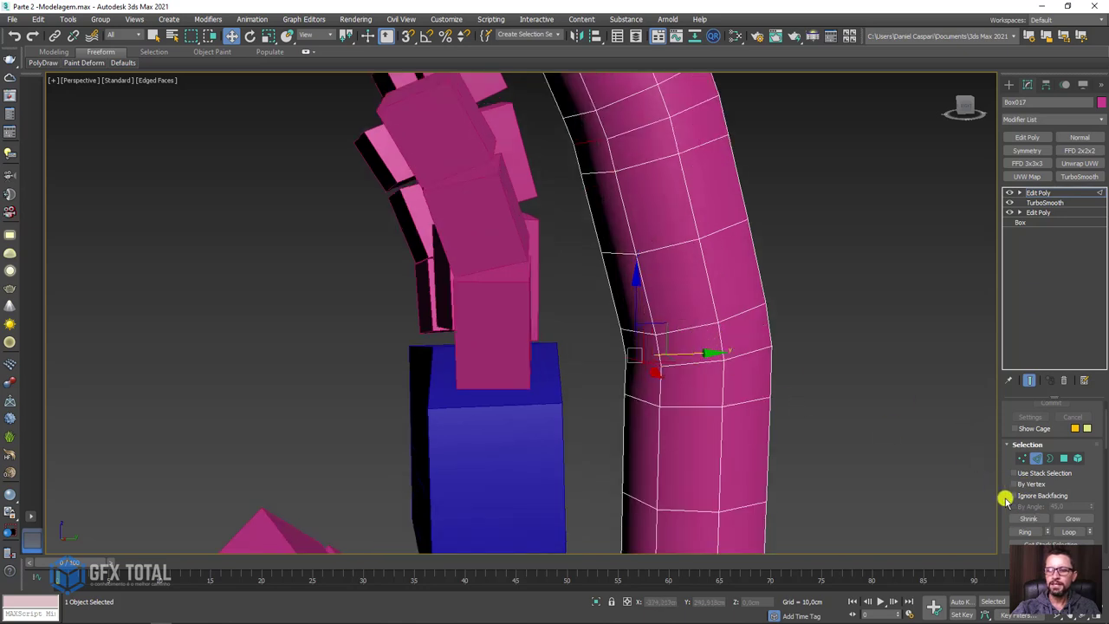
left_click_drag(1006, 507, 1024, 156)
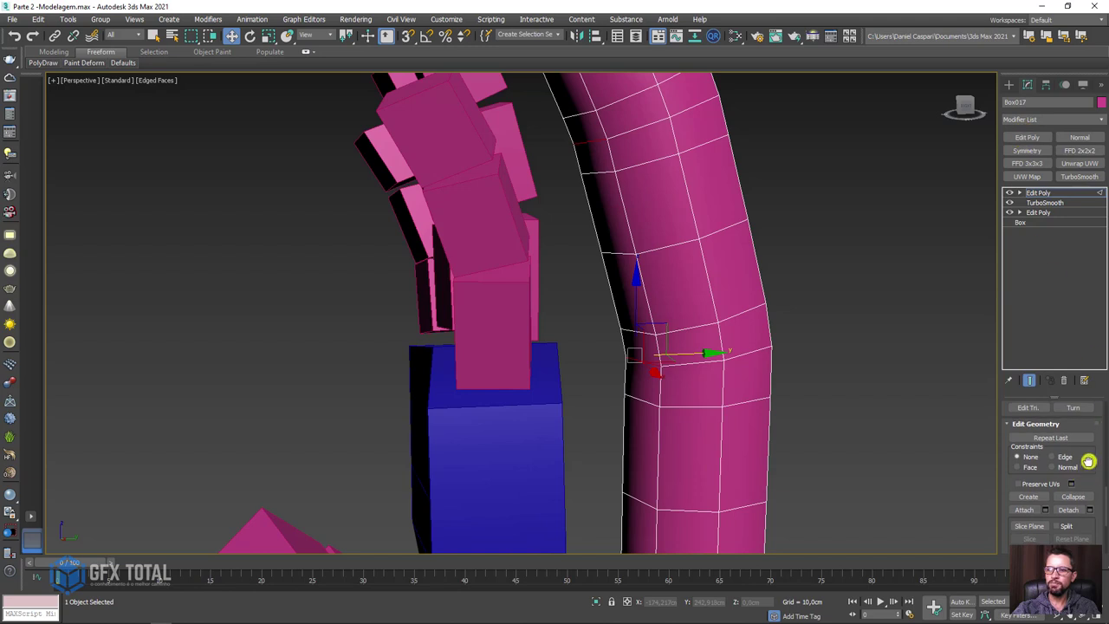
Step: Set Constraints to Normal and move the bend vertex to form a knuckle
left_click_drag(1089, 462, 1083, 452)
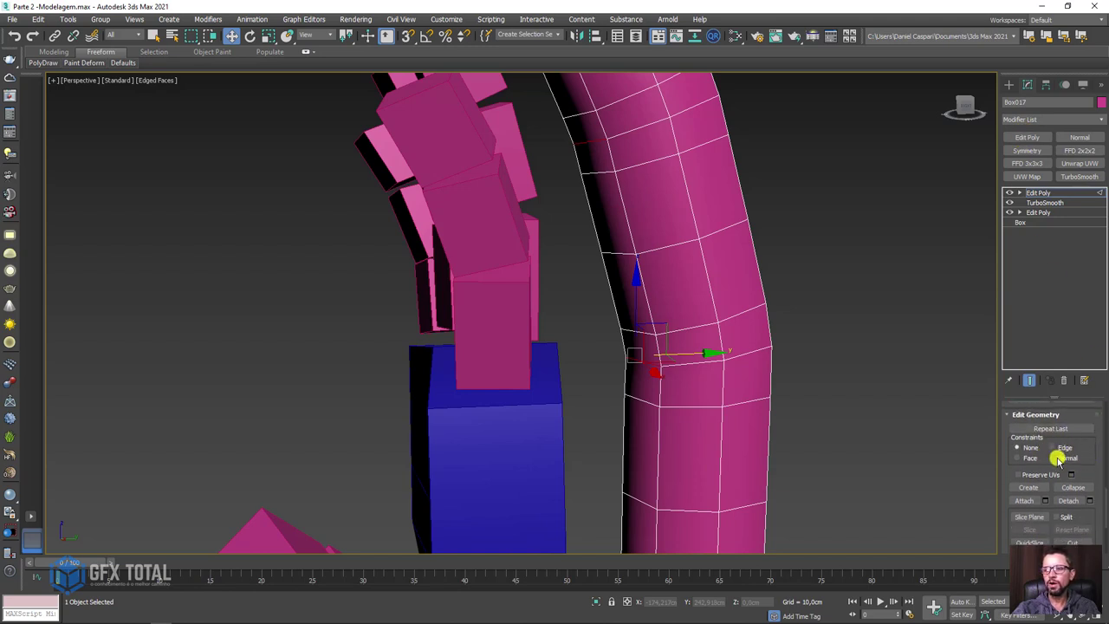
left_click(1066, 458)
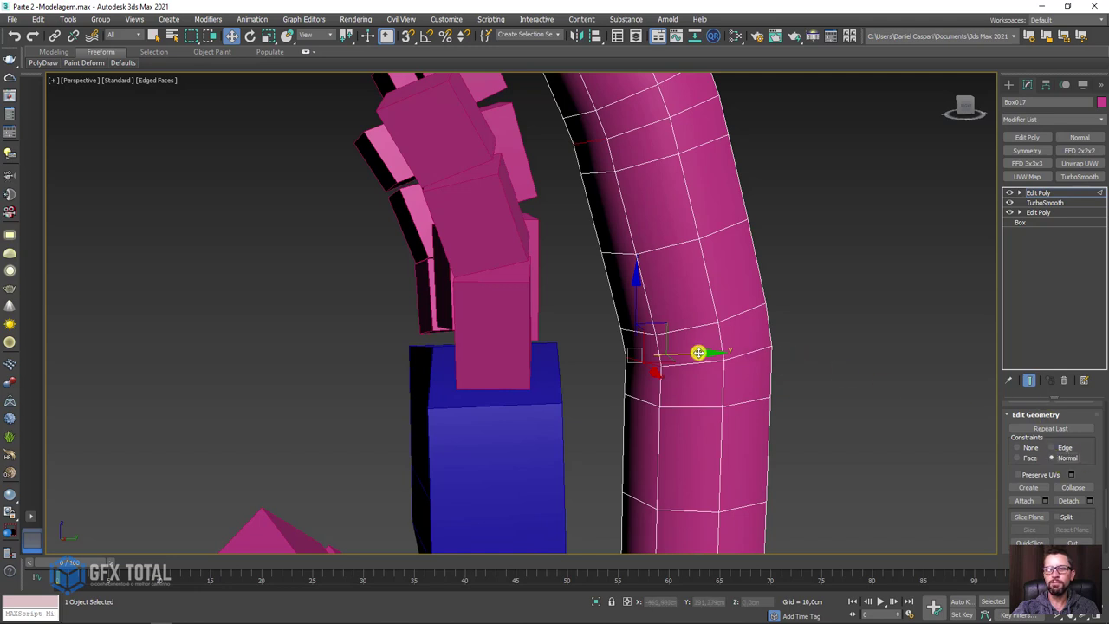
mouse_move(709, 352)
middle_mouse_down("alt")
mouse_move(722, 371)
mouse_move(719, 345)
mouse_move(678, 334)
middle_mouse_up("alt")
mouse_move(668, 325)
left_mouse_down()
mouse_move(633, 335)
mouse_move(714, 322)
mouse_move(602, 337)
mouse_move(693, 331)
mouse_move(631, 351)
mouse_move(654, 348)
left_mouse_up()
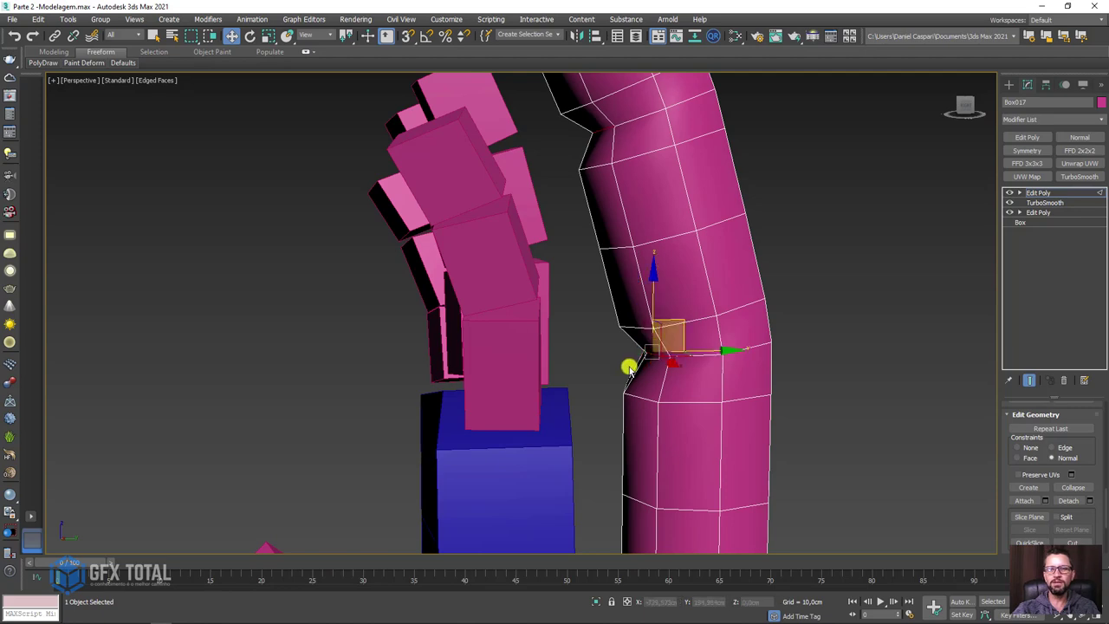
mouse_move(629, 364)
middle_mouse_down("alt")
mouse_move(676, 386)
mouse_move(684, 359)
mouse_move(666, 322)
middle_mouse_up("alt")
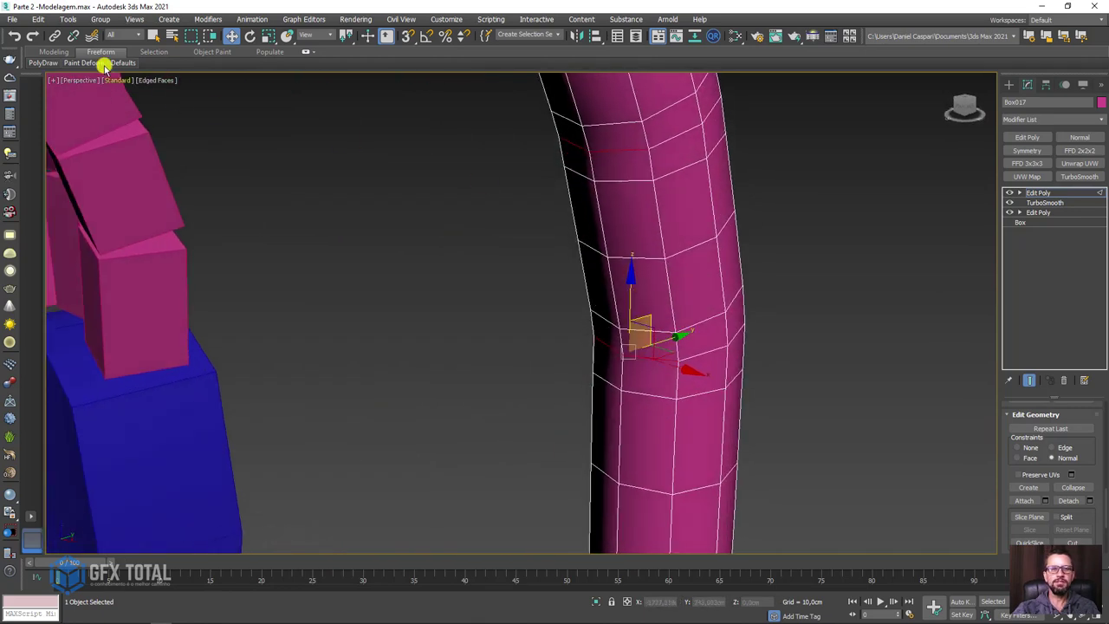
Step: Shift the left-side vertices and those below the kink to crease the lower bend
left_click(57, 52)
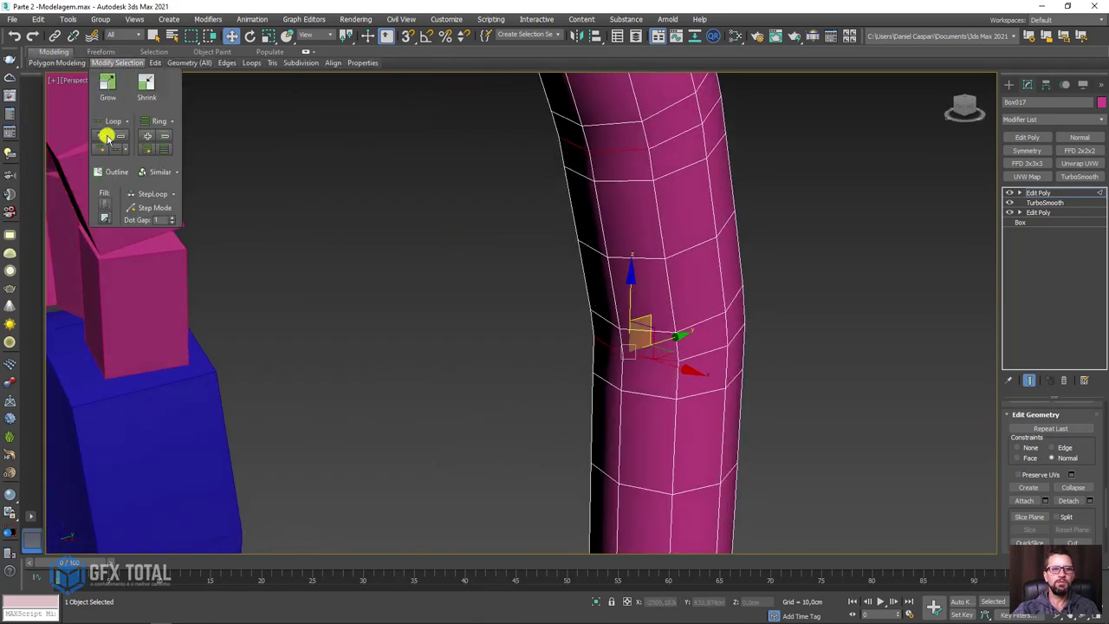
middle_click_drag(698, 329, 701, 331, "alt")
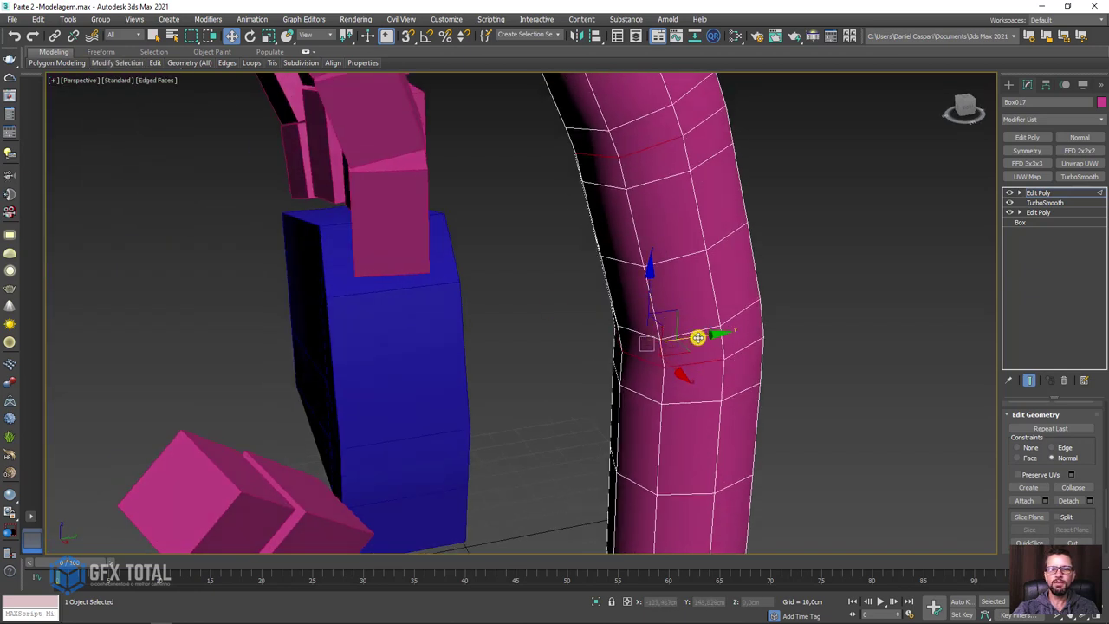
left_click_drag(707, 337, 692, 344)
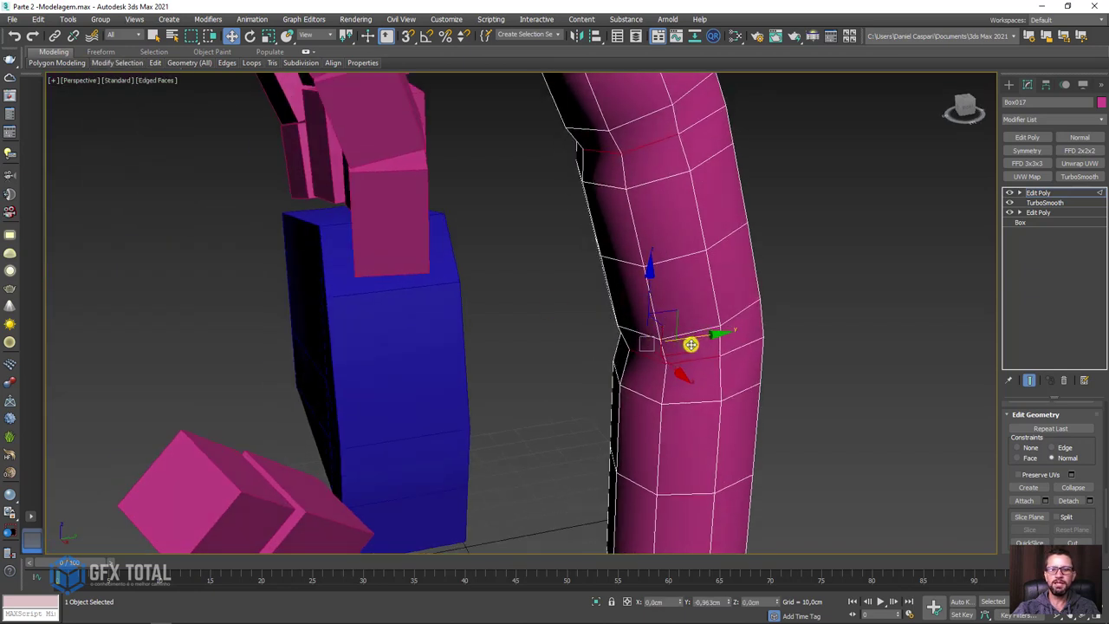
mouse_move(692, 344)
middle_mouse_down("alt")
mouse_move(681, 337)
mouse_move(711, 347)
mouse_move(701, 325)
mouse_move(651, 304)
middle_mouse_up("alt")
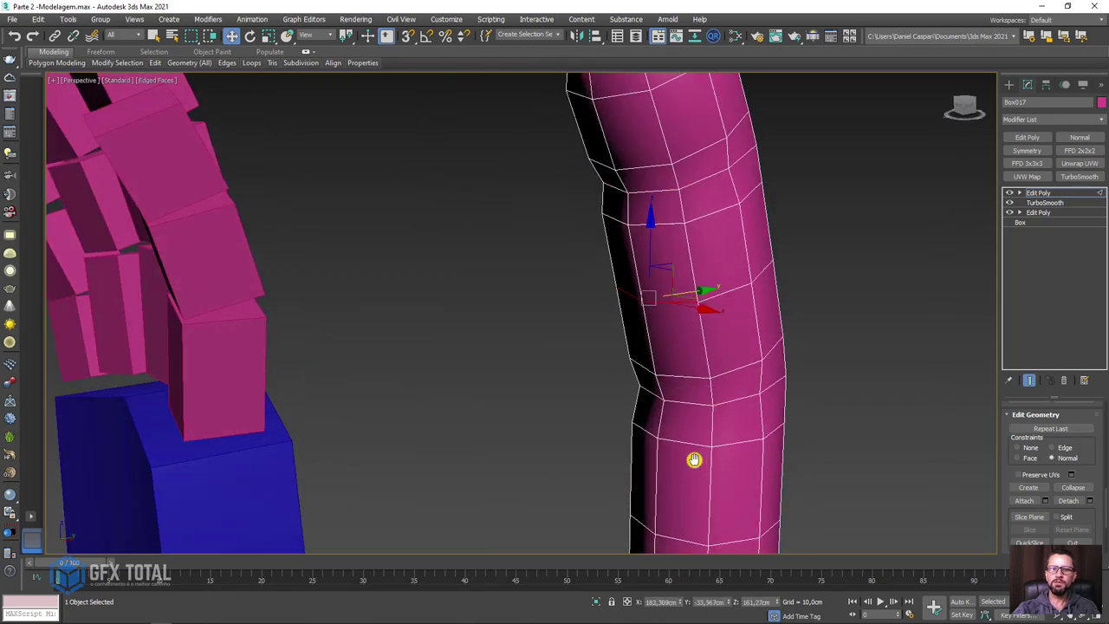
mouse_move(694, 459)
middle_mouse_down("alt")
mouse_move(666, 431)
mouse_move(693, 425)
mouse_move(520, 260)
middle_mouse_up("alt")
left_click(666, 435)
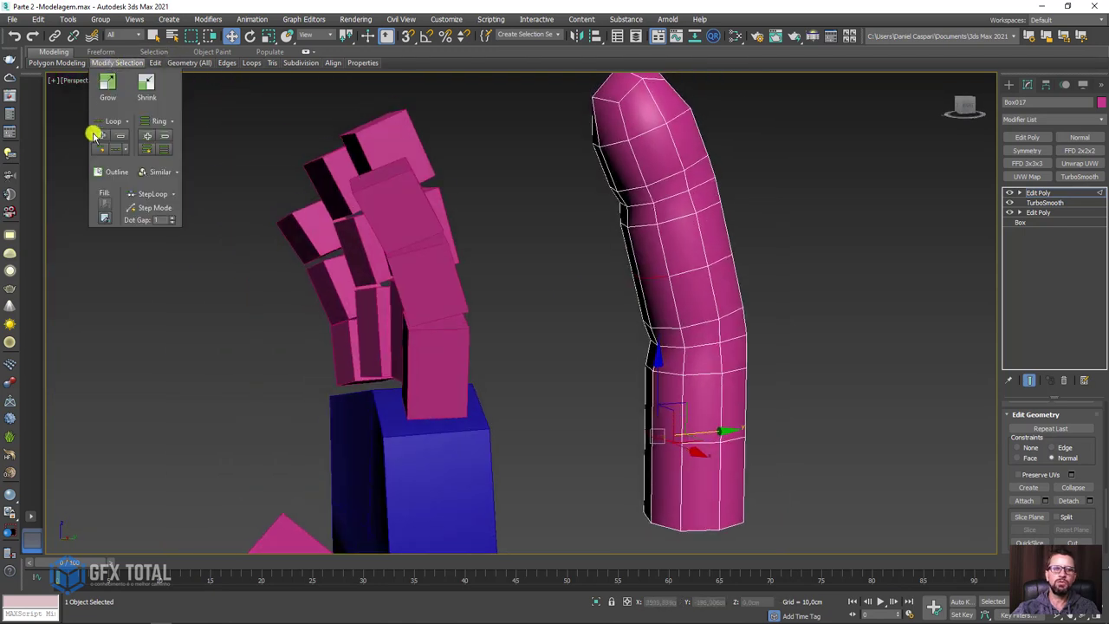
left_click(101, 136)
Step: Nudge the selected bend vertices and add a TurboSmooth on top to preview the knuckles
left_click_drag(735, 431, 736, 425)
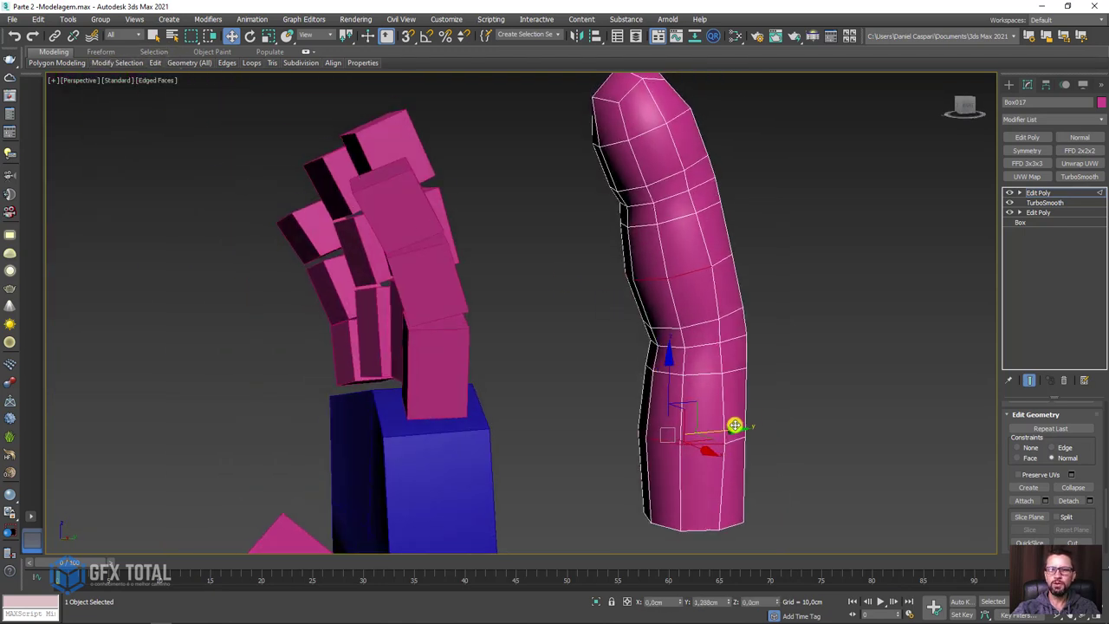
left_click(1048, 191)
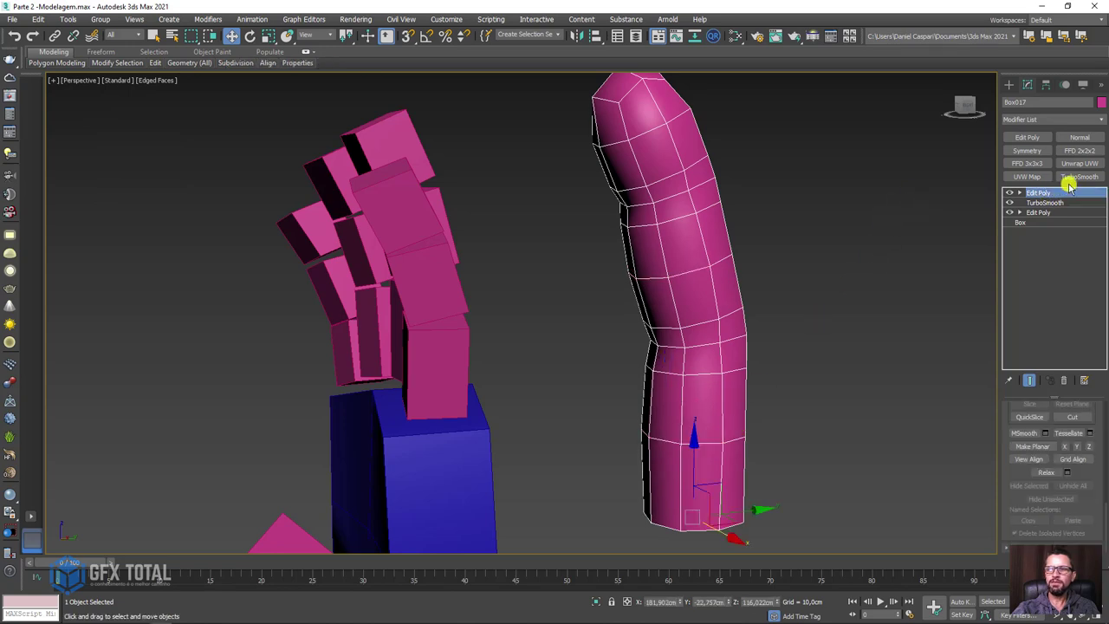
left_click(1071, 178)
mouse_move(835, 243)
middle_mouse_down("alt")
mouse_move(736, 268)
mouse_move(642, 255)
mouse_move(698, 314)
mouse_move(812, 274)
mouse_move(735, 270)
mouse_move(699, 171)
middle_mouse_up("alt")
scroll(707, 180, "up", 3)
mouse_move(864, 193)
middle_mouse_down("alt")
mouse_move(690, 191)
mouse_move(733, 174)
middle_mouse_up("alt")
mouse_move(733, 173)
left_mouse_down()
mouse_move(685, 182)
mouse_move(732, 172)
left_mouse_up()
left_click_drag(763, 429, 757, 455)
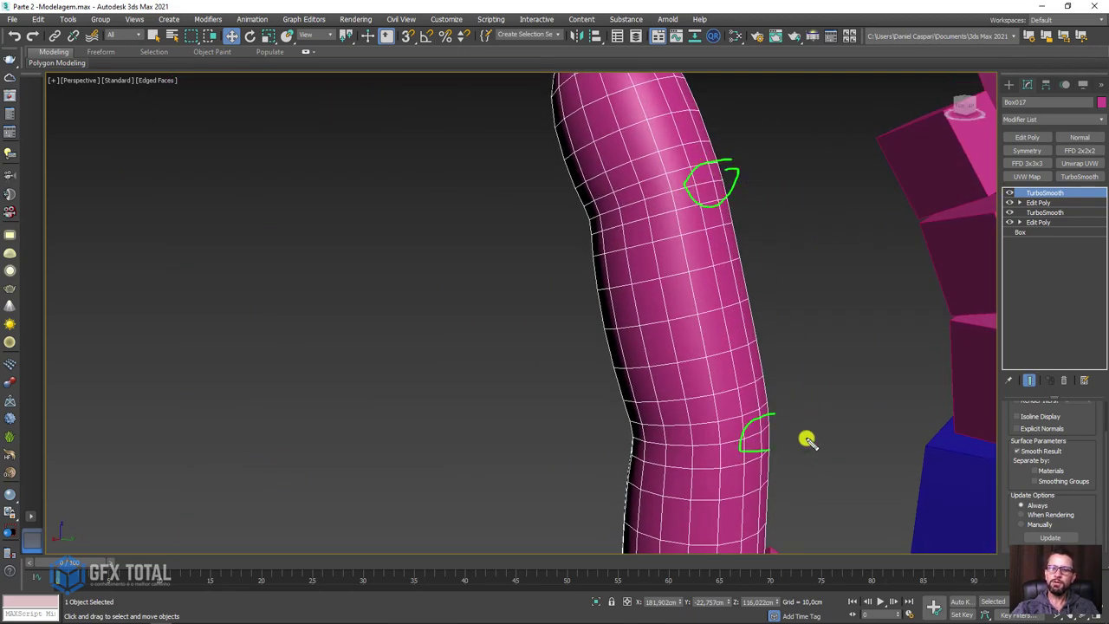
Step: Switch the top TurboSmooth off and enter Vertex level of the Edit Poly below
left_click(1009, 193)
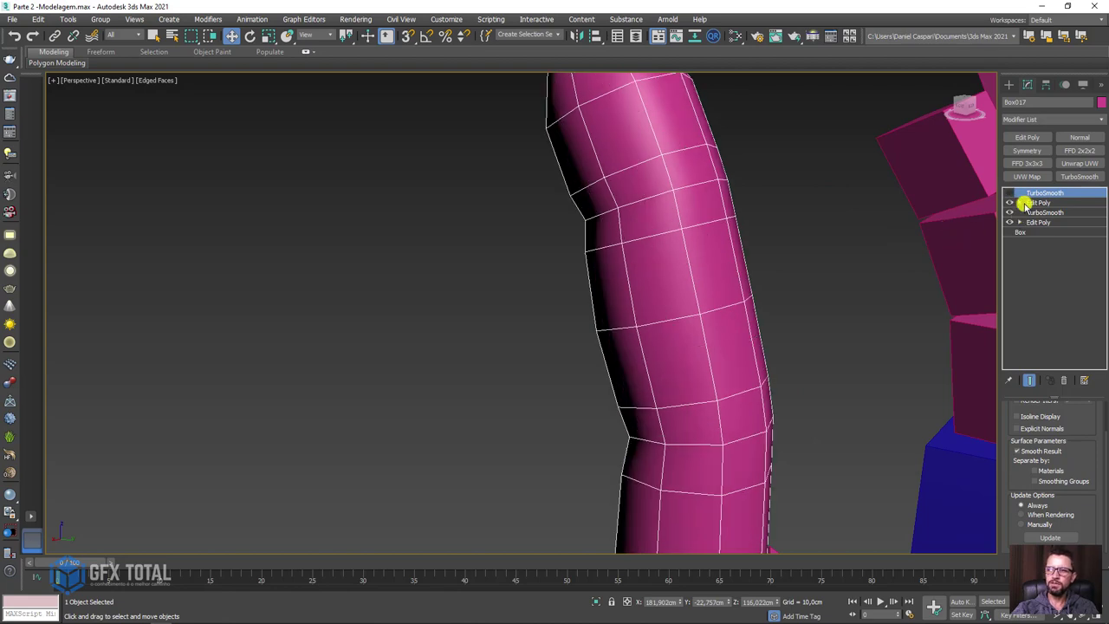
left_click(1020, 202)
left_click(1040, 212)
mouse_move(851, 250)
middle_mouse_down("alt")
mouse_move(722, 260)
mouse_move(735, 260)
middle_mouse_up("alt")
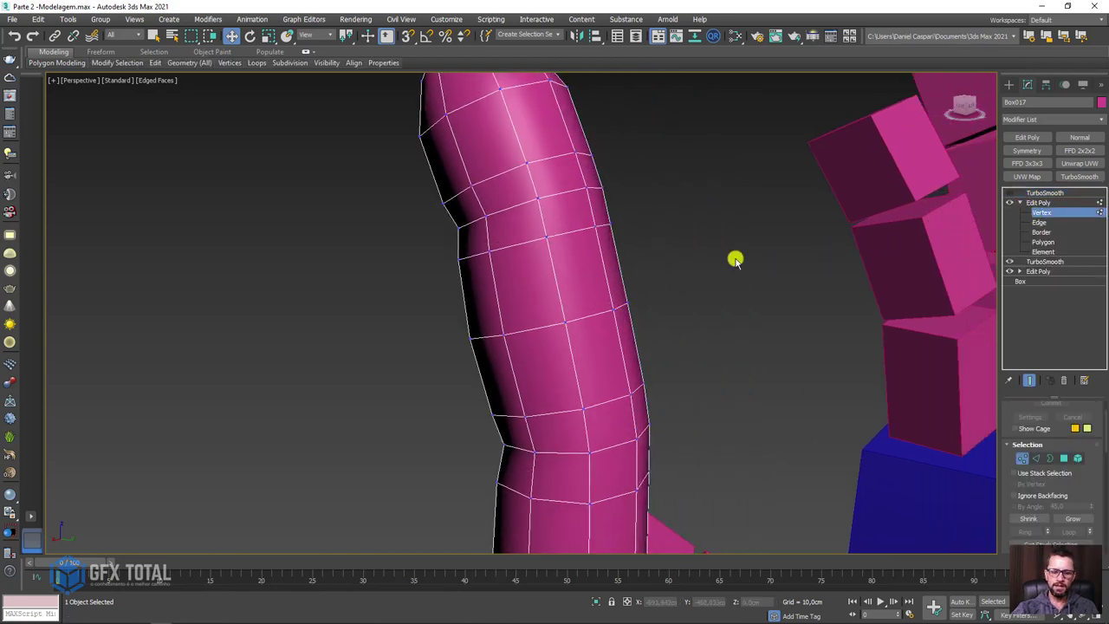
Step: Switch to the Left wireframe view and select the vertex loop near the bend
middle_click_drag(645, 210, 624, 228, "alt")
key("l")
scroll(626, 230, "down", 5)
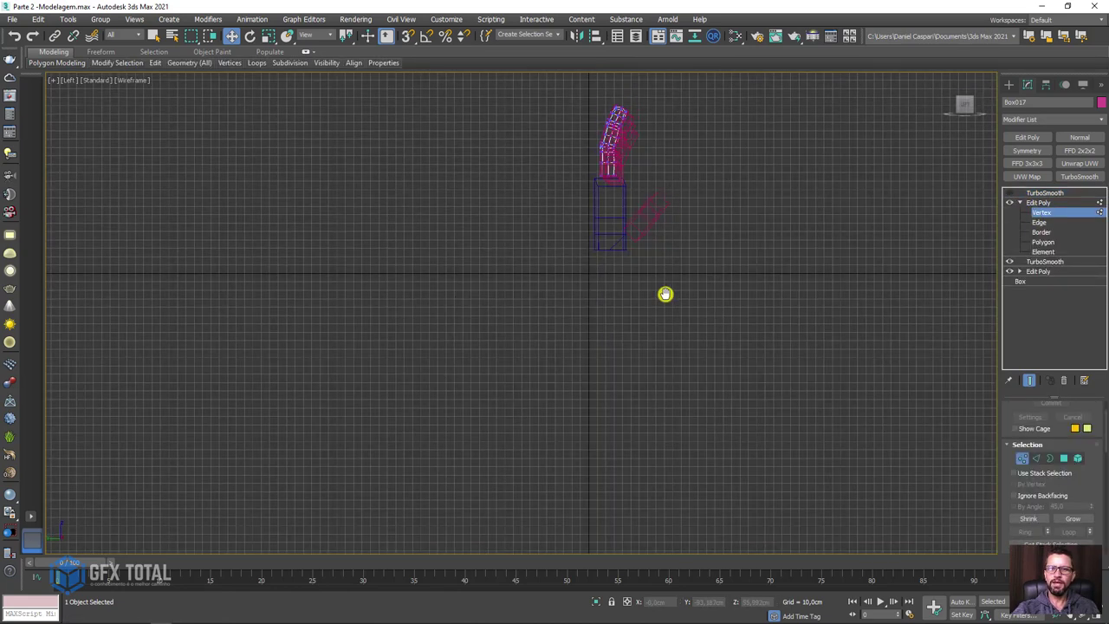
scroll(617, 212, "up", 3)
scroll(617, 212, "up", 5)
key("F3")
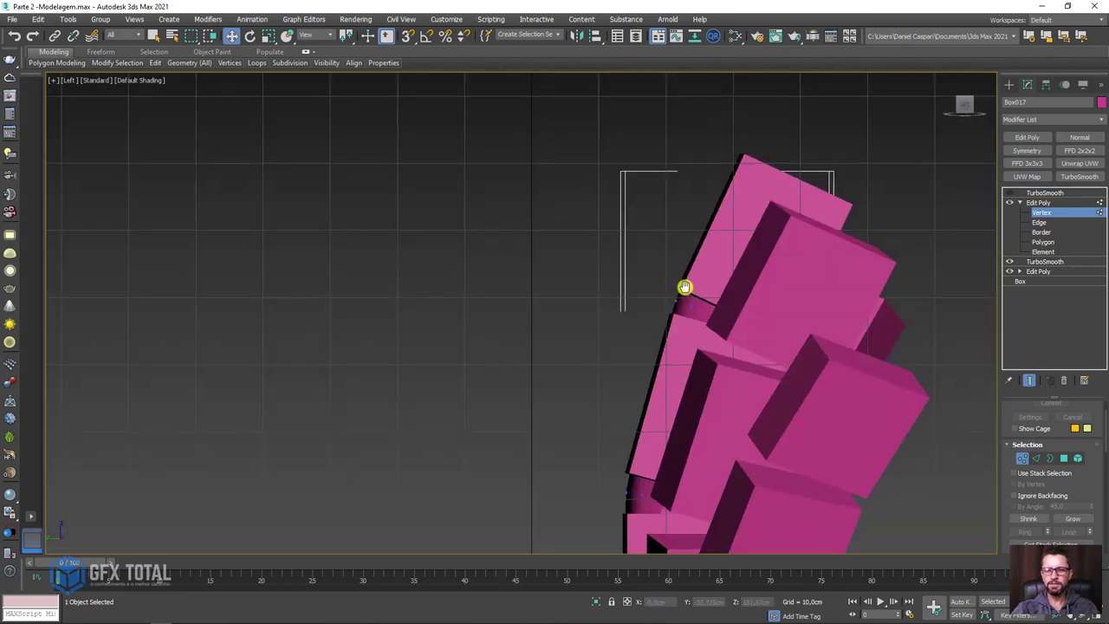
scroll(601, 277, "up", 2)
key("F3")
scroll(589, 321, "down", 5)
scroll(575, 337, "down", 1)
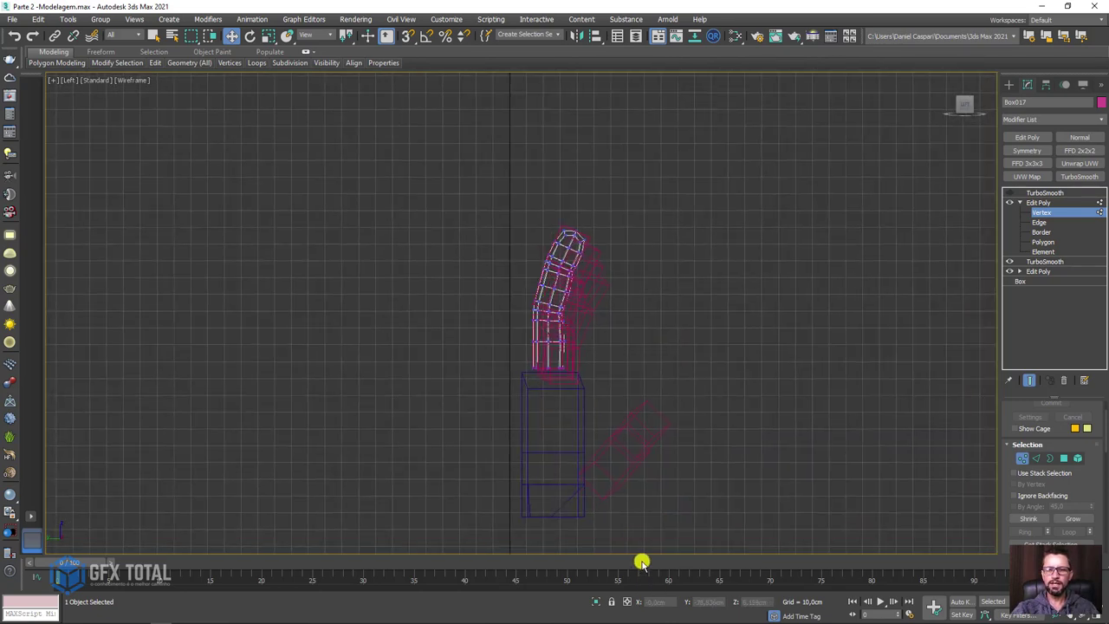
scroll(555, 334, "up", 5)
scroll(577, 312, "up", 1)
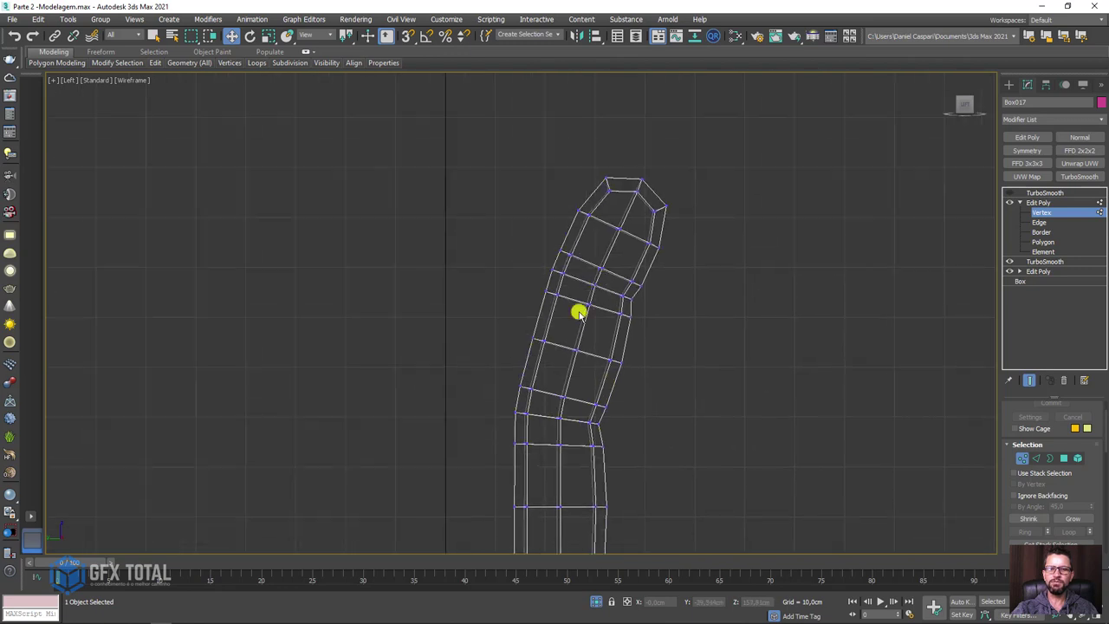
key("F3")
scroll(503, 225, "up", 2)
key("F3")
left_click_drag(486, 195, 569, 299)
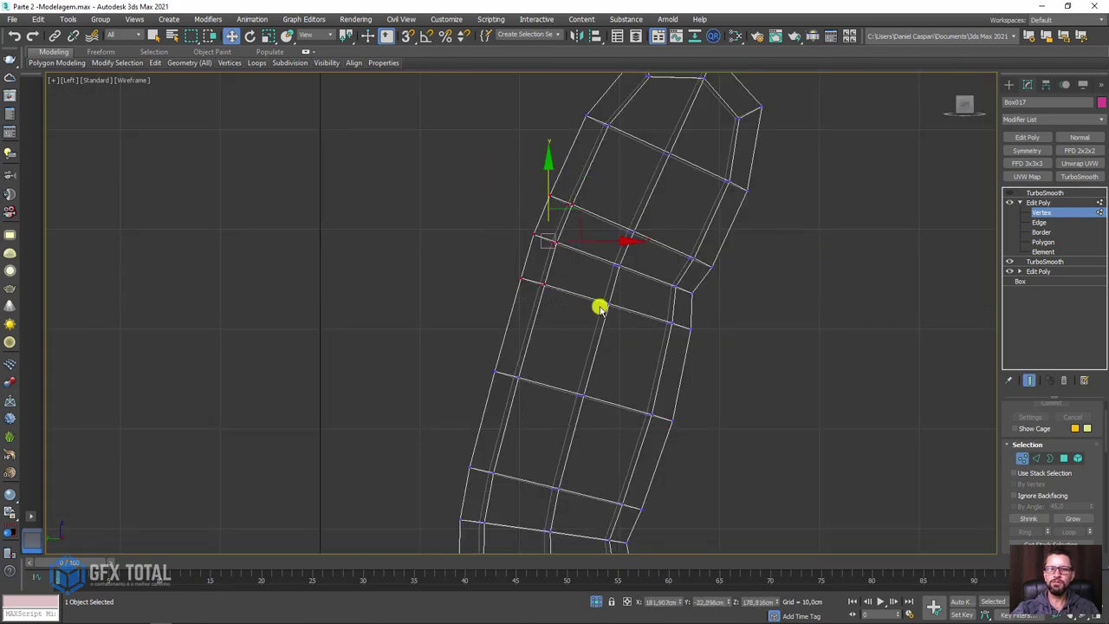
Step: With Edge constraints, slide the loop along the tube, undo, and nudge it slightly down
mouse_move(1015, 502)
left_mouse_down()
mouse_move(1004, 313)
mouse_move(1015, 231)
left_mouse_up()
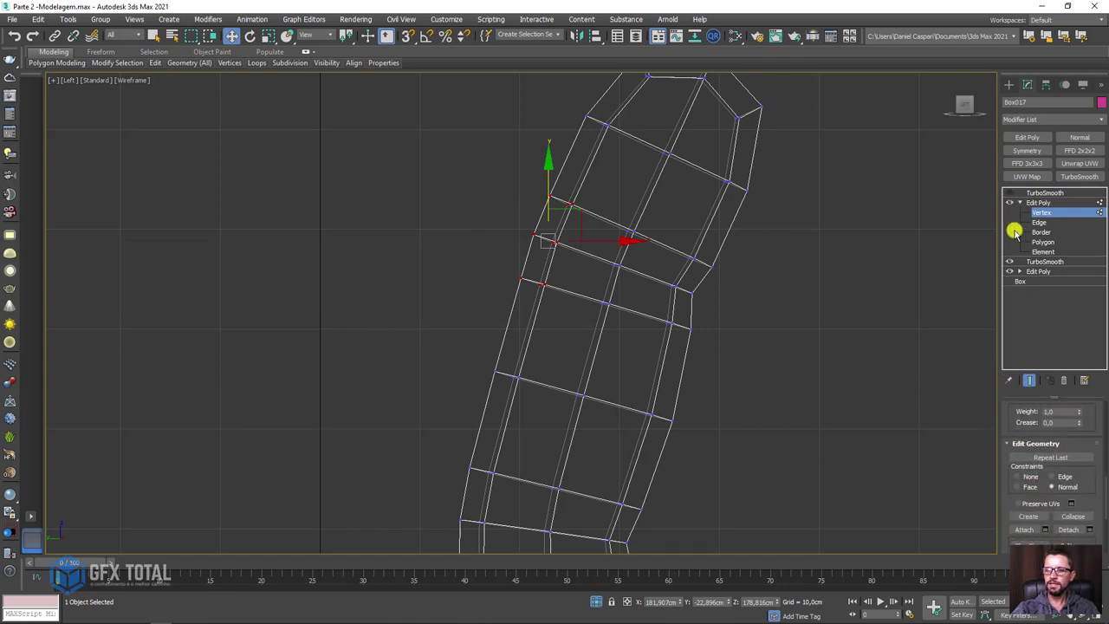
left_click(1057, 477)
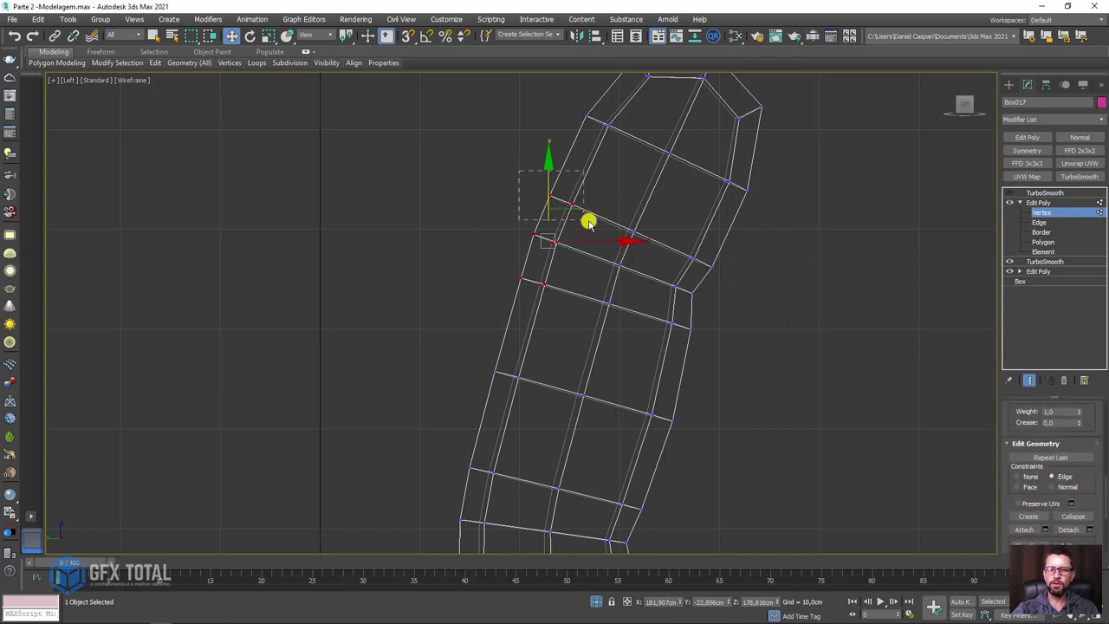
left_click_drag(590, 221, 587, 173)
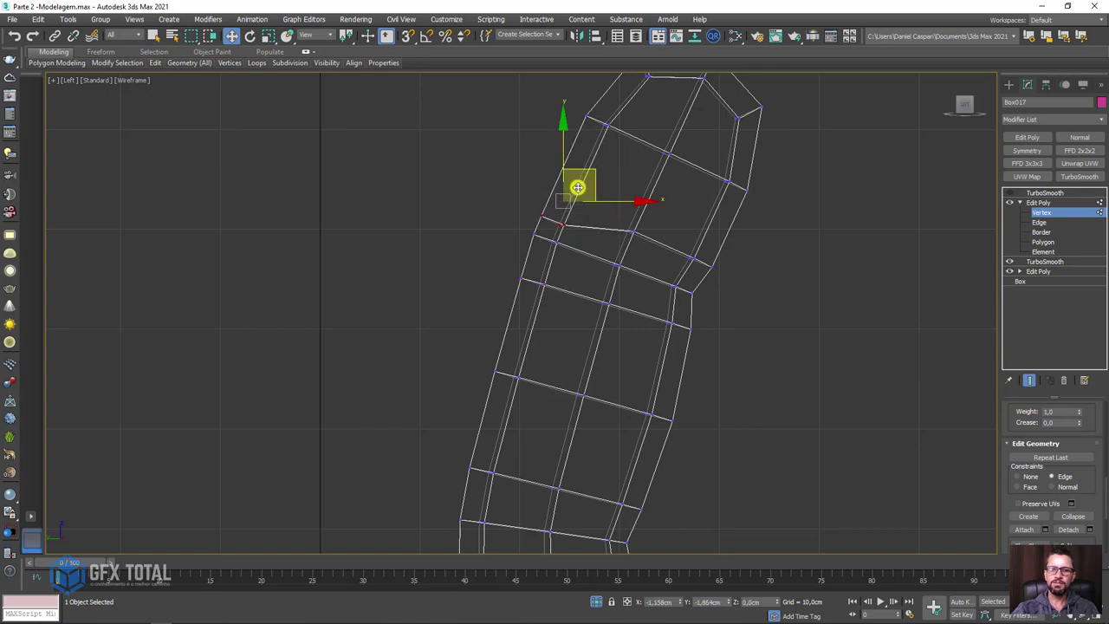
left_click_drag(586, 177, 561, 251)
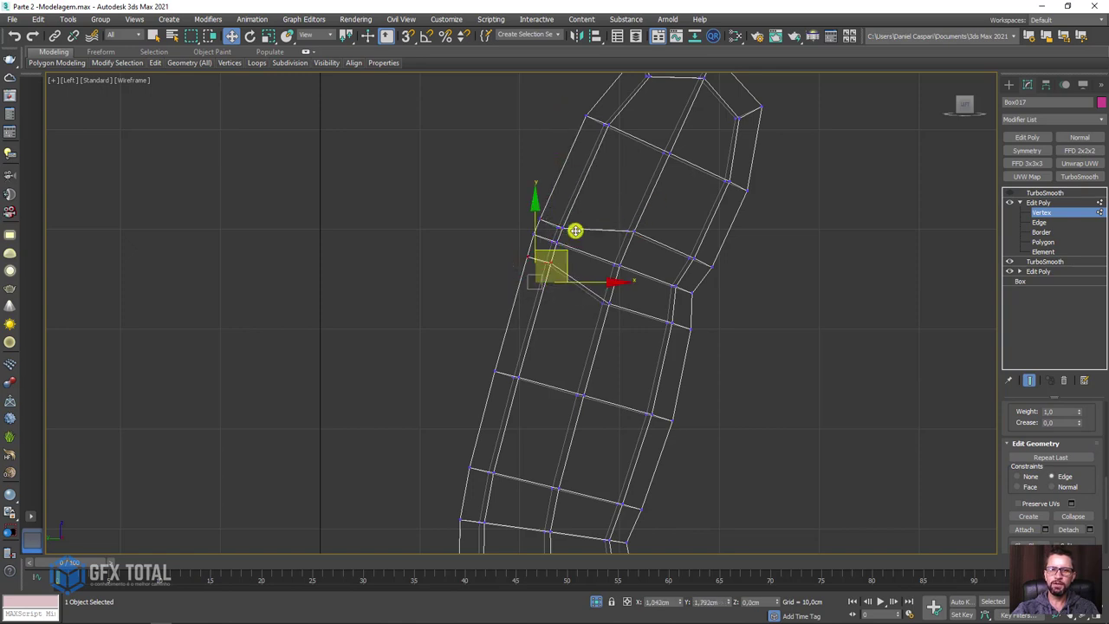
scroll(537, 262, "down", 2)
scroll(490, 300, "down", 1)
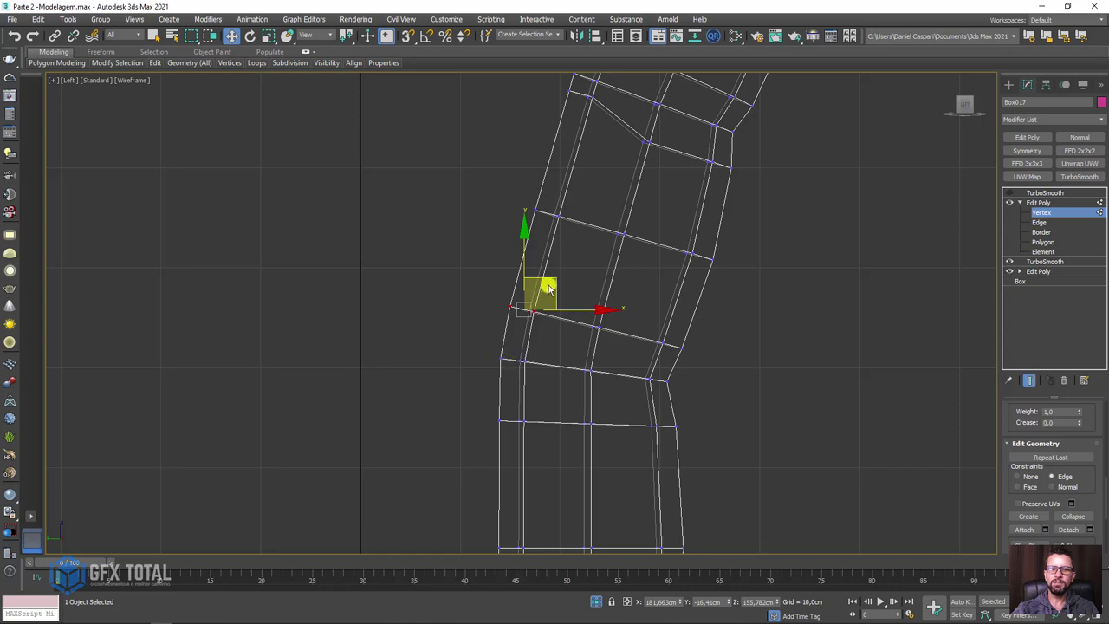
key("ctrl+z")
key("ctrl+z")
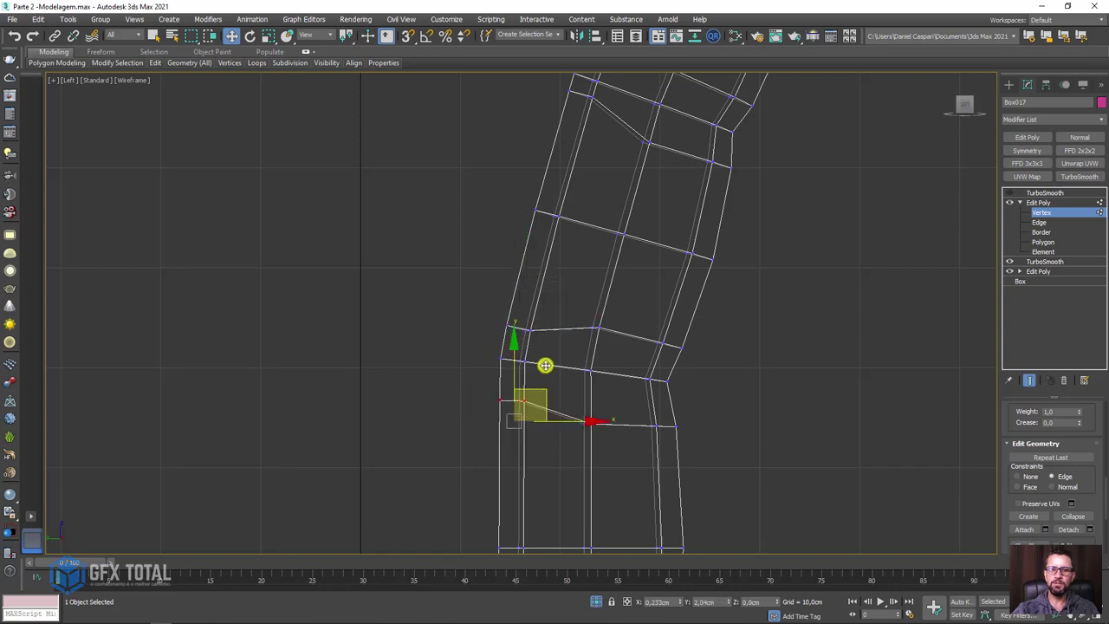
key("ctrl+z")
key("ctrl+z")
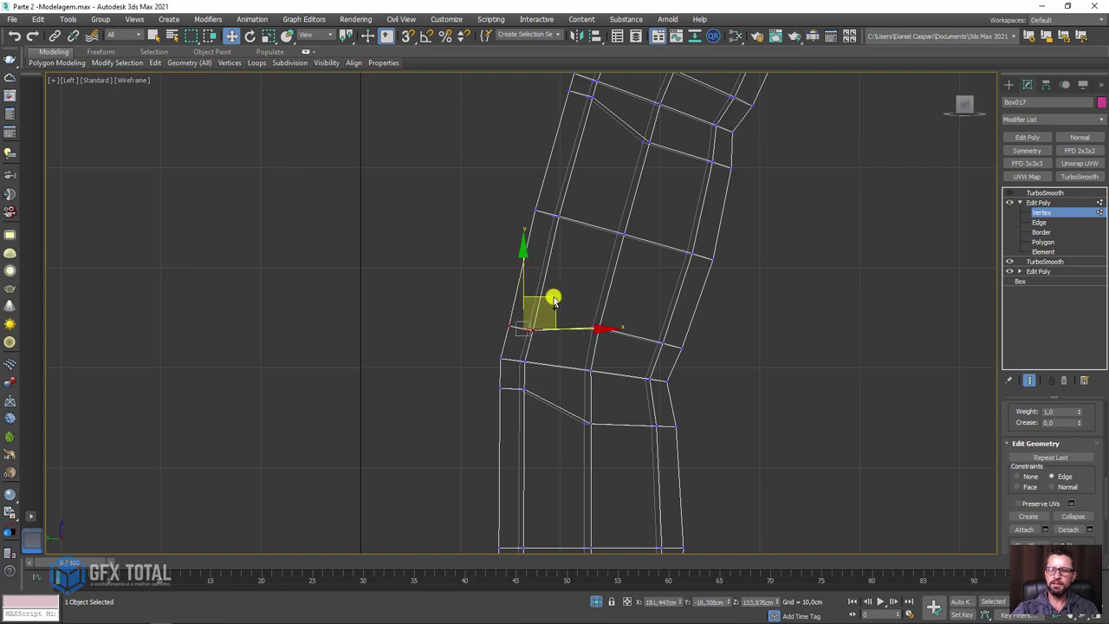
left_click_drag(549, 300, 564, 307)
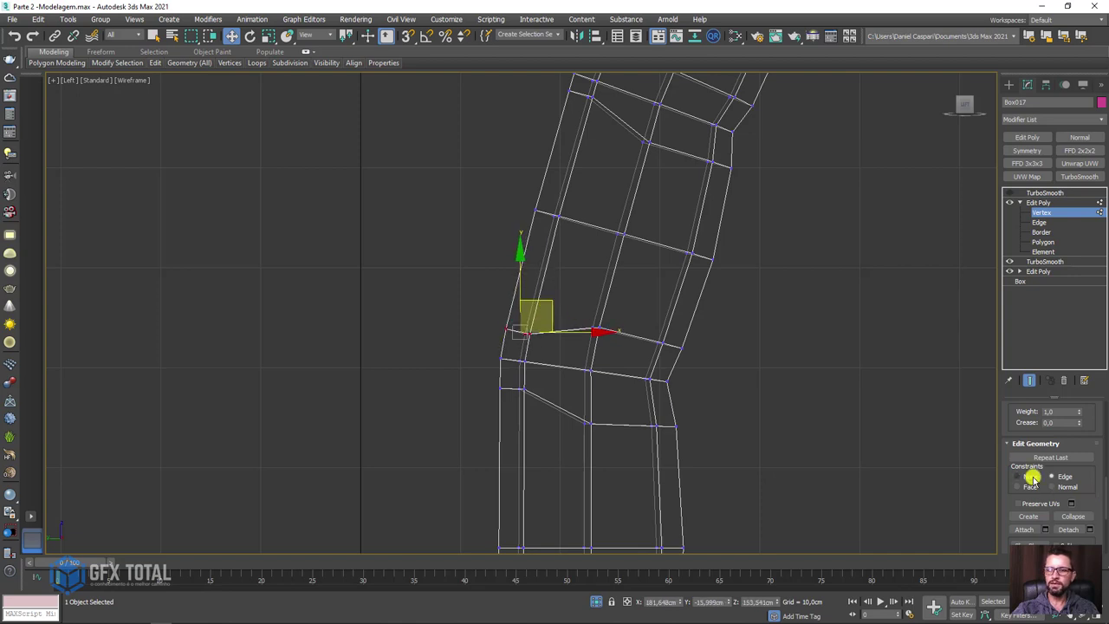
Step: Set Constraints to None, shift the lower joint's left vertices, and select the upper joint's left vertices
left_click(1018, 476)
left_click_drag(425, 305, 530, 428)
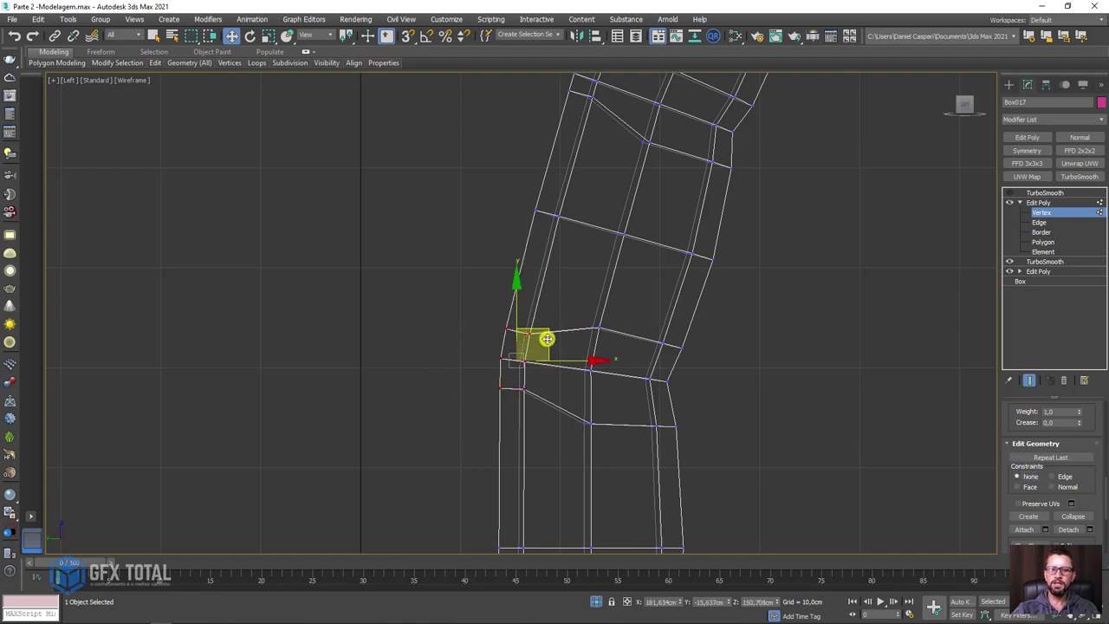
left_click_drag(545, 331, 535, 346)
middle_click_drag(558, 196, 528, 237)
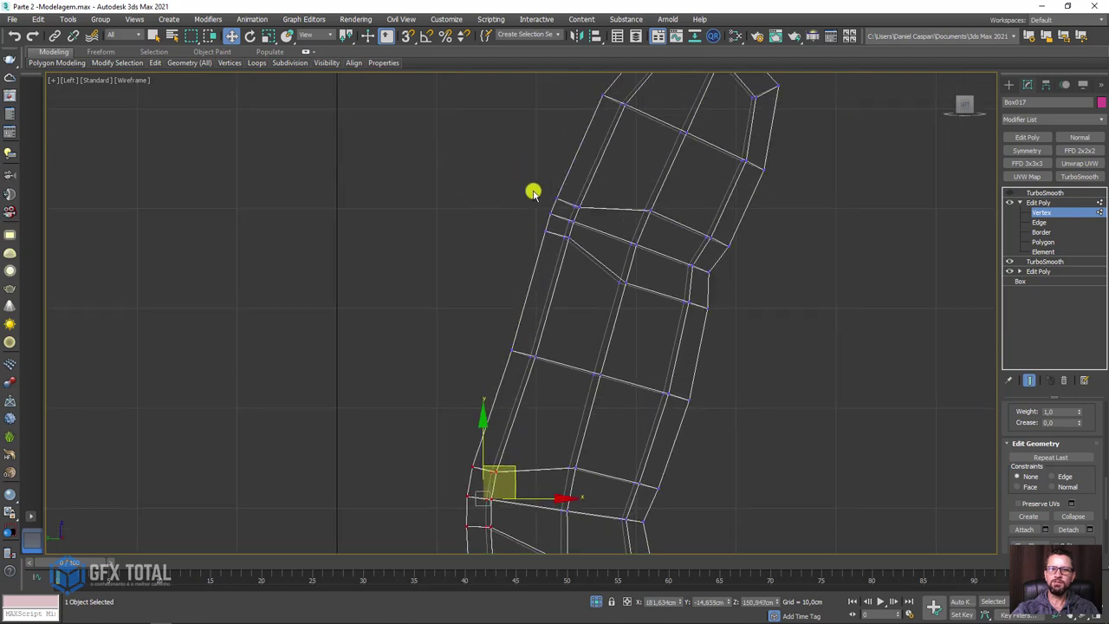
left_click_drag(533, 192, 594, 254)
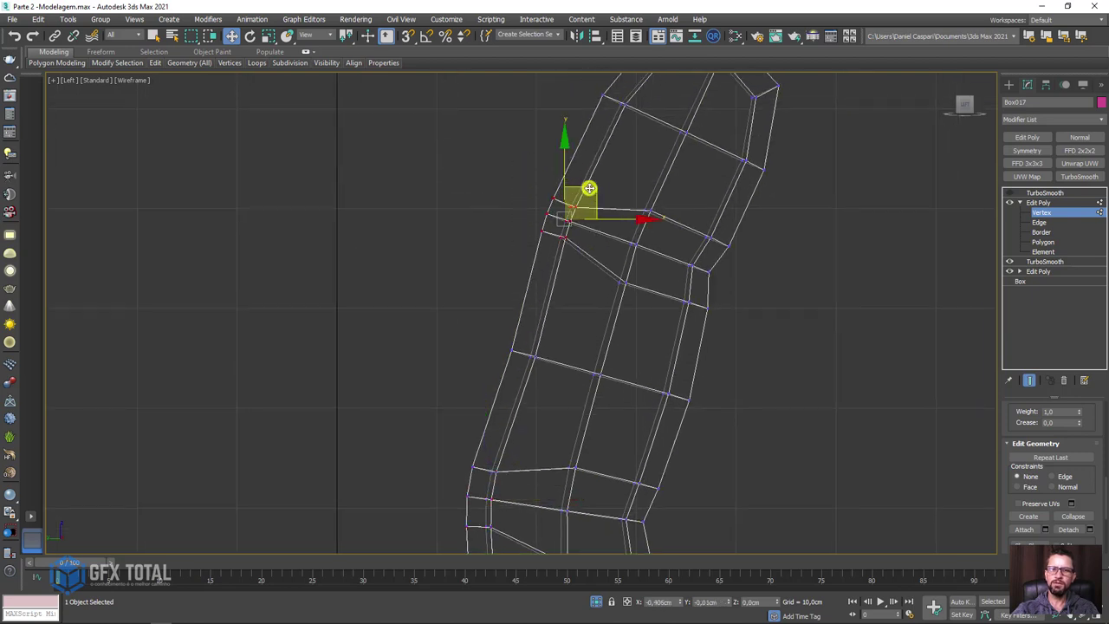
left_click(1019, 202)
scroll(969, 251, "down", 5)
Step: Return to the shaded Perspective view showing the smoothed finger without wireframe edges
key("p")
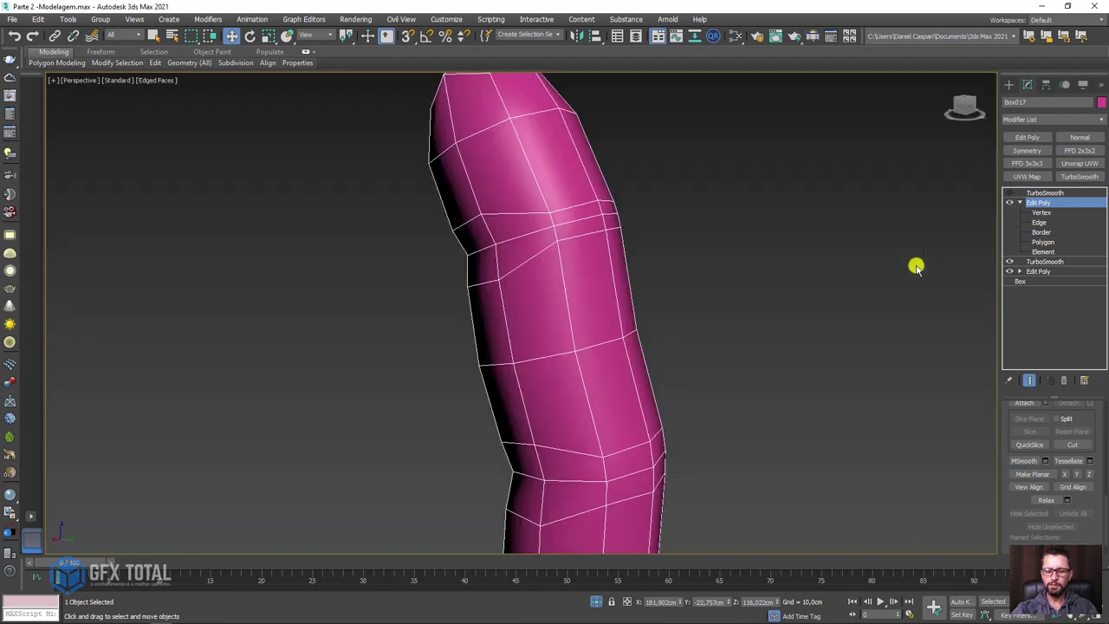
scroll(857, 337, "down", 4)
scroll(832, 364, "down", 1)
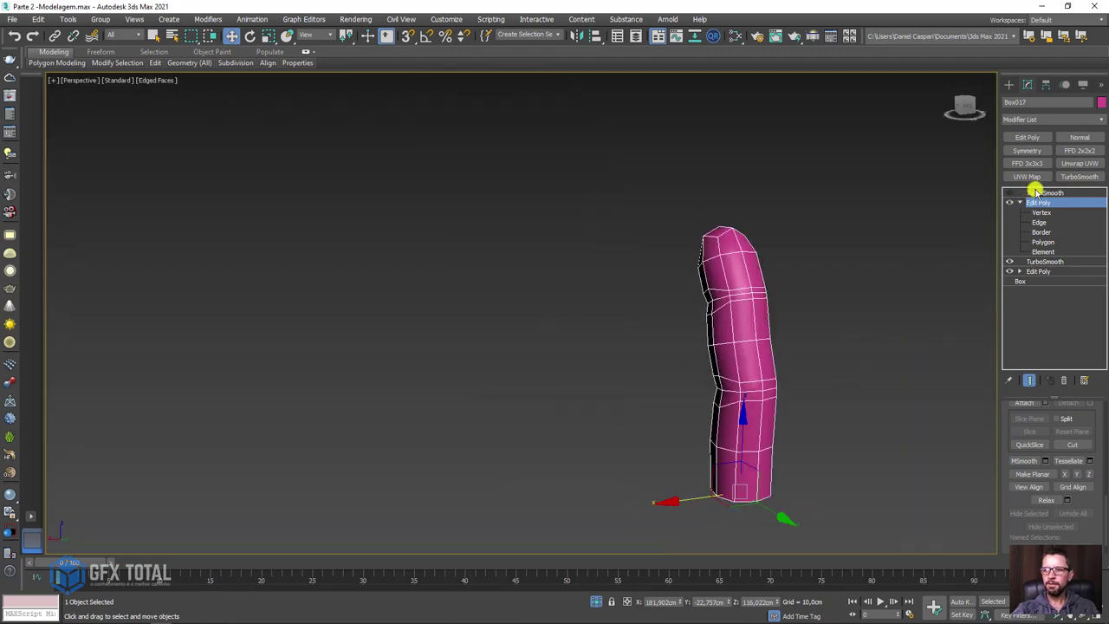
left_click(1036, 193)
mouse_move(879, 323)
middle_mouse_down("alt")
mouse_move(787, 324)
mouse_move(846, 336)
mouse_move(705, 268)
middle_mouse_up("alt")
scroll(772, 352, "up", 3)
mouse_move(772, 352)
middle_mouse_down("alt")
mouse_move(691, 302)
mouse_move(671, 362)
mouse_move(656, 347)
middle_mouse_up("alt")
key("F4")
scroll(656, 330, "down", 2)
mouse_move(656, 300)
middle_mouse_down("alt")
mouse_move(795, 329)
mouse_move(847, 352)
mouse_move(667, 295)
mouse_move(673, 332)
mouse_move(585, 258)
mouse_move(691, 321)
mouse_move(949, 274)
middle_mouse_up("alt")
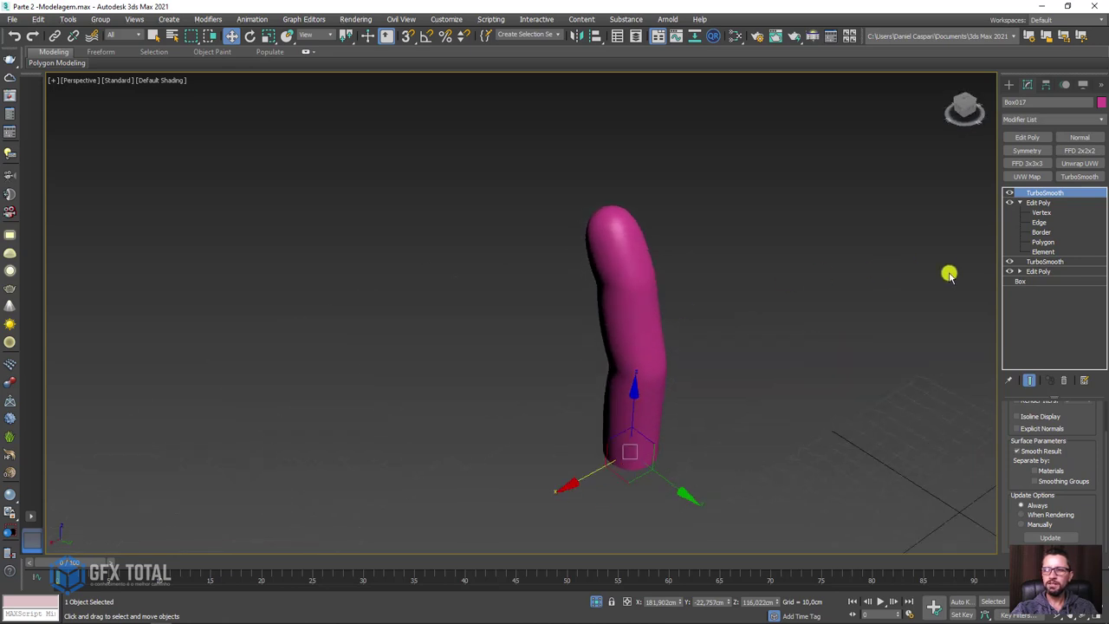
Step: Scale the finger element to 112% along X and 95% along Y
left_click(1047, 250)
mouse_move(711, 346)
middle_mouse_down("alt")
mouse_move(647, 372)
mouse_move(681, 391)
mouse_move(678, 338)
middle_mouse_up("alt")
left_click(632, 364)
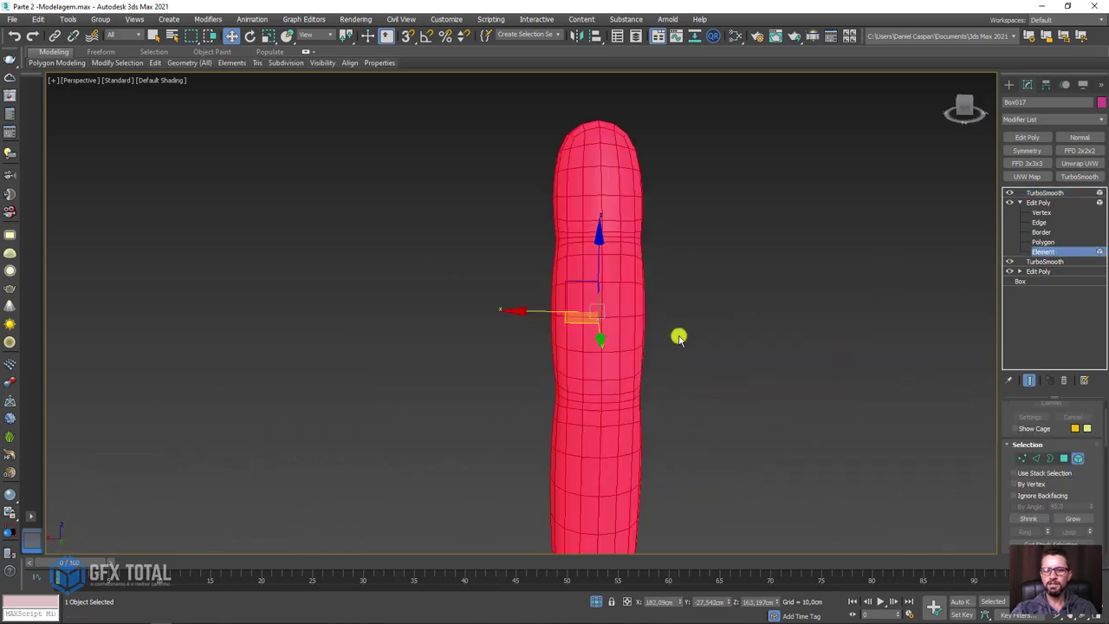
key("e")
key("r")
left_click_drag(685, 310, 690, 310)
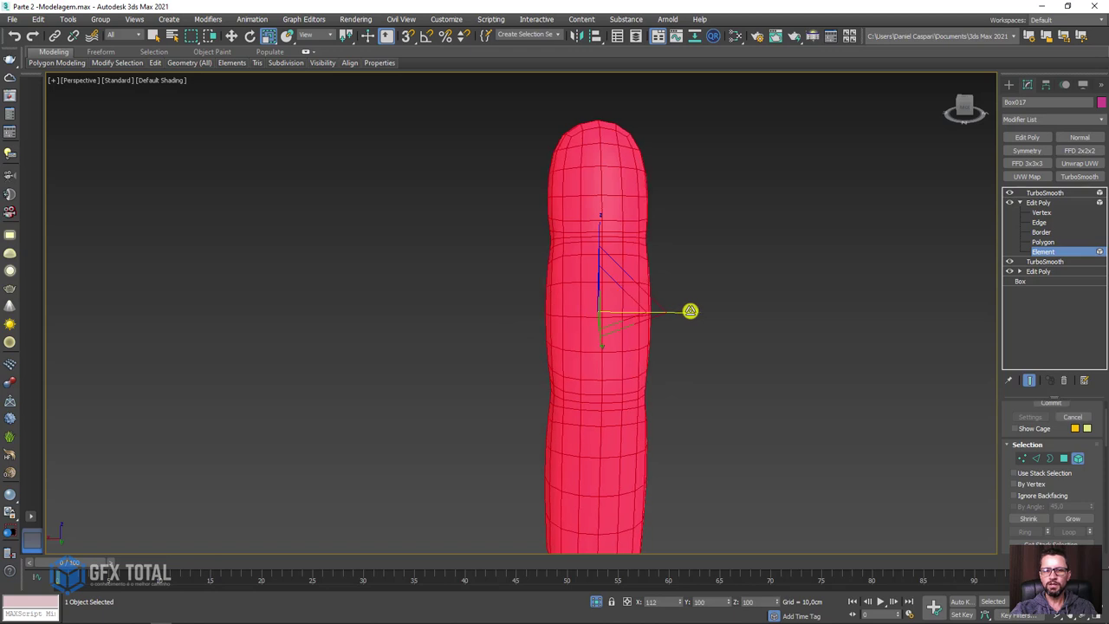
mouse_move(690, 310)
middle_mouse_down("alt")
mouse_move(769, 342)
mouse_move(787, 335)
middle_mouse_up("alt")
left_click_drag(681, 317, 681, 319)
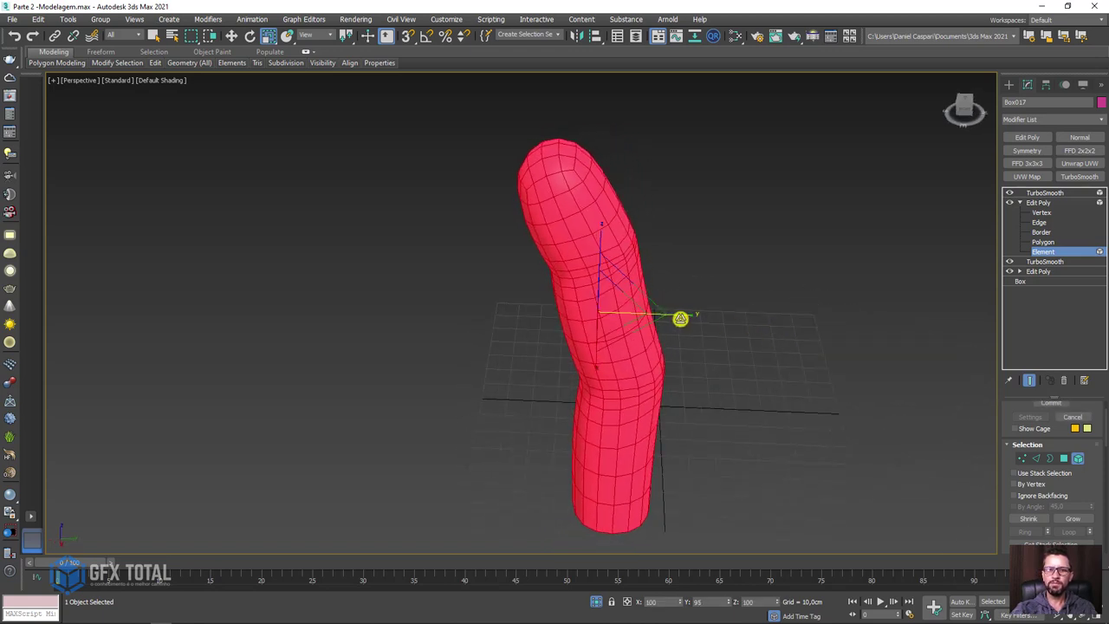
middle_click_drag(680, 319, 644, 324, "alt")
Step: Return to the top Edit Poly level and bring up the hand reference photos in PureRef
left_click(1040, 202)
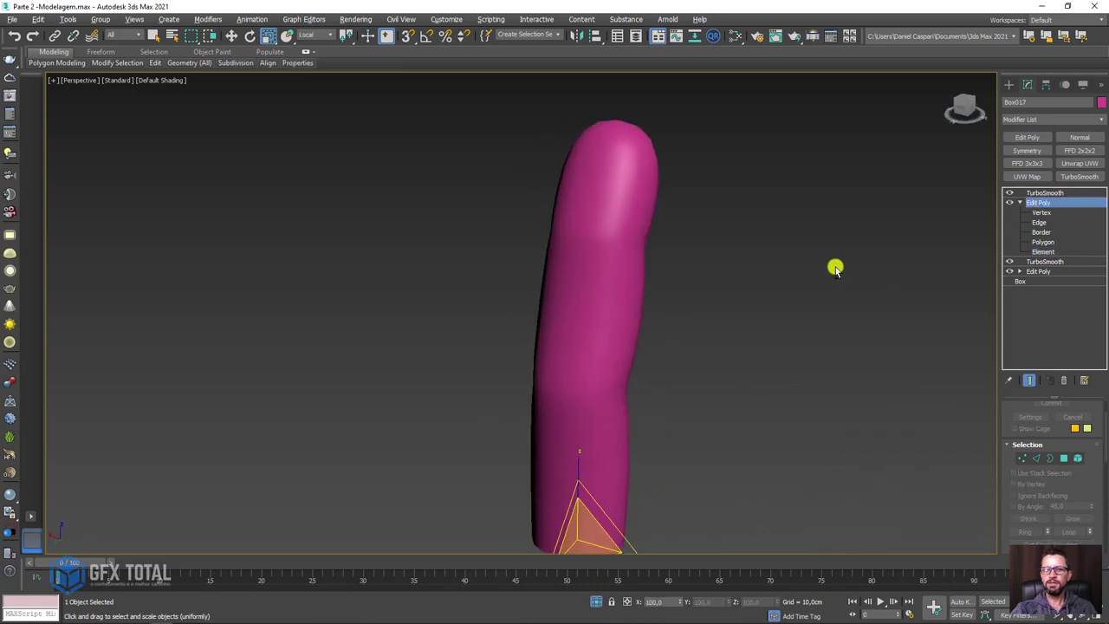
mouse_move(835, 268)
middle_mouse_down("alt")
mouse_move(922, 267)
mouse_move(768, 263)
mouse_move(671, 357)
mouse_move(613, 310)
mouse_move(203, 551)
middle_mouse_up("alt")
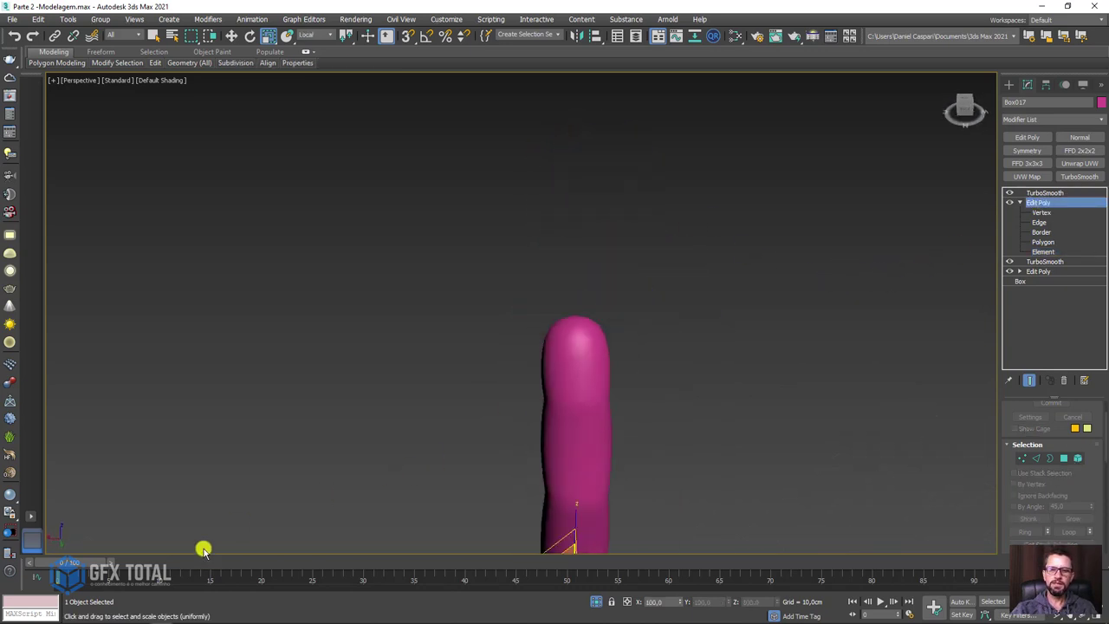
left_click(186, 616)
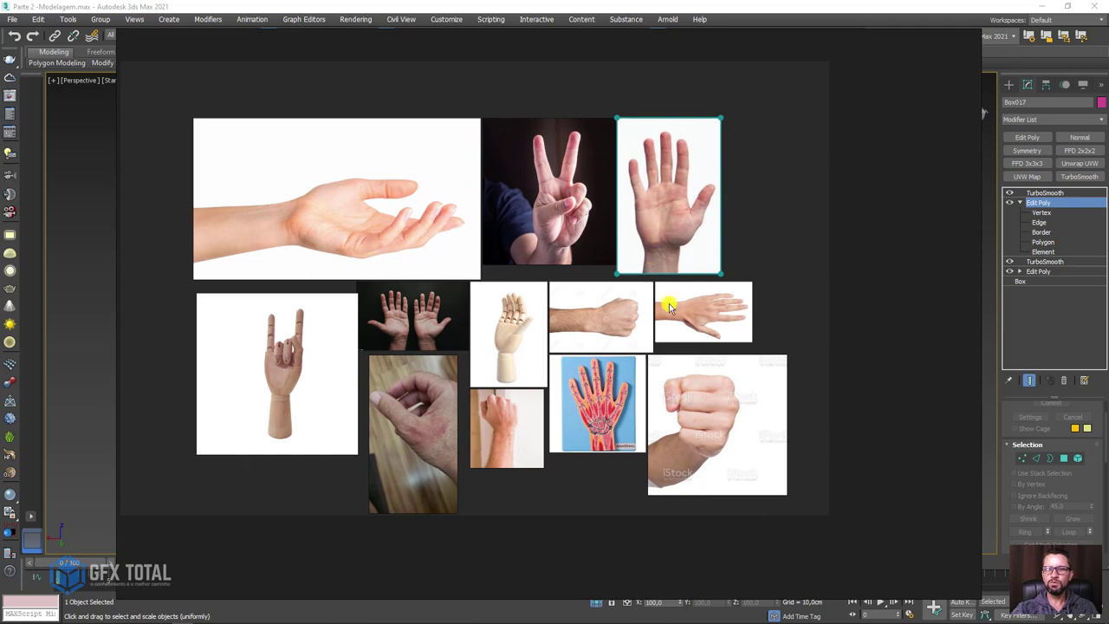
Step: Zoom onto the open-hand photo's fingertips in PureRef, circle the nail, then reframe the 3ds Max finger
scroll(670, 307, "up", 3)
scroll(768, 317, "up", 3)
scroll(800, 290, "up", 3)
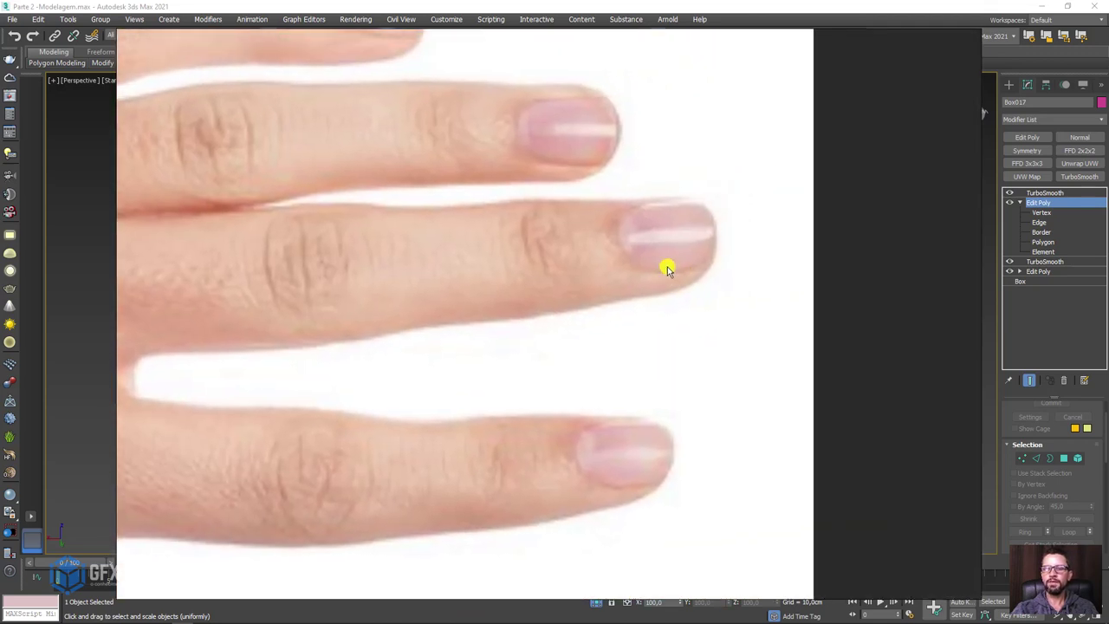
mouse_move(510, 224)
left_mouse_down()
mouse_move(554, 286)
mouse_move(688, 230)
mouse_move(590, 191)
mouse_move(579, 199)
mouse_move(581, 249)
left_mouse_up()
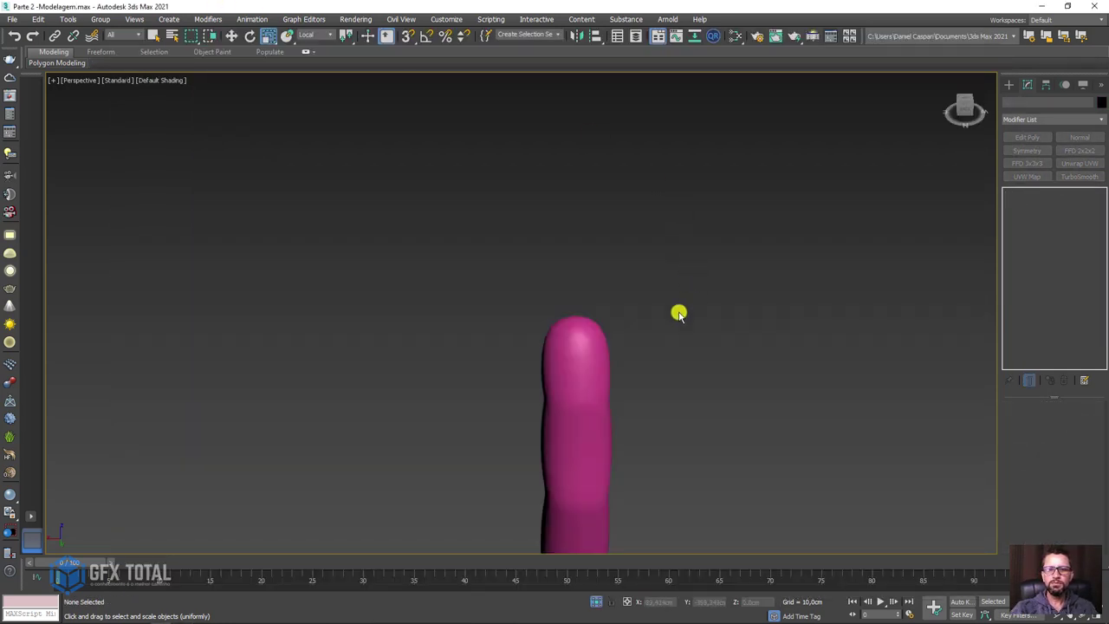
middle_click_drag(678, 312, 554, 254)
Step: Show edged faces on the finger and switch off TurboSmooth to reveal the low-poly mesh
scroll(555, 255, "up", 3)
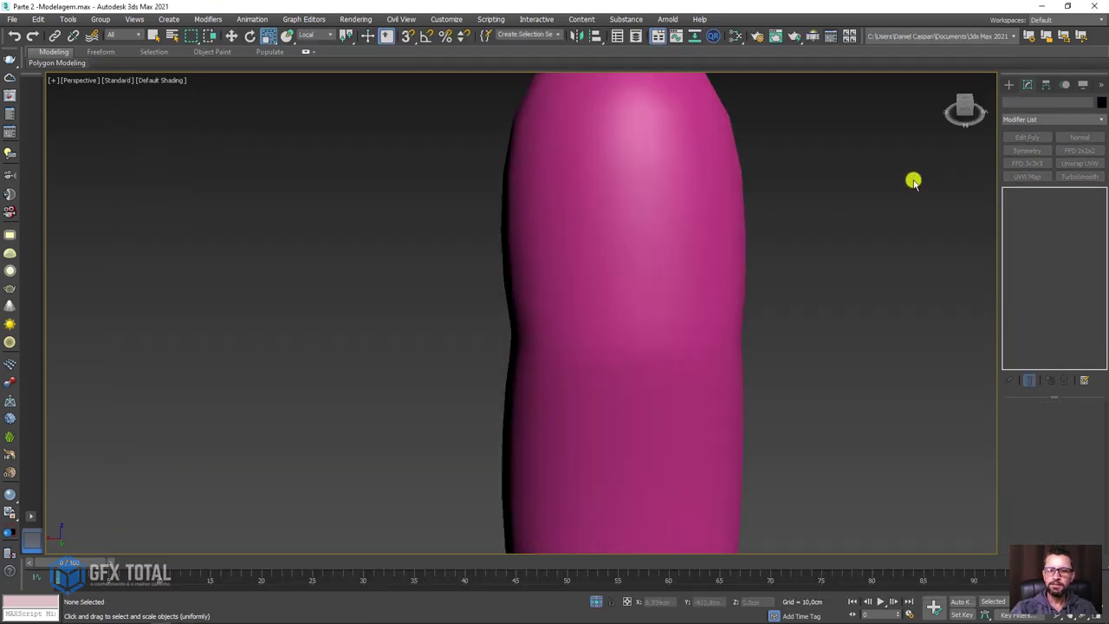
left_click(656, 219)
key("F4")
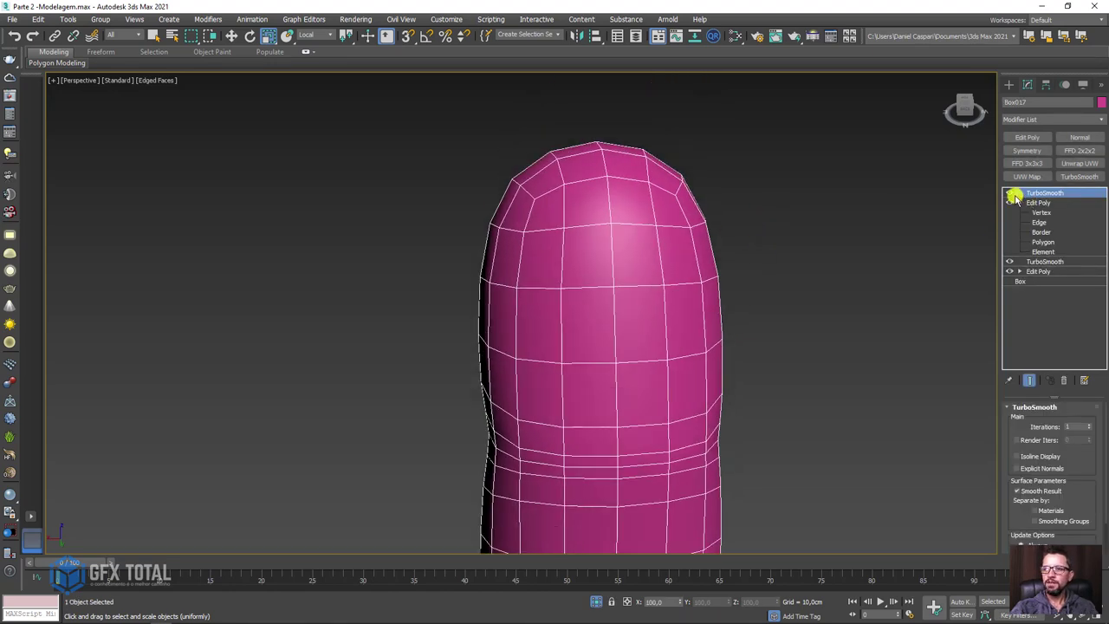
left_click(1010, 192)
left_click(1049, 243)
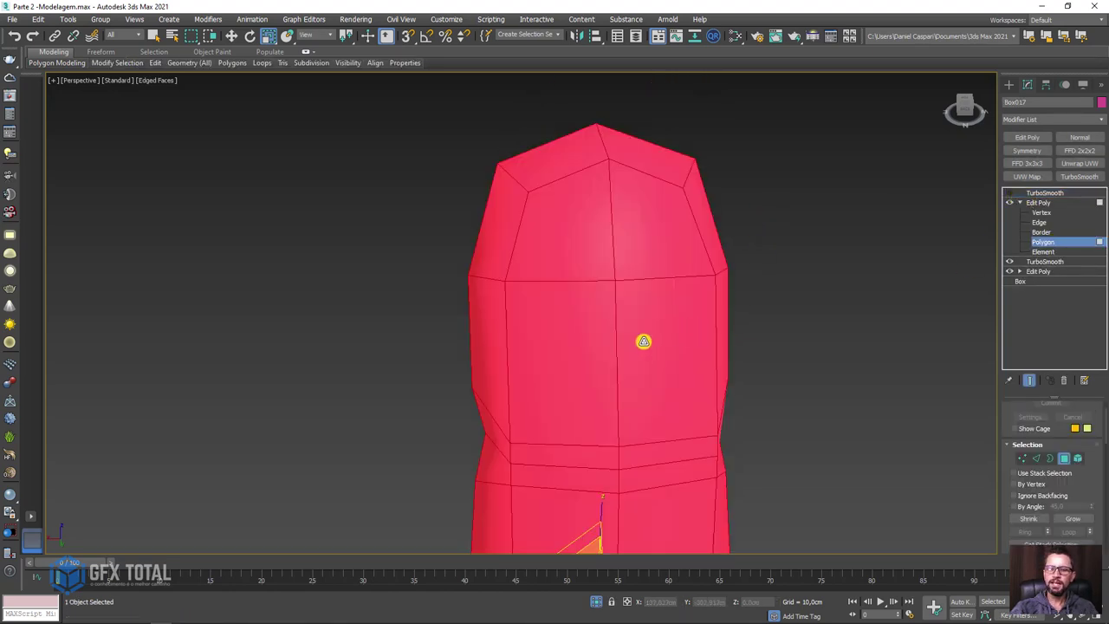
Step: Inspect the finger's polygons and select the ring of edges across its middle
left_click(644, 342)
middle_click_drag(584, 352, 642, 368, "alt")
left_click(1040, 223)
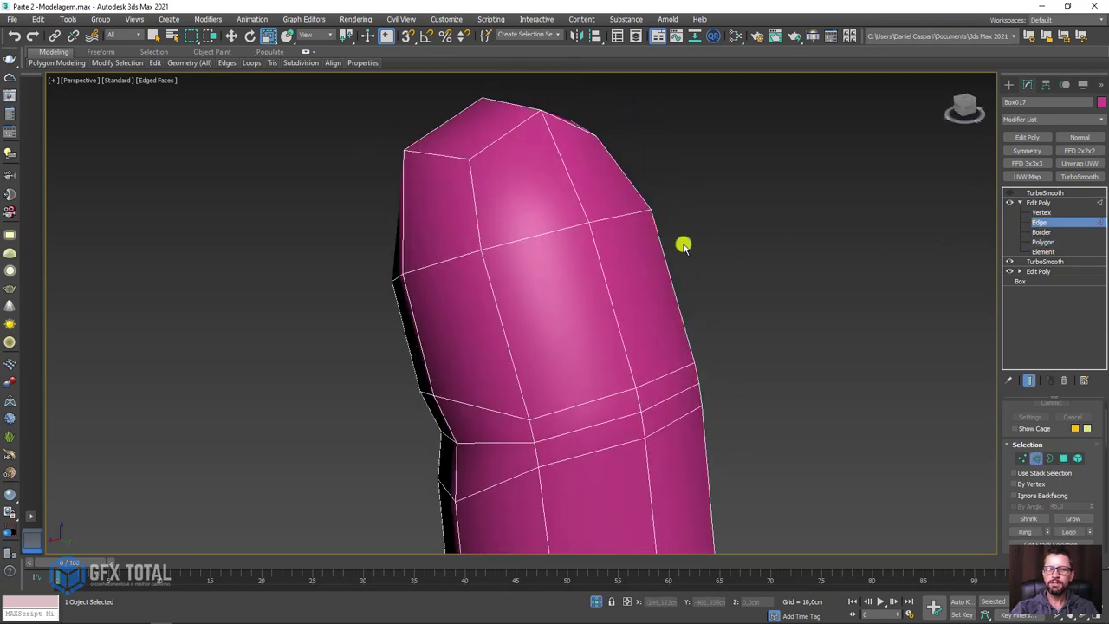
mouse_move(832, 282)
middle_mouse_down("alt")
mouse_move(701, 289)
mouse_move(721, 290)
middle_mouse_up("alt")
left_click_drag(748, 304, 225, 306)
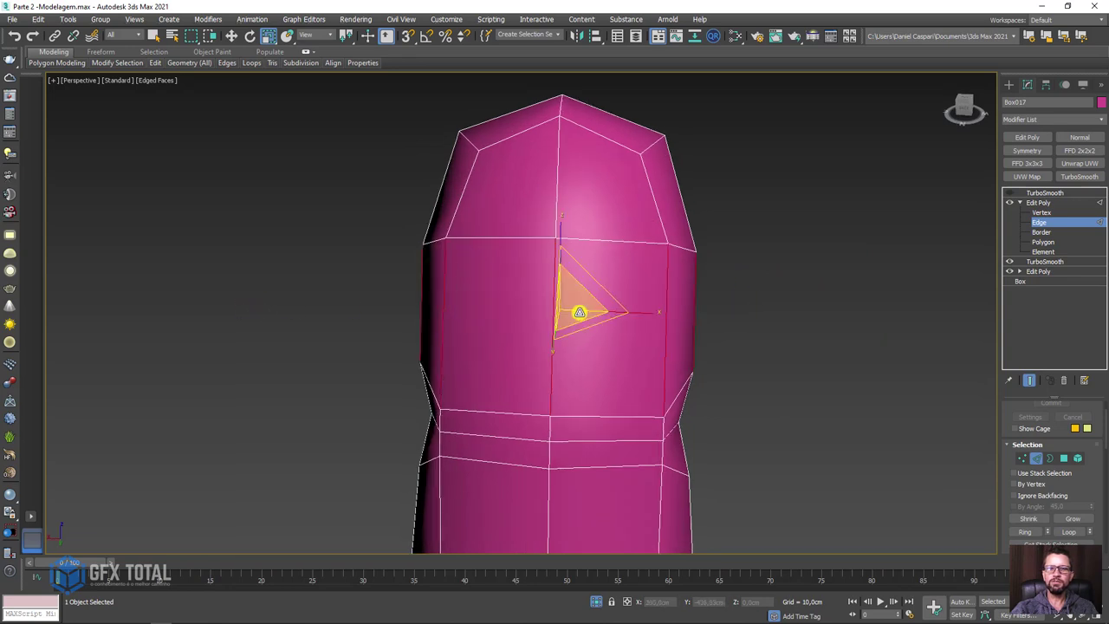
middle_click_drag(664, 329, 902, 349, "alt")
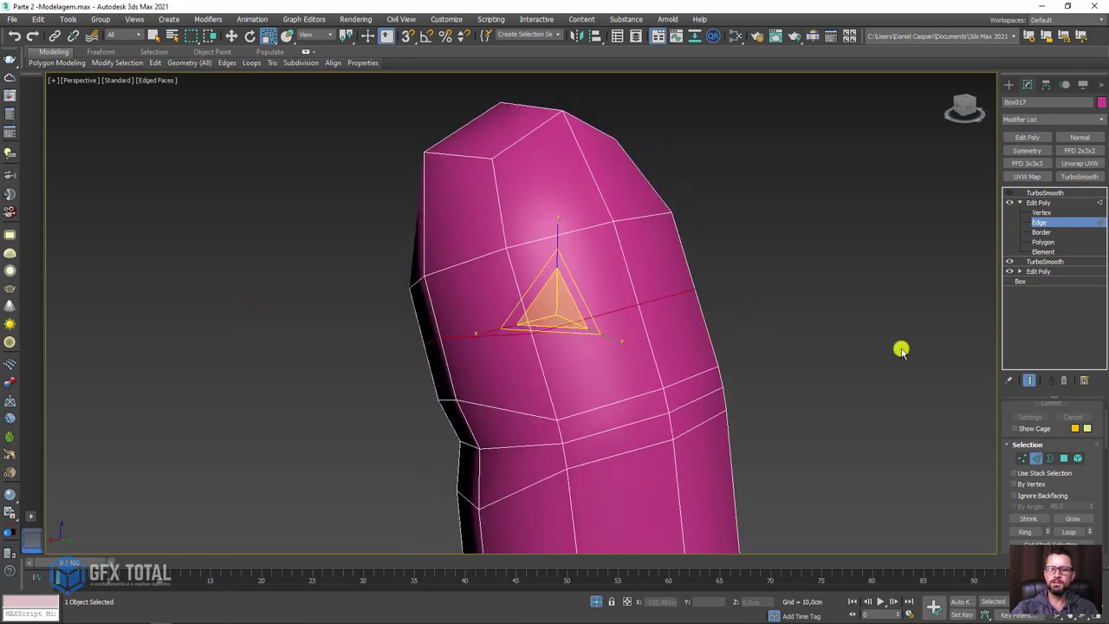
Step: Select the four fingertip polygons where the nail will go
left_click(1045, 242)
left_click(637, 240)
left_click(575, 228, "ctrl")
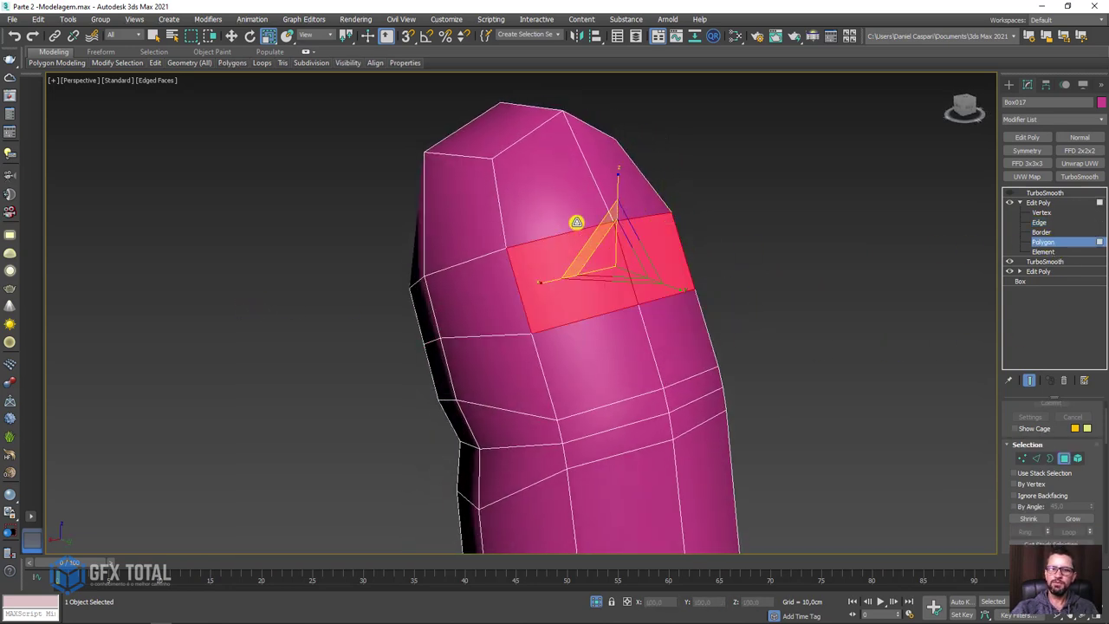
left_click(567, 208, "ctrl")
left_click(606, 187, "ctrl")
mouse_move(607, 187)
middle_mouse_down("alt")
mouse_move(589, 329)
mouse_move(547, 297)
middle_mouse_up("alt")
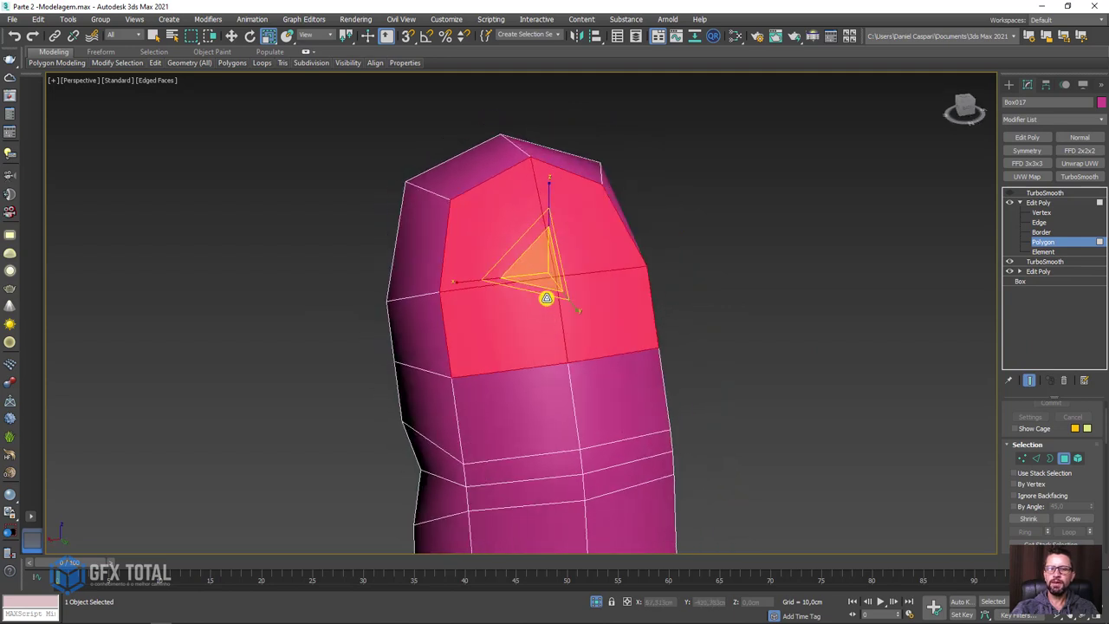
scroll(544, 250, "up", 2)
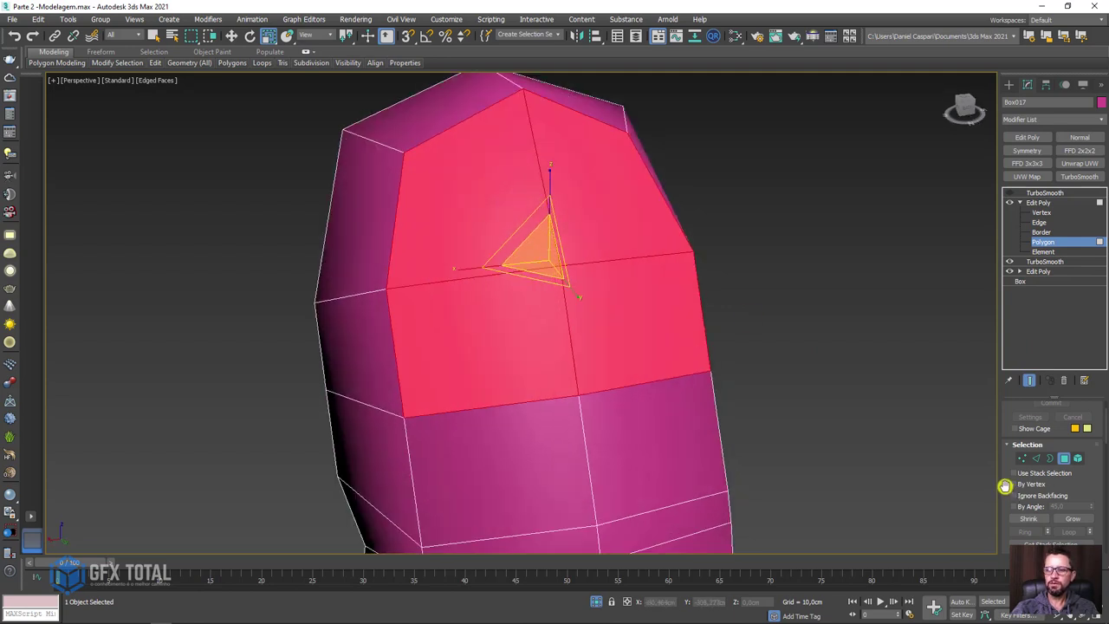
left_click_drag(1006, 487, 1008, 240)
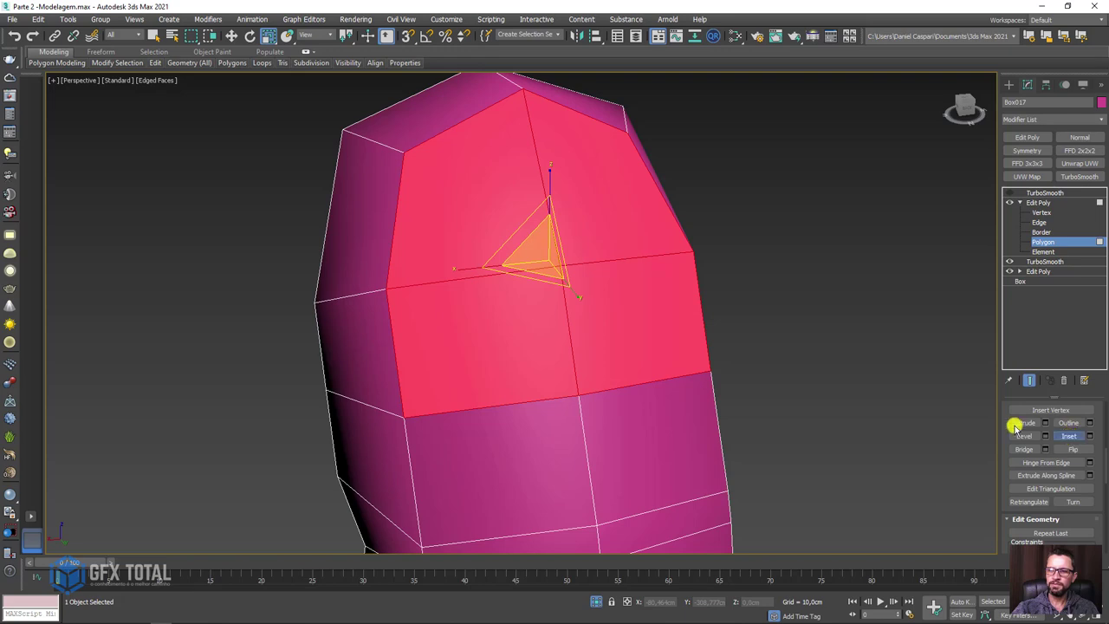
Step: Inset the four fingertip faces into a nail border and rotate them into a slight tilt
left_click_drag(567, 364, 558, 367)
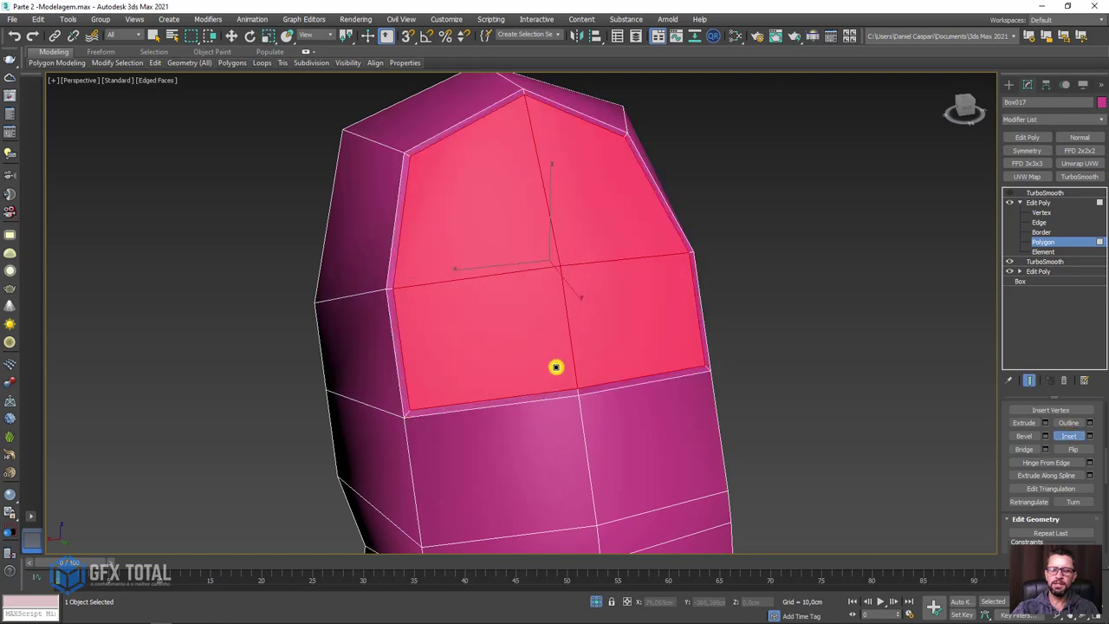
mouse_move(556, 367)
middle_mouse_down("alt")
mouse_move(619, 349)
mouse_move(651, 280)
middle_mouse_up("alt")
key("e")
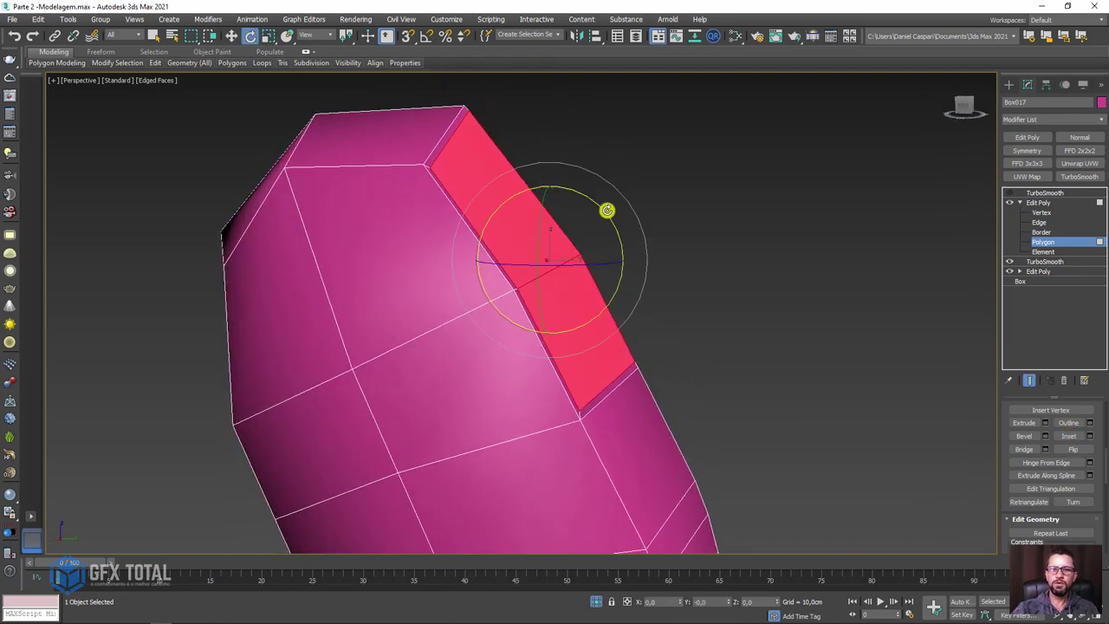
left_click_drag(607, 210, 636, 240)
mouse_move(636, 240)
middle_mouse_down("alt")
mouse_move(591, 311)
mouse_move(637, 251)
middle_mouse_up("alt")
mouse_move(636, 251)
left_mouse_down()
mouse_move(615, 240)
mouse_move(628, 244)
left_mouse_up()
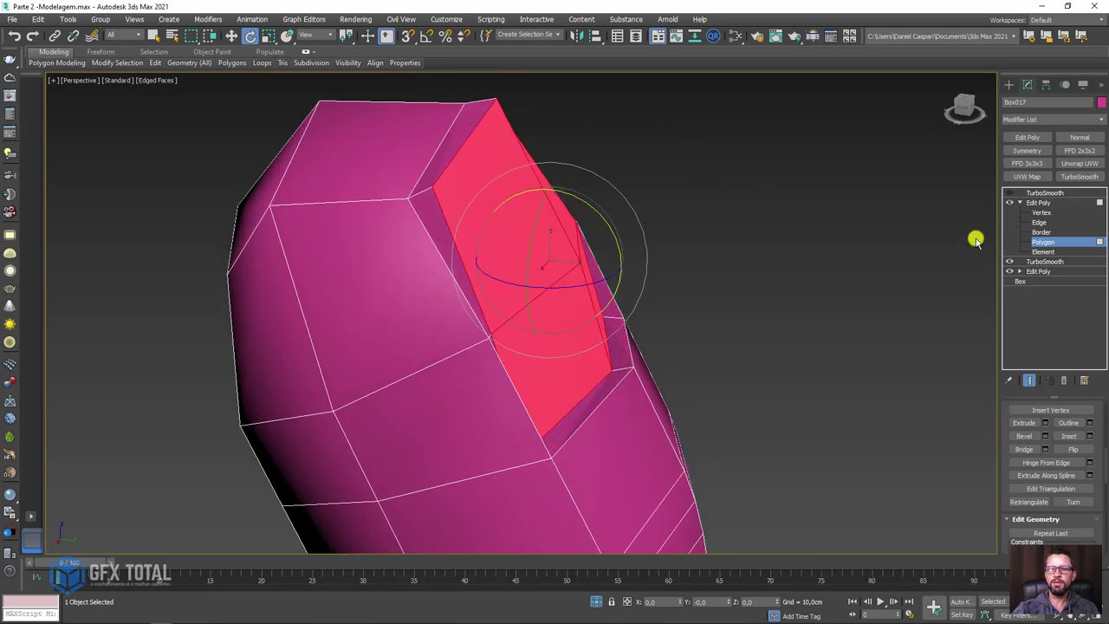
Step: Select the top vertices of the nail at the fingertip
left_click(1044, 212)
left_click(497, 94)
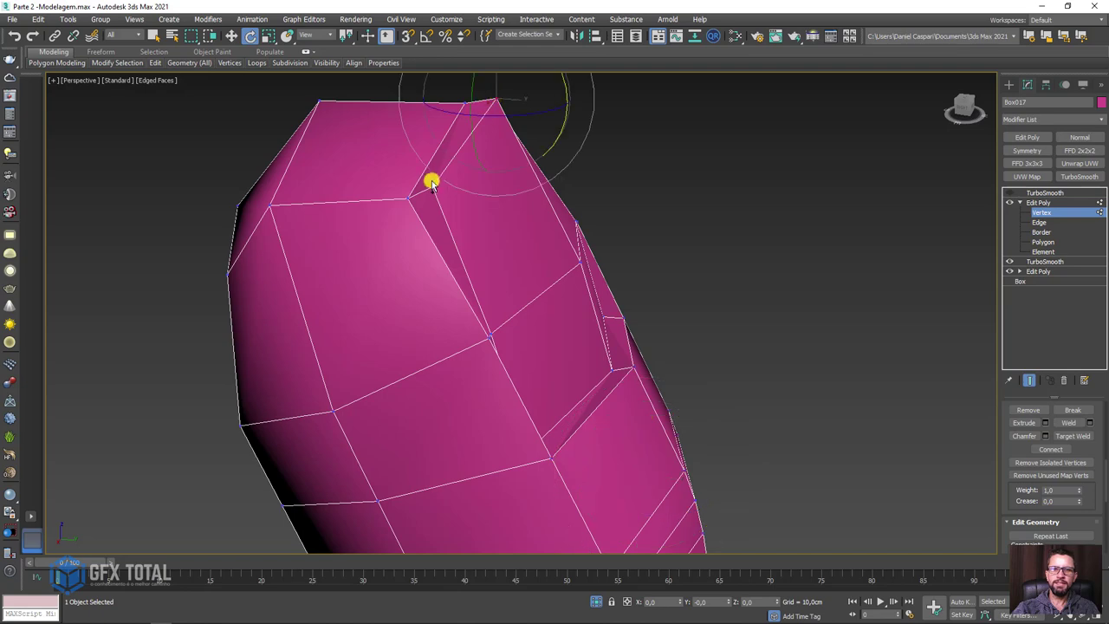
left_click(431, 181, "ctrl")
mouse_move(431, 181)
middle_mouse_down("alt")
mouse_move(488, 266)
mouse_move(606, 191)
mouse_move(681, 173)
middle_mouse_up("alt")
Step: Pull the top vertex up and drag the middle vertex below the nail down into a V
key("w")
left_click_drag(543, 122, 527, 104)
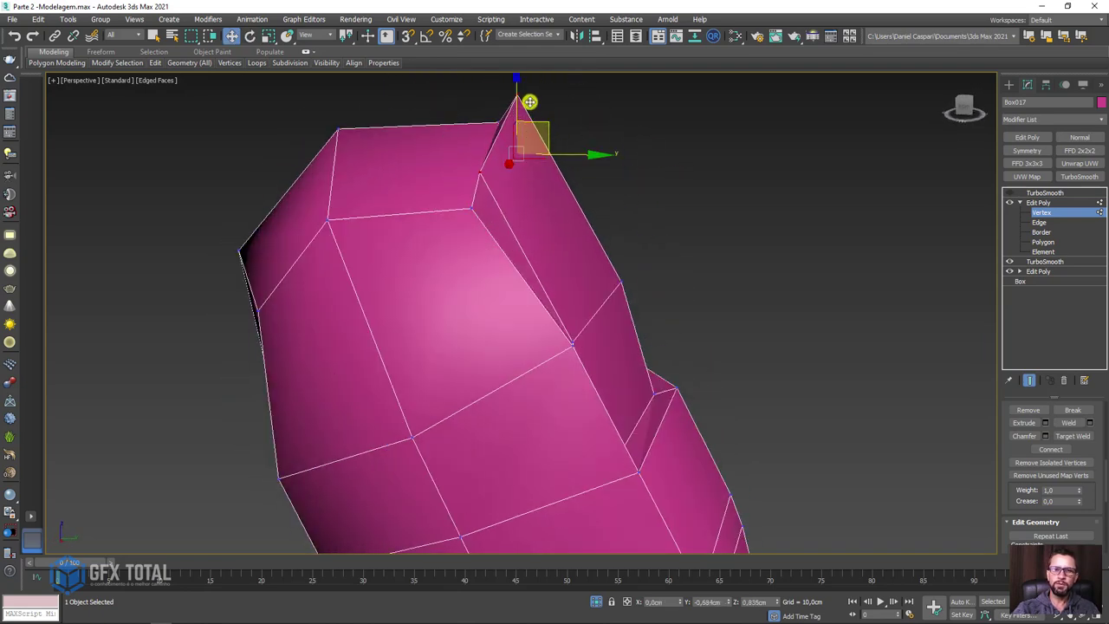
mouse_move(520, 111)
middle_mouse_down("alt")
mouse_move(592, 216)
mouse_move(554, 218)
mouse_move(574, 240)
mouse_move(577, 318)
middle_mouse_up("alt")
scroll(559, 338, "up", 4)
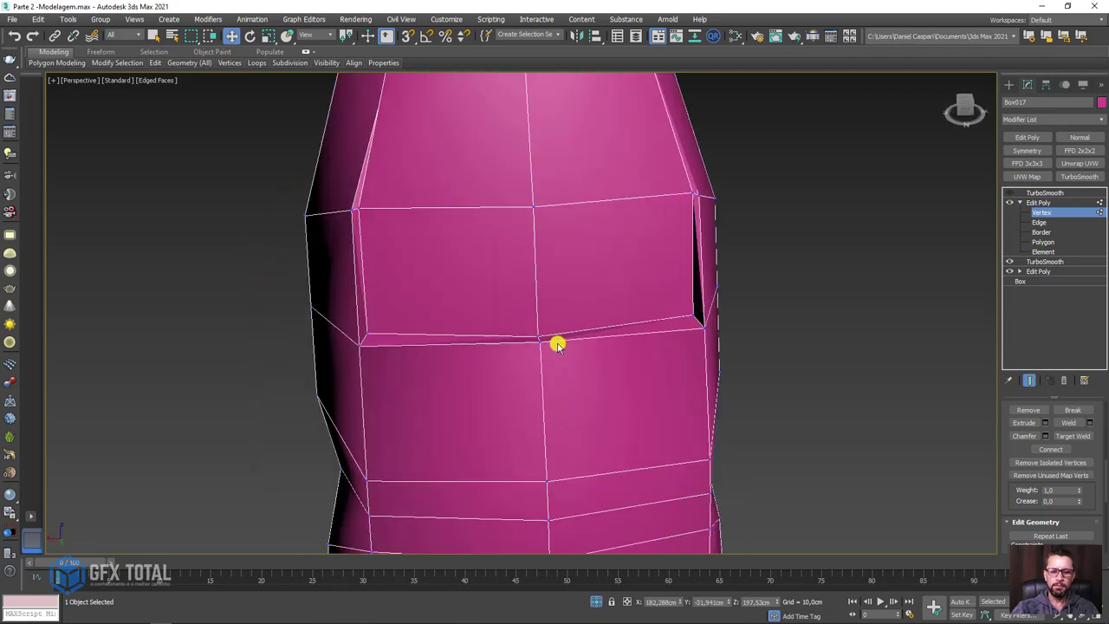
key("F3")
left_click(533, 356)
key("F3")
left_click_drag(540, 315, 540, 324)
middle_click_drag(585, 317, 689, 321, "alt")
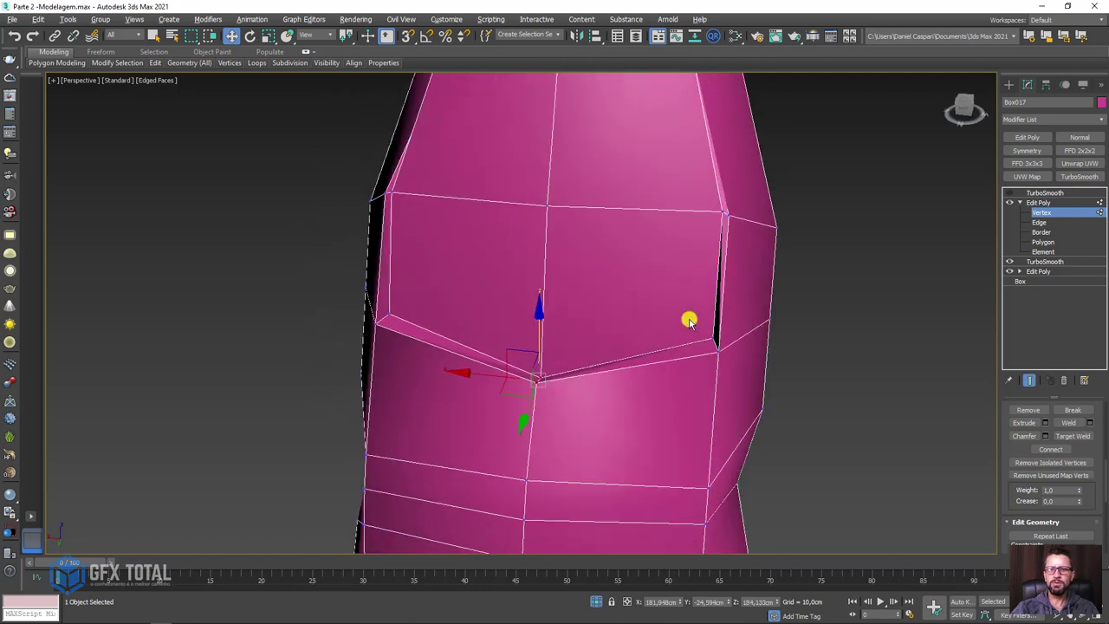
Step: Scale the left and right side vertices slightly, then select the top TurboSmooth modifier
left_click(718, 352)
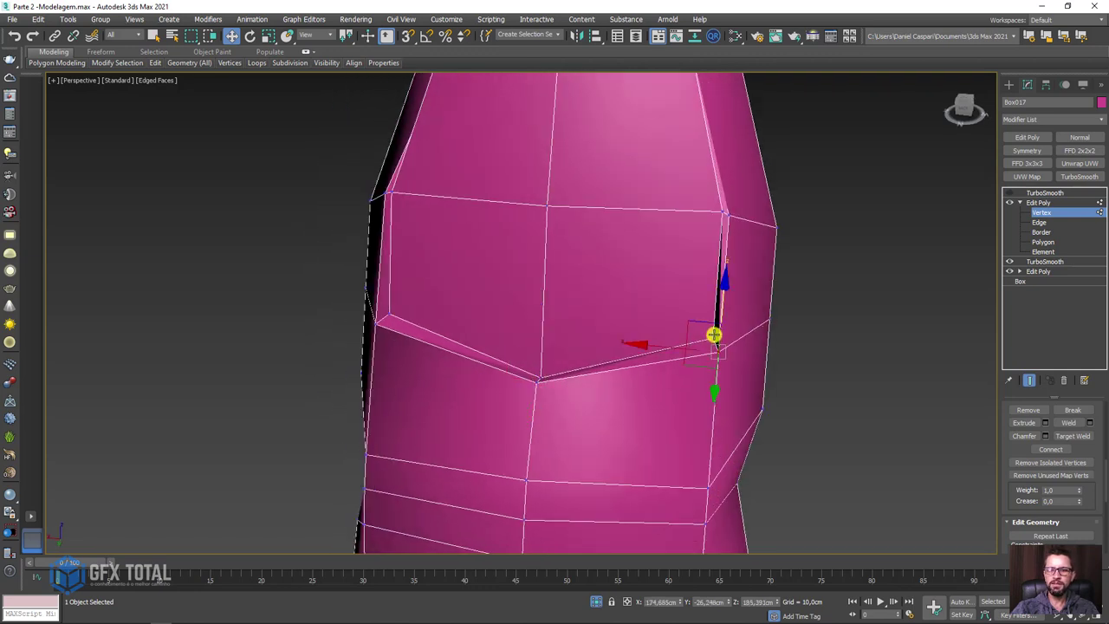
left_click(379, 321, "ctrl")
middle_click_drag(379, 324, 528, 317, "alt")
key("e")
key("r")
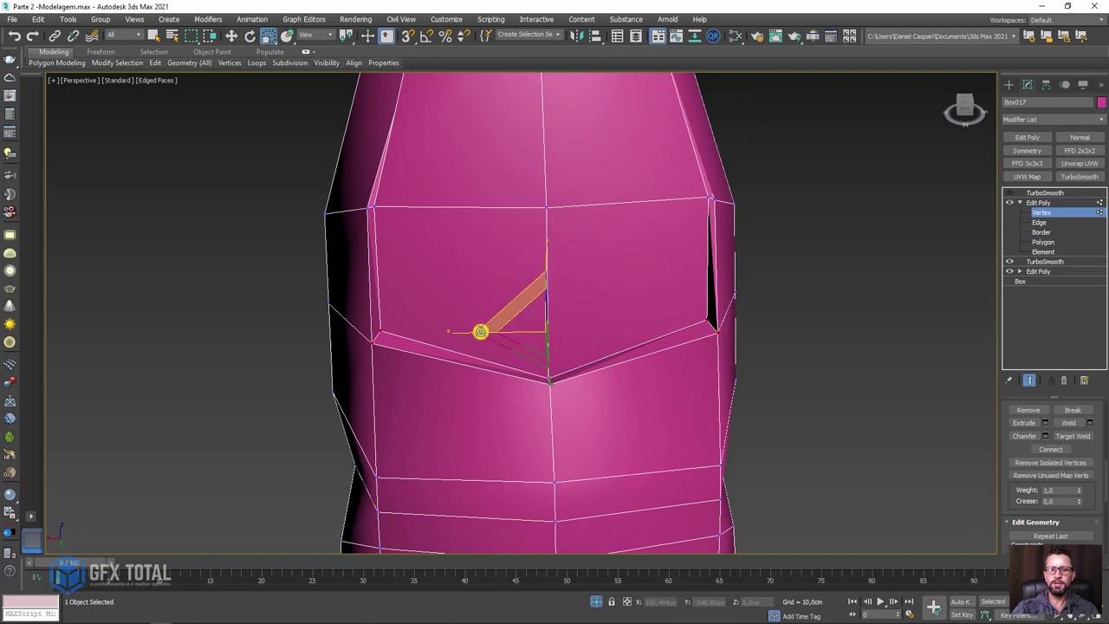
left_click_drag(467, 334, 470, 337)
middle_click_drag(471, 337, 872, 235, "alt")
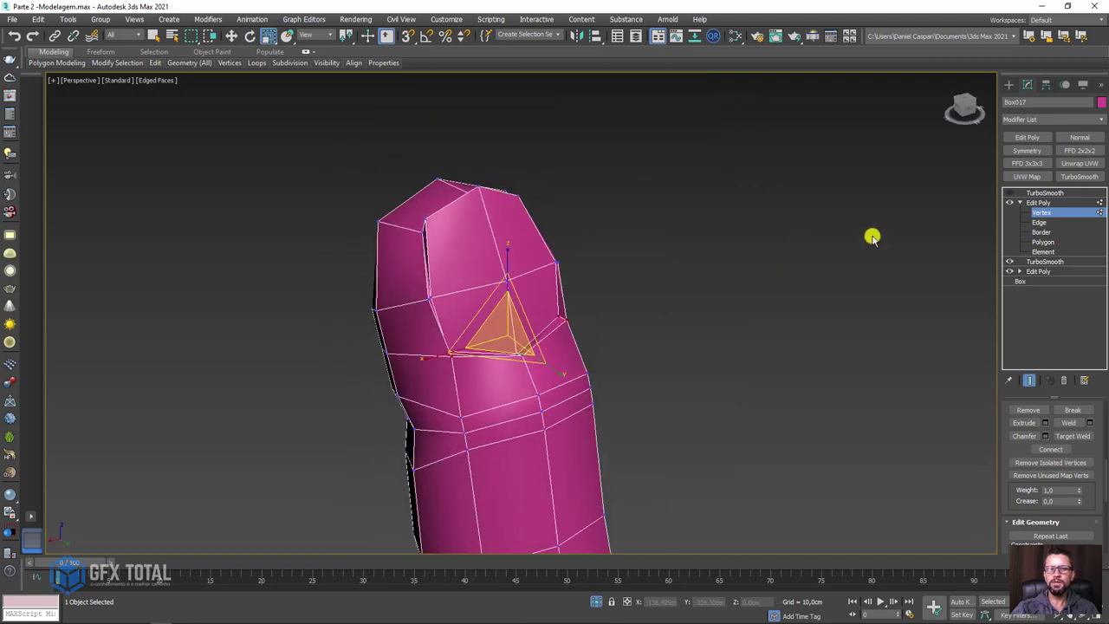
left_click(1036, 202)
left_click(1040, 192)
Step: Re-enable TurboSmooth, inspect the rounded nail from several angles, then switch smoothing off again
left_click(1009, 192)
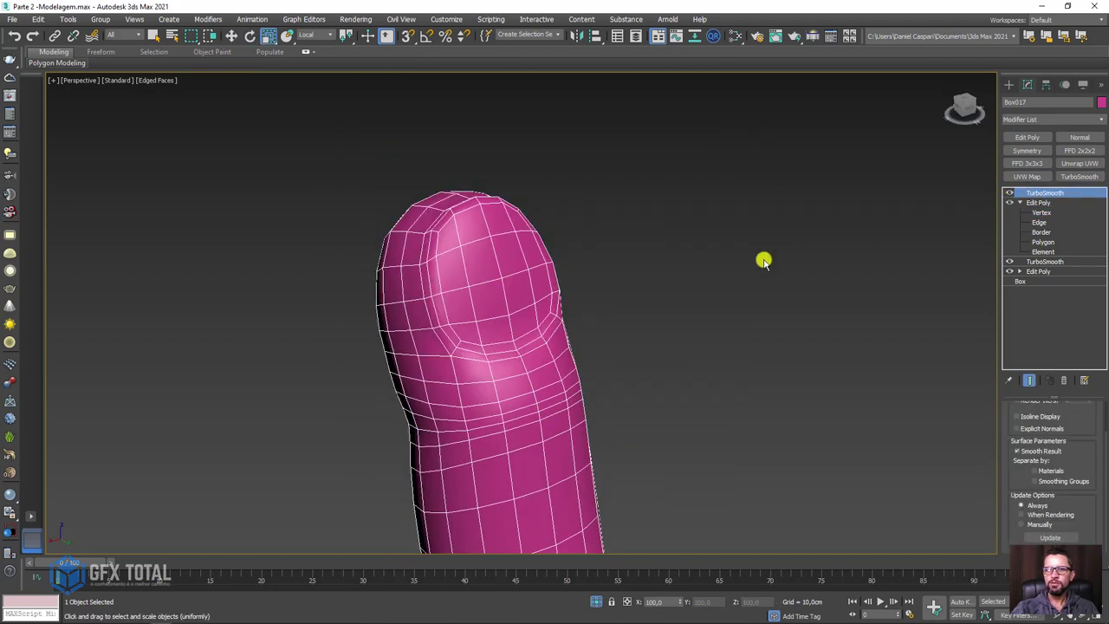
key("F4")
mouse_move(578, 274)
middle_mouse_down("alt")
mouse_move(549, 344)
mouse_move(497, 329)
mouse_move(546, 282)
middle_mouse_up("alt")
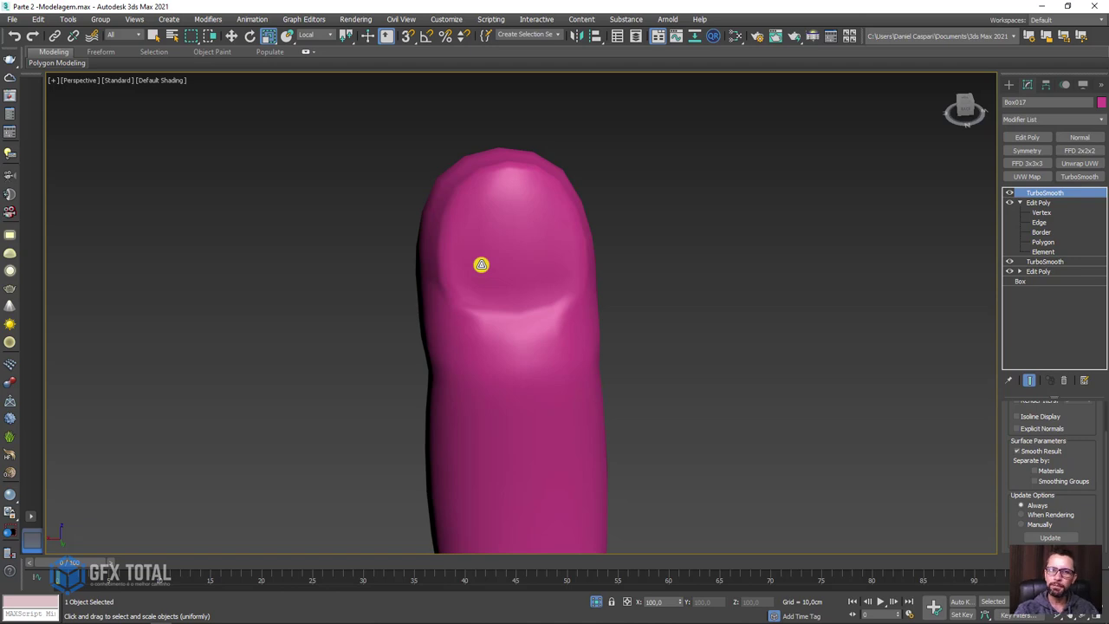
middle_click_drag(479, 269, 515, 277, "alt")
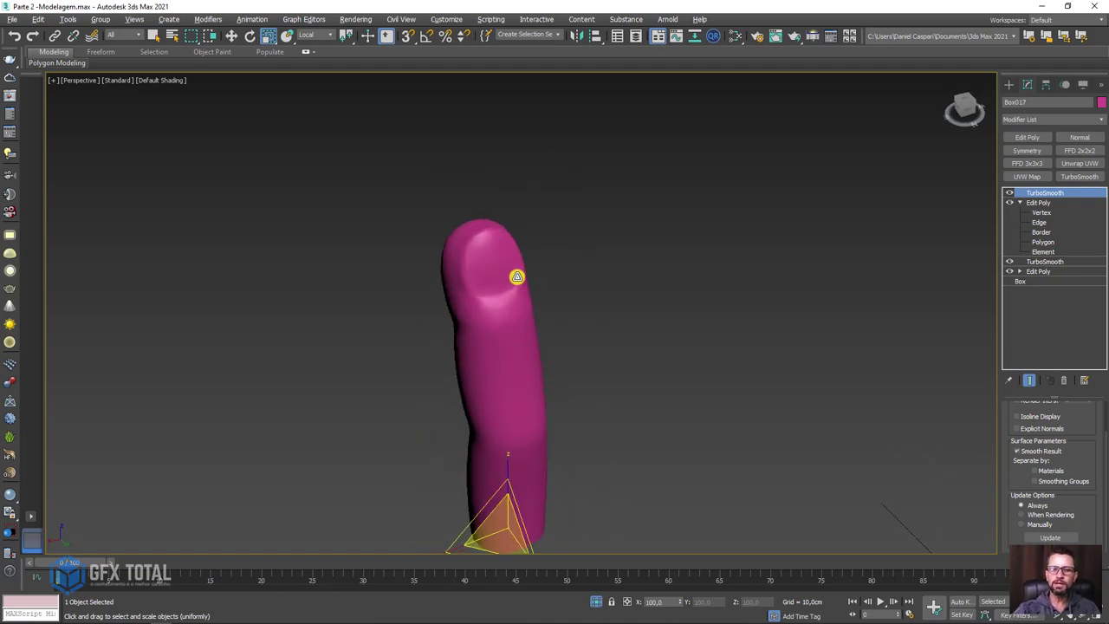
scroll(488, 262, "up", 2)
key("F4")
scroll(462, 229, "up", 5)
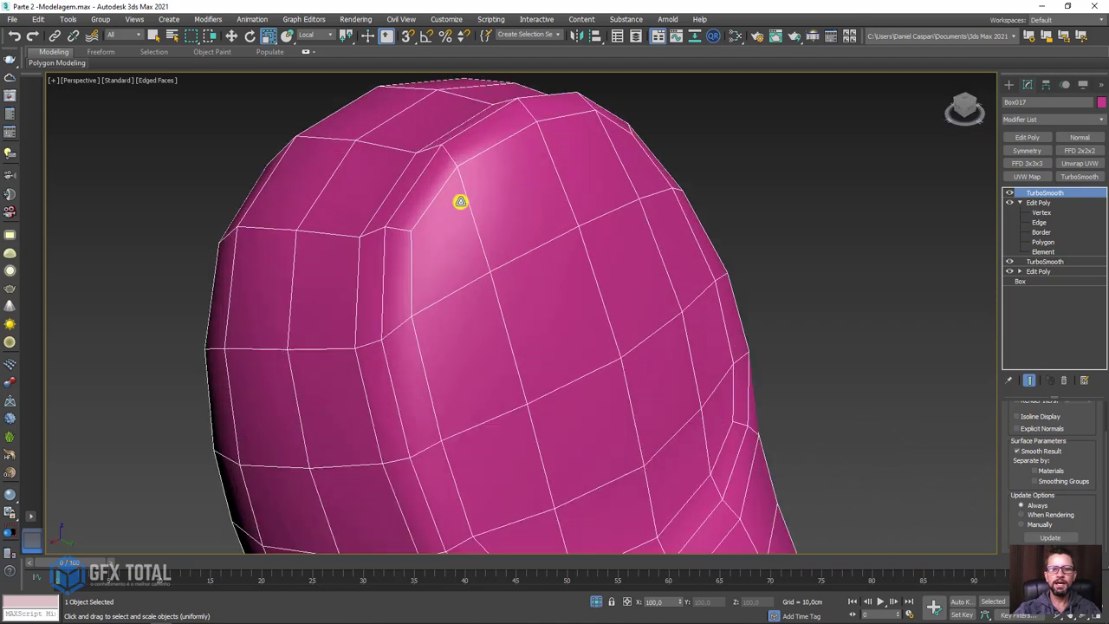
scroll(541, 121, "down", 5)
key("F4")
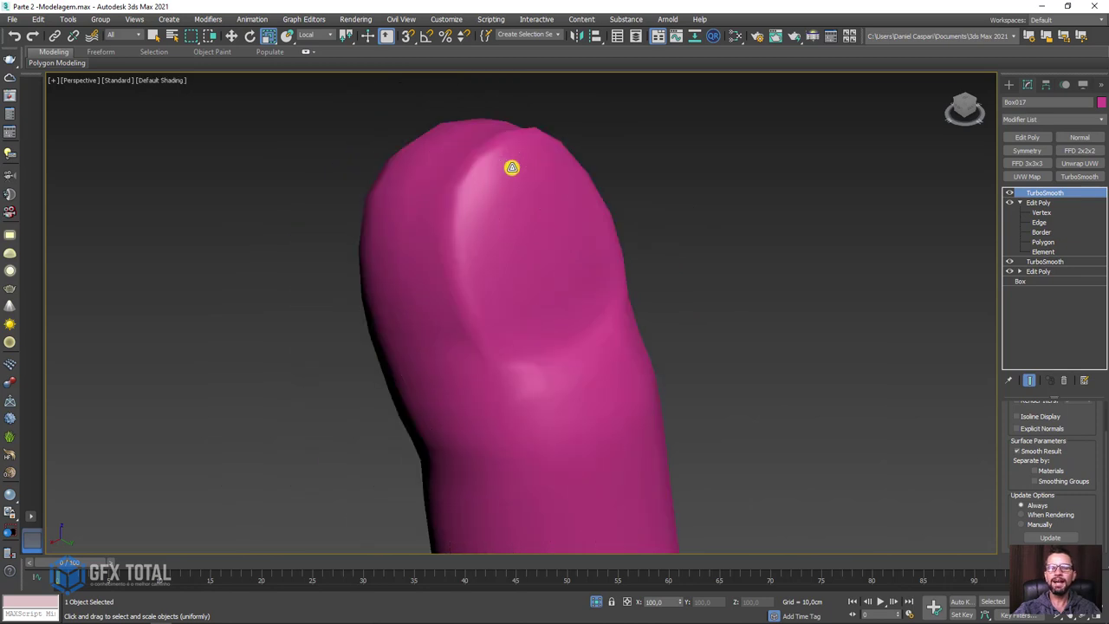
left_click(1010, 192)
Step: Select the nail's top edge and set its Edge Properties crease to 1
left_click(1039, 223)
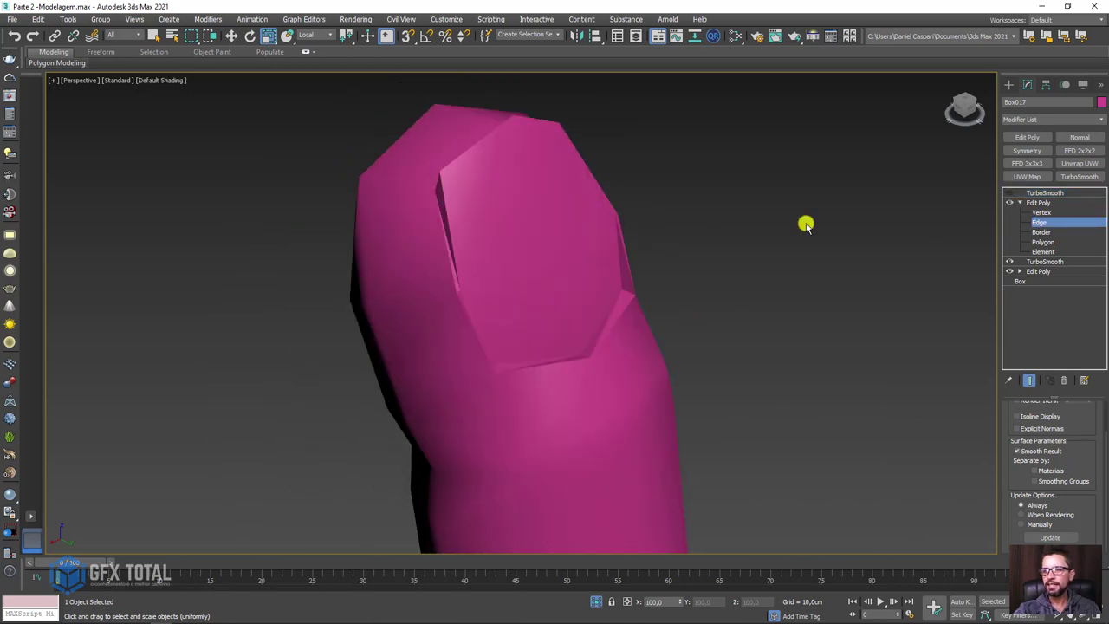
left_click(488, 134)
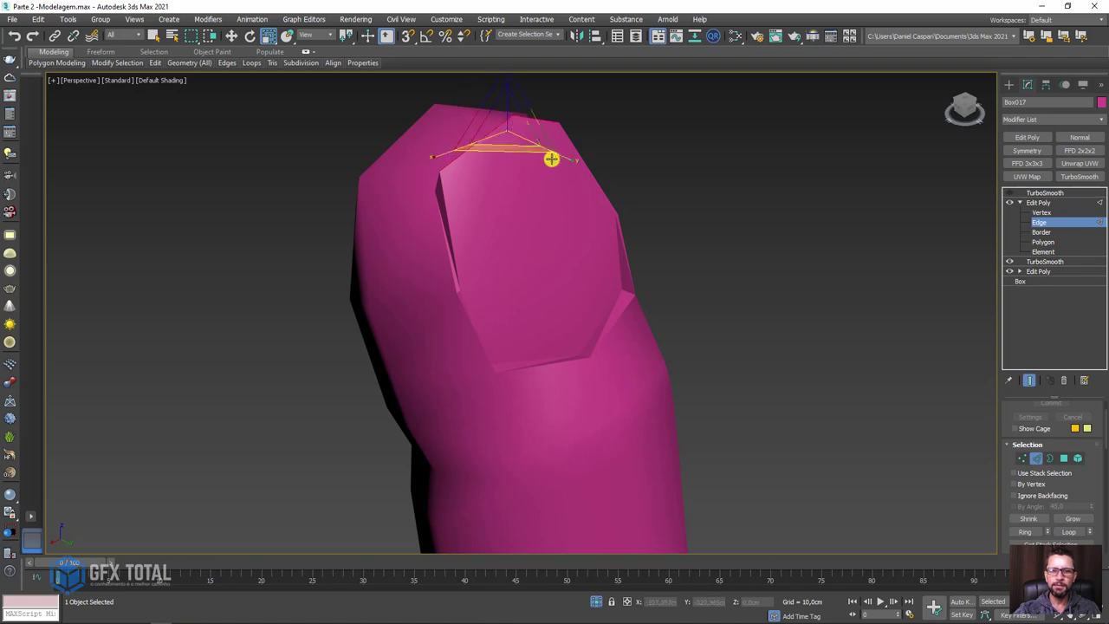
key("F4")
mouse_move(629, 161)
middle_mouse_down("alt")
mouse_move(407, 210)
mouse_move(451, 208)
middle_mouse_up("alt")
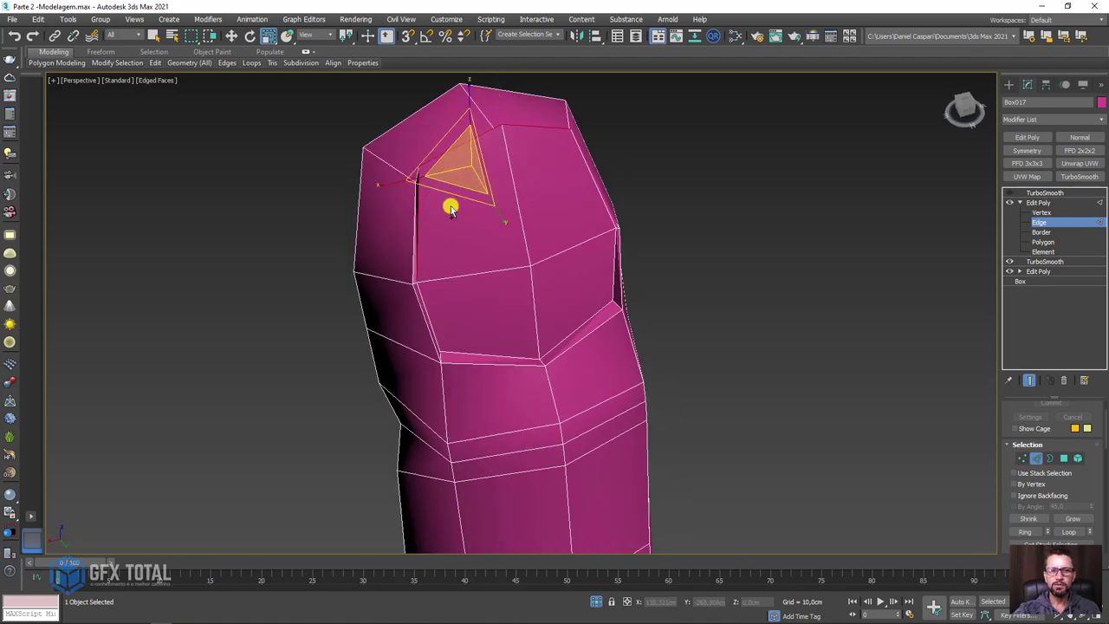
mouse_move(584, 158)
middle_mouse_down("alt")
mouse_move(570, 236)
mouse_move(589, 315)
middle_mouse_up("alt")
mouse_move(400, 296)
middle_mouse_down("alt")
mouse_move(540, 307)
mouse_move(522, 352)
middle_mouse_up("alt")
left_click_drag(1005, 492, 1002, 240)
double_click(1061, 482)
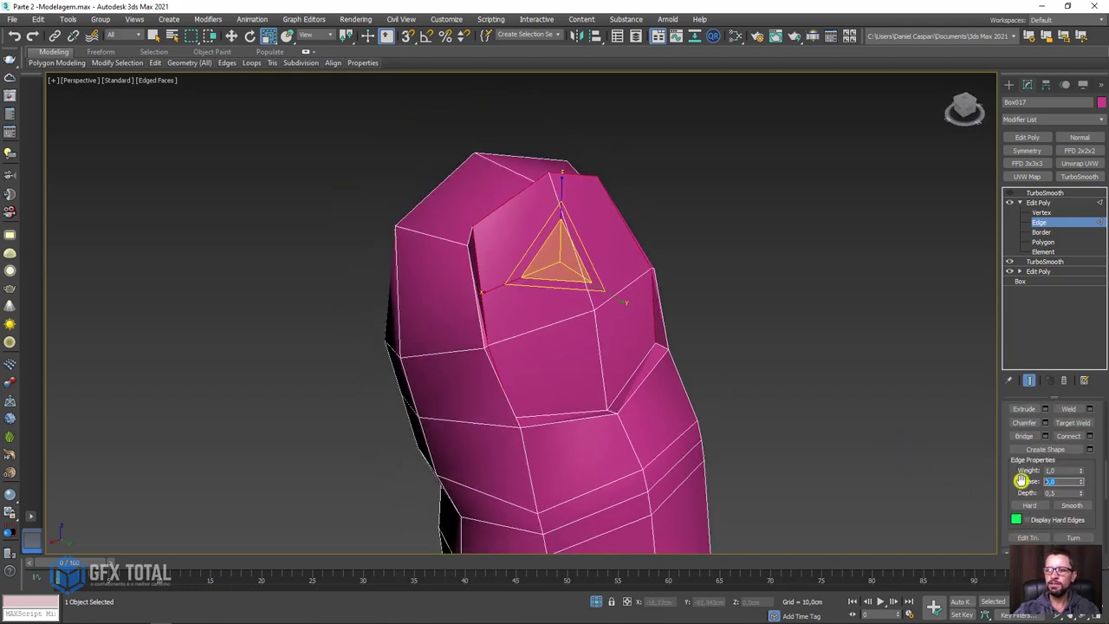
type("1")
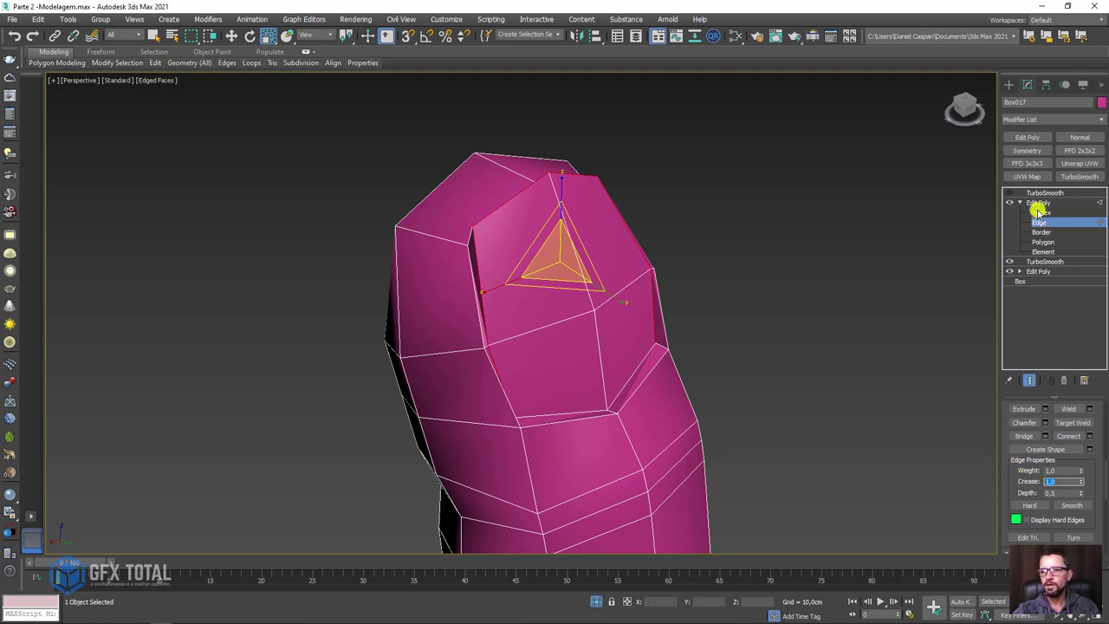
Step: Turn the top TurboSmooth back on and raise its iterations to 3
left_click(1045, 201)
left_click(1044, 192)
left_click(1009, 192)
mouse_move(608, 304)
middle_mouse_down("alt")
mouse_move(642, 310)
mouse_move(609, 311)
middle_mouse_up("alt")
key("F4")
scroll(589, 307, "up", 3)
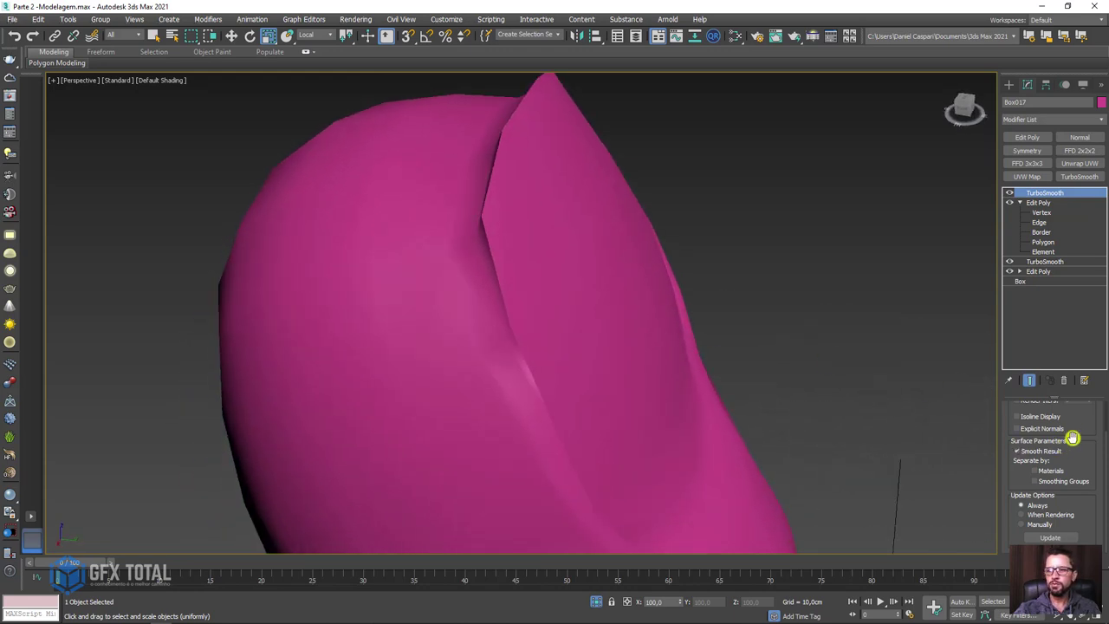
scroll(1085, 433, "up", 2)
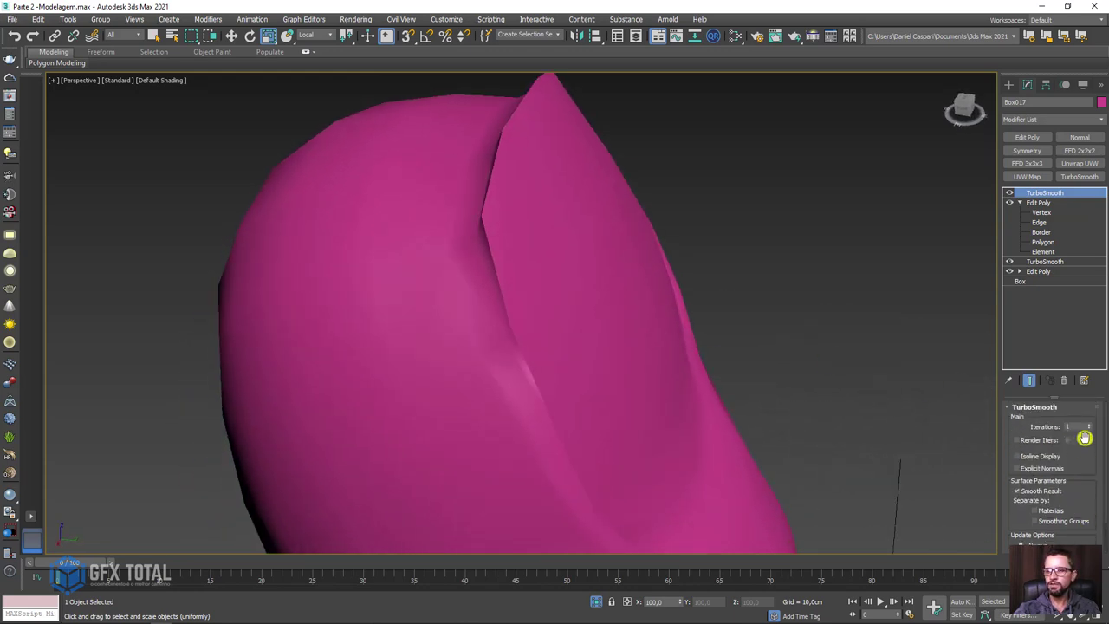
left_click(1088, 424)
left_click(1088, 424)
scroll(691, 329, "down", 3)
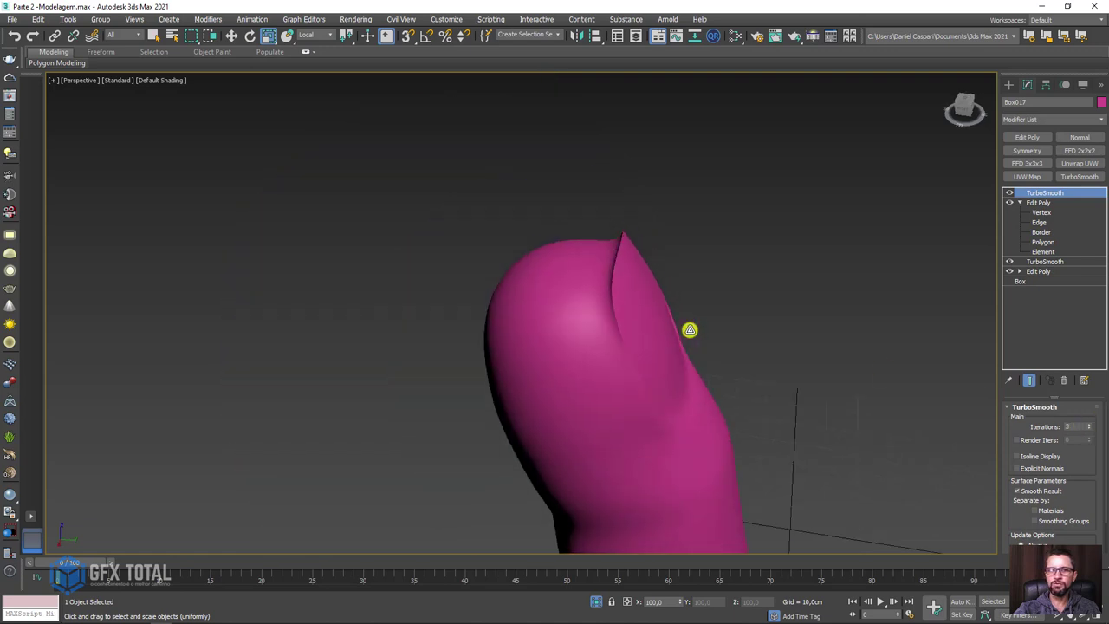
mouse_move(691, 330)
middle_mouse_down("alt")
mouse_move(742, 329)
mouse_move(670, 322)
mouse_move(719, 321)
middle_mouse_up("alt")
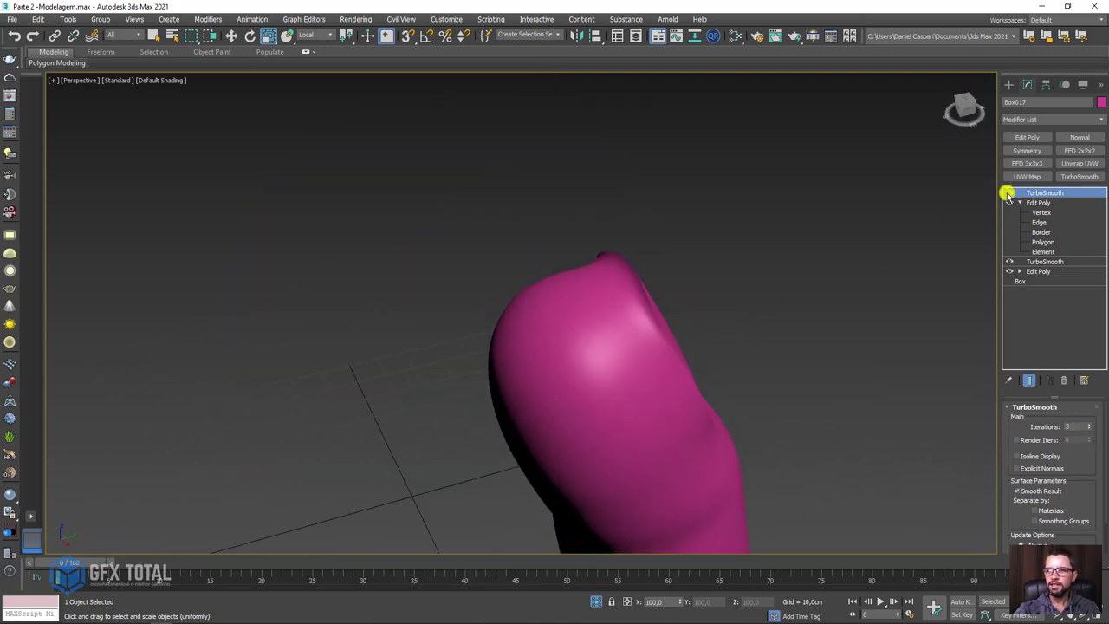
Step: Reselect and inspect the nail's creased edges, then return to the top TurboSmooth
left_click(1038, 202)
left_click(1039, 222)
left_click(635, 305)
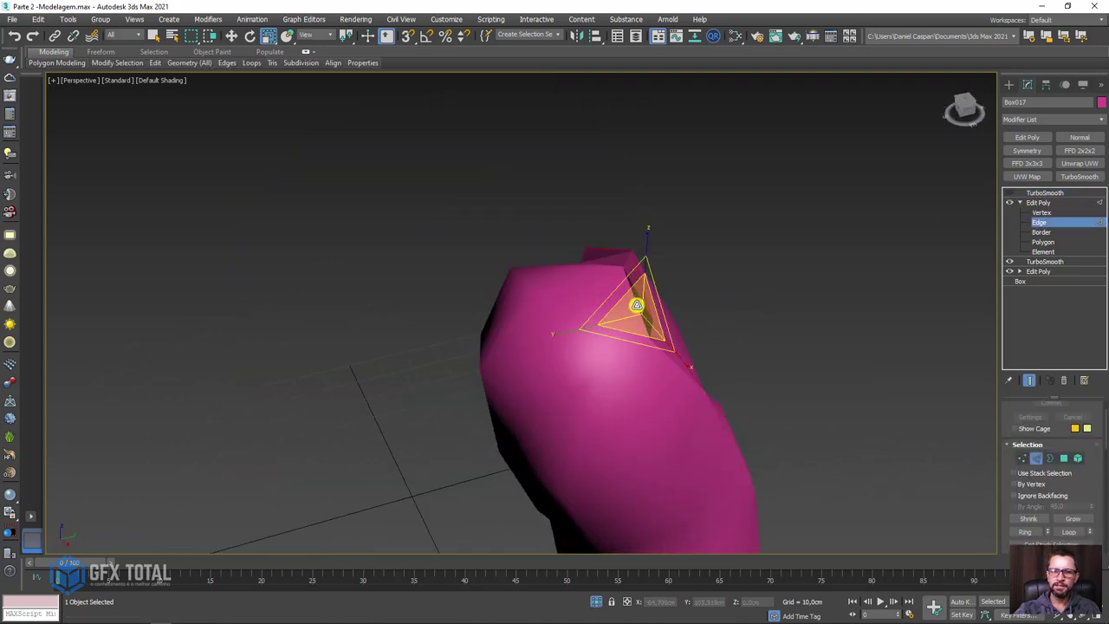
middle_click_drag(614, 272, 632, 304, "alt")
key("F4")
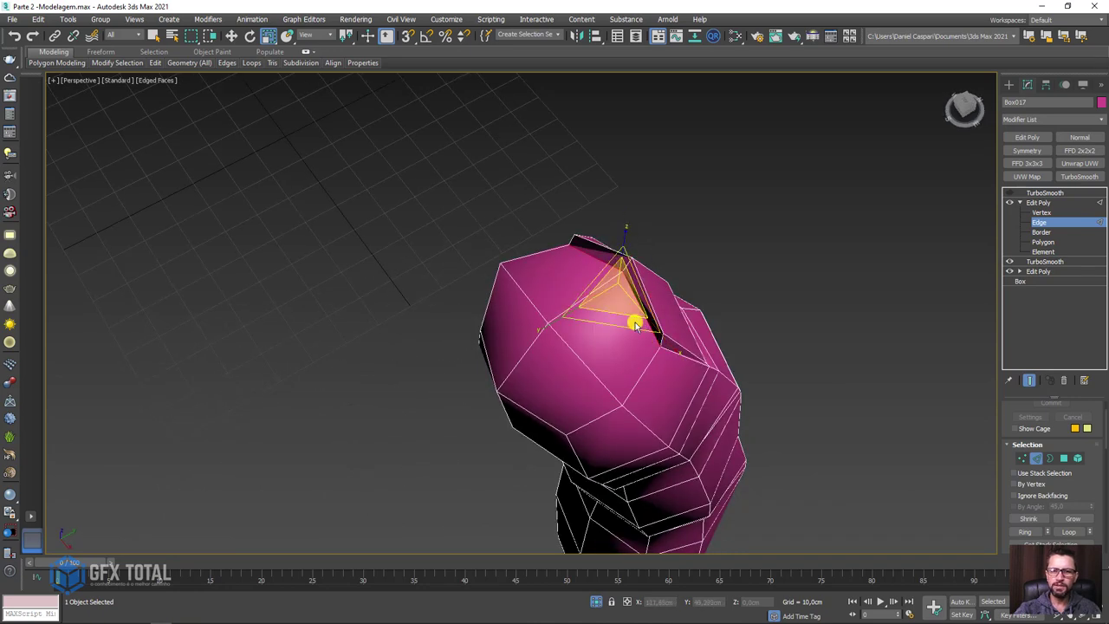
scroll(634, 323, "up", 2)
scroll(1006, 500, "down", 5)
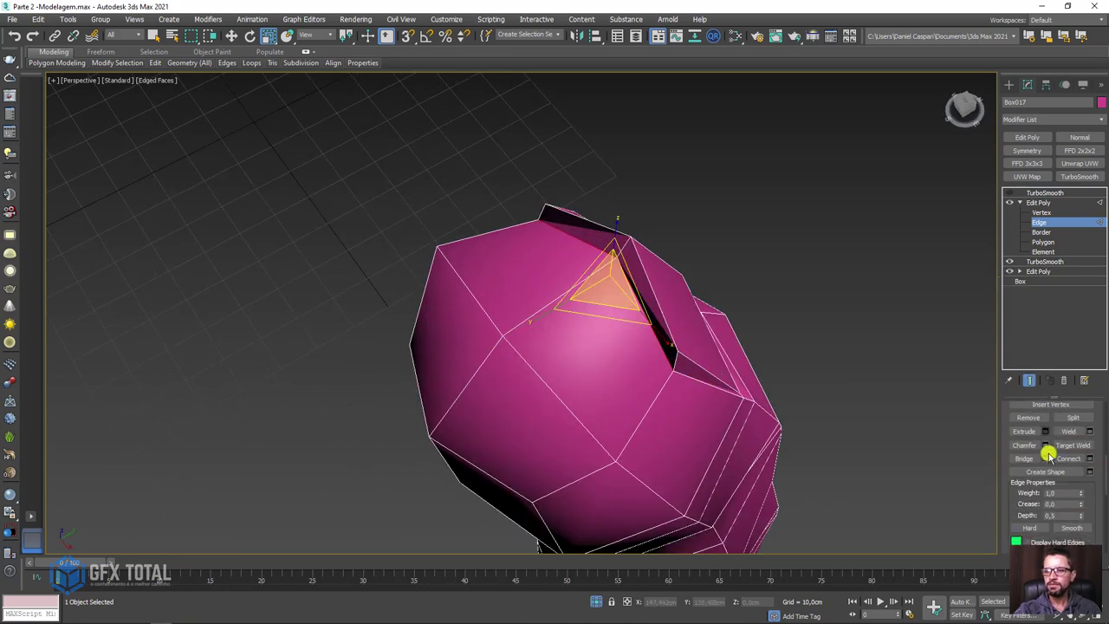
left_click(1040, 193)
Step: Orbit around the creased nail, turn TurboSmooth off, and pan until the blocky hand is visible
mouse_move(892, 260)
middle_mouse_down("alt")
mouse_move(841, 297)
mouse_move(760, 193)
mouse_move(749, 216)
mouse_move(684, 193)
mouse_move(760, 198)
mouse_move(774, 225)
mouse_move(705, 259)
middle_mouse_up("alt")
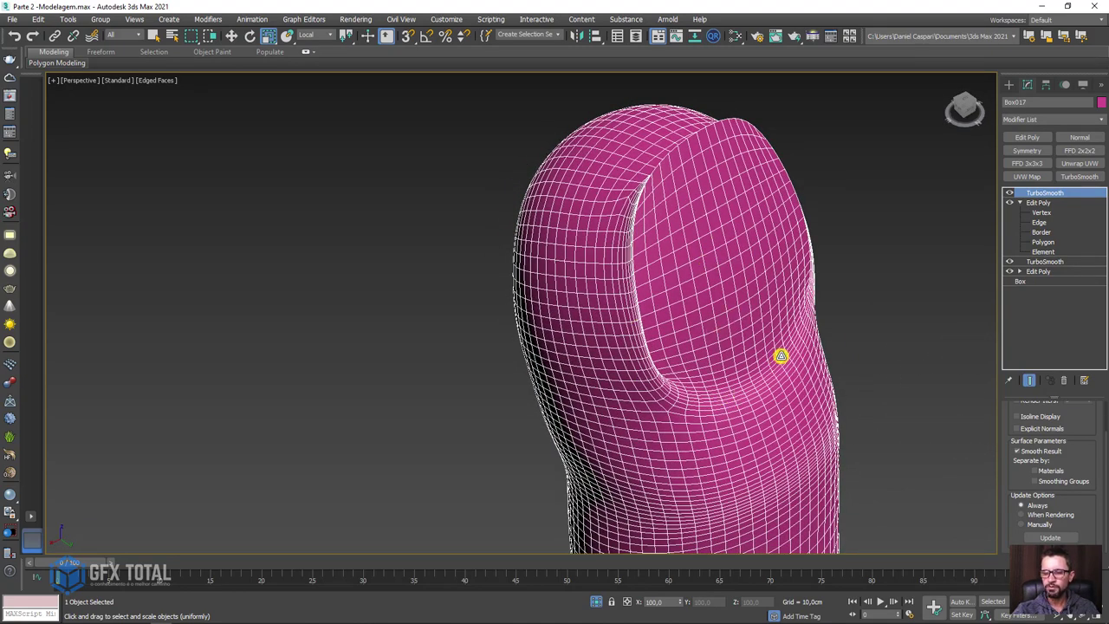
mouse_move(796, 338)
middle_mouse_down("alt")
mouse_move(738, 366)
mouse_move(632, 113)
middle_mouse_up("alt")
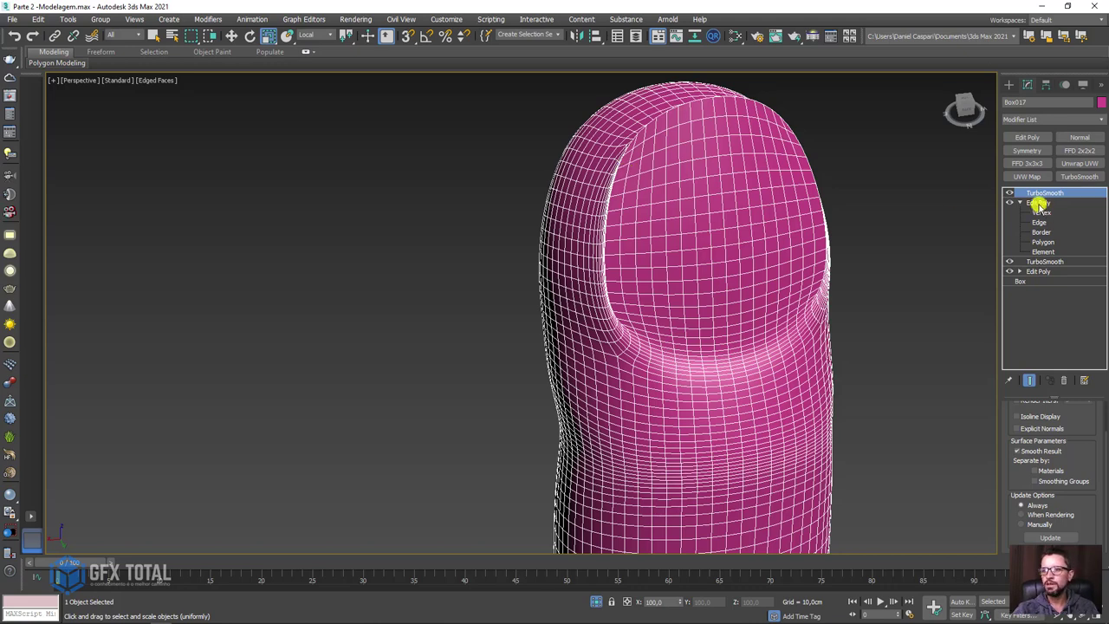
left_click(1009, 193)
scroll(953, 217, "down", 5)
middle_click_drag(922, 430, 685, 324)
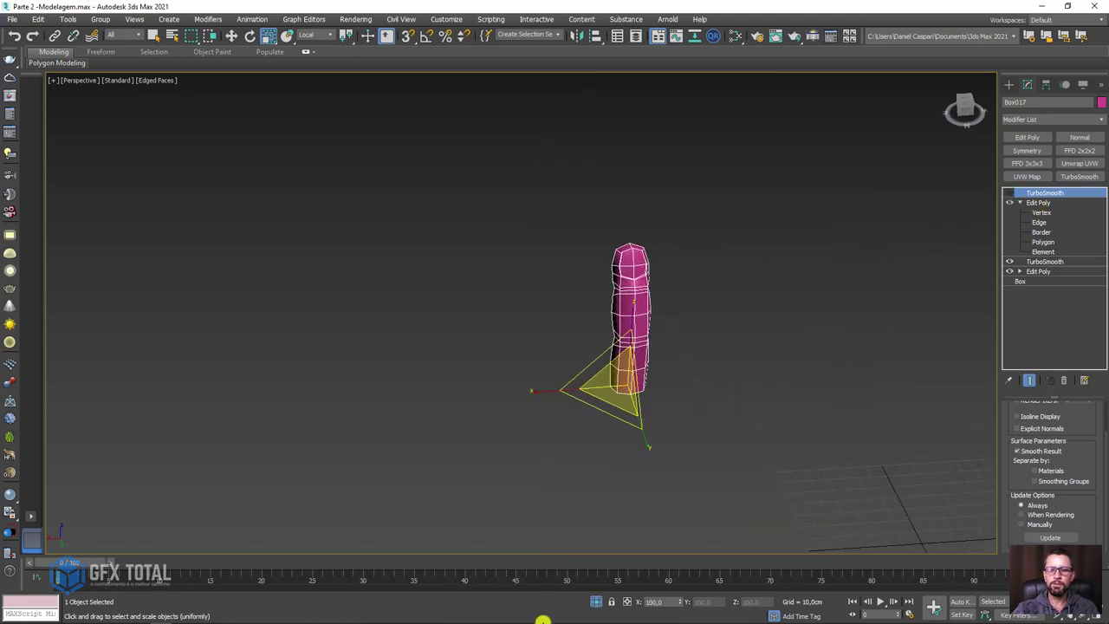
mouse_move(709, 396)
middle_mouse_down()
mouse_move(615, 387)
mouse_move(587, 359)
middle_mouse_up()
Step: Move the finger mesh along X onto the hand's middle finger
key("w")
left_click_drag(416, 376, 734, 392)
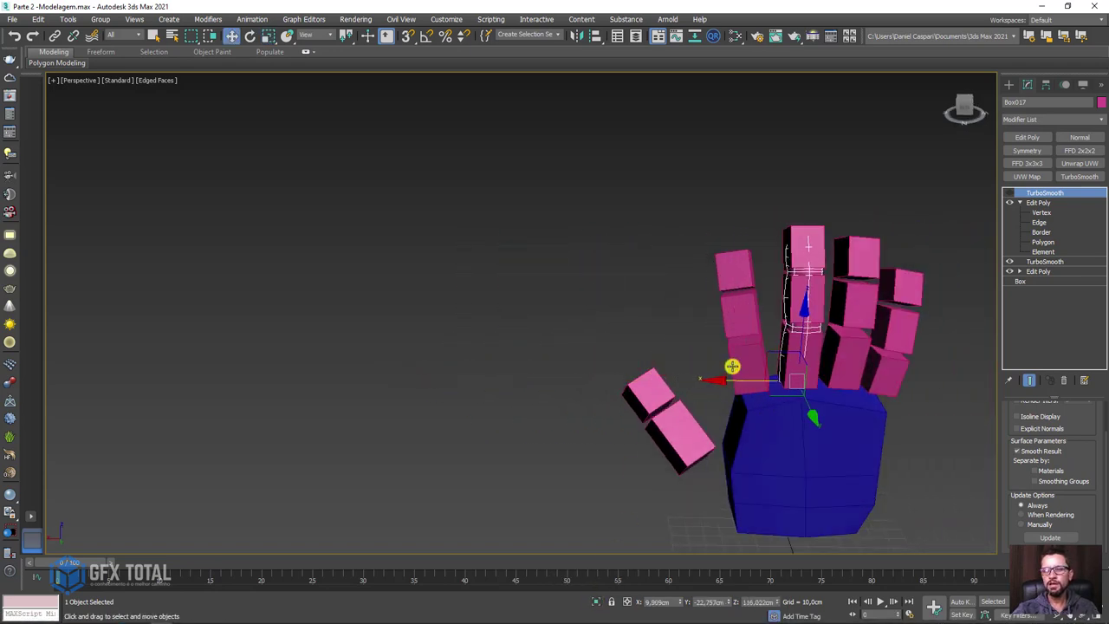
scroll(733, 369, "up", 4)
Step: Select the three index-finger boxes for comparison, then reselect the finger mesh
left_click(753, 354)
left_click(733, 234, "ctrl")
left_click(720, 154, "ctrl")
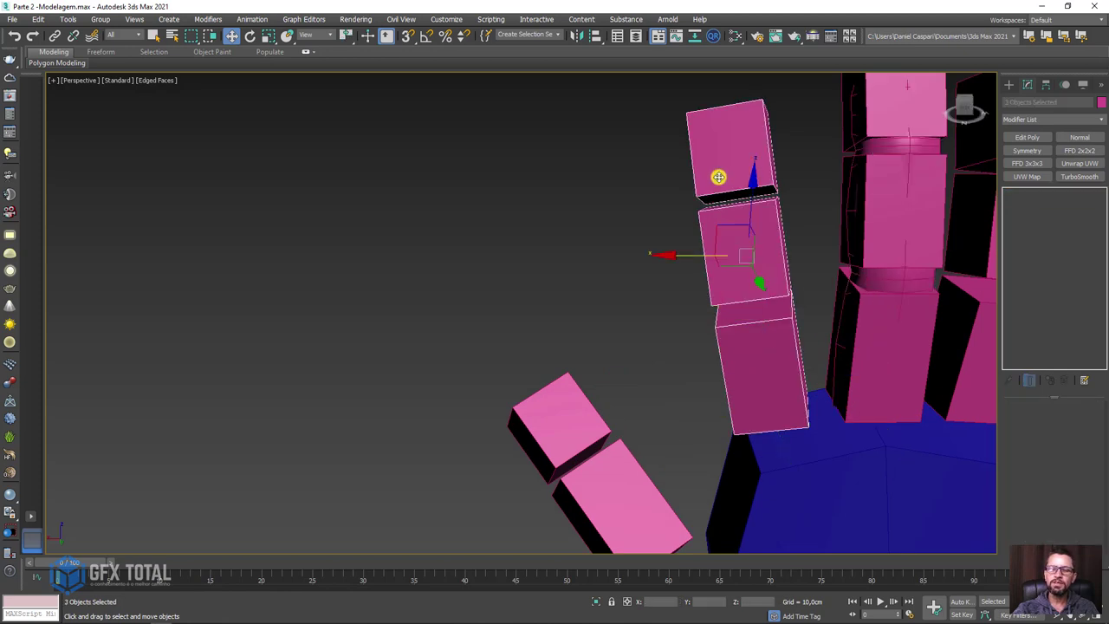
mouse_move(718, 175)
middle_mouse_down("alt")
mouse_move(688, 304)
mouse_move(713, 238)
middle_mouse_up("alt")
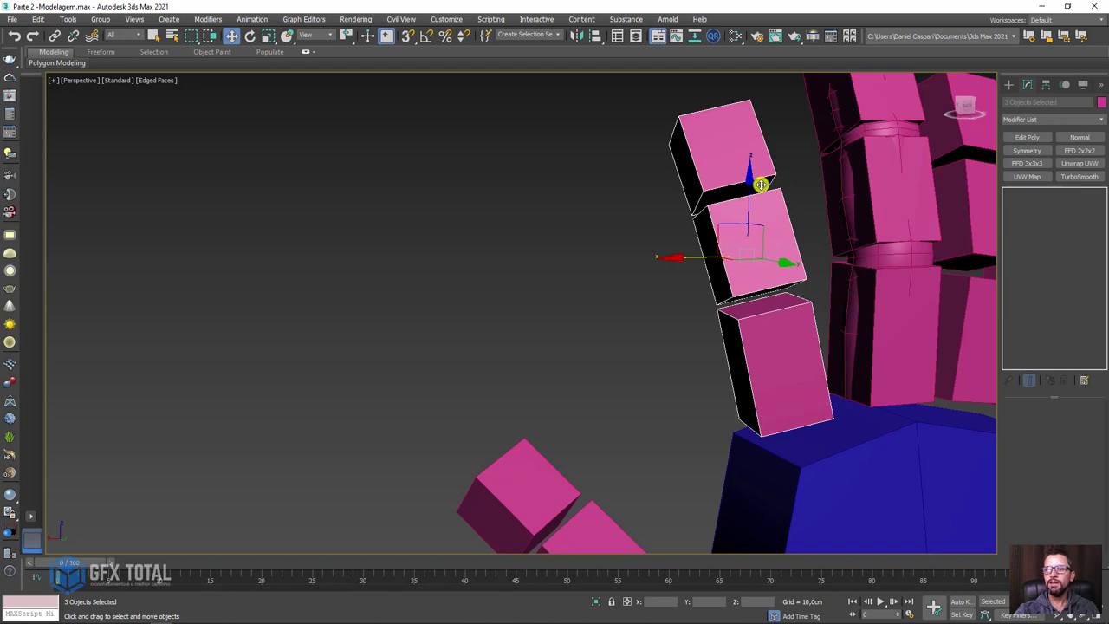
left_click(912, 251)
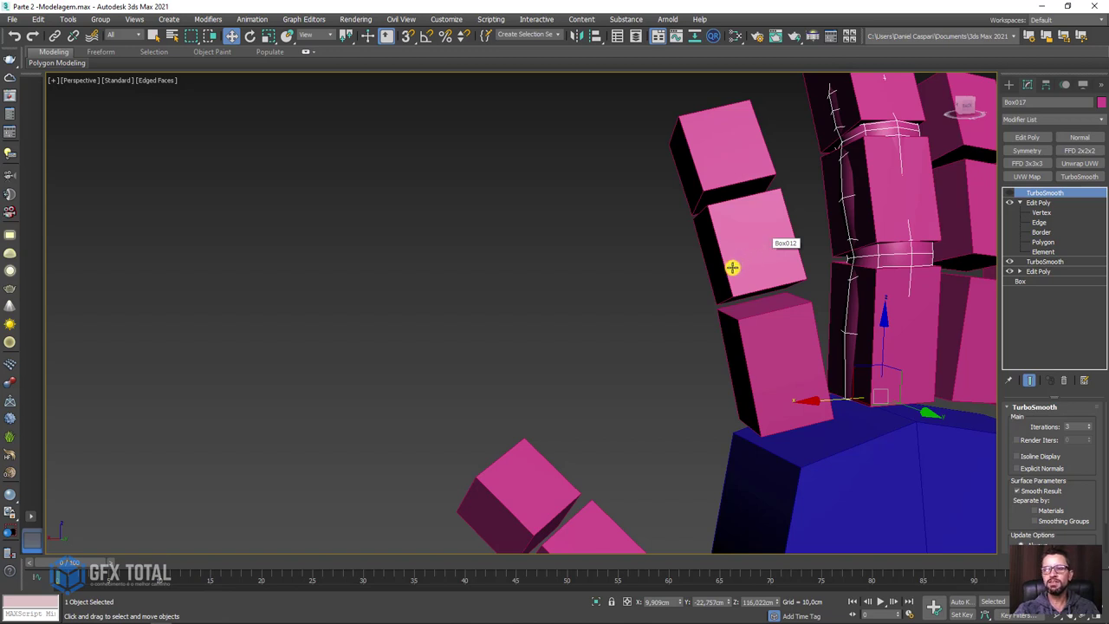
middle_click_drag(732, 268, 709, 274, "alt")
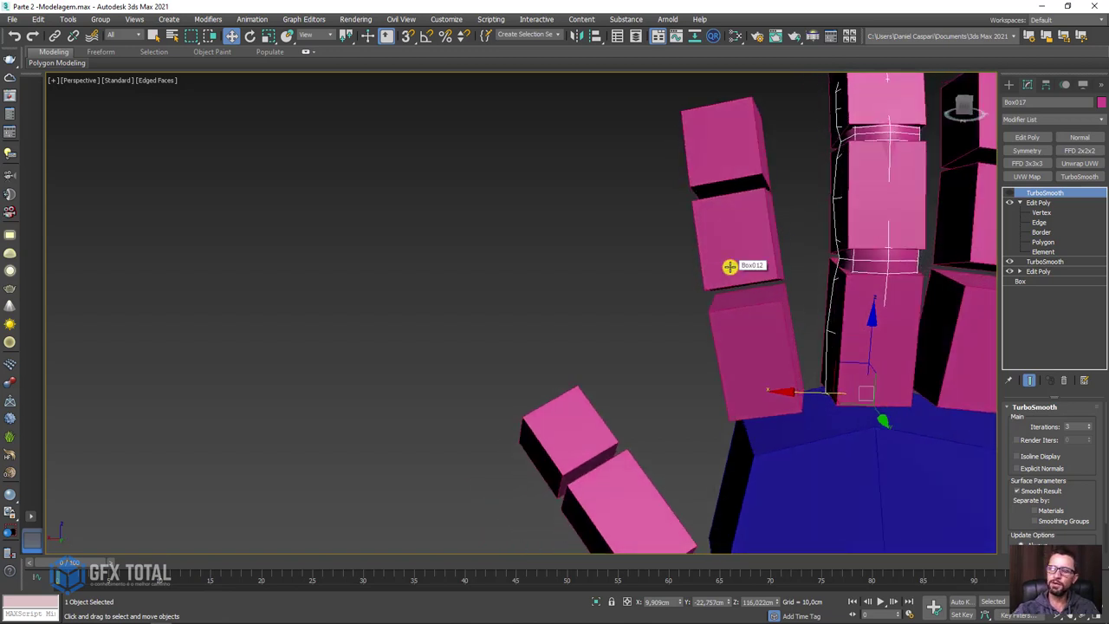
Step: Shift-drag the finger to the left to clone it as Box018
left_click_drag(815, 394, 291, 380, "shift")
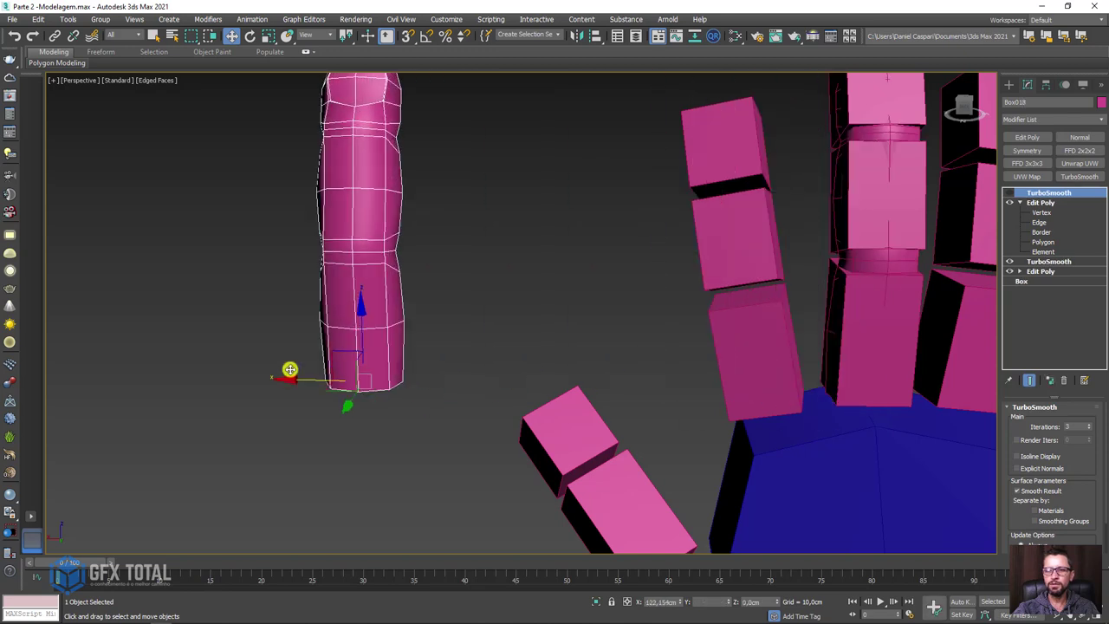
left_click(556, 363)
mouse_move(500, 334)
middle_mouse_down()
mouse_move(545, 367)
mouse_move(578, 372)
middle_mouse_up()
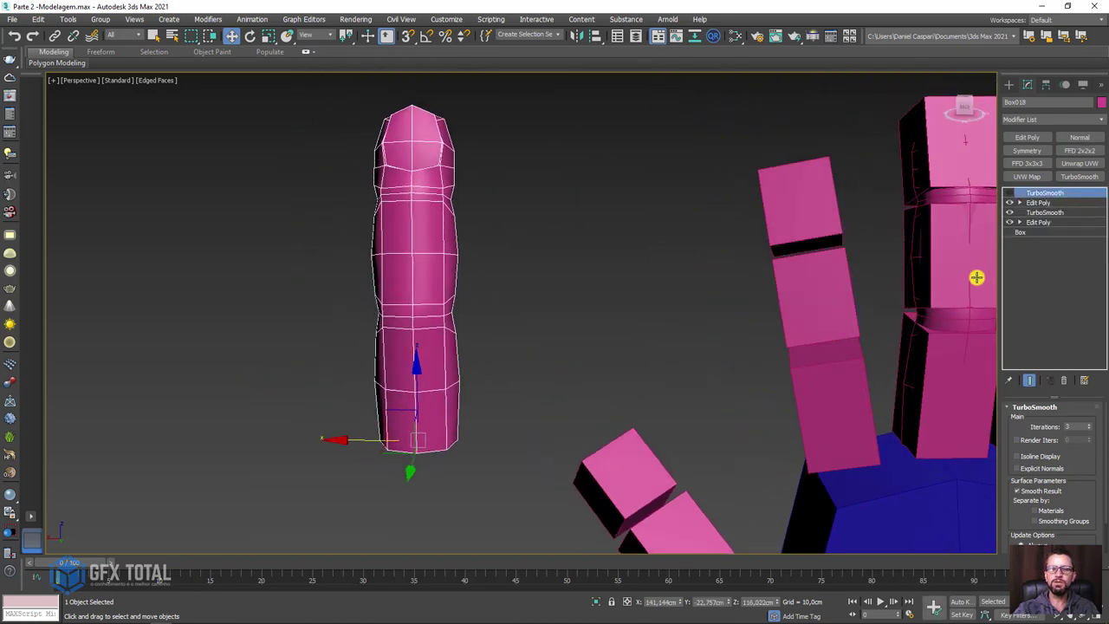
Step: Select the whole finger element in Edit Poly and scale it down to shorten it
left_click(1019, 202)
left_click(1044, 252)
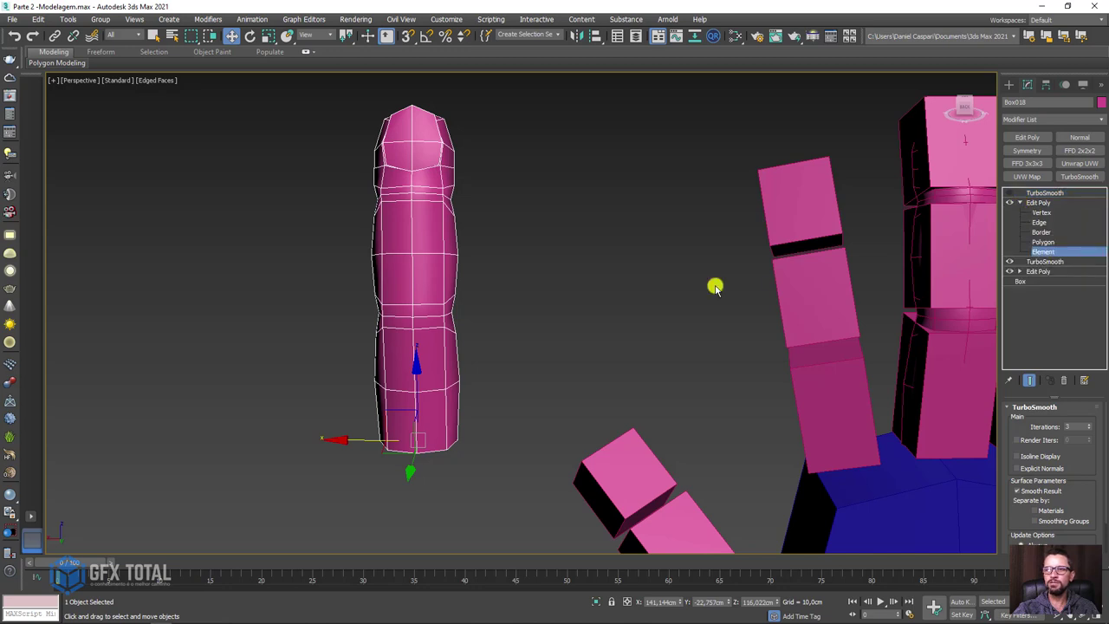
left_click_drag(668, 240, 335, 388)
key("e")
key("r")
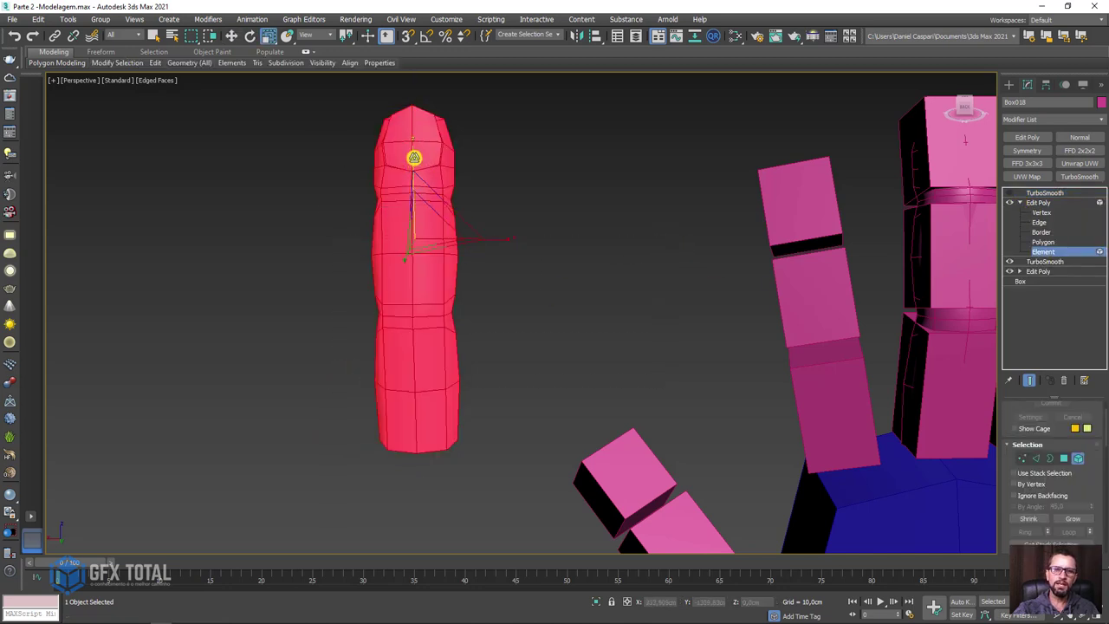
left_click_drag(414, 156, 418, 162)
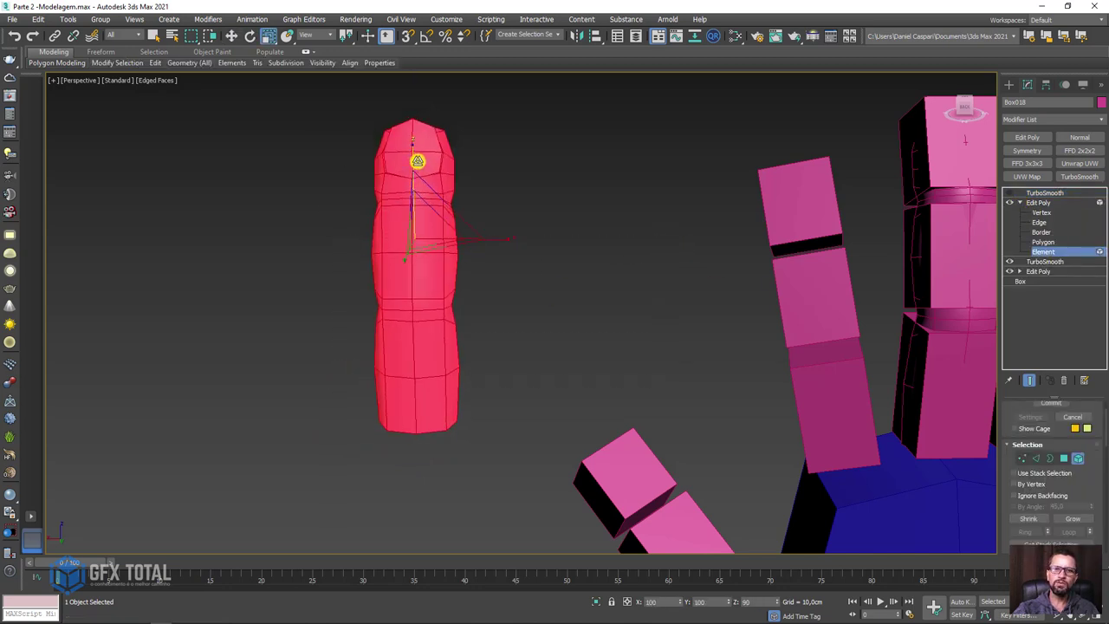
mouse_move(647, 287)
middle_mouse_down()
mouse_move(703, 290)
mouse_move(626, 290)
mouse_move(694, 286)
middle_mouse_up()
left_click(1036, 202)
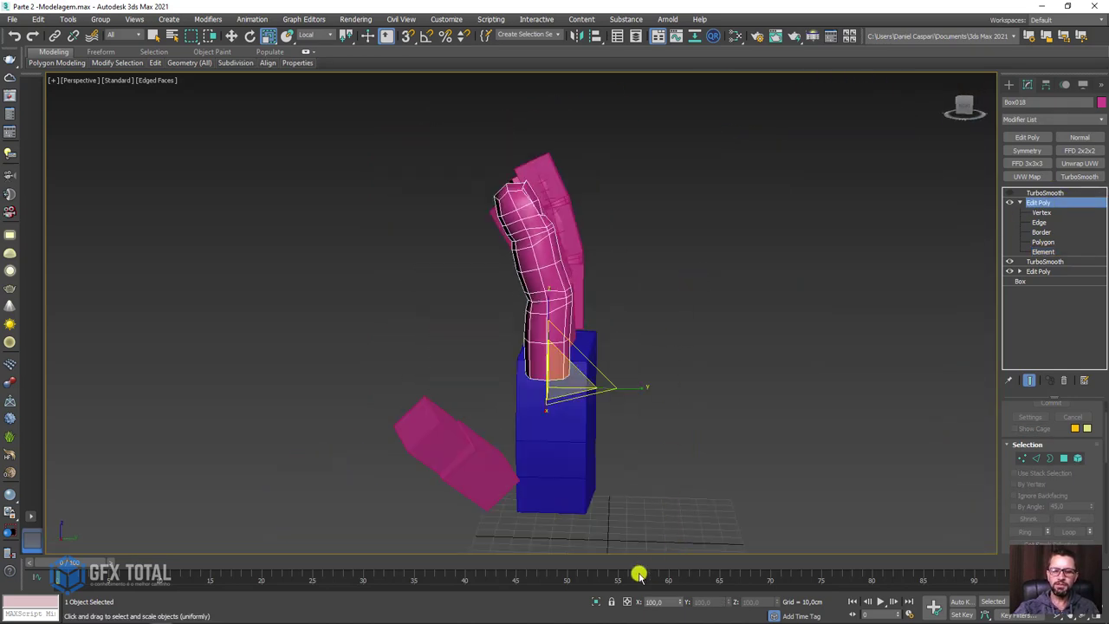
Step: Isolate the copied finger in Left wireframe view, ready to edit its vertices
left_click(597, 603)
middle_click_drag(631, 409, 650, 363)
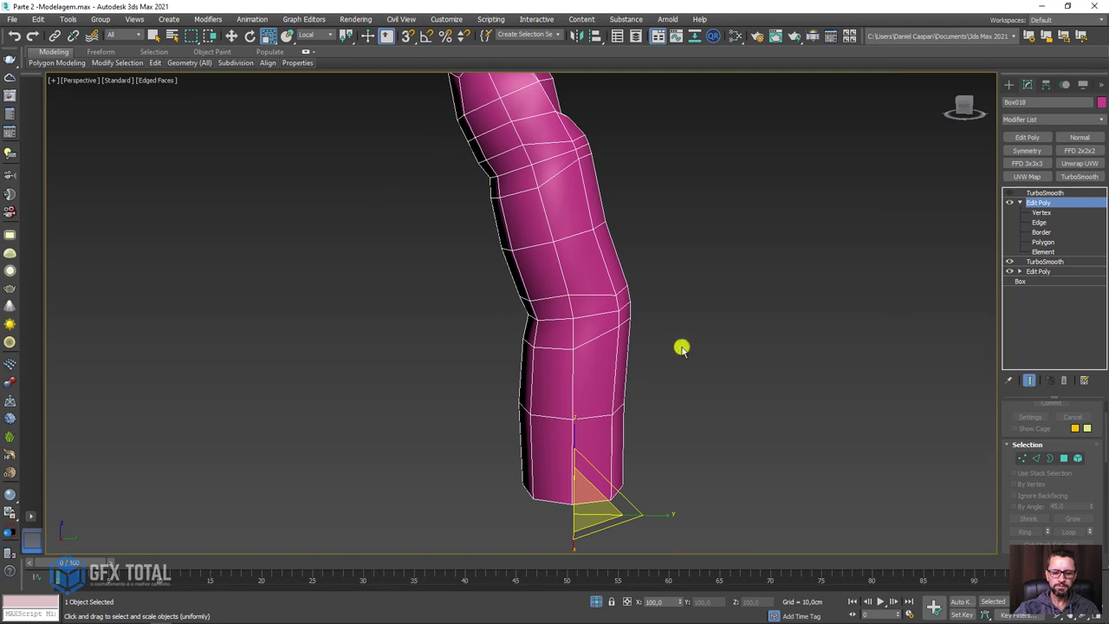
key("l")
scroll(837, 248, "up", 3)
scroll(884, 275, "up", 2)
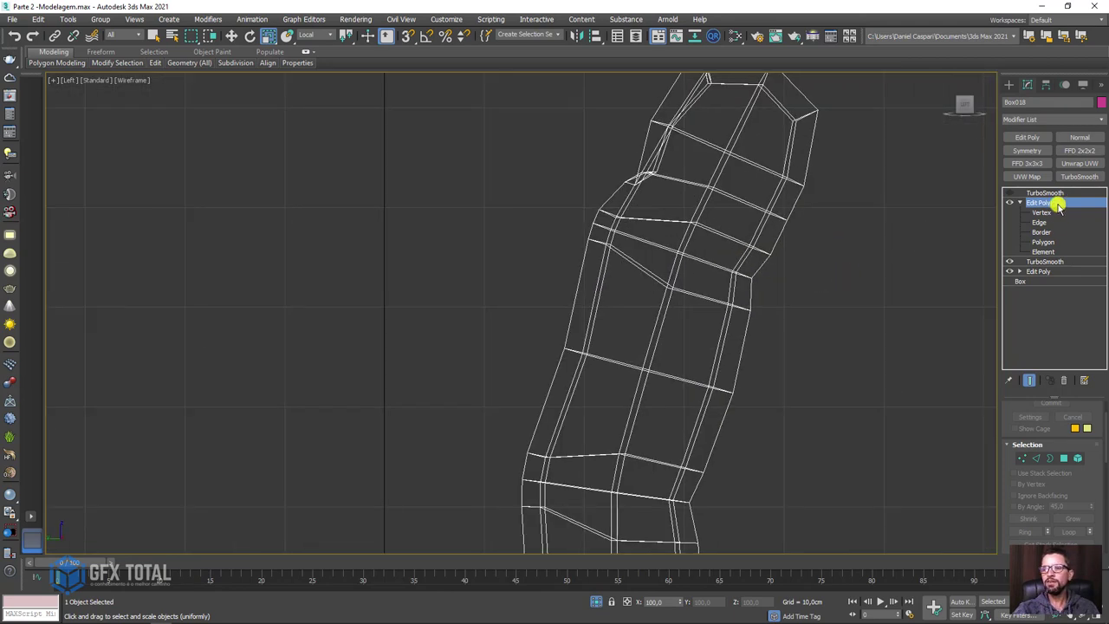
left_click(1053, 213)
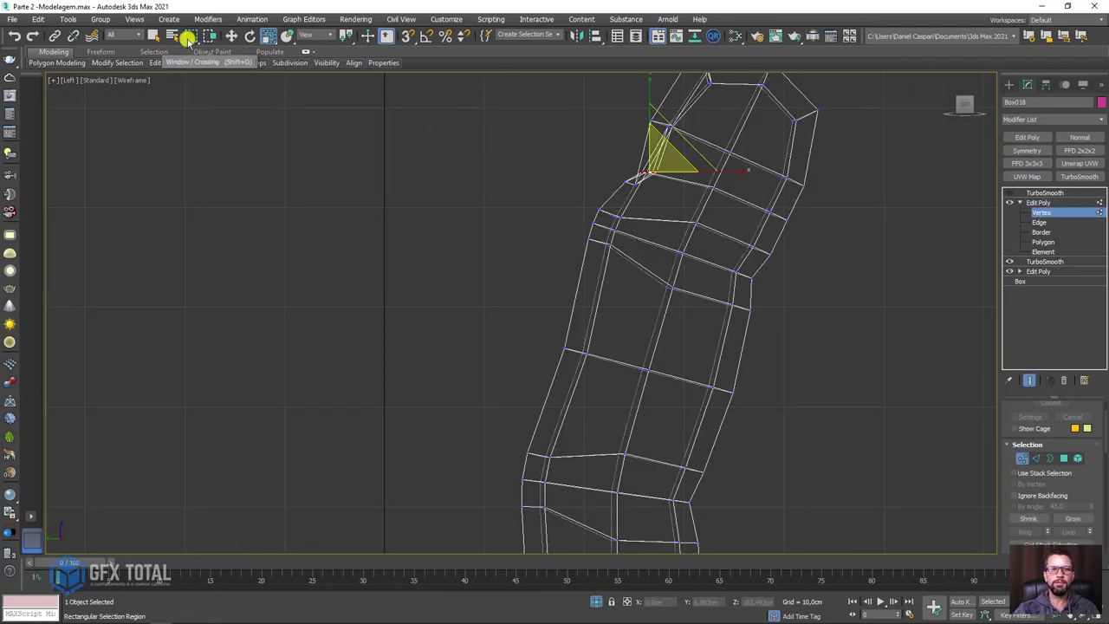
middle_click_drag(762, 276, 718, 297)
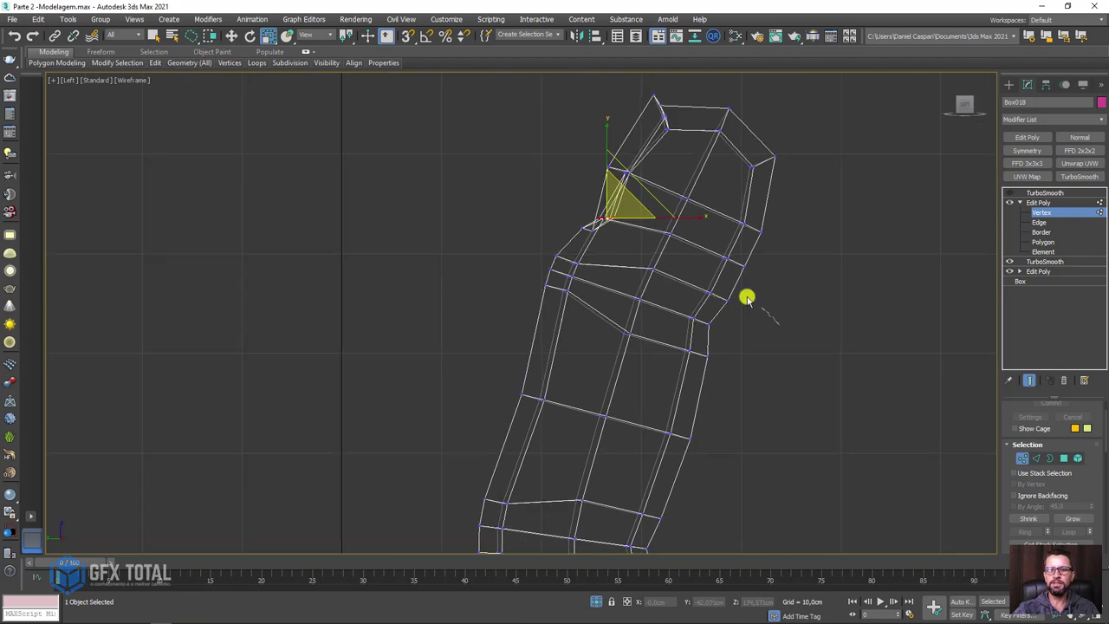
Step: Reshape the upper and lower knuckle vertex rings and scale the fingertip vertices
left_click_drag(747, 298, 688, 272)
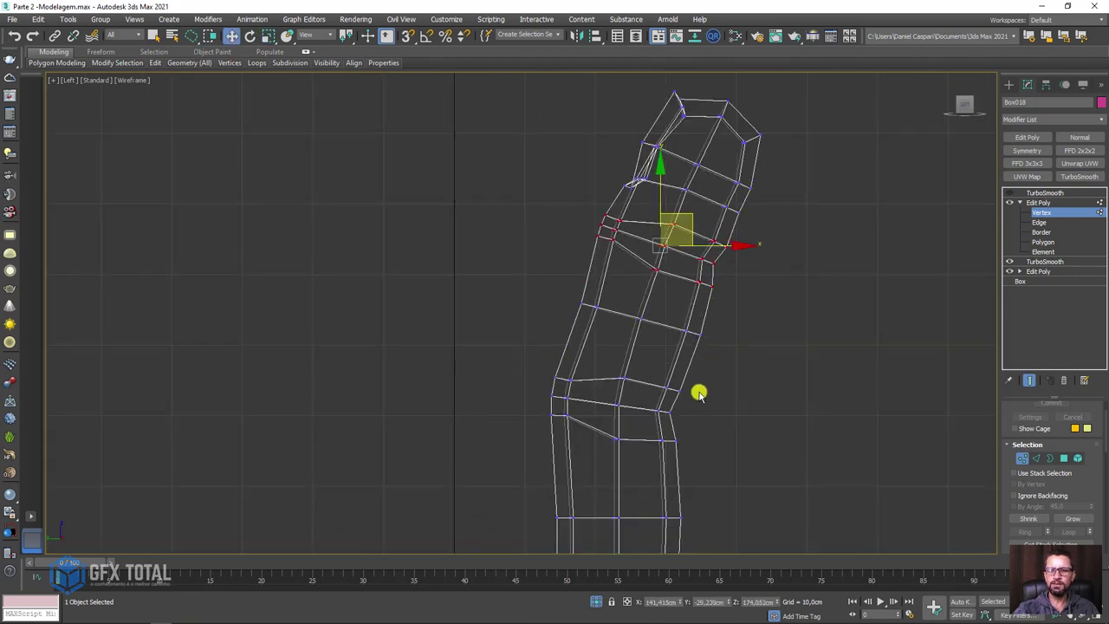
left_click_drag(698, 394, 648, 386)
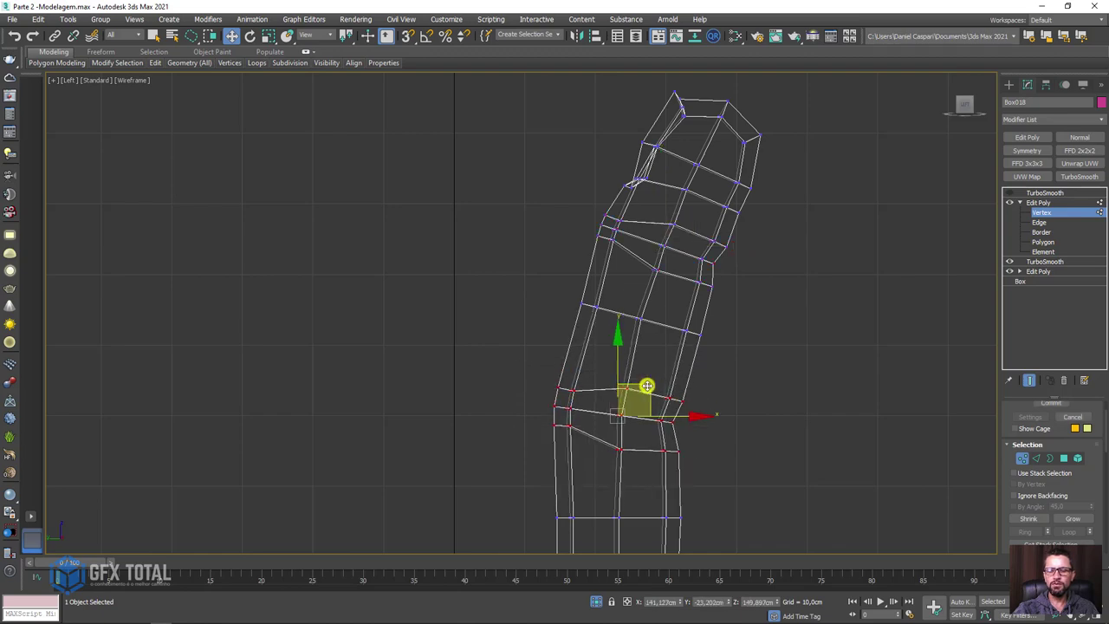
middle_click_drag(647, 386, 786, 381, "alt")
mouse_move(745, 303)
left_mouse_down()
mouse_move(615, 227)
mouse_move(722, 344)
mouse_move(719, 265)
left_mouse_up()
scroll(711, 334, "up", 3)
key("e")
key("r")
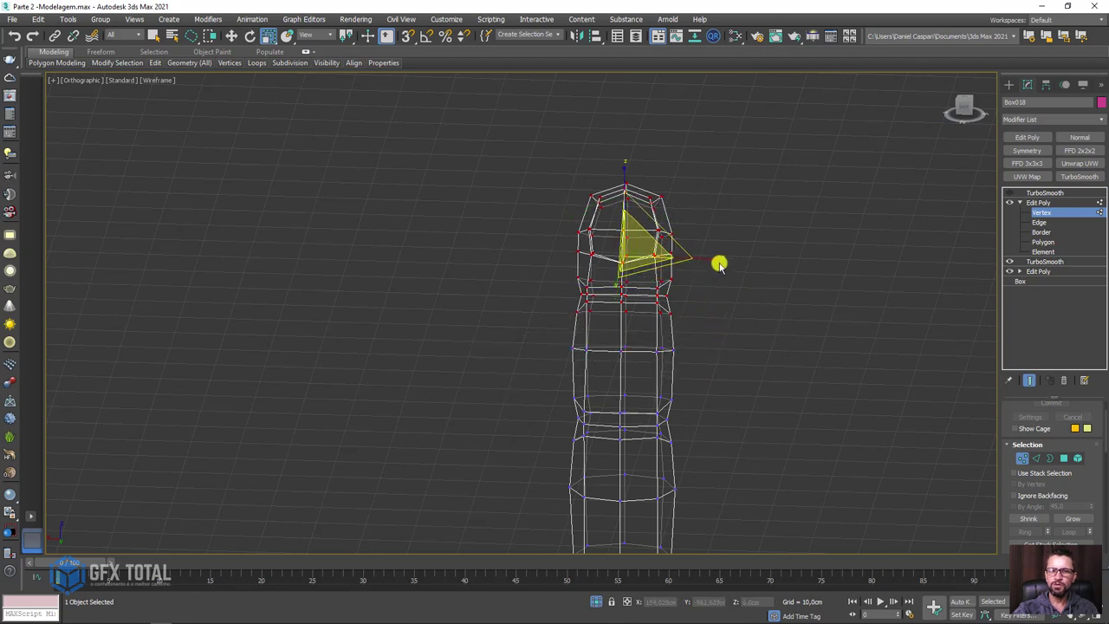
left_click(1059, 202)
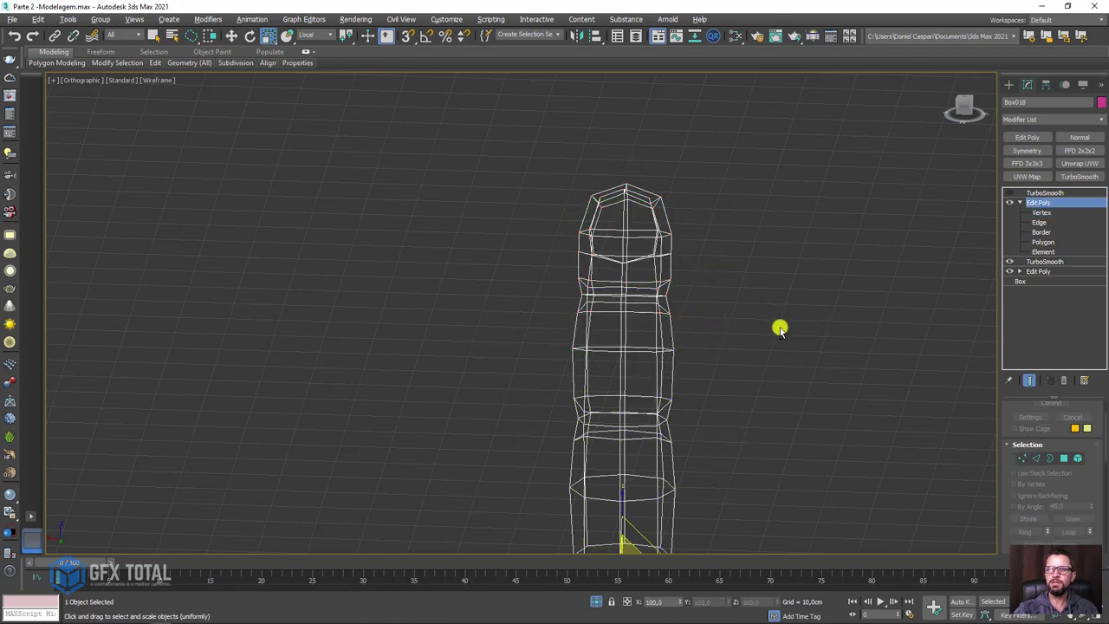
Step: Switch to shaded-with-edges display and move the finger onto the palm beside the index boxes
middle_click_drag(780, 328, 574, 567, "alt")
mouse_move(668, 433)
middle_mouse_down()
mouse_move(673, 413)
mouse_move(733, 439)
mouse_move(676, 461)
mouse_move(524, 388)
mouse_move(612, 384)
middle_mouse_up()
key("F3")
key("F4")
scroll(478, 384, "down", 3)
key("w")
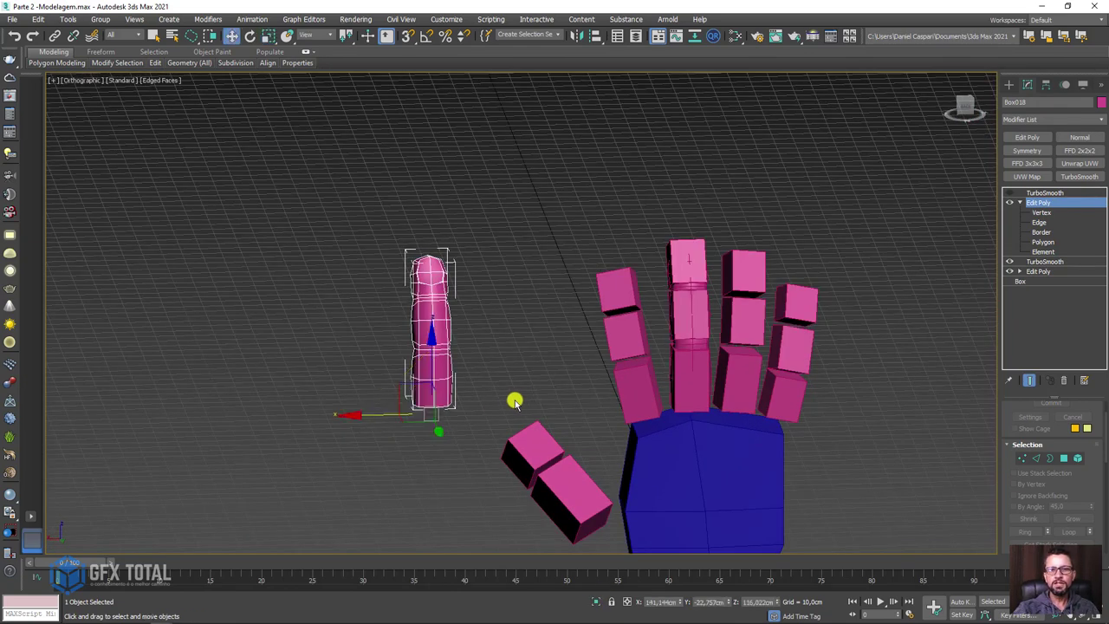
left_click_drag(374, 414, 577, 426)
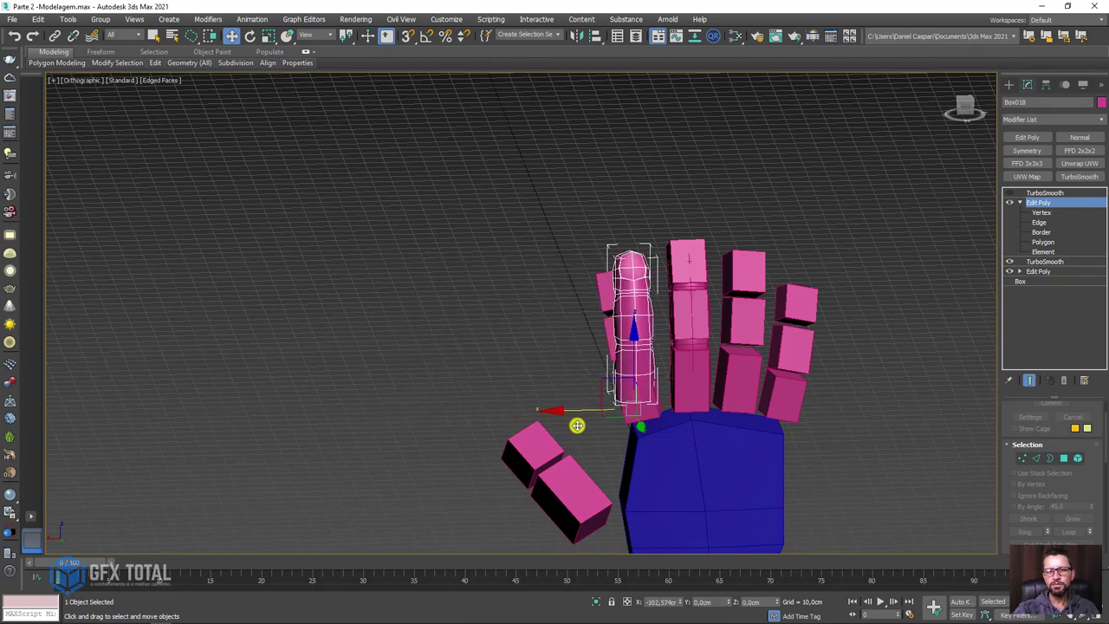
scroll(653, 352, "up", 3)
Step: Tilt and nudge the finger until it overlaps the left box finger on the palm
key("e")
mouse_move(647, 396)
left_mouse_down()
mouse_move(648, 475)
mouse_move(639, 478)
mouse_move(637, 431)
mouse_move(607, 463)
mouse_move(661, 430)
left_mouse_up()
key("w")
key("e")
key("w")
left_click_drag(606, 463, 609, 465)
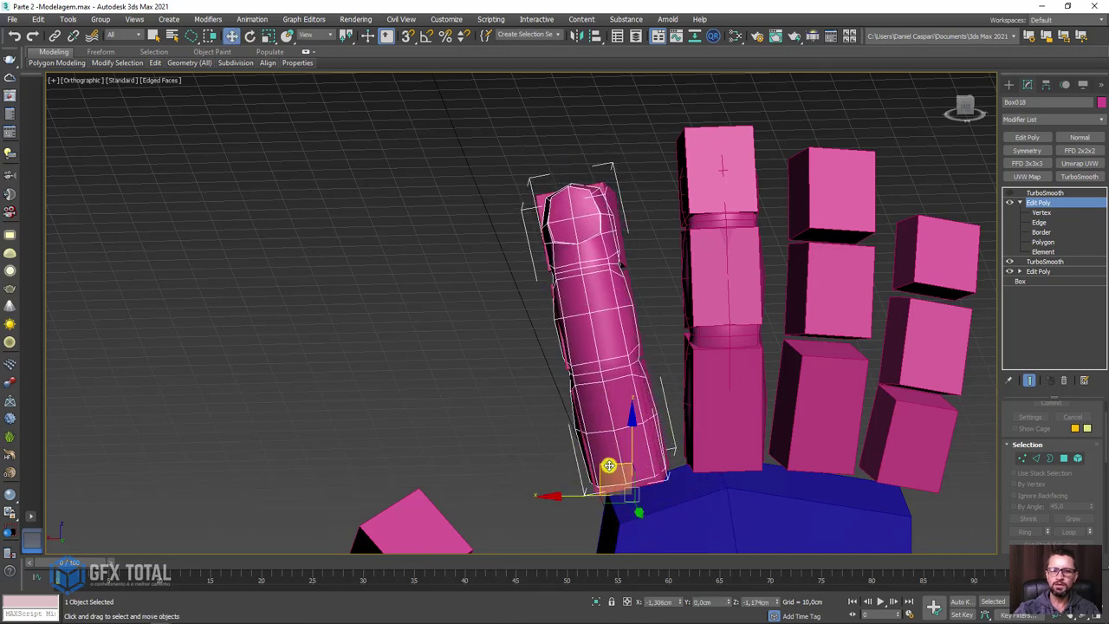
mouse_move(608, 465)
middle_mouse_down("alt")
mouse_move(648, 445)
mouse_move(629, 450)
middle_mouse_up("alt")
key("e")
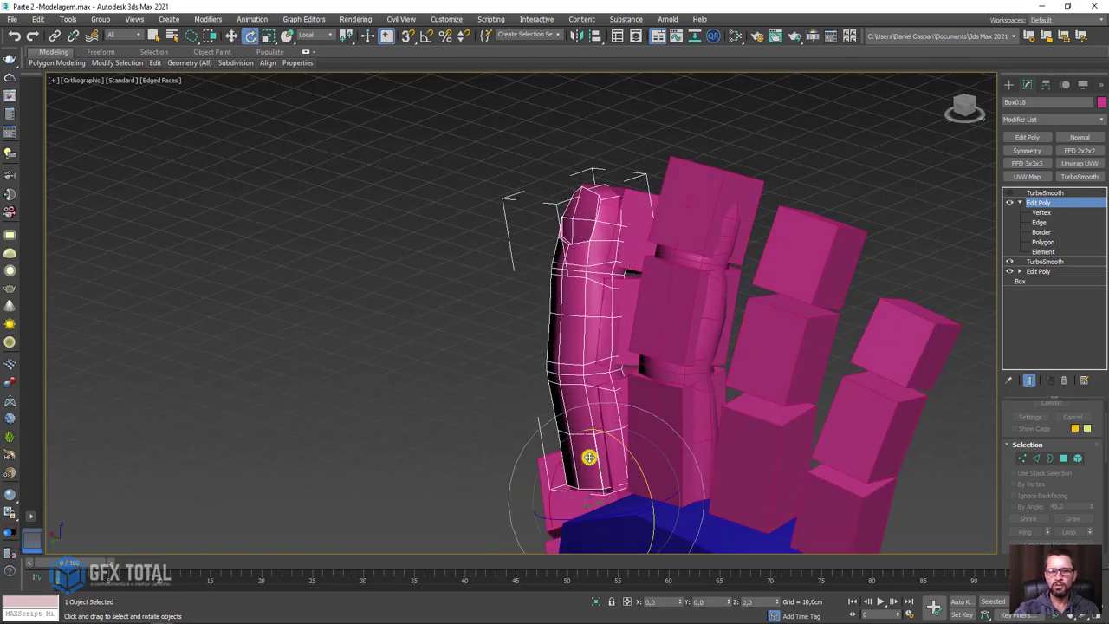
left_click_drag(567, 453, 572, 448)
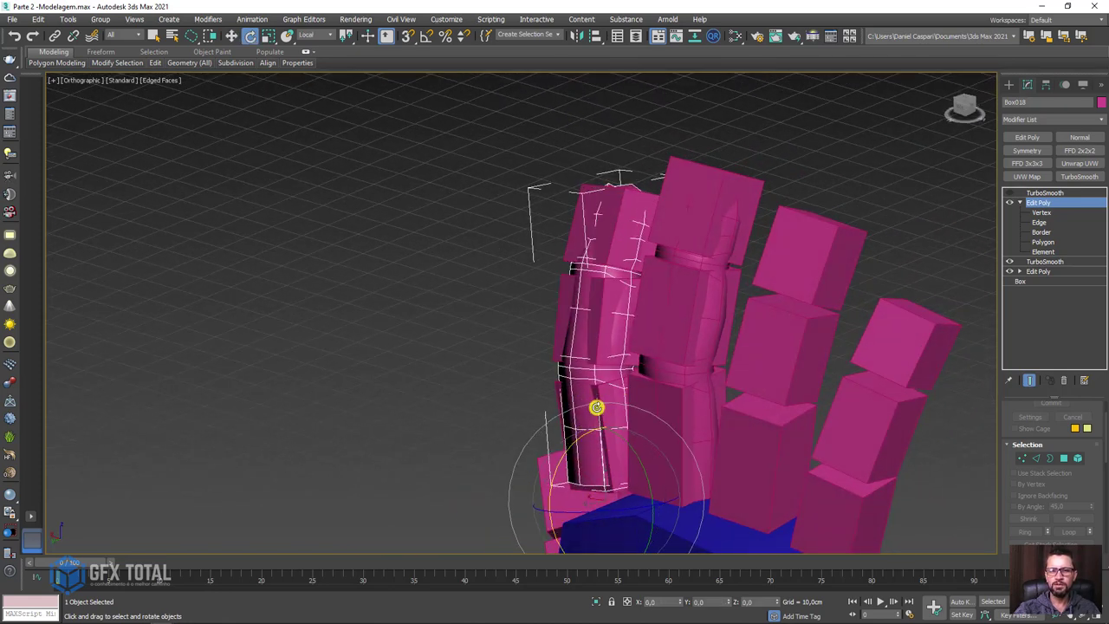
middle_click_drag(597, 407, 693, 223, "alt")
Step: Select the top middle-finger box together with all index, ring and pinky finger boxes
left_click(693, 182)
left_click(575, 204, "ctrl")
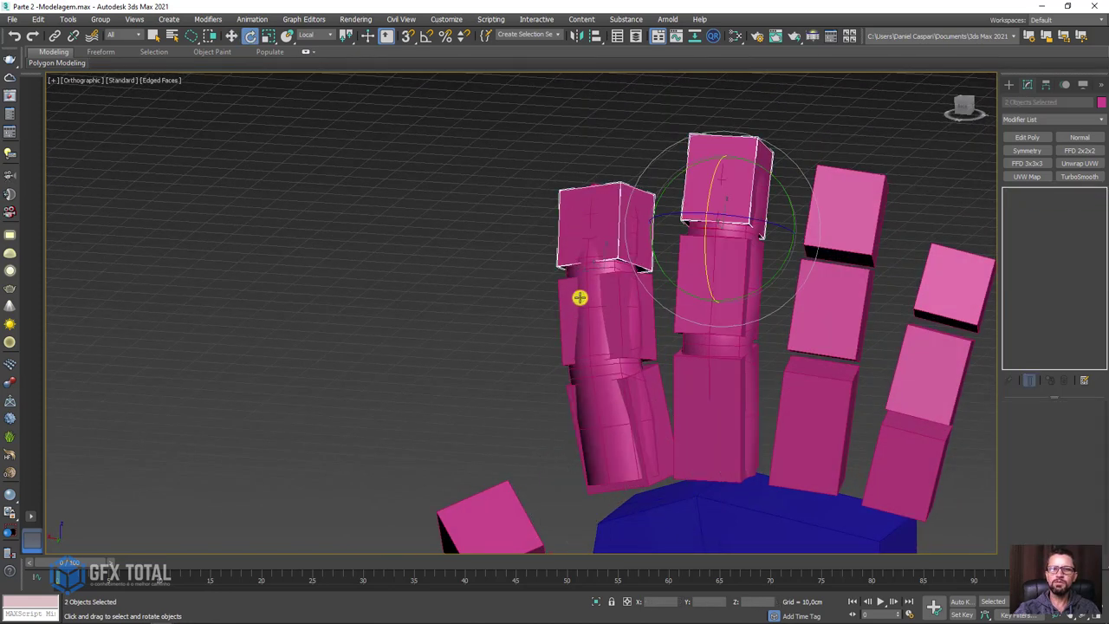
left_click(624, 323, "ctrl")
left_click(642, 406, "ctrl")
left_click_drag(637, 397, 649, 399)
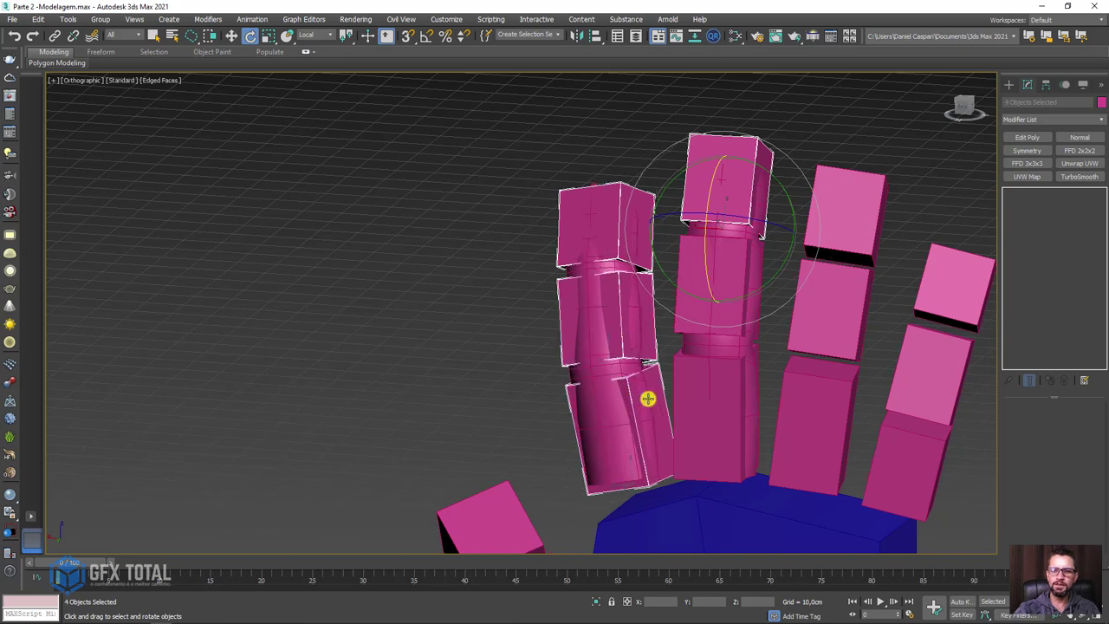
left_click(809, 434, "ctrl")
left_click(821, 309, "ctrl")
left_click(849, 215, "ctrl")
left_click(939, 303, "ctrl")
left_click(932, 373, "ctrl")
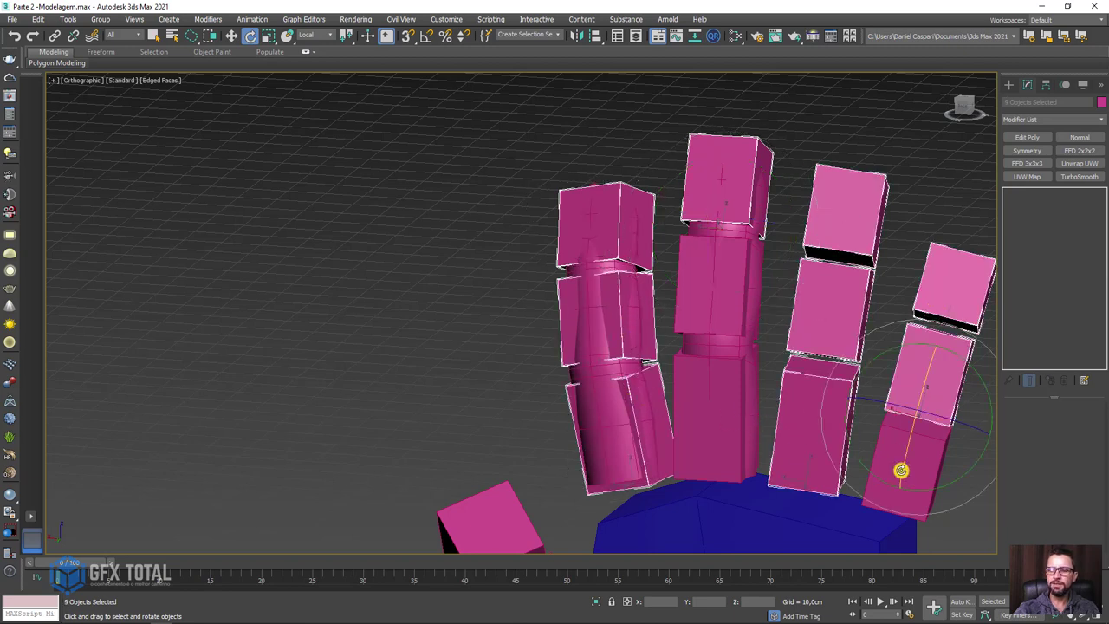
left_click(901, 473, "ctrl")
Step: Set the selected boxes' object color to blue
left_click(1102, 102)
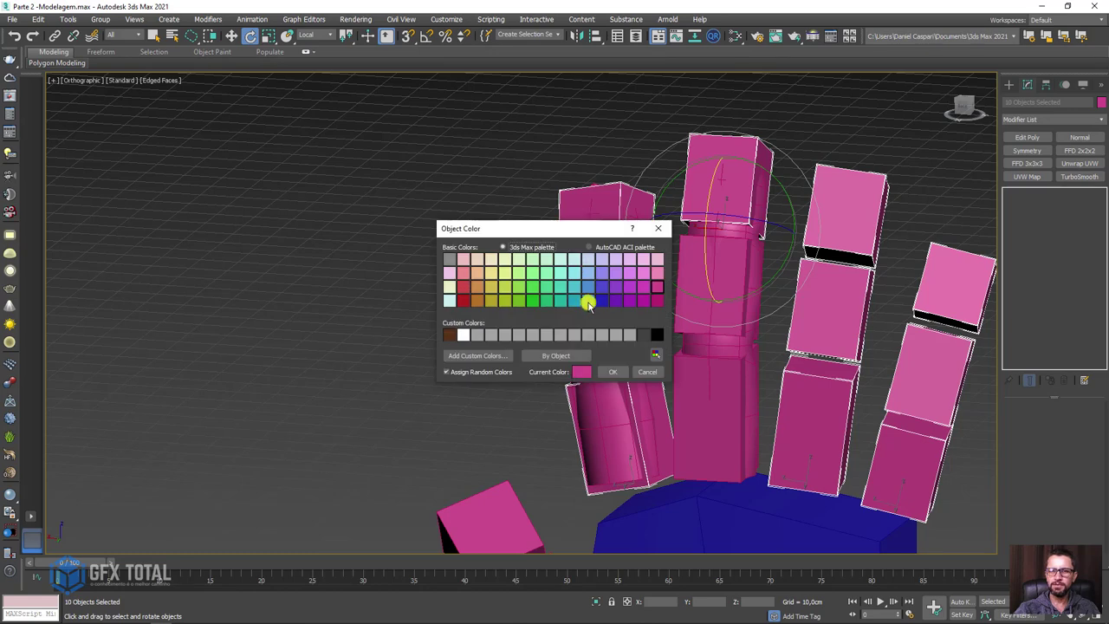
left_click(603, 305)
left_click(613, 372)
middle_click_drag(538, 378, 626, 383, "alt")
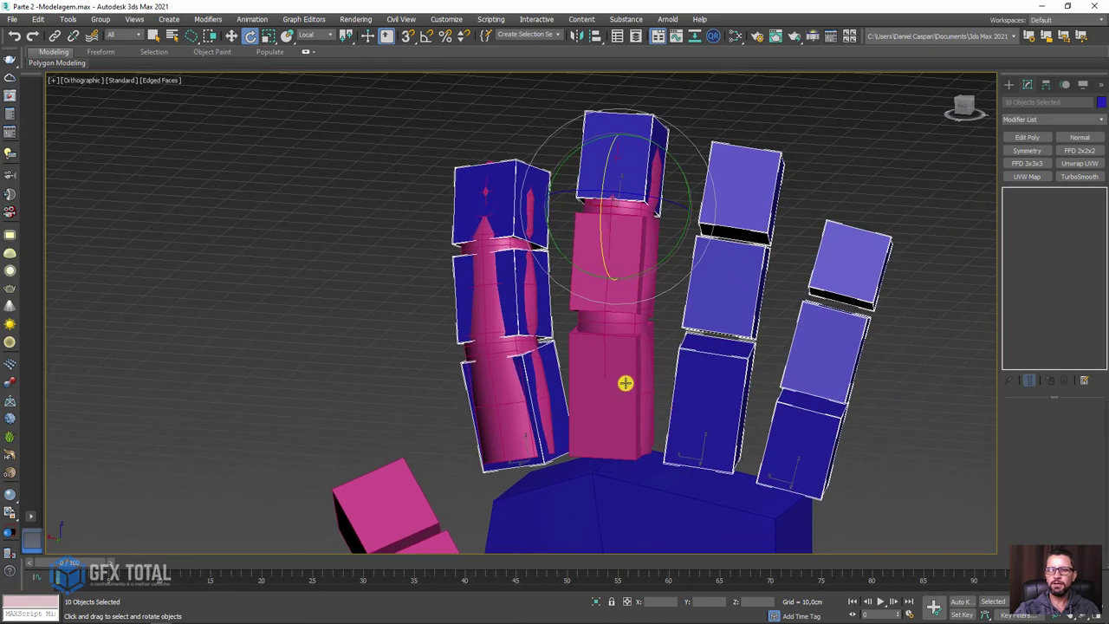
Step: Recolor the two remaining pink middle-finger boxes blue as well
left_click(668, 329)
left_click(629, 299)
left_click(630, 384, "ctrl")
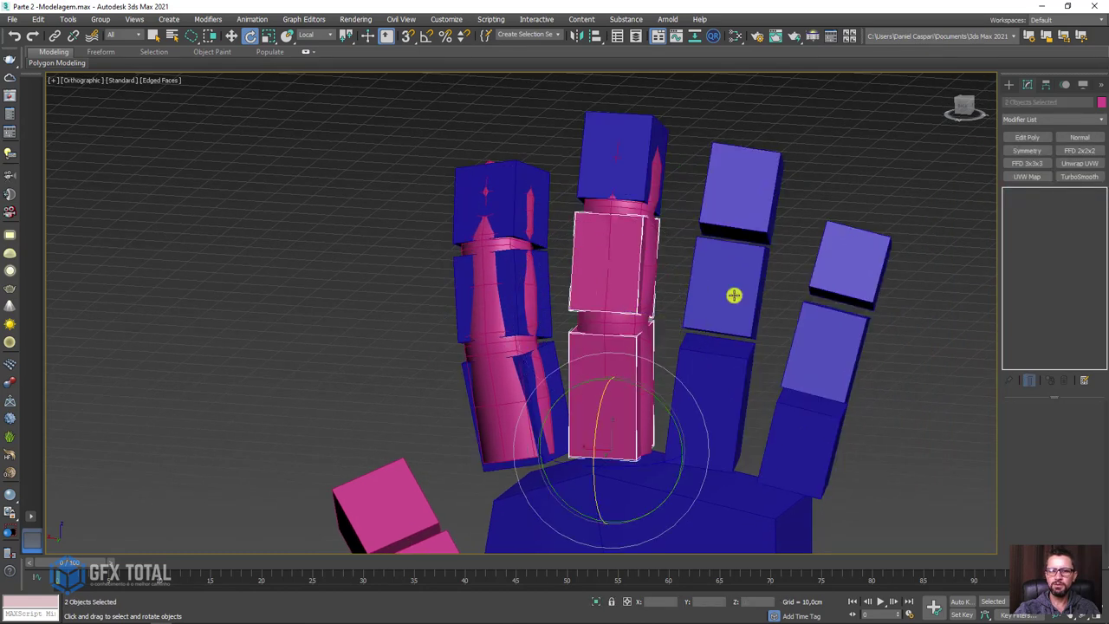
left_click(1102, 101)
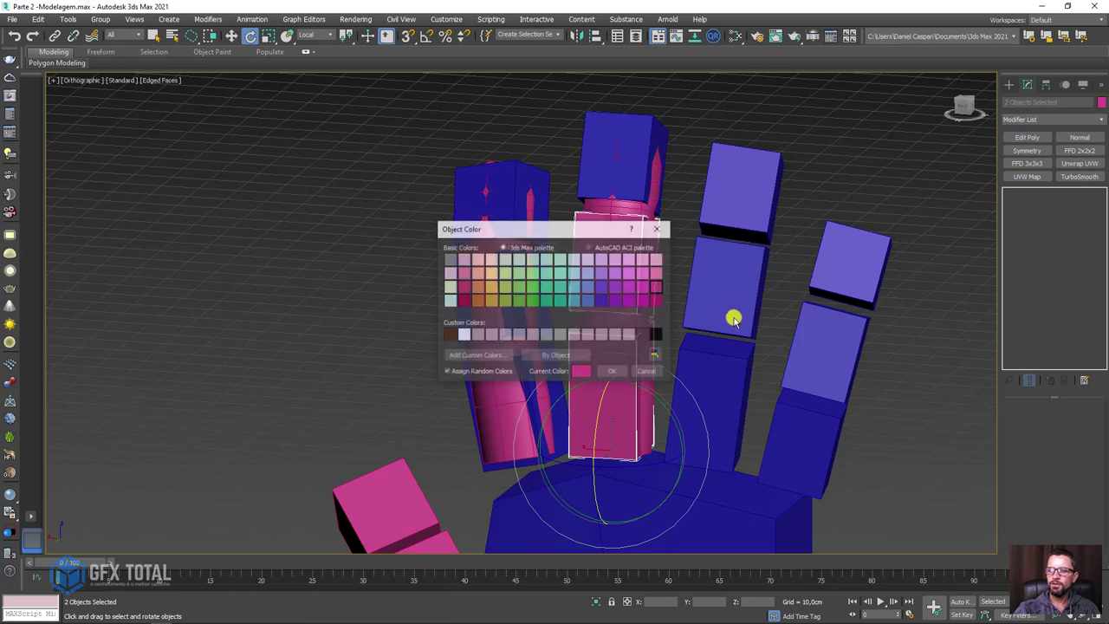
left_click(603, 303)
left_click(613, 372)
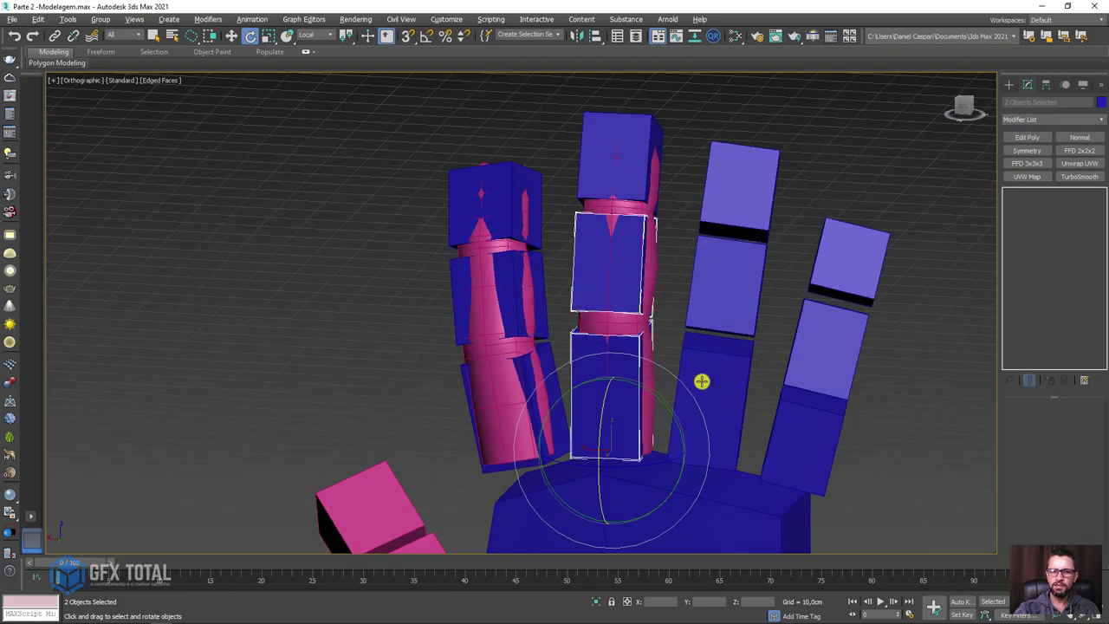
middle_click_drag(617, 374, 509, 301, "alt")
left_click(277, 338)
left_click(507, 358)
Step: Clone the smoothed finger to the right as a copy
scroll(512, 364, "down", 5)
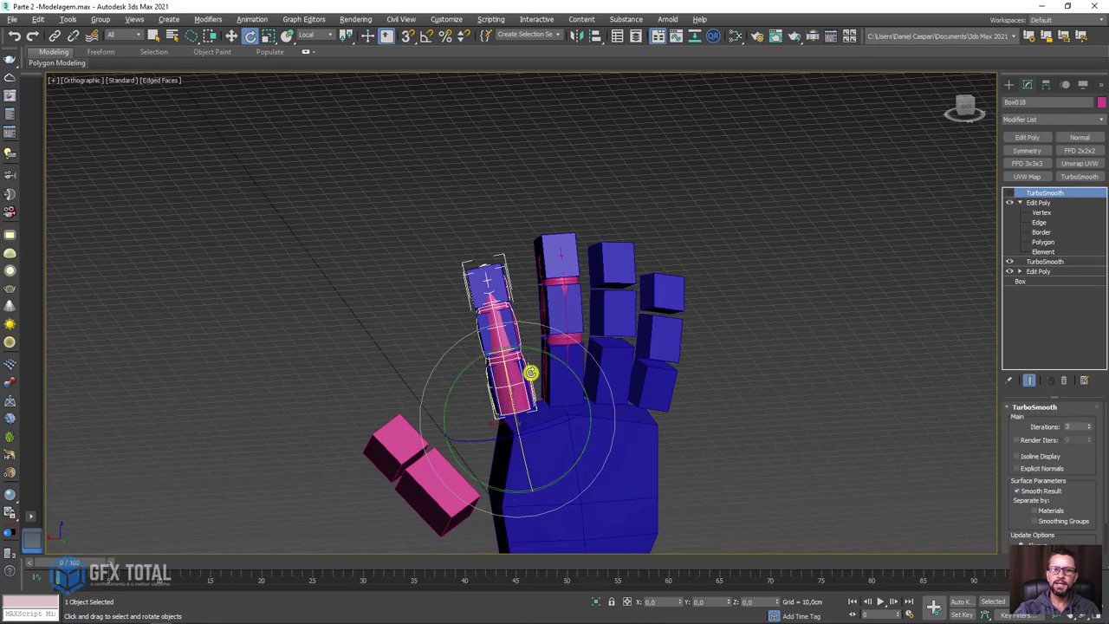
key("w")
middle_click_drag(534, 382, 516, 389, "alt")
left_click_drag(489, 389, 582, 380, "shift")
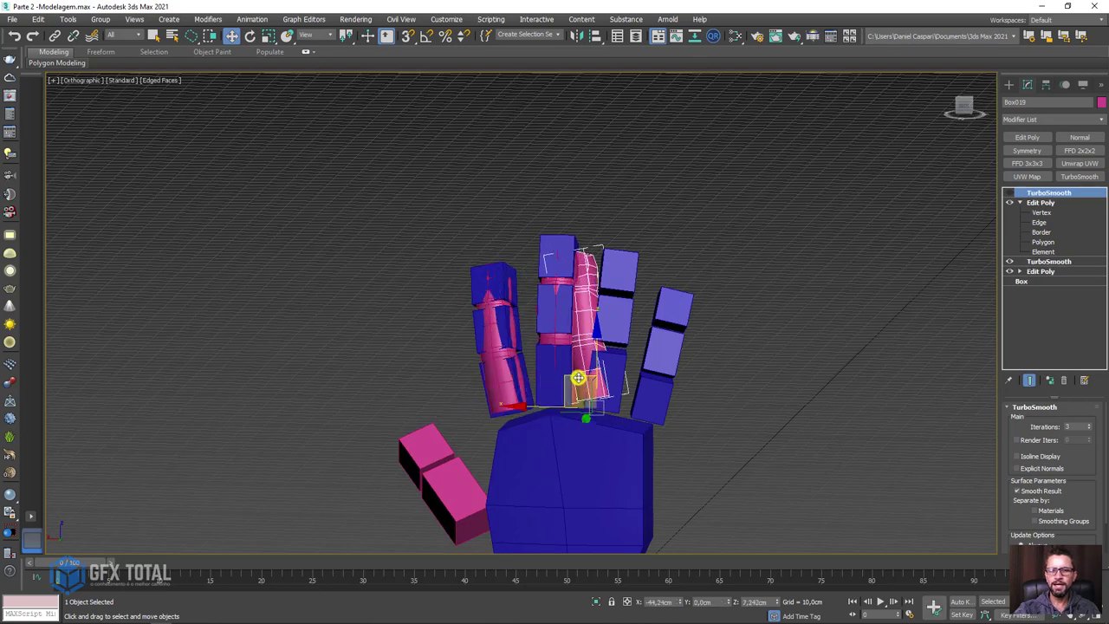
left_click(565, 368)
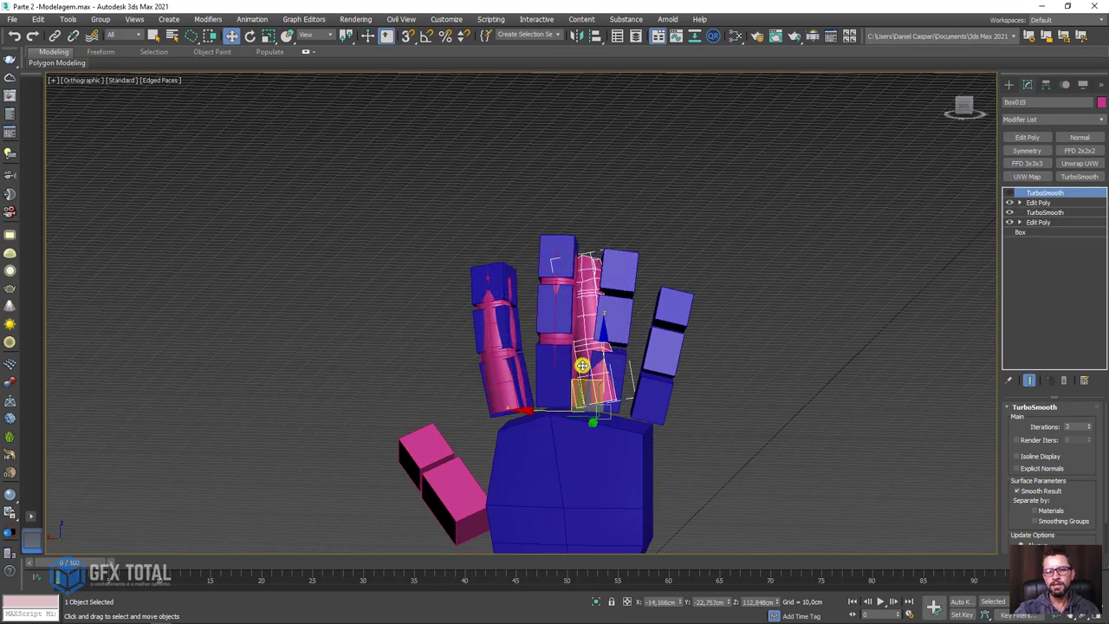
Step: Tilt and lower the copy over the ring-finger boxes, then drag out another copy toward the pinky
scroll(584, 366, "up", 4)
key("e")
mouse_move(664, 396)
left_mouse_down()
mouse_move(680, 407)
mouse_move(672, 425)
left_mouse_up()
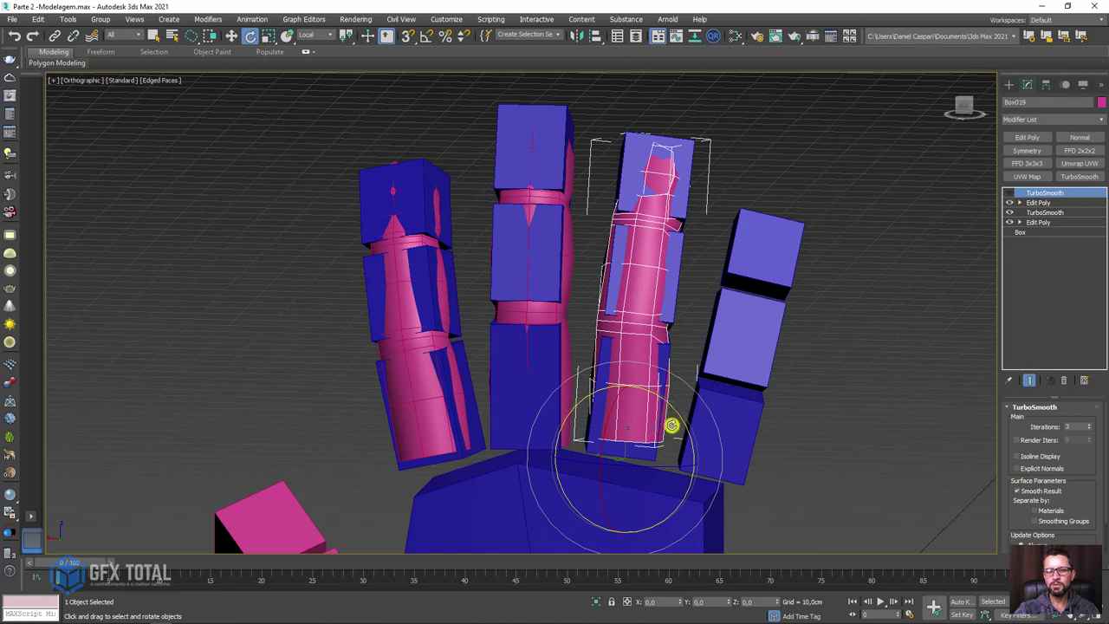
left_click_drag(655, 466, 682, 407)
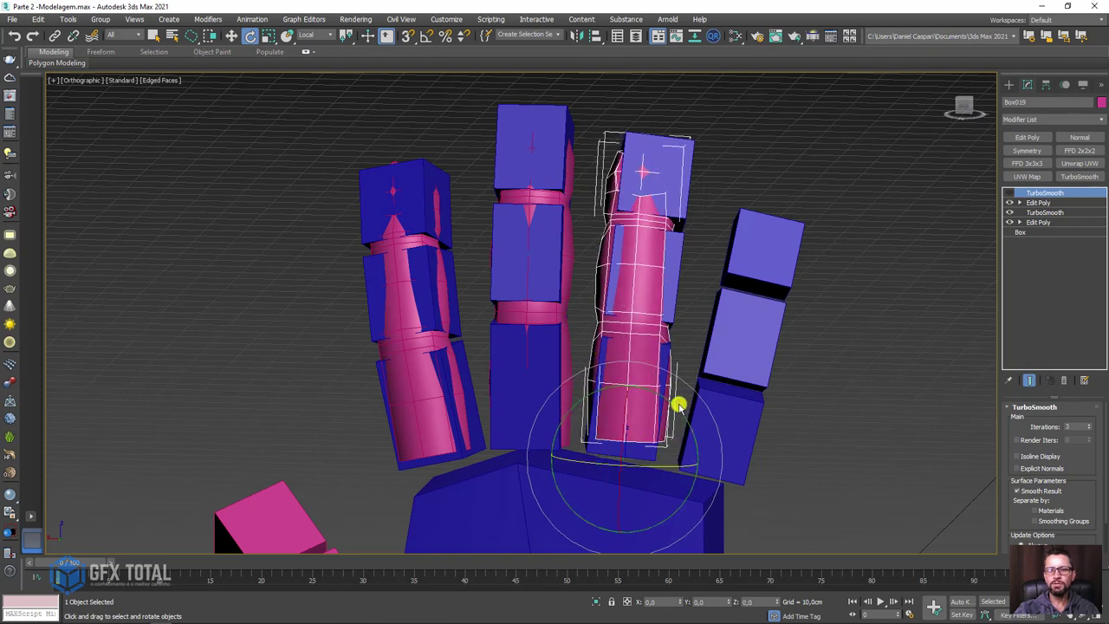
left_click_drag(682, 407, 679, 408)
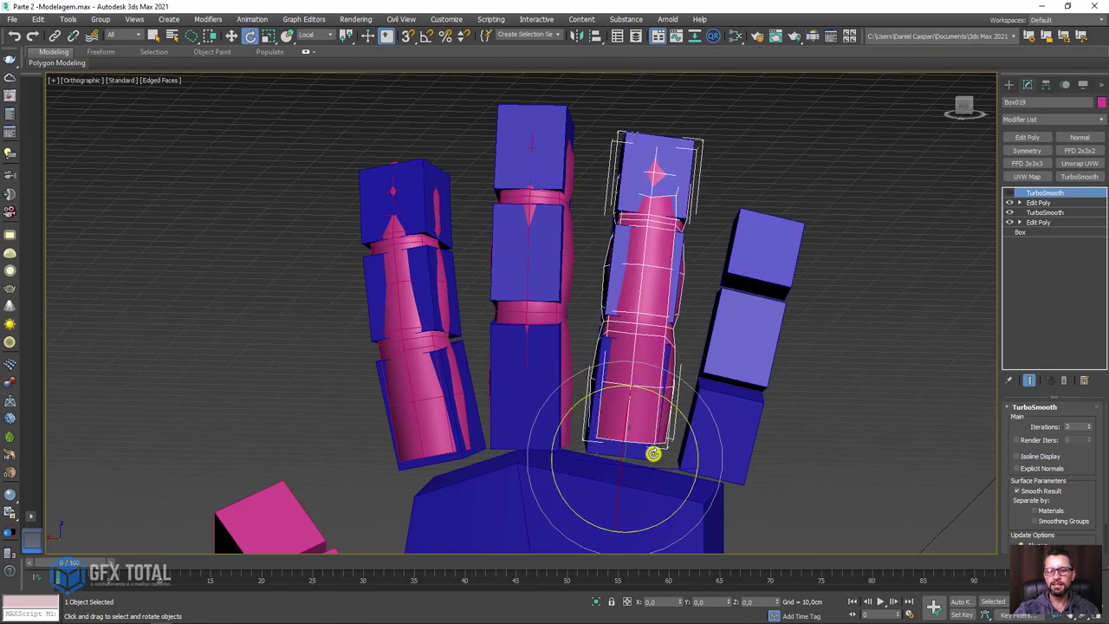
key("w")
left_click_drag(617, 428, 605, 447)
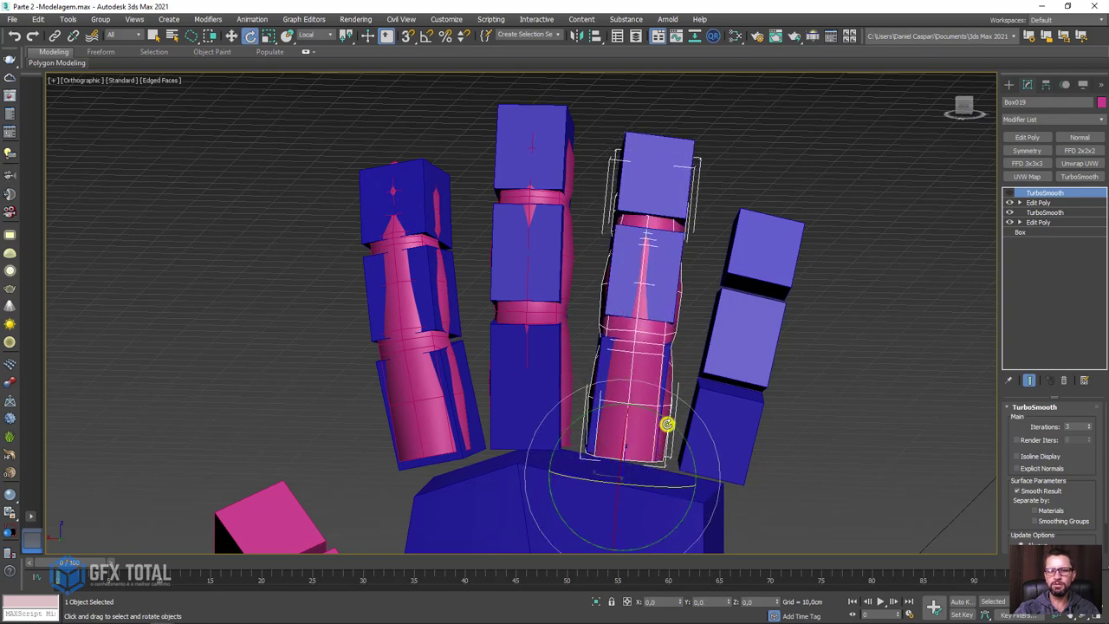
left_click_drag(668, 424, 671, 431)
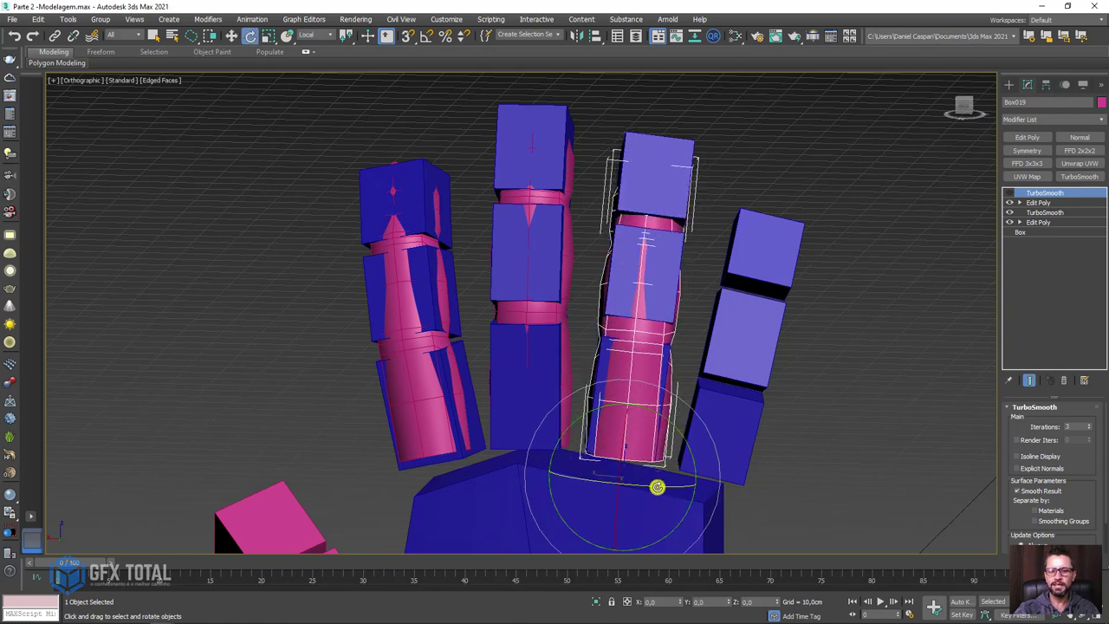
key("w")
mouse_move(614, 441)
left_mouse_down("shift")
mouse_move(698, 464)
mouse_move(607, 416)
left_mouse_up("shift")
Step: Confirm the pinky finger copy, tilt it and shorten it lengthwise
left_click(559, 367)
key("e")
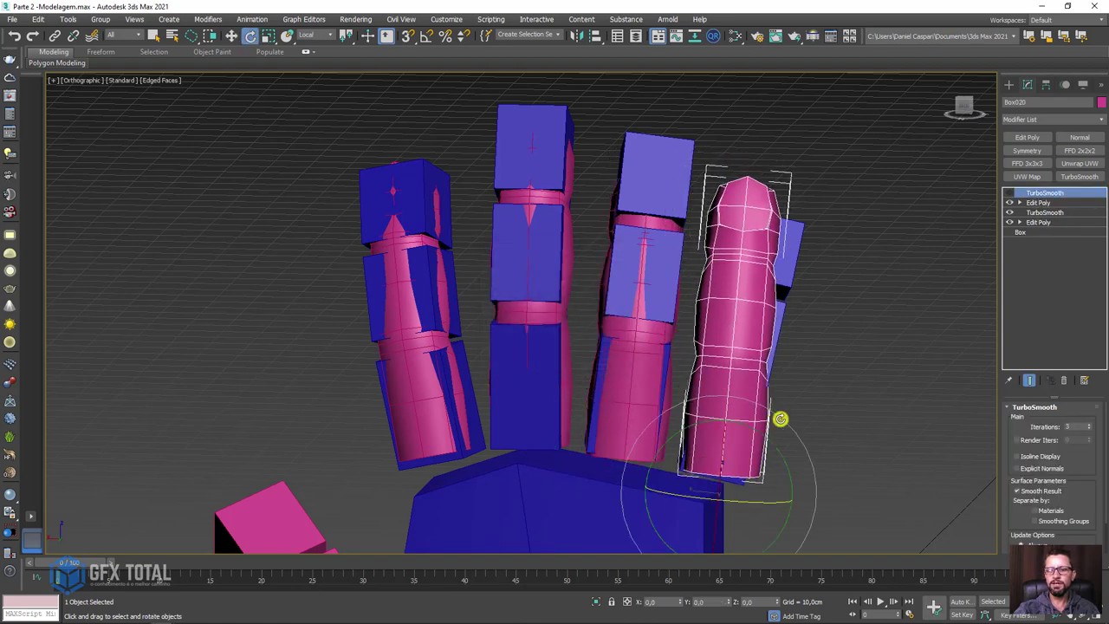
middle_click_drag(780, 419, 708, 365)
key("r")
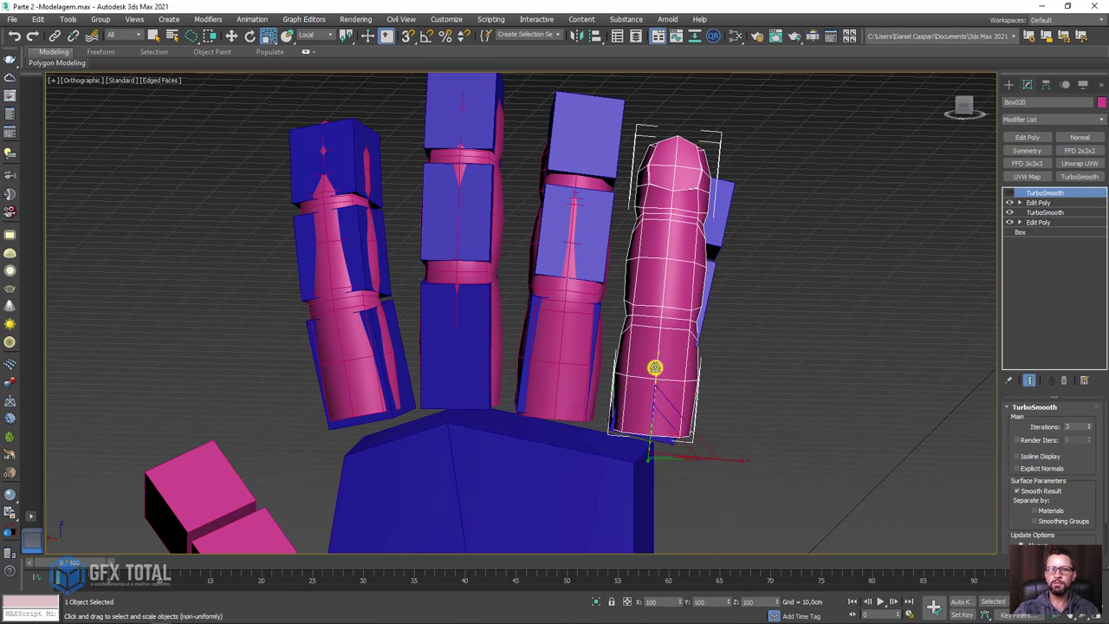
left_click_drag(655, 368, 652, 369)
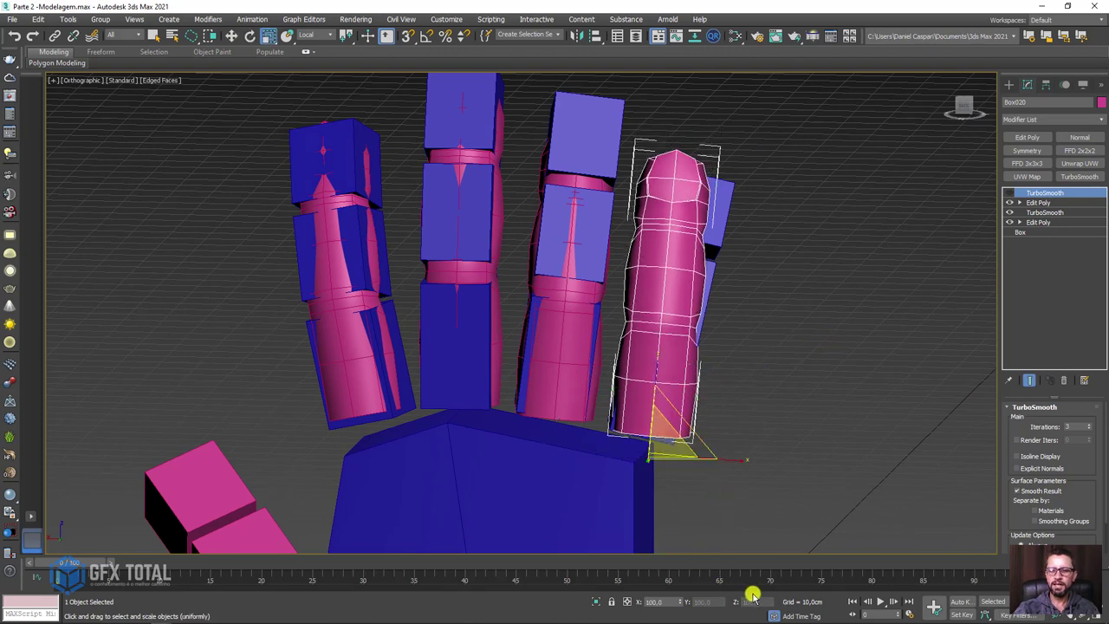
middle_click_drag(762, 466, 721, 431)
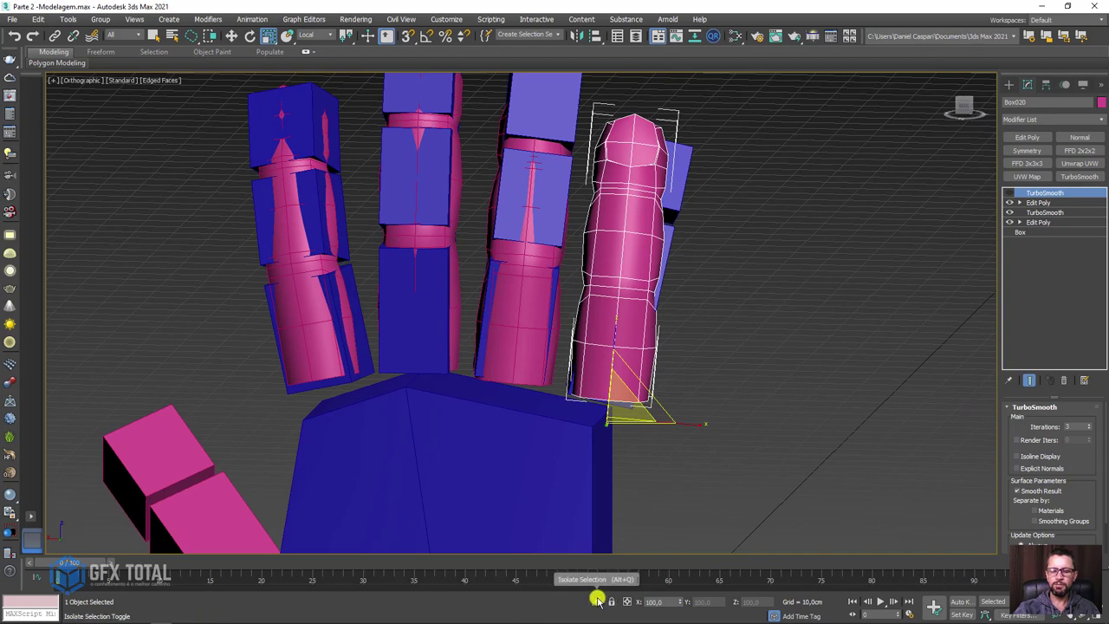
scroll(695, 434, "down", 5)
Step: Clone the middle finger to the hand's right and scale the copy to 80% in Z
left_click(588, 359)
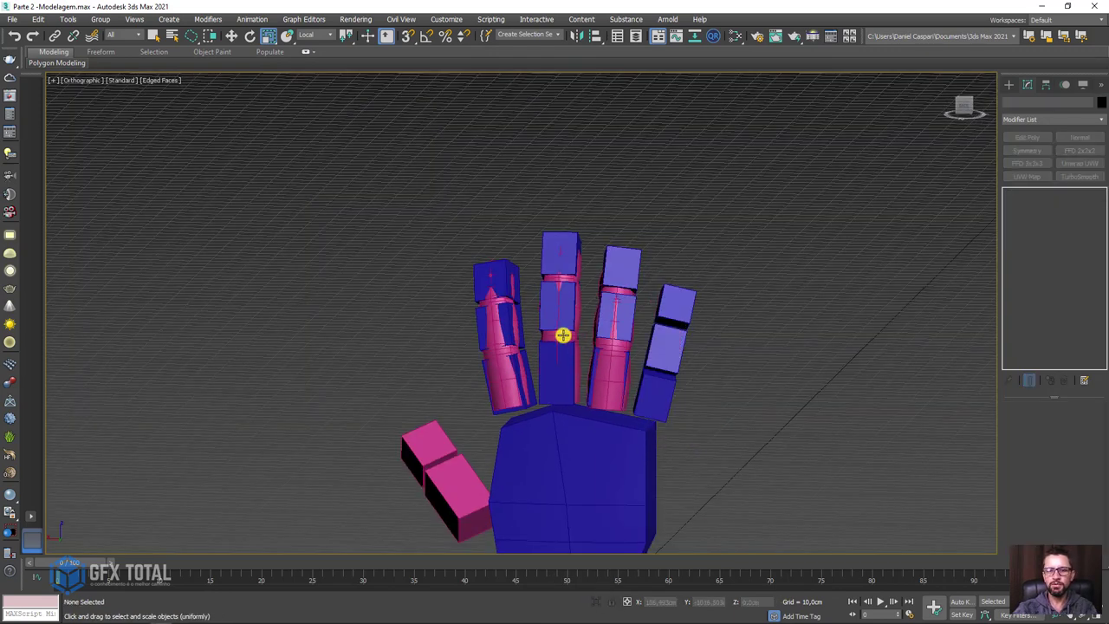
left_click(563, 334)
key("w")
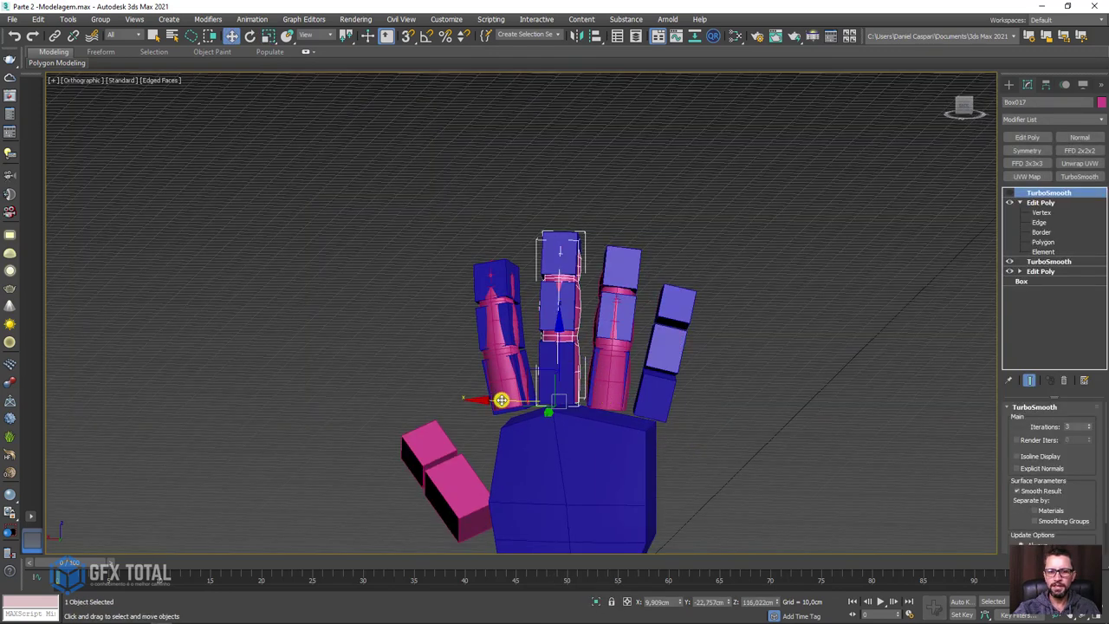
left_click_drag(505, 405, 647, 404, "shift")
left_click(559, 367)
scroll(719, 355, "up", 3)
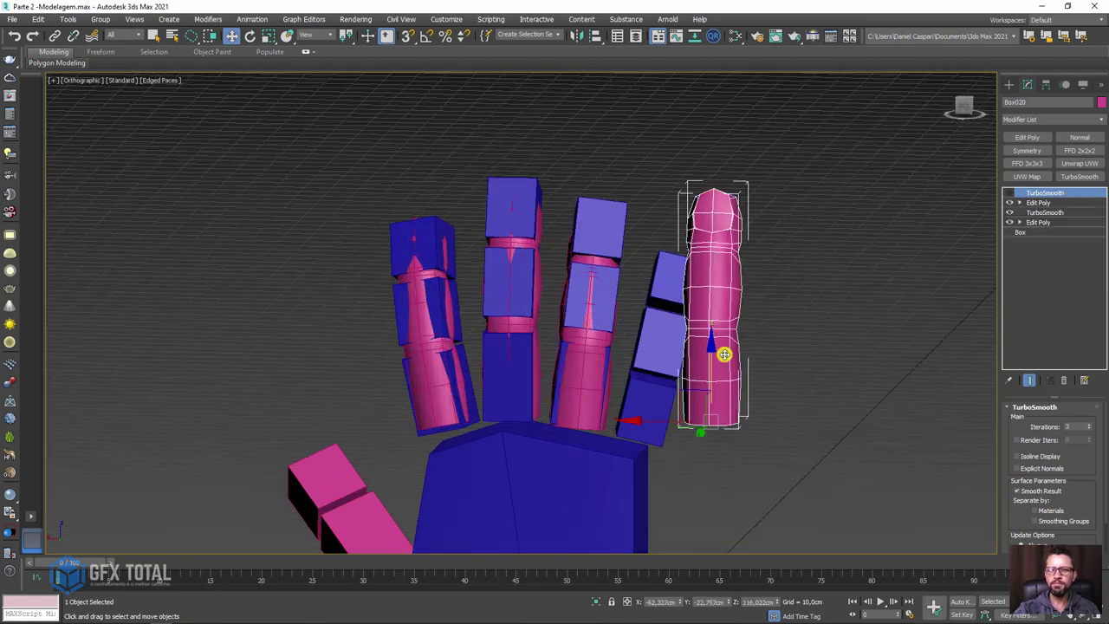
key("r")
left_click_drag(712, 345, 708, 349)
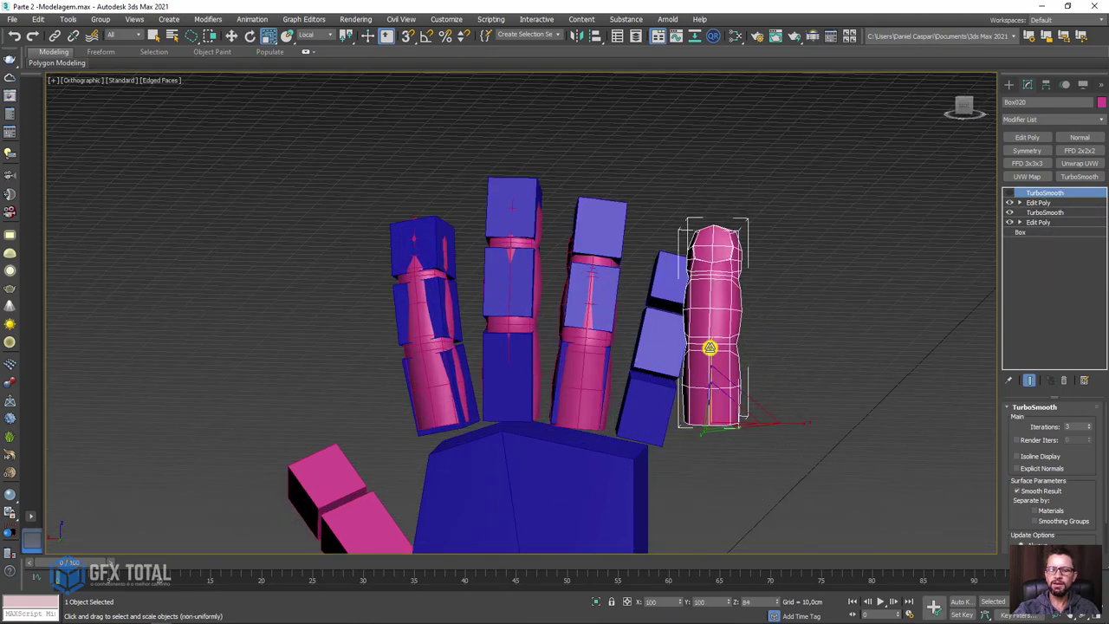
Step: Move the copy over the pinky blocks and slim it to 88% in XY
key("w")
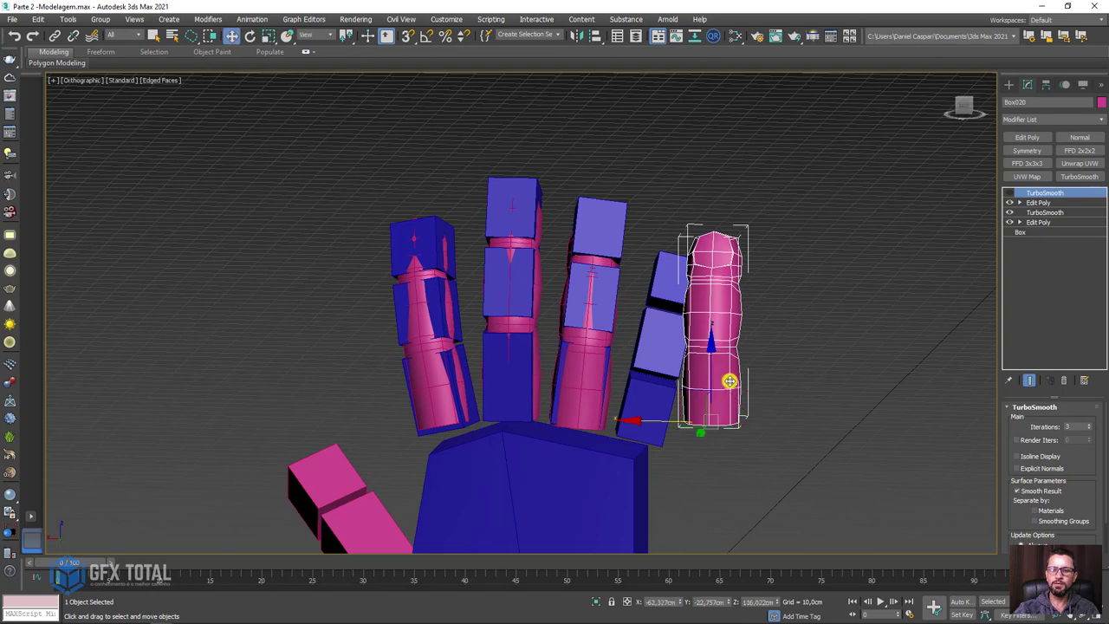
left_click_drag(693, 396, 678, 415)
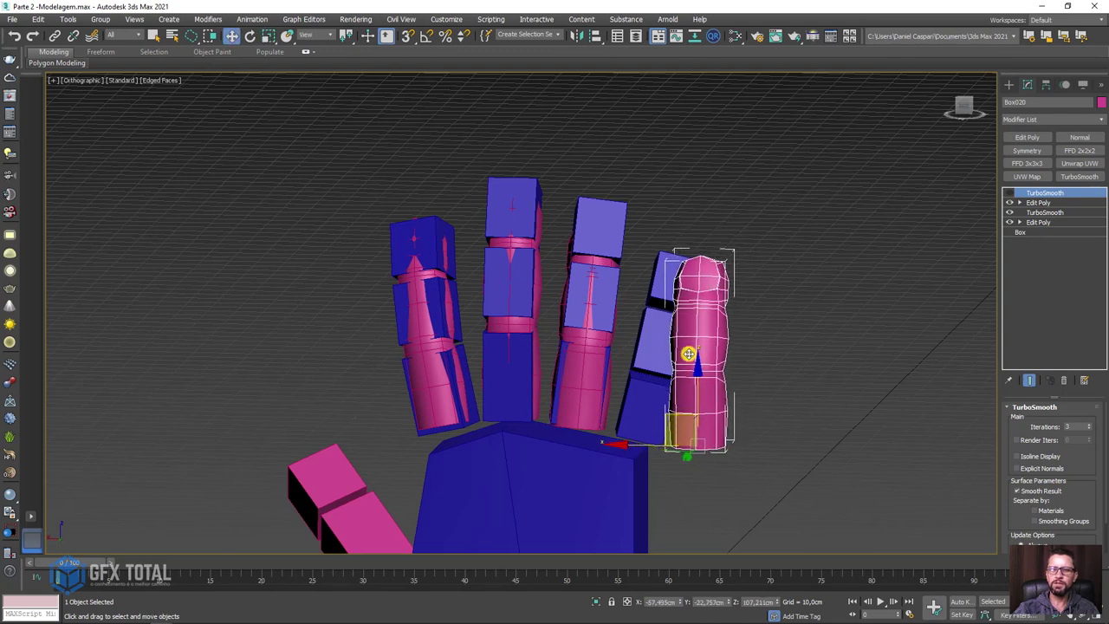
key("r")
middle_click_drag(696, 441, 716, 493, "alt")
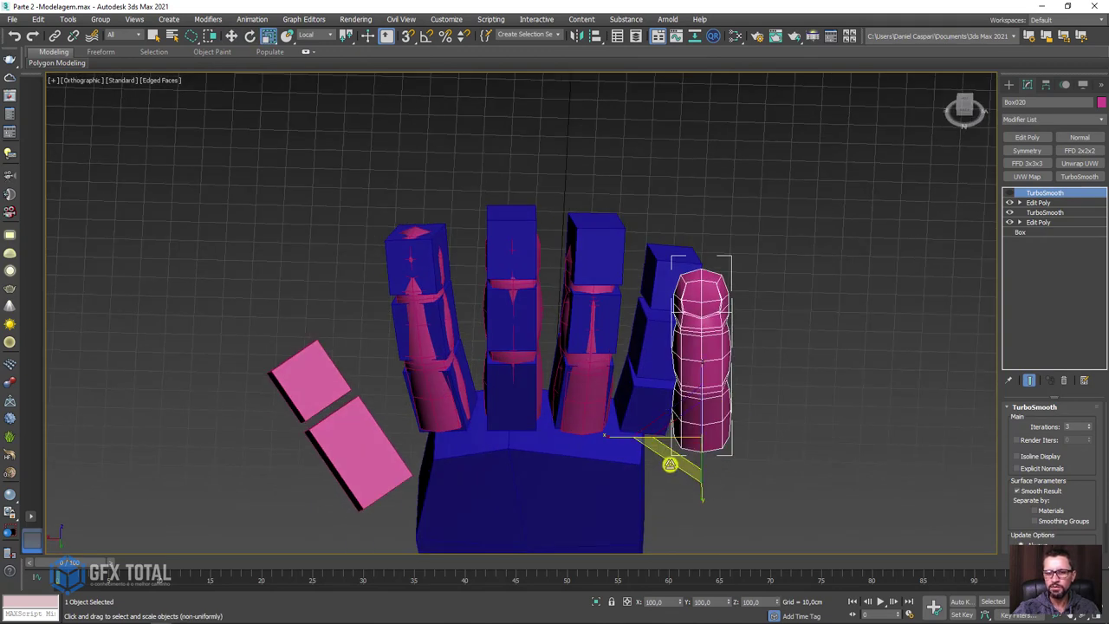
left_click_drag(674, 461, 677, 460)
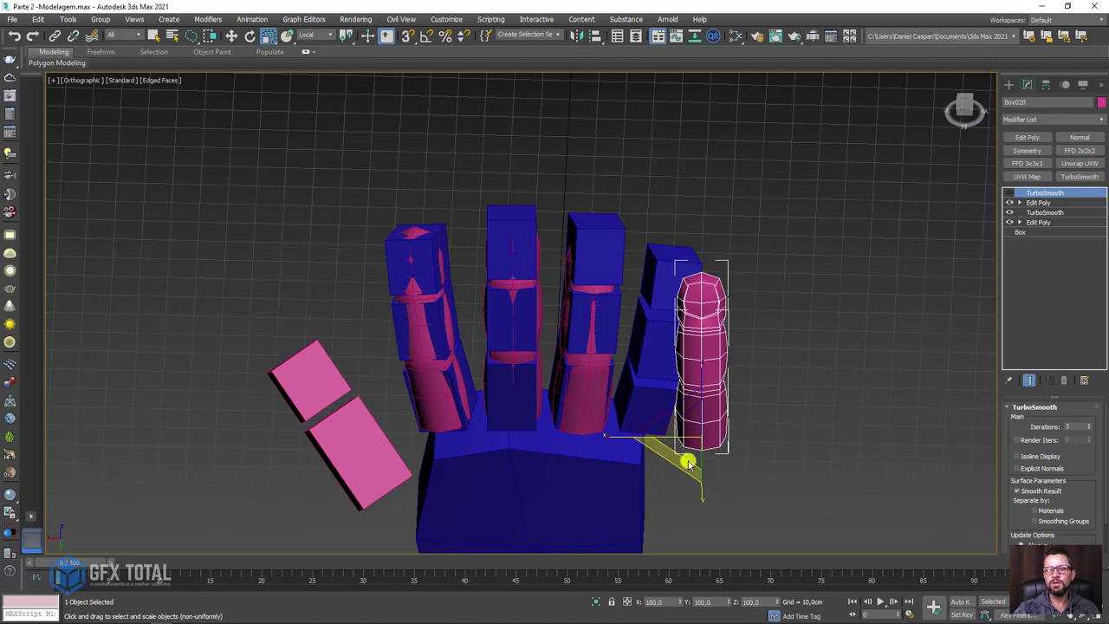
middle_click_drag(690, 466, 718, 424, "alt")
Step: Isolate the pinkie finger in Left view at the Edit Poly vertex level
key("l")
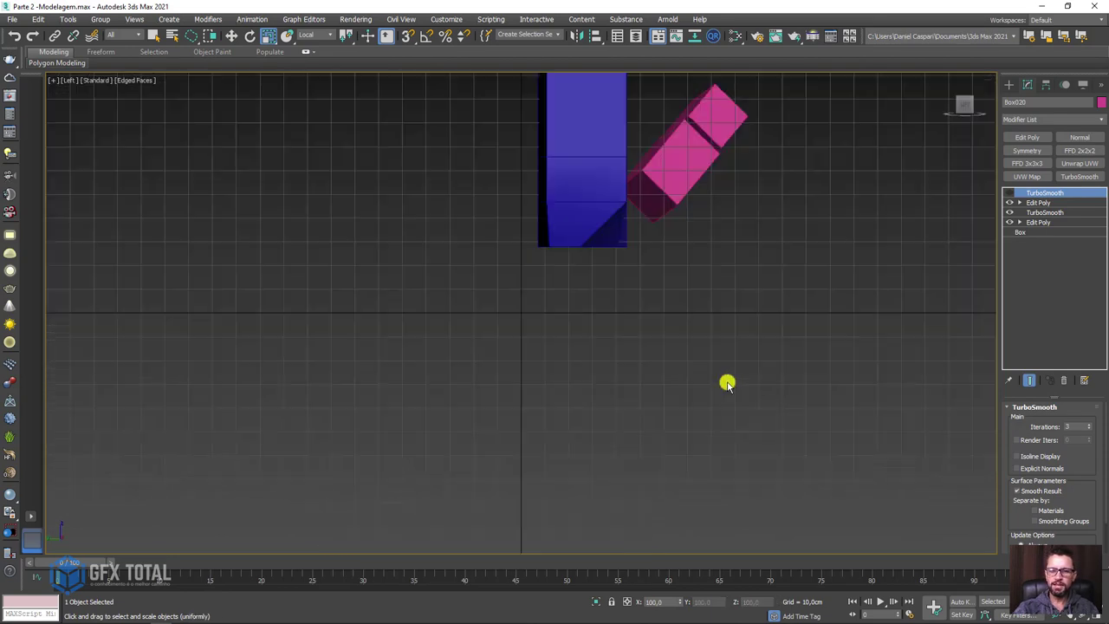
left_click(600, 601)
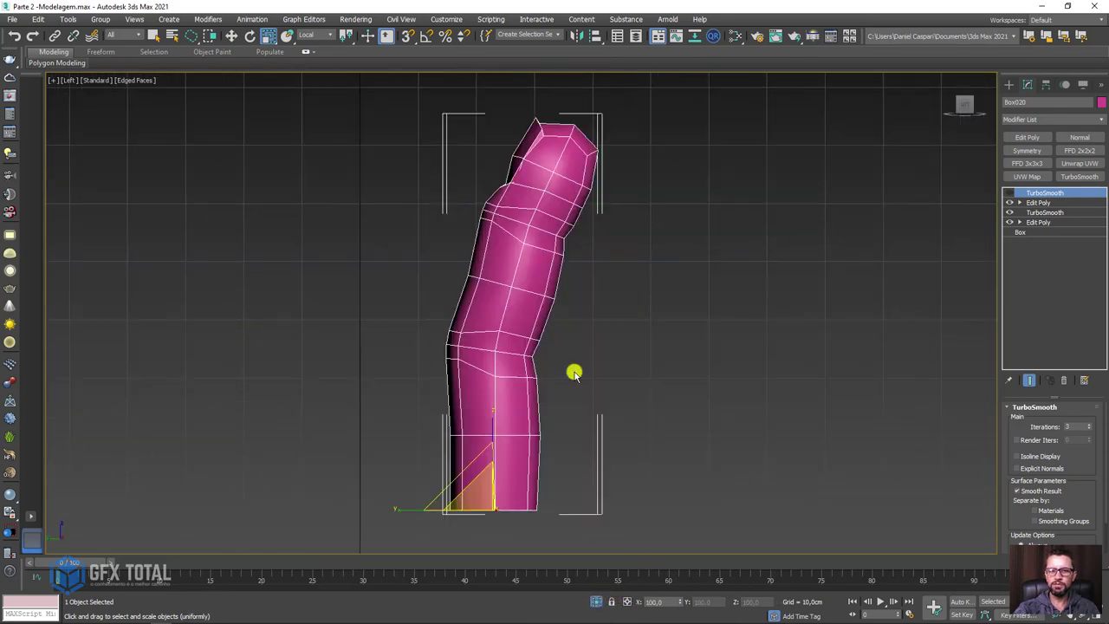
left_click(1019, 203)
left_click(1040, 213)
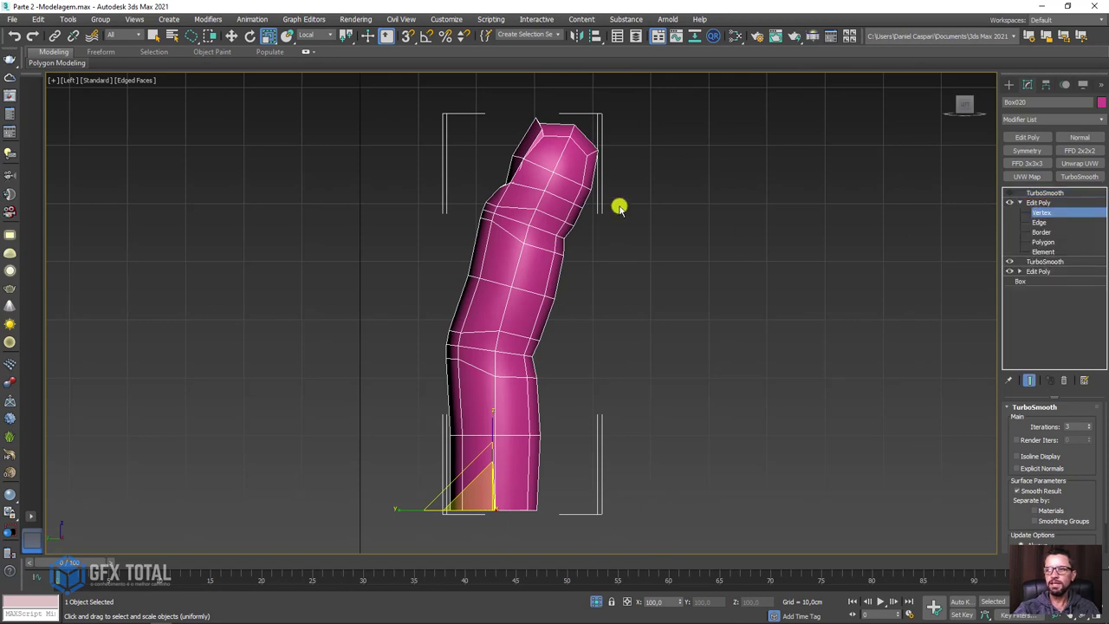
scroll(606, 260, "up", 4)
Step: Reposition the pinkie's lower-joint, upper-joint and tip vertex groups
left_click(479, 253)
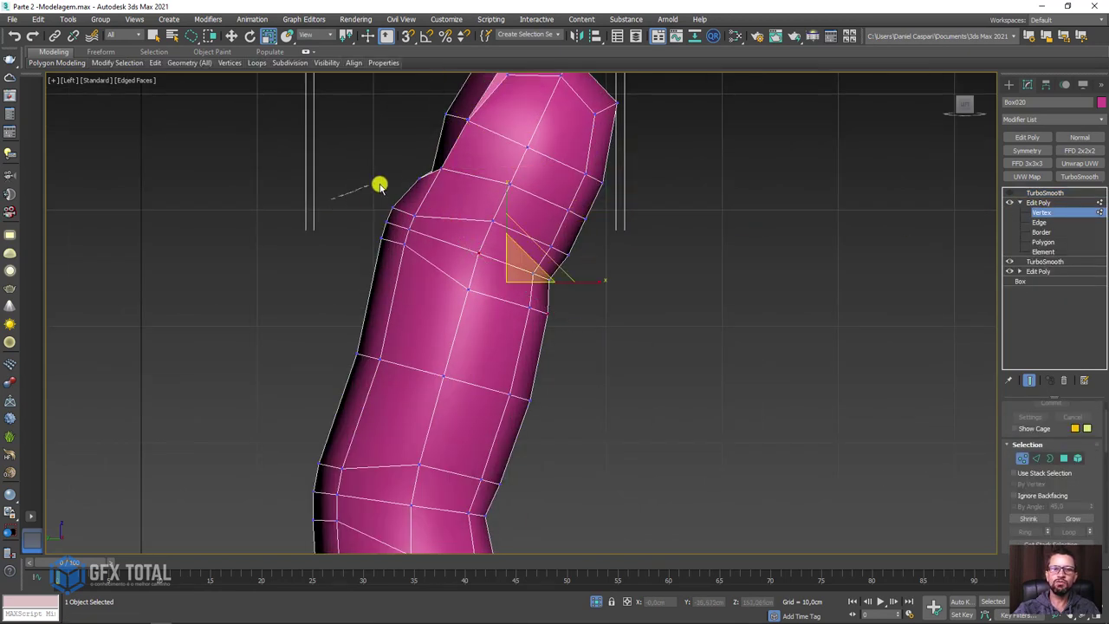
key("w")
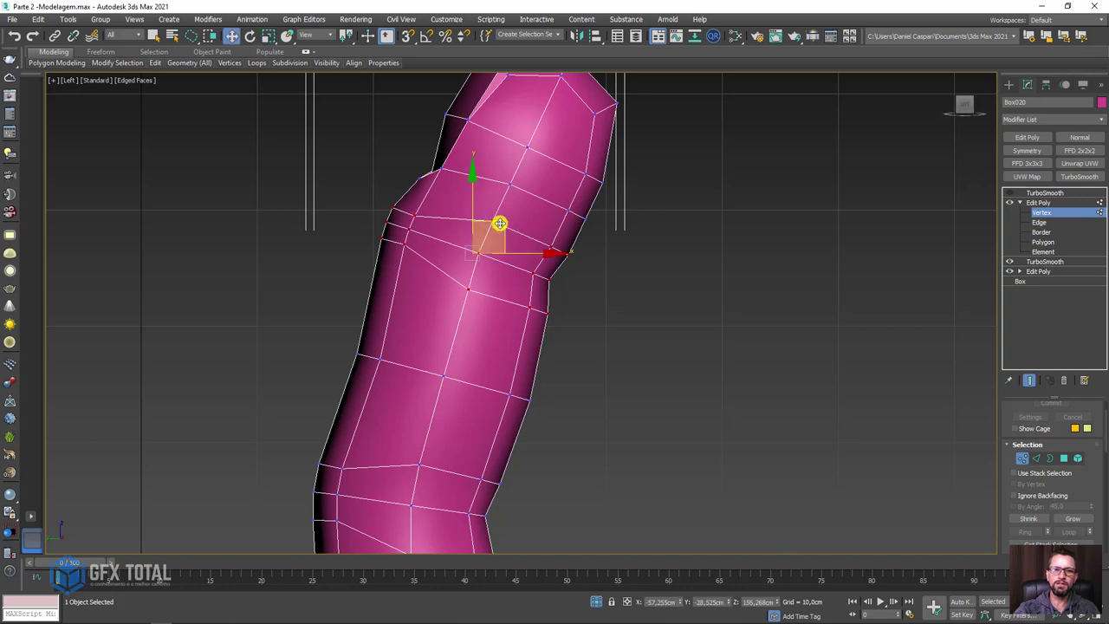
middle_click_drag(488, 262, 457, 336)
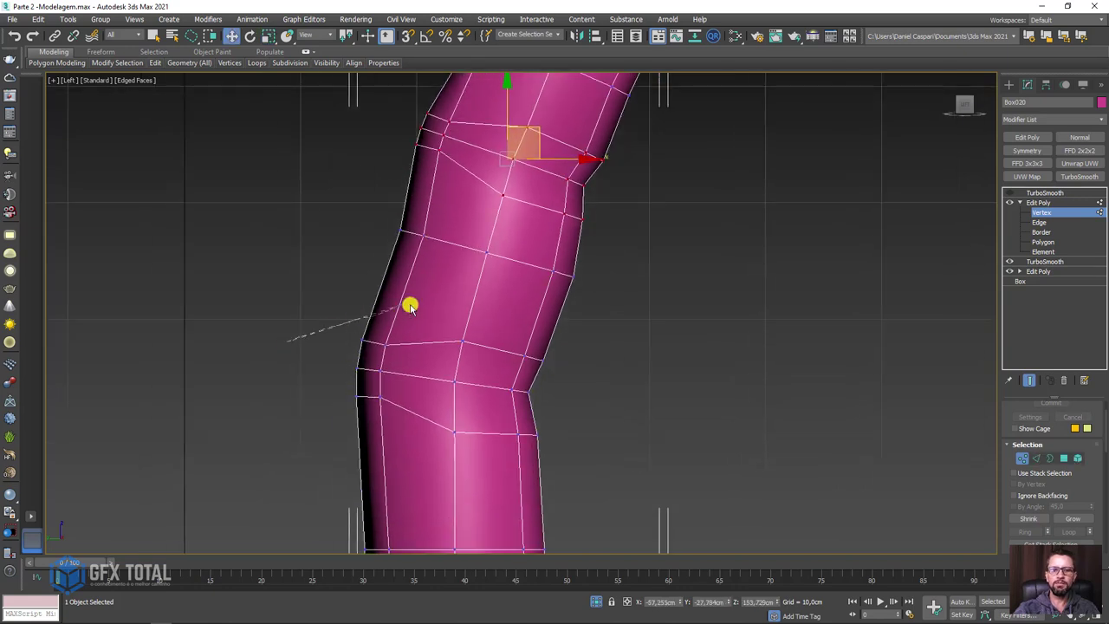
mouse_move(409, 458)
left_mouse_down()
mouse_move(436, 344)
mouse_move(475, 361)
left_mouse_up()
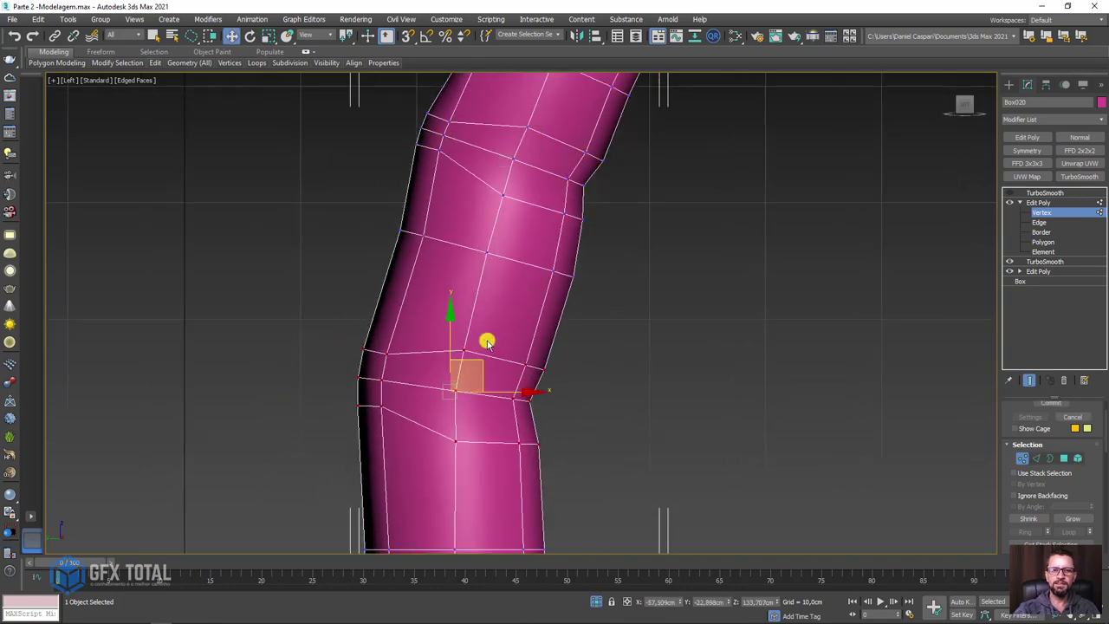
mouse_move(569, 278)
left_mouse_down()
mouse_move(396, 206)
mouse_move(643, 276)
left_mouse_up()
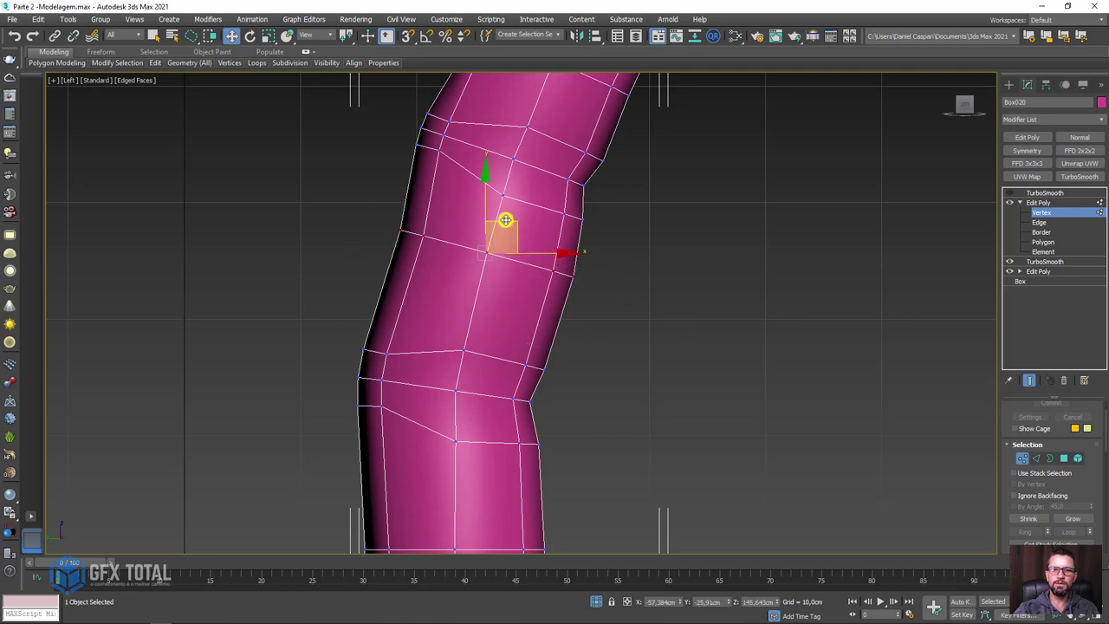
mouse_move(503, 241)
middle_mouse_down("alt")
mouse_move(549, 228)
mouse_move(693, 321)
middle_mouse_up("alt")
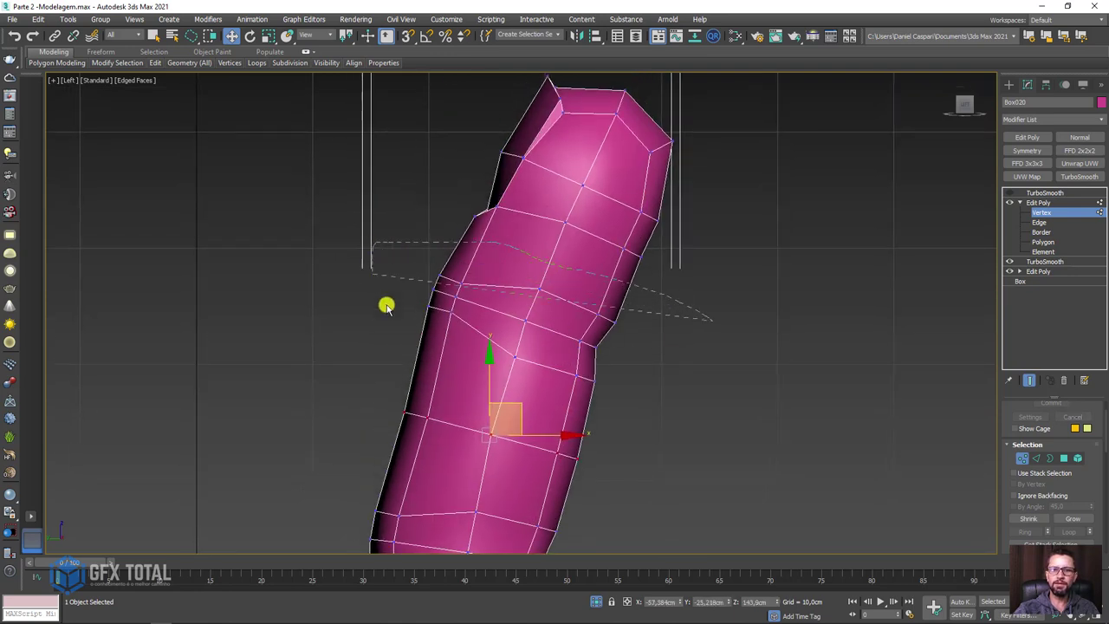
left_click_drag(656, 405, 569, 289)
scroll(681, 273, "down", 5)
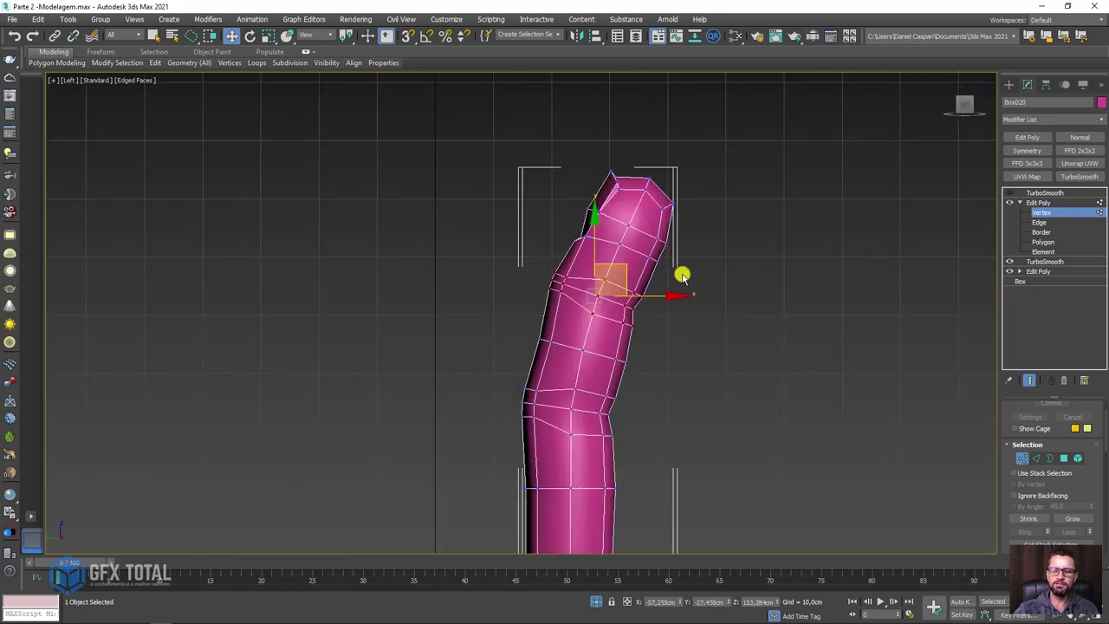
left_click(1056, 200)
key("z")
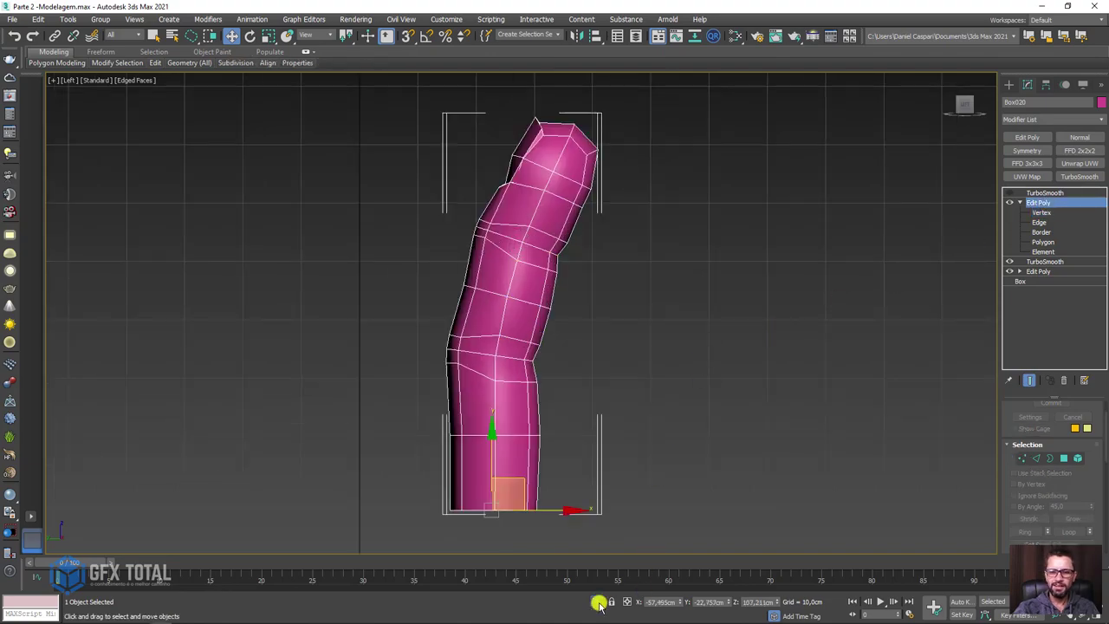
Step: Bring back the whole hand and move the pinkie onto it, rotating about 12° then 6°
left_click(598, 602)
middle_click_drag(619, 391, 720, 399, "alt")
scroll(567, 312, "up", 3)
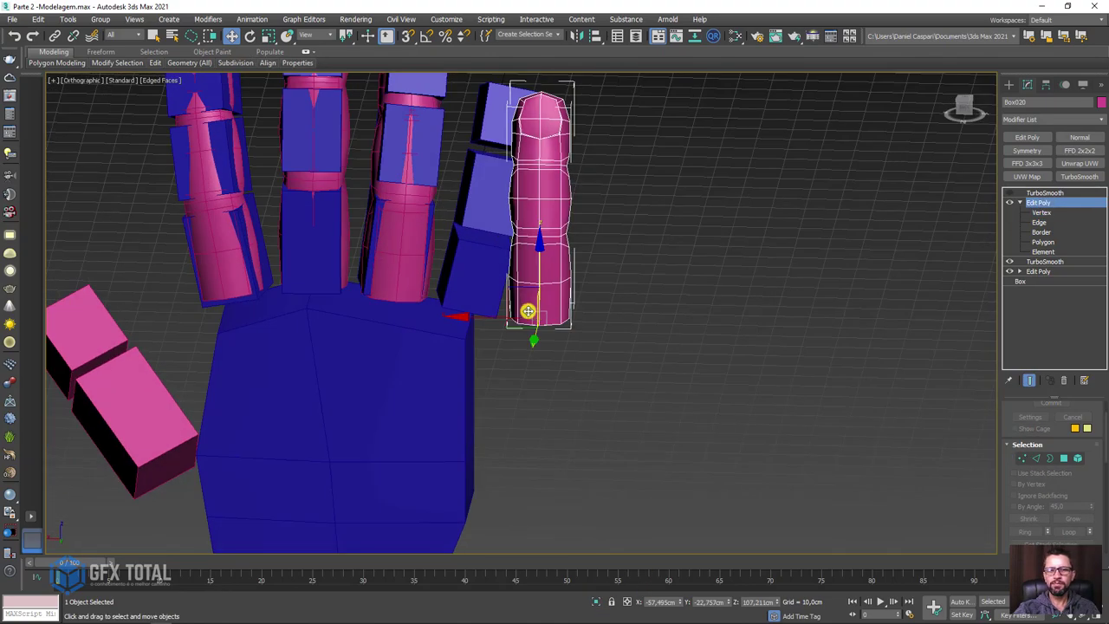
left_click_drag(501, 317, 440, 318)
key("e")
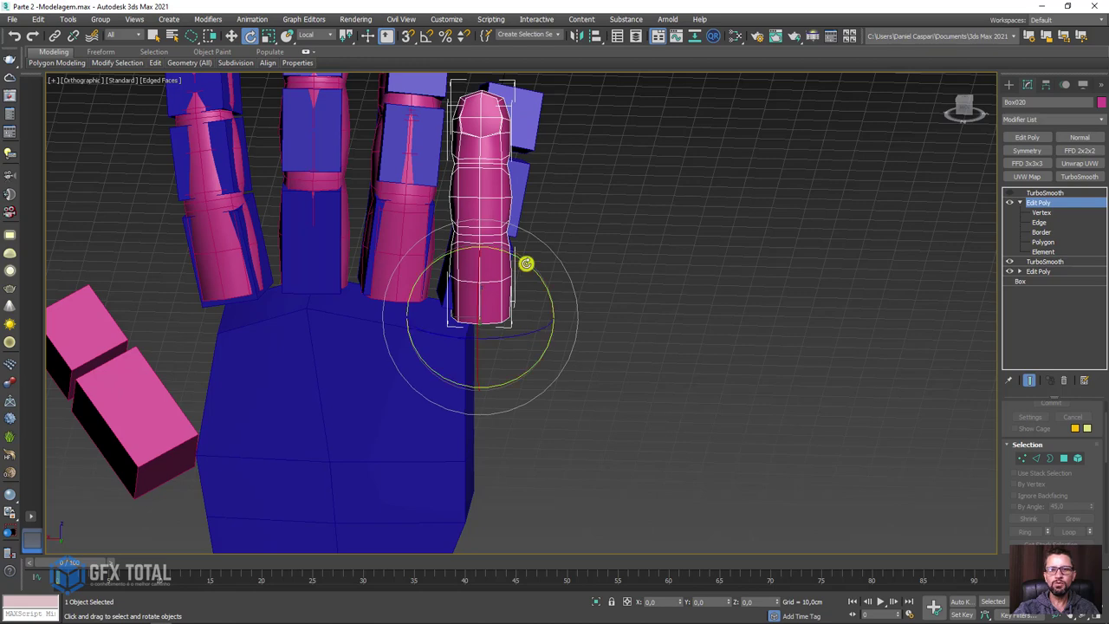
left_click_drag(526, 262, 524, 344)
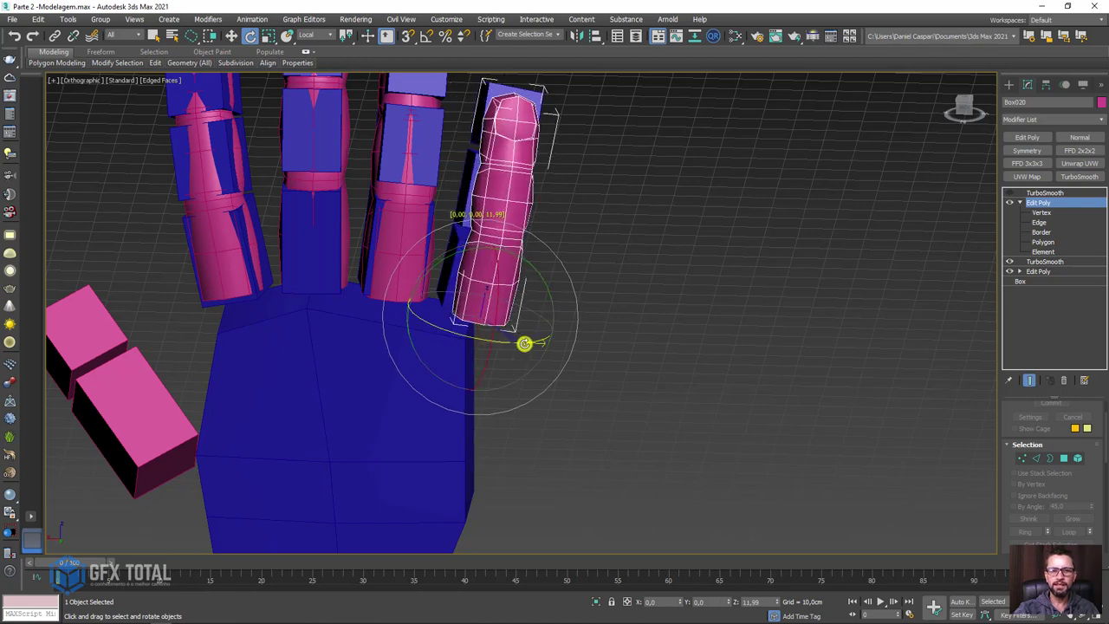
key("w")
middle_click_drag(488, 322, 432, 309, "alt")
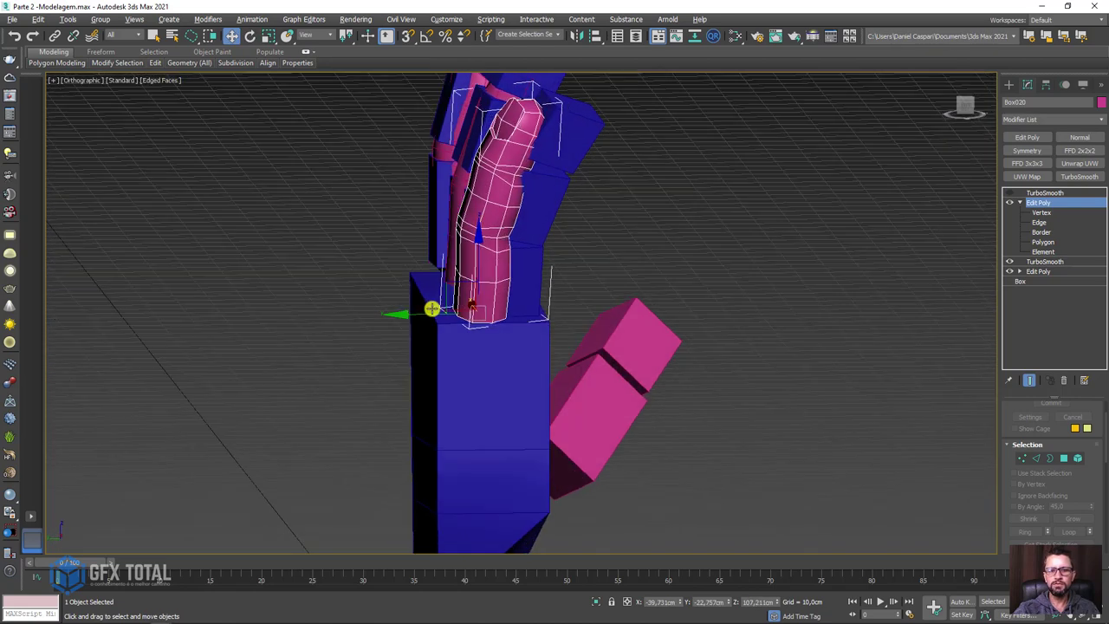
left_click_drag(422, 313, 453, 306)
key("e")
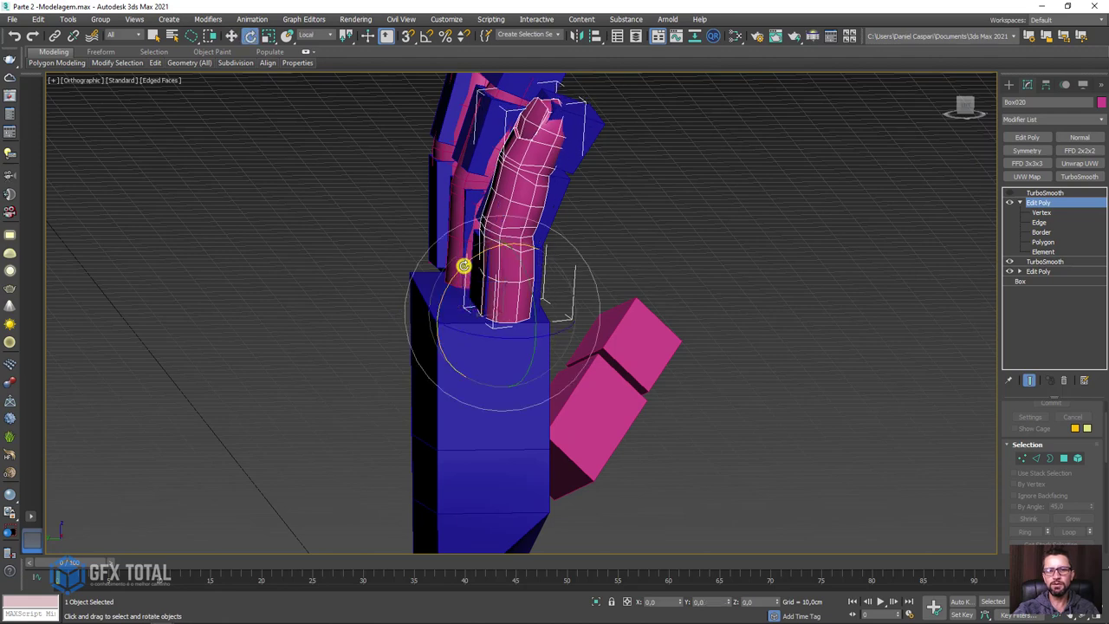
left_click_drag(463, 266, 475, 260)
Step: Nudge the pinkie's base along the top edge of the palm
mouse_move(475, 265)
middle_mouse_down("alt")
mouse_move(590, 280)
mouse_move(614, 329)
middle_mouse_up("alt")
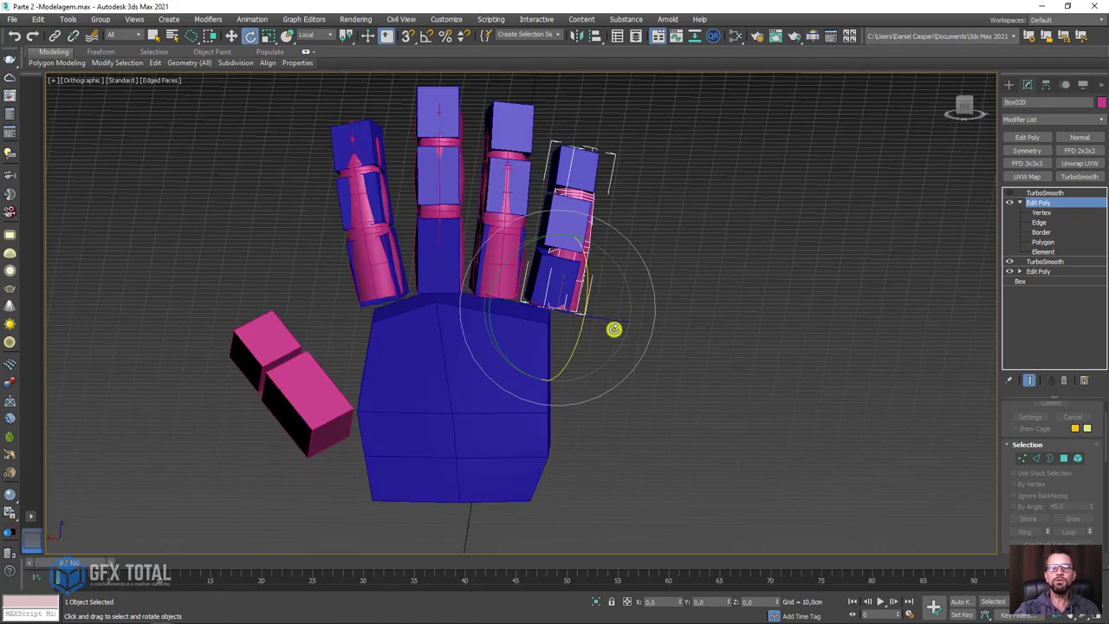
scroll(541, 349, "up", 2)
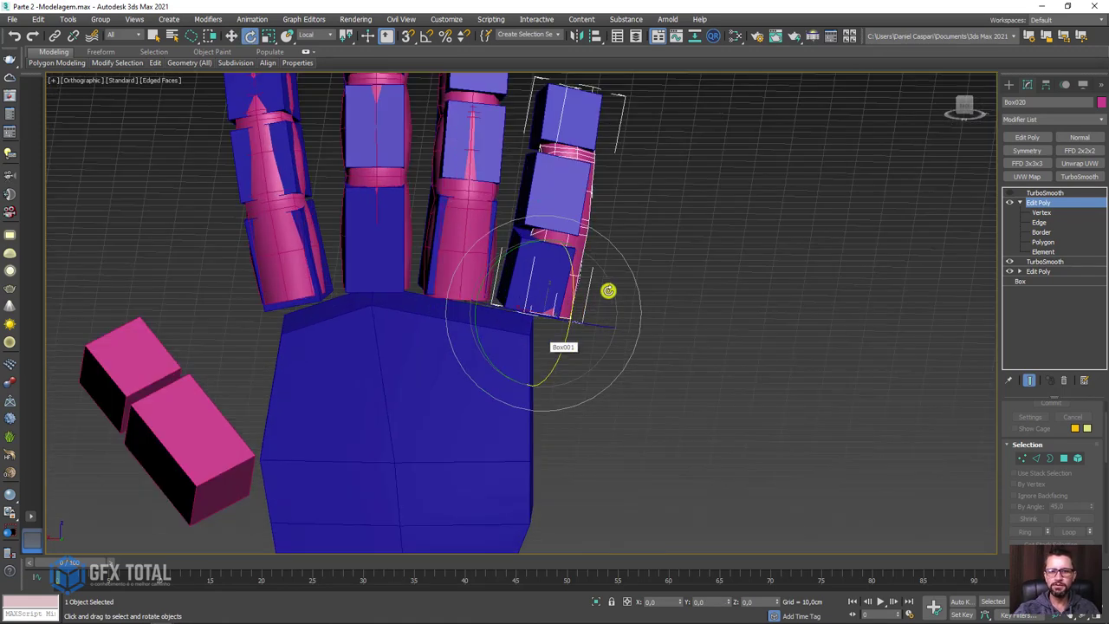
scroll(512, 315, "up", 2)
key("w")
left_click_drag(467, 310, 451, 310)
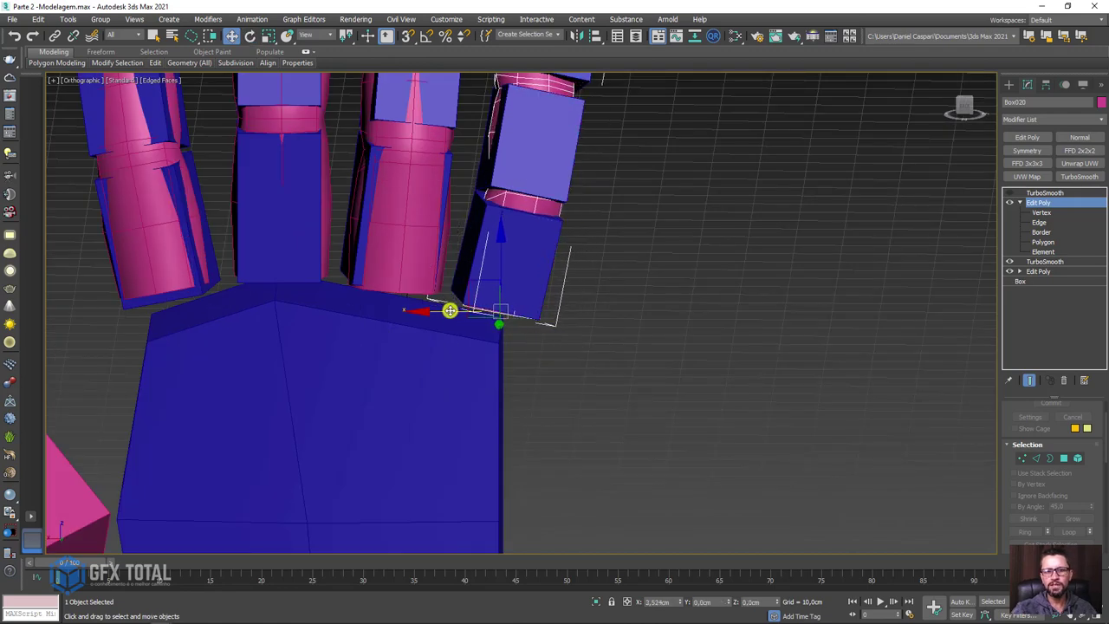
key("e")
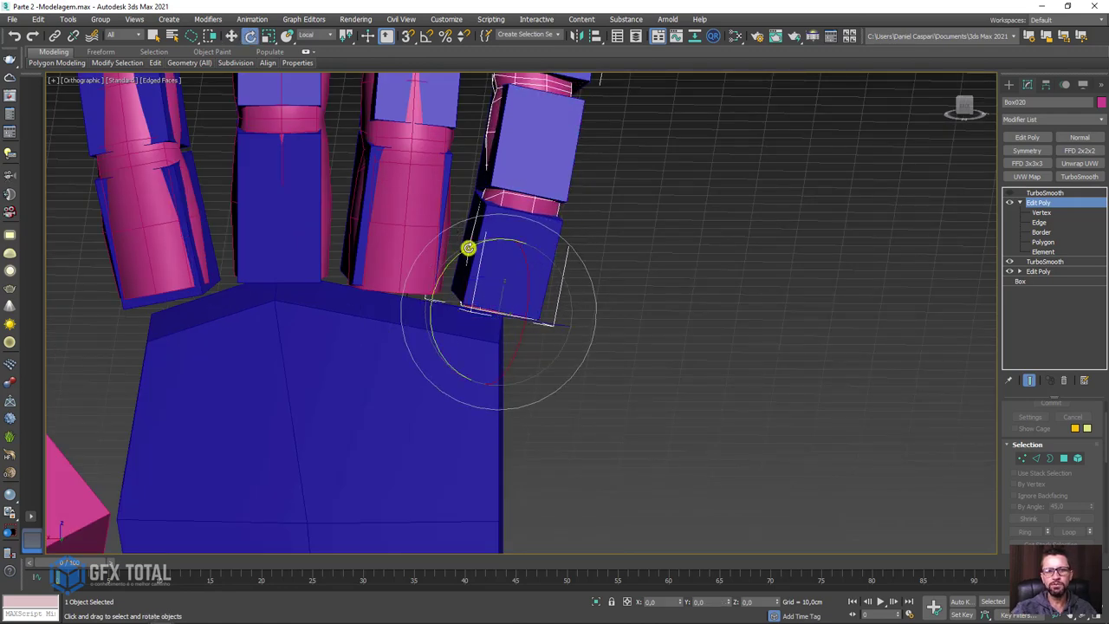
scroll(470, 248, "down", 4)
mouse_move(557, 303)
middle_mouse_down()
mouse_move(582, 310)
mouse_move(693, 220)
mouse_move(442, 363)
middle_mouse_up()
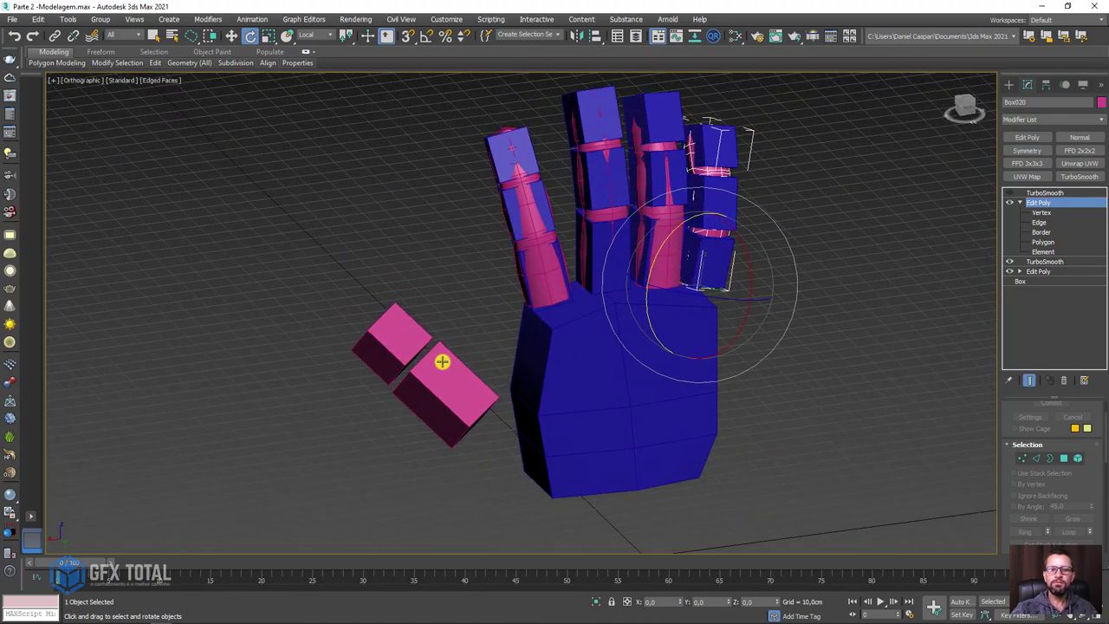
left_click(611, 213)
Step: Shift-drag a copy of middle finger Box017 to the left of the hand
key("w")
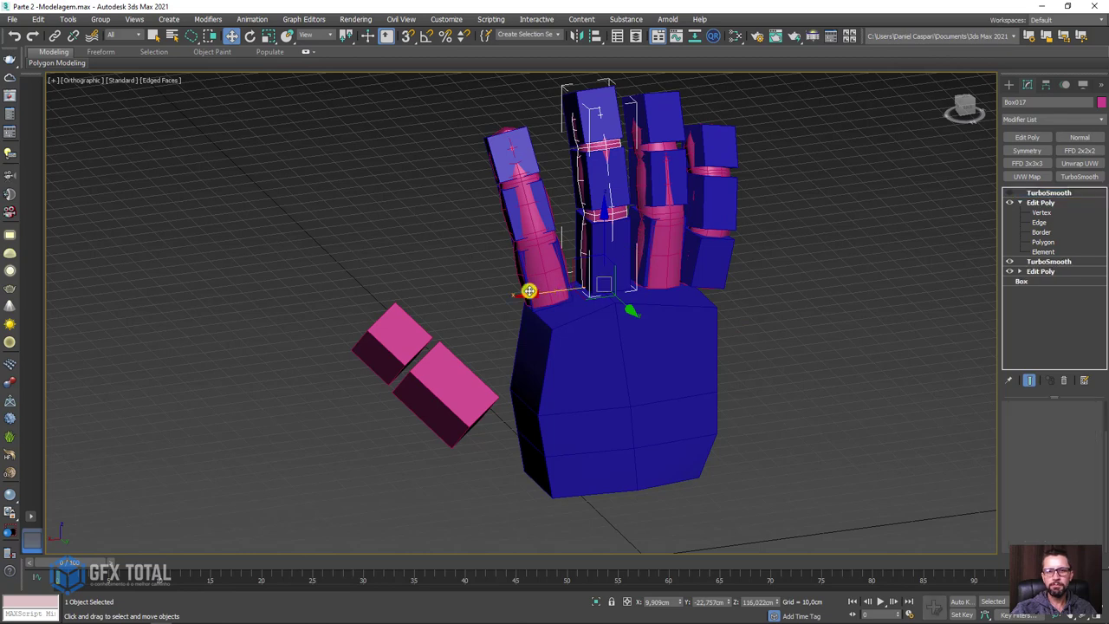
left_click_drag(529, 291, 321, 314, "shift")
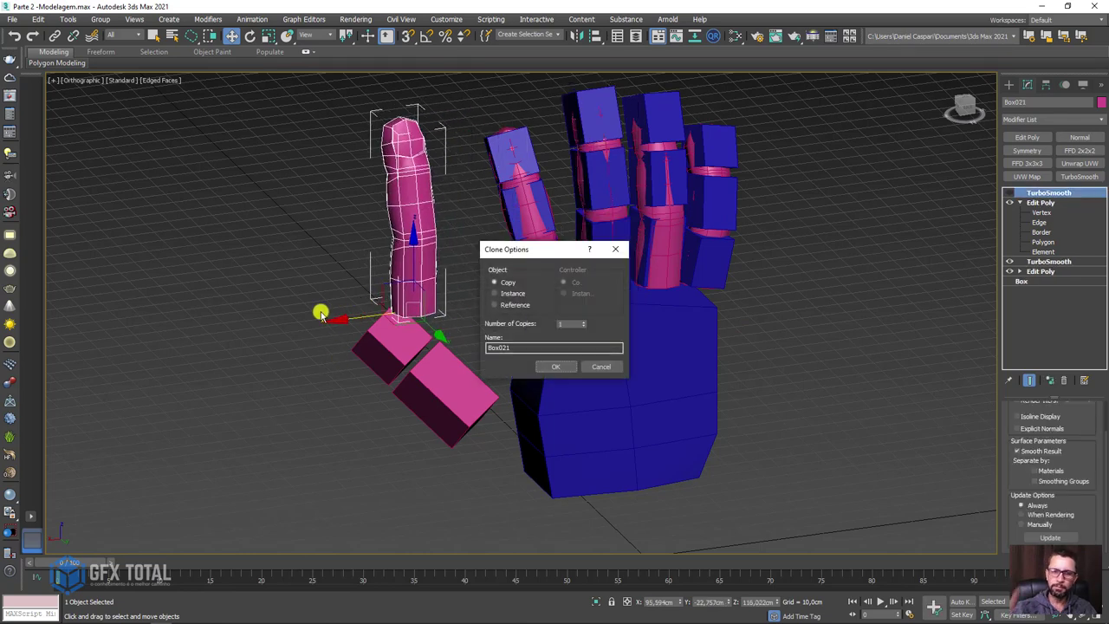
left_click(557, 366)
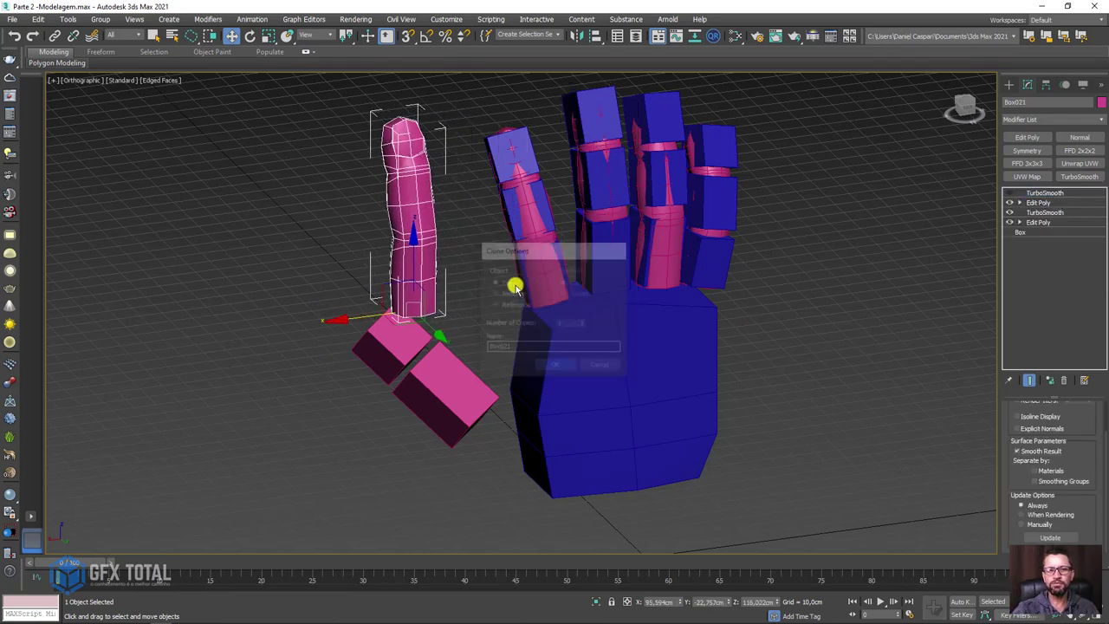
middle_click_drag(515, 285, 478, 305, "alt")
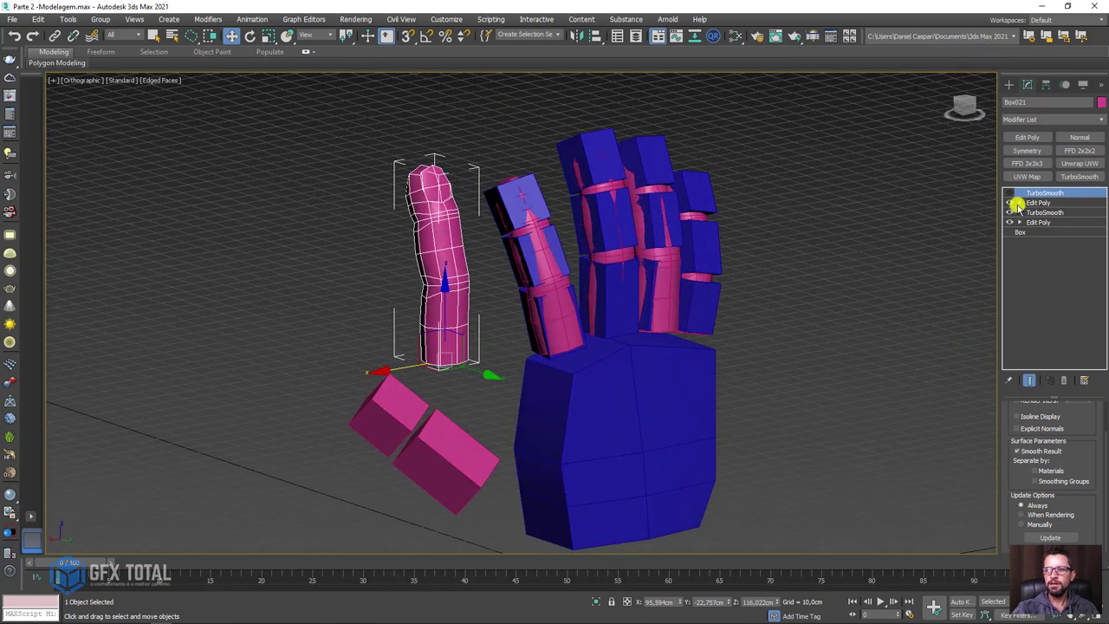
Step: In Polygon level, select most of the copy's faces, growing from its base border
left_click(1019, 203)
left_click(1042, 232)
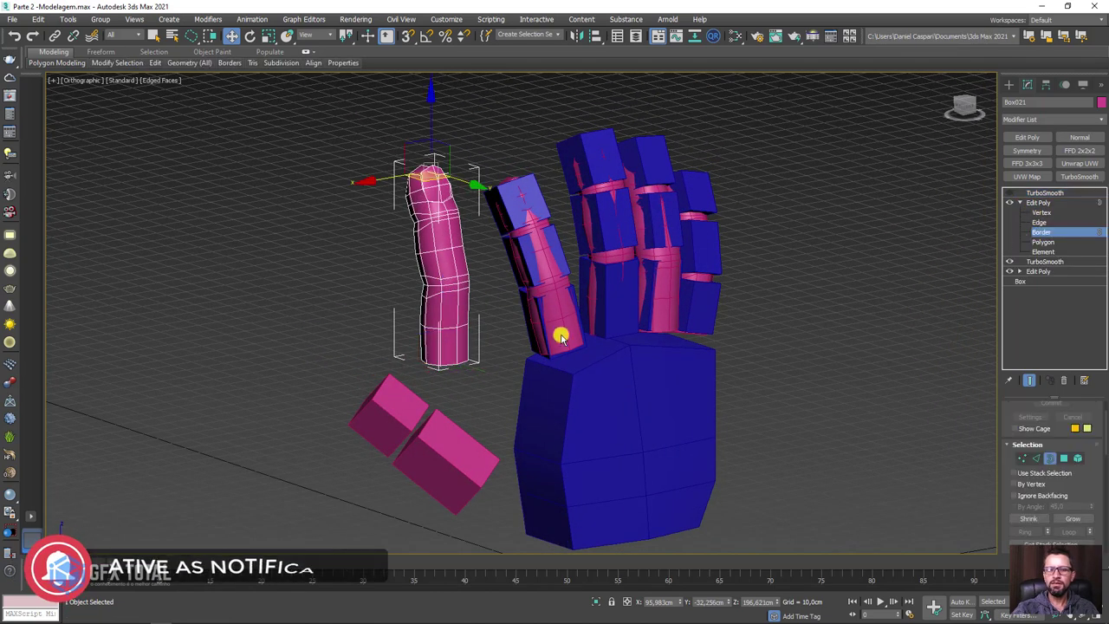
left_click(430, 368)
left_click(1064, 460, "ctrl")
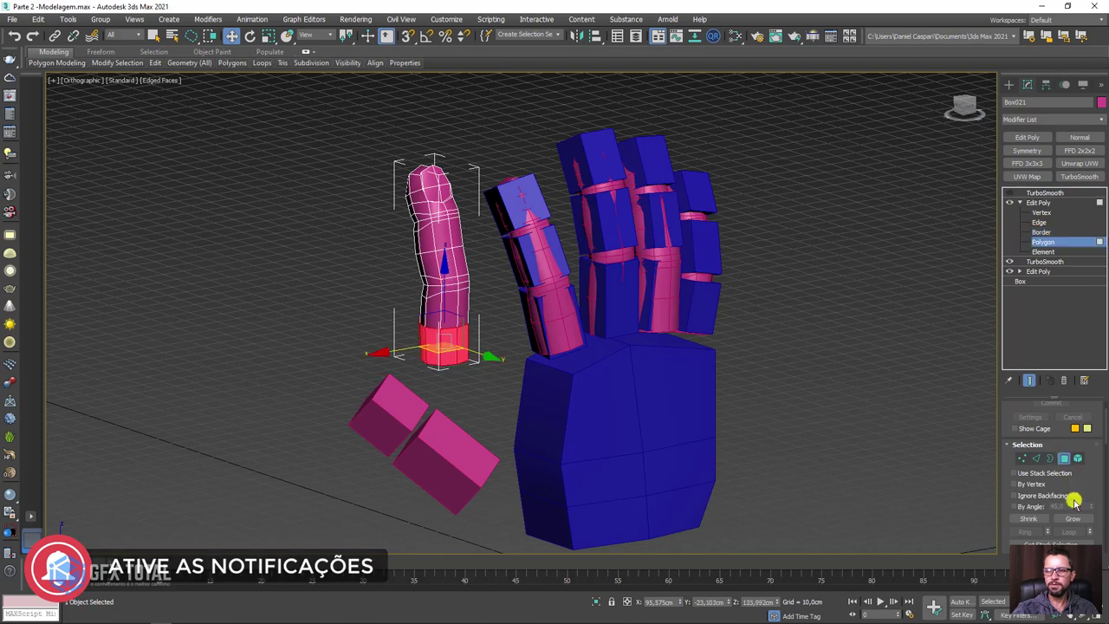
left_click(1073, 523)
left_click(1073, 523)
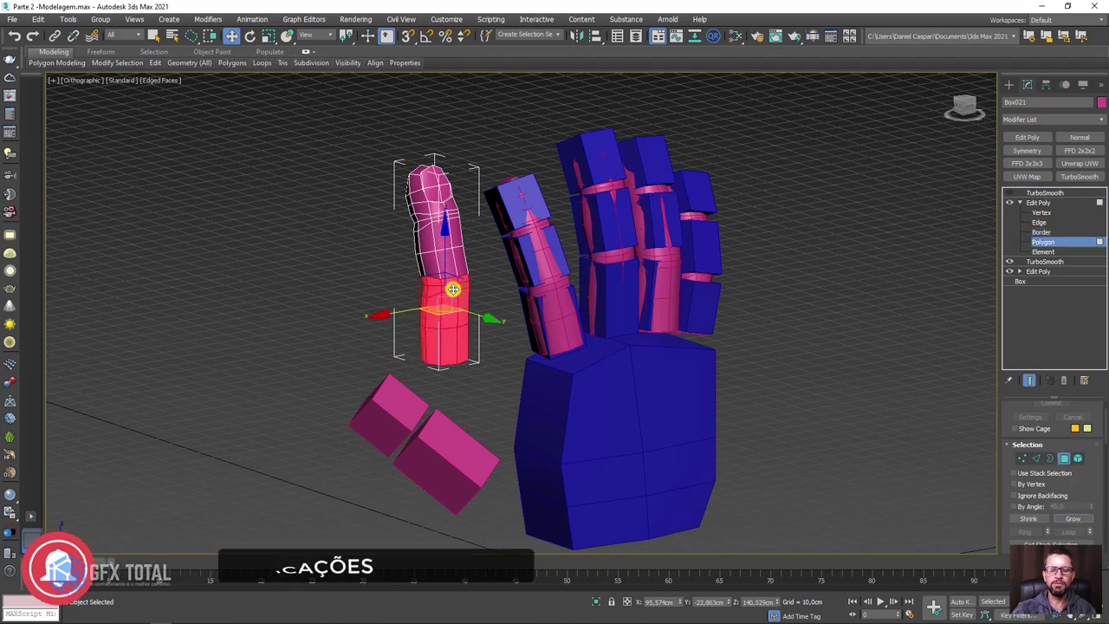
scroll(451, 276, "up", 2)
left_click(1028, 518)
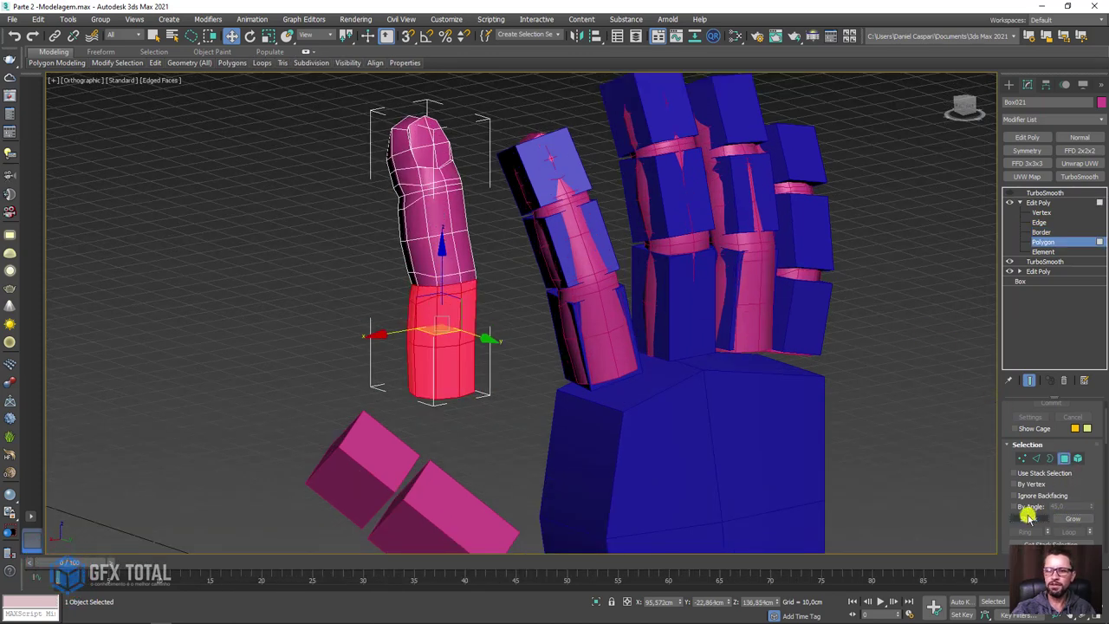
left_click(1028, 517)
mouse_move(785, 426)
middle_mouse_down("alt")
mouse_move(532, 338)
mouse_move(567, 405)
middle_mouse_up("alt")
left_click_drag(568, 405, 362, 99)
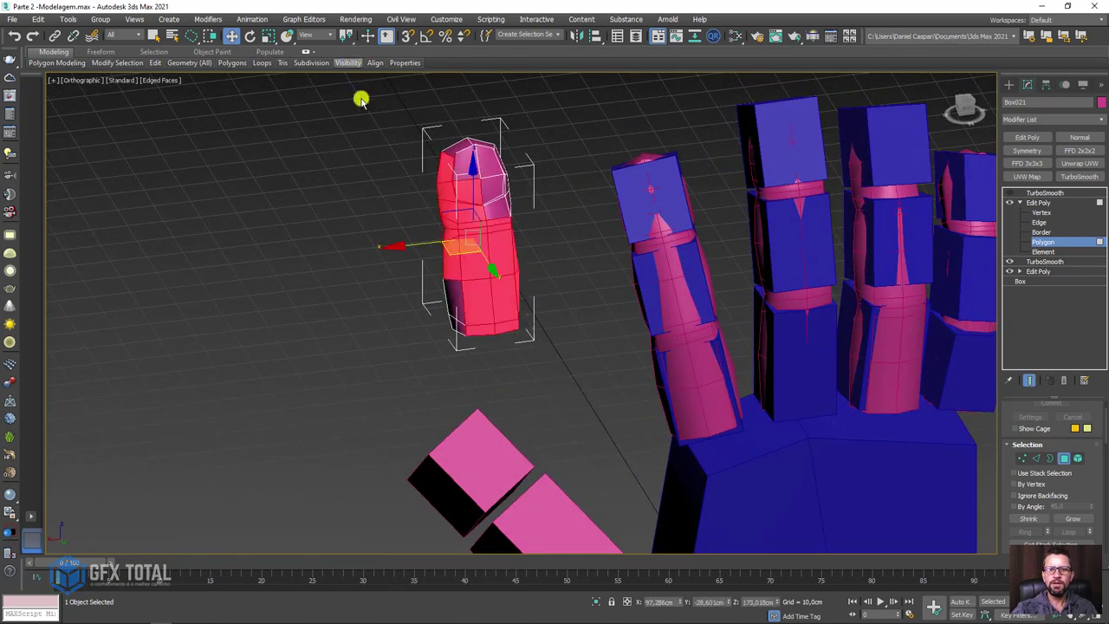
Step: Rotate the selected faces upright and scale them into a shorter, stubbier thumb
key("r")
mouse_move(530, 260)
middle_mouse_down("alt")
mouse_move(577, 275)
mouse_move(499, 276)
mouse_move(528, 243)
mouse_move(526, 203)
middle_mouse_up("alt")
key("e")
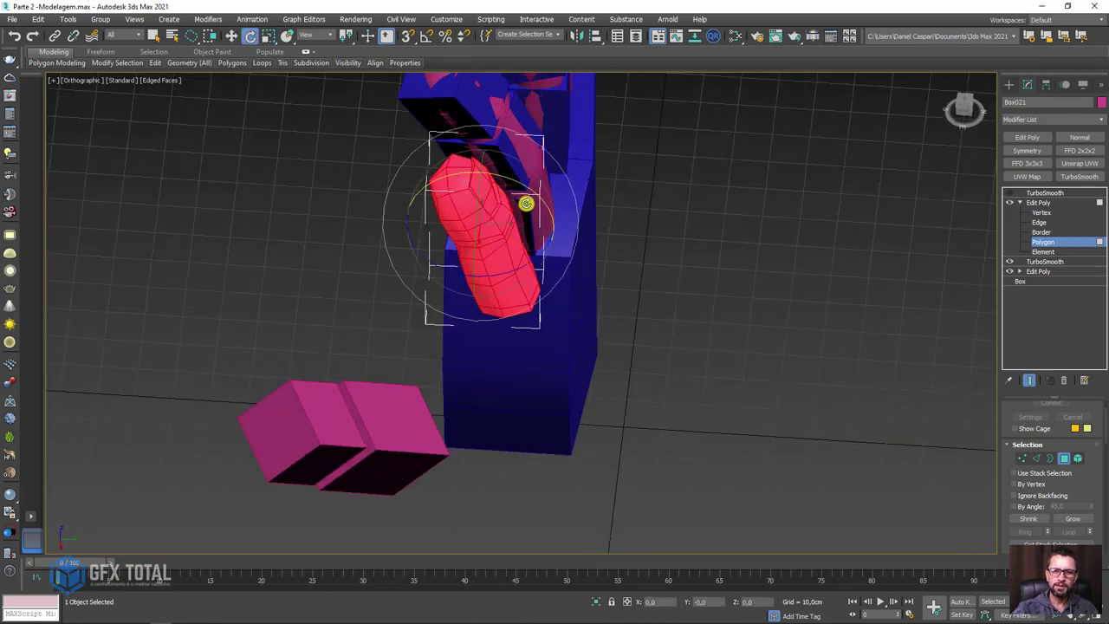
left_click_drag(519, 187, 535, 183)
key("r")
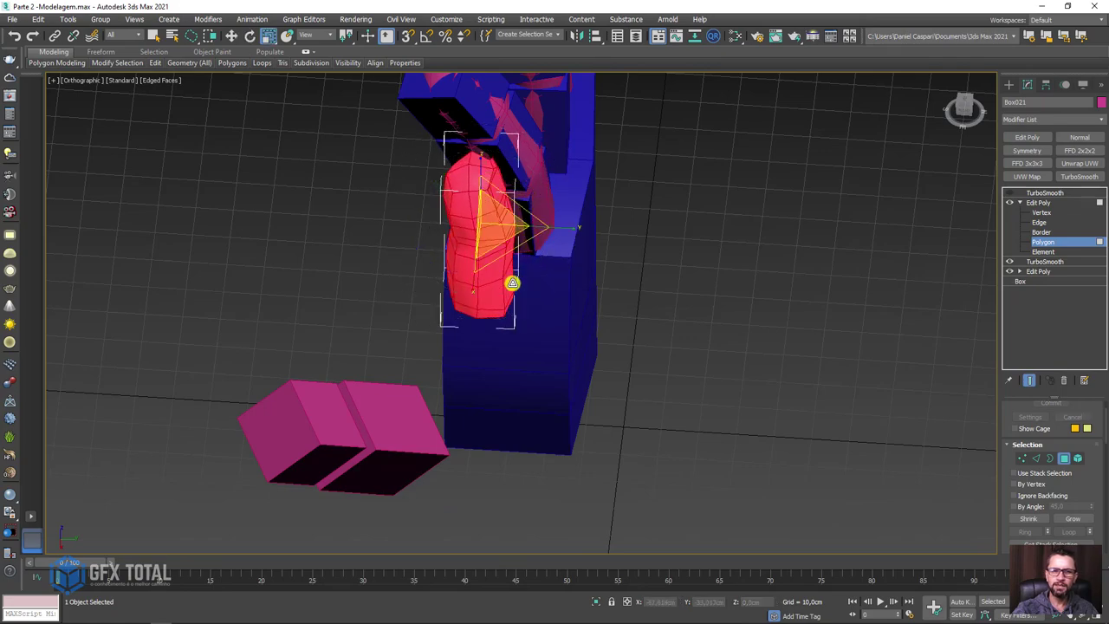
mouse_move(507, 256)
middle_mouse_down("alt")
mouse_move(470, 255)
mouse_move(522, 285)
mouse_move(470, 255)
mouse_move(450, 224)
middle_mouse_up("alt")
key("w")
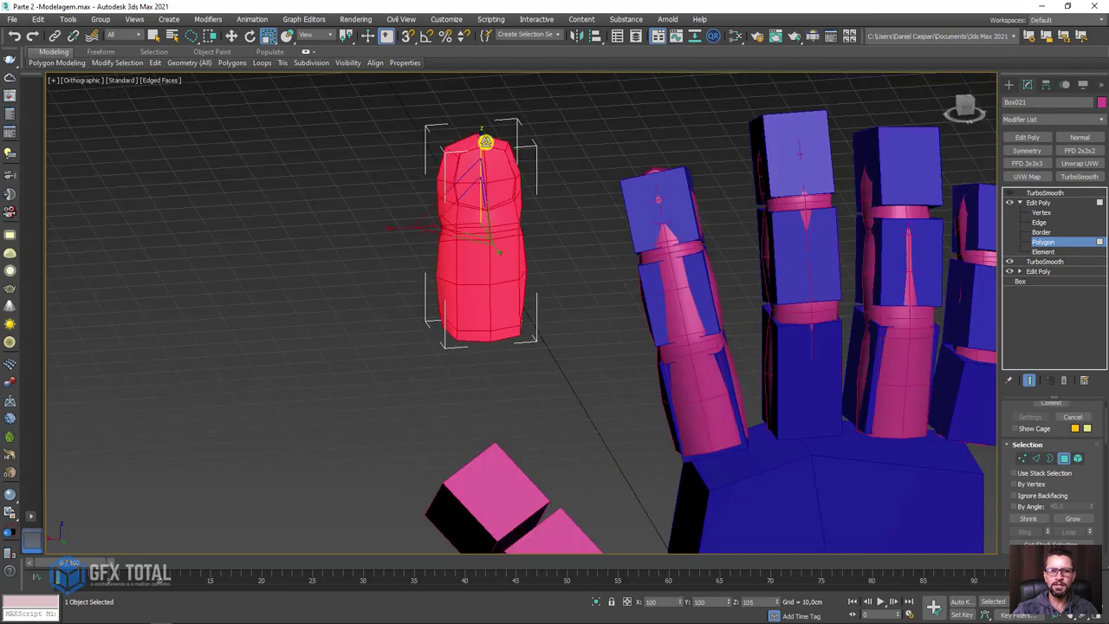
scroll(516, 234, "down", 2)
Step: Exit sub-object editing on Box021, tilt it toward the palm and move it down beside it
left_click(1039, 202)
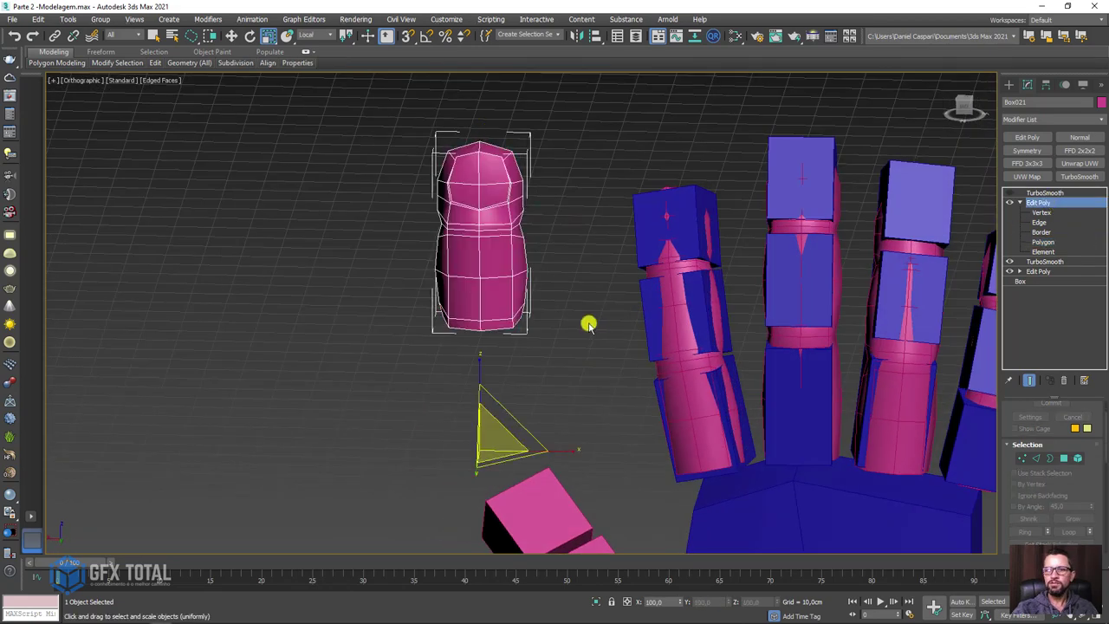
scroll(590, 322, "down", 2)
mouse_move(589, 321)
middle_mouse_down()
mouse_move(582, 242)
mouse_move(568, 263)
middle_mouse_up()
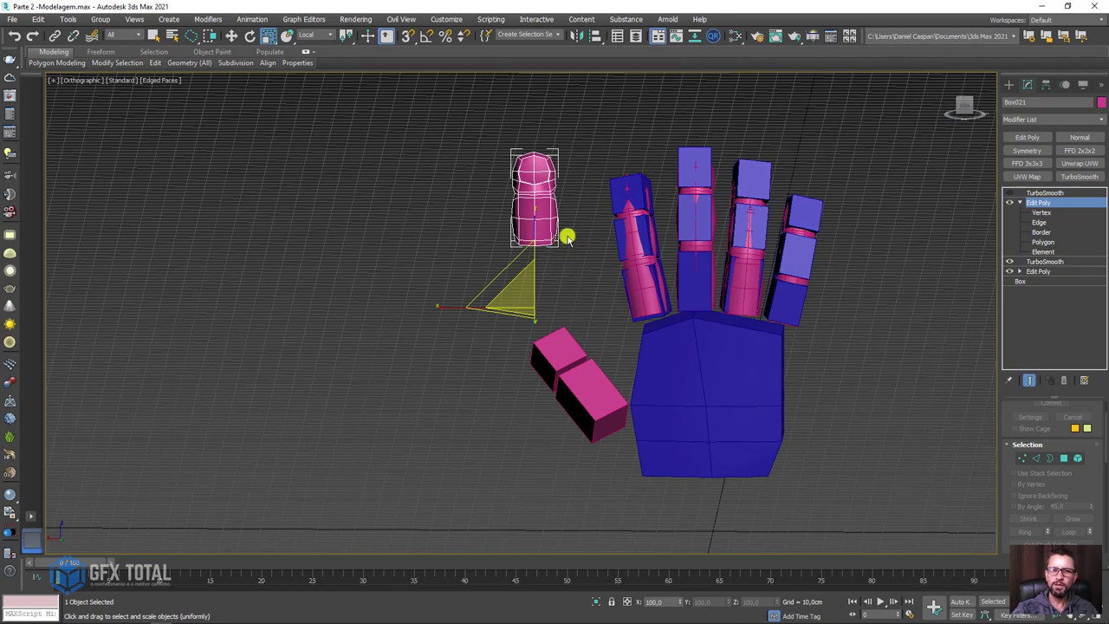
left_click(1043, 251)
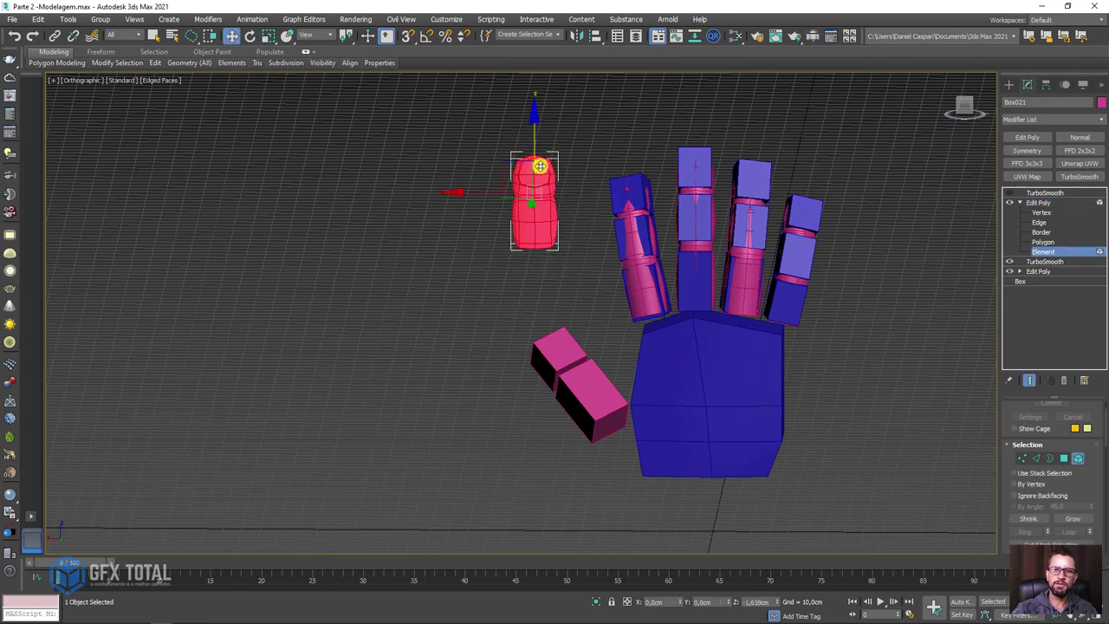
left_click(1016, 203)
key("e")
left_click_drag(564, 240, 545, 249)
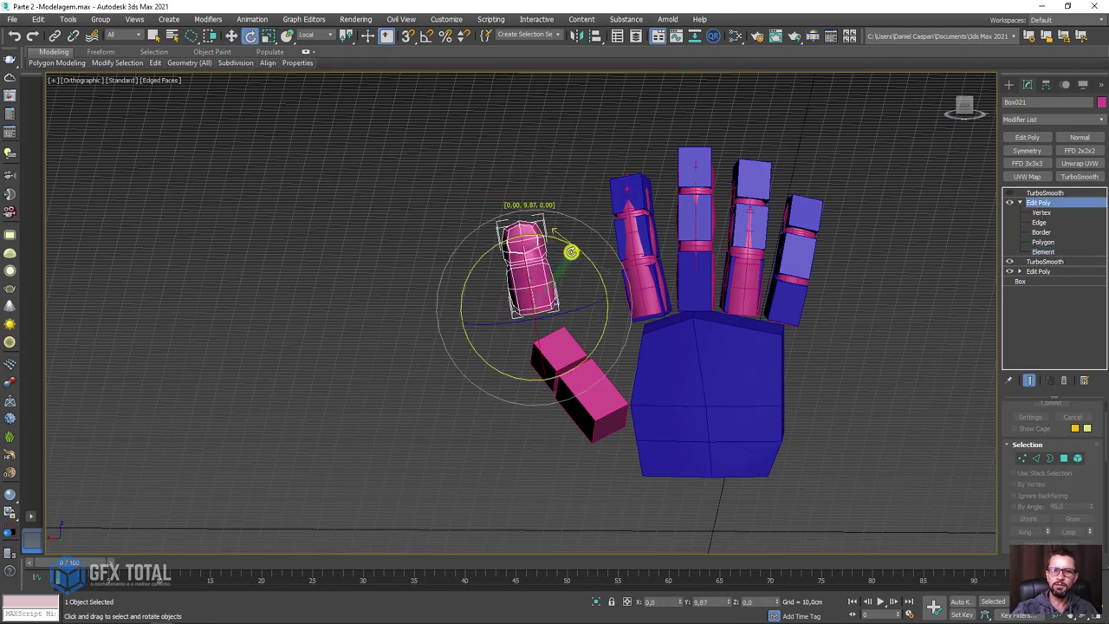
key("w")
left_click_drag(527, 290, 579, 392)
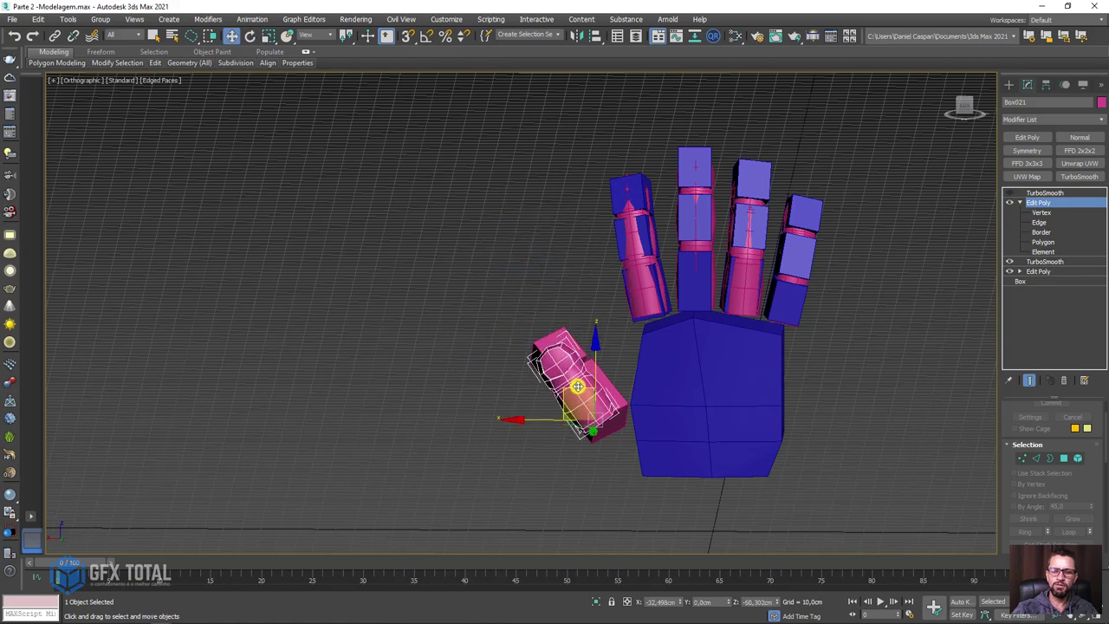
Step: Slide Box021 onto the pink thumb blocks and rotate it to lie along them
mouse_move(579, 391)
middle_mouse_down("alt")
mouse_move(672, 406)
mouse_move(609, 414)
middle_mouse_up("alt")
mouse_move(633, 412)
left_mouse_down()
mouse_move(529, 403)
mouse_move(455, 419)
left_mouse_up()
key("e")
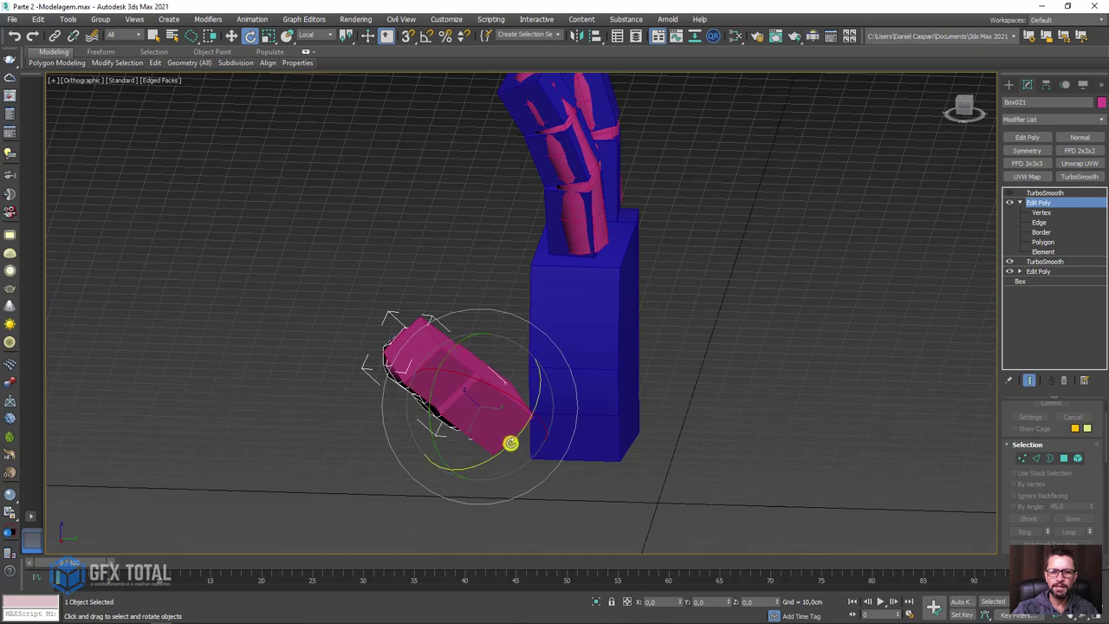
left_click_drag(508, 443, 493, 421)
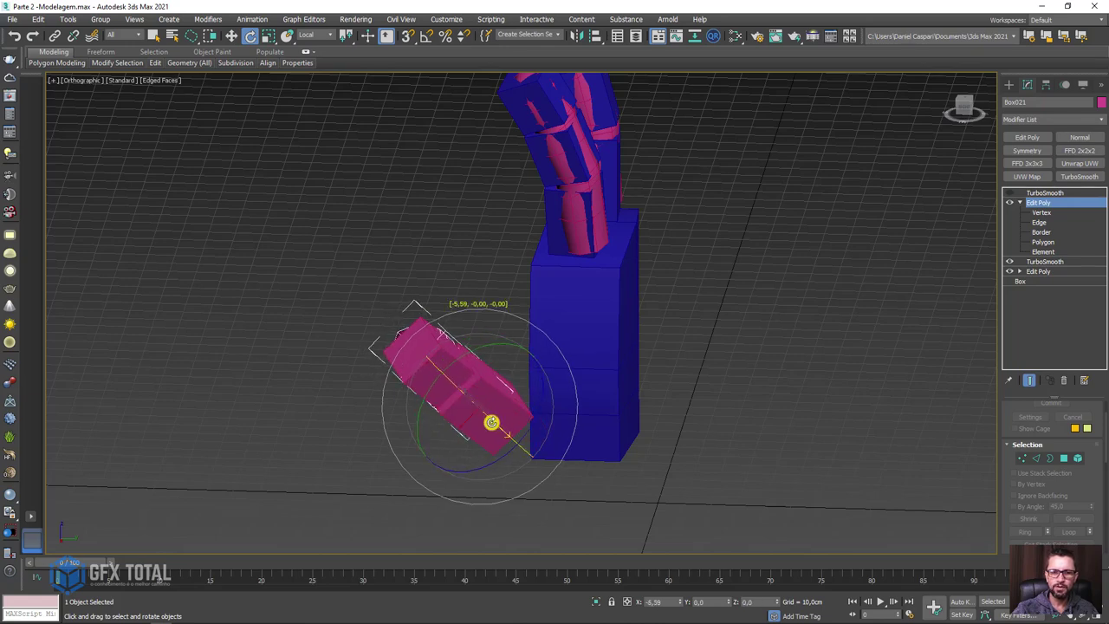
key("w")
mouse_move(493, 422)
middle_mouse_down("alt")
mouse_move(508, 401)
mouse_move(464, 371)
mouse_move(490, 391)
mouse_move(503, 293)
middle_mouse_up("alt")
scroll(464, 371, "up", 3)
scroll(465, 247, "up", 3)
Step: Recolour both pink thumb blocks blue
left_click(464, 247)
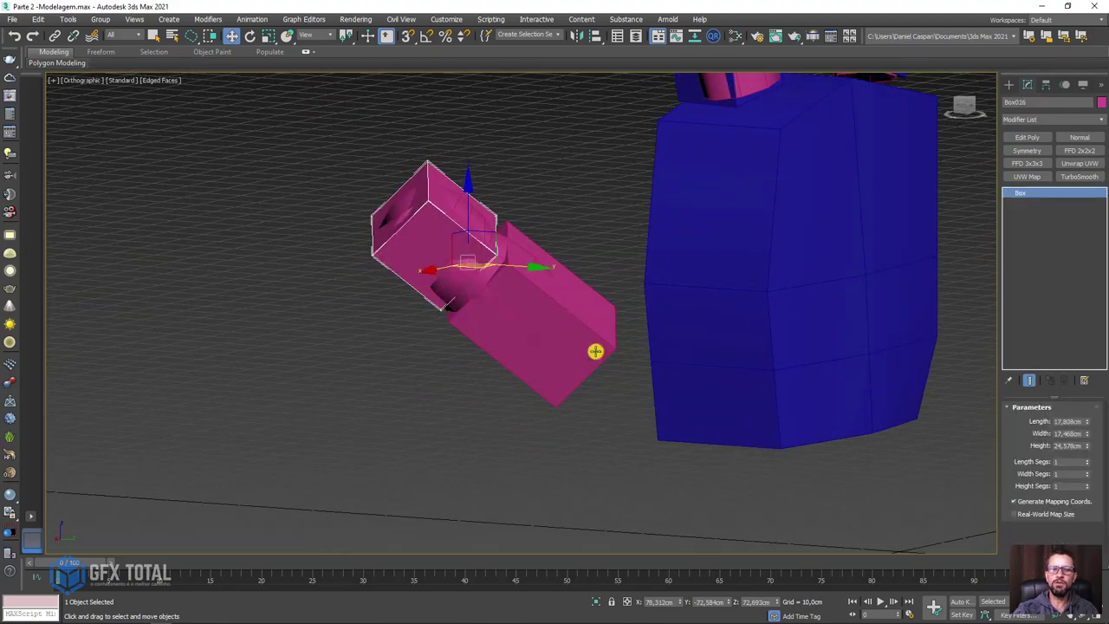
left_click(588, 353, "ctrl")
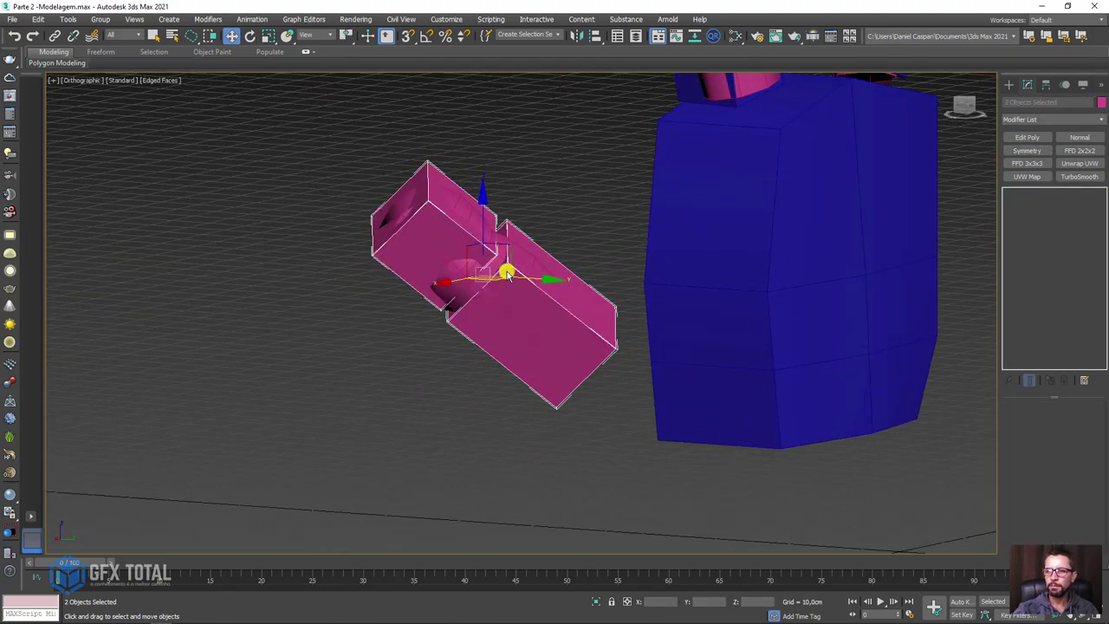
left_click(613, 372)
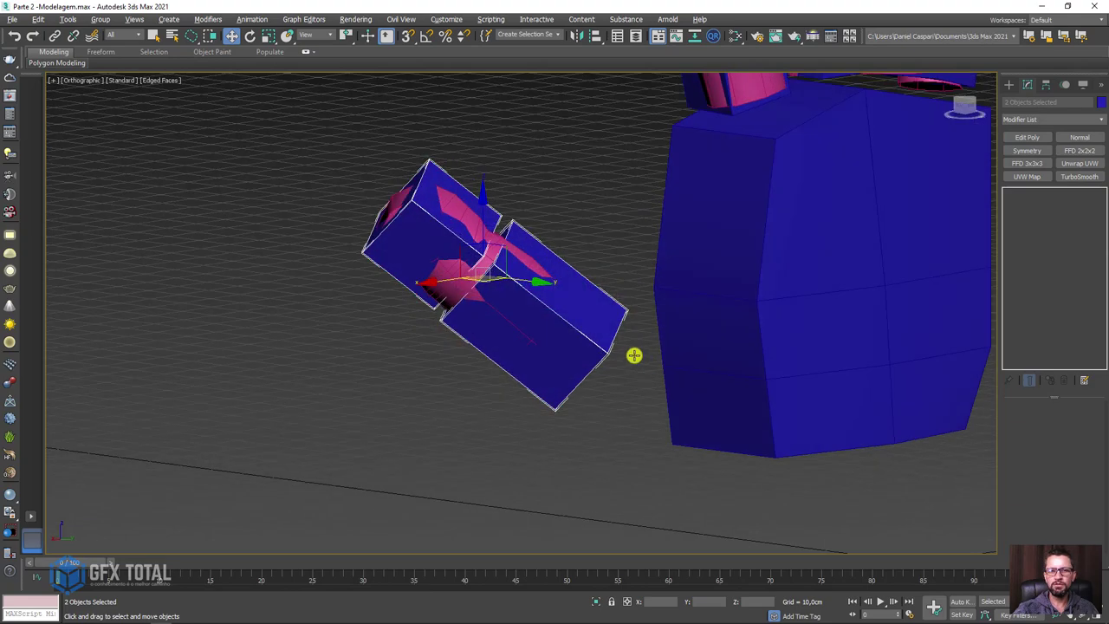
mouse_move(634, 355)
middle_mouse_down("alt")
mouse_move(518, 252)
mouse_move(612, 283)
mouse_move(584, 268)
mouse_move(563, 283)
mouse_move(589, 297)
mouse_move(584, 285)
mouse_move(584, 319)
mouse_move(547, 332)
middle_mouse_up("alt")
Step: Enlarge Box021 slightly, then rotate and nudge it into alignment over the thumb blocks
left_click(491, 236)
key("r")
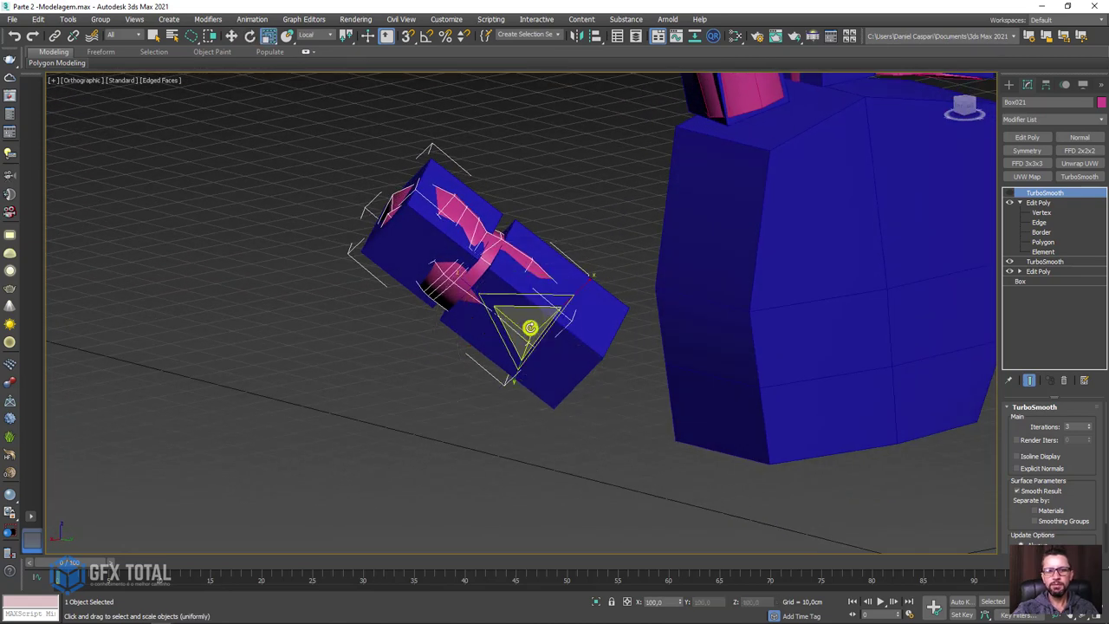
mouse_move(527, 321)
left_mouse_down()
mouse_move(543, 324)
mouse_move(538, 306)
mouse_move(577, 335)
mouse_move(567, 321)
mouse_move(562, 338)
left_mouse_up()
key("w")
middle_click_drag(561, 338, 506, 364, "alt")
key("e")
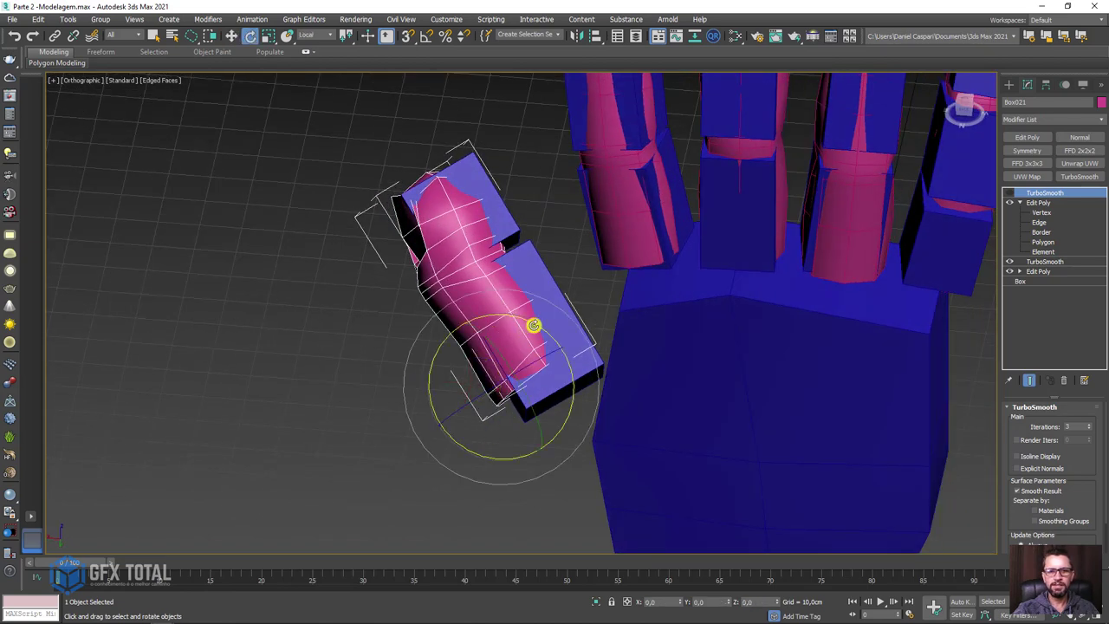
left_click_drag(532, 324, 540, 324)
key("w")
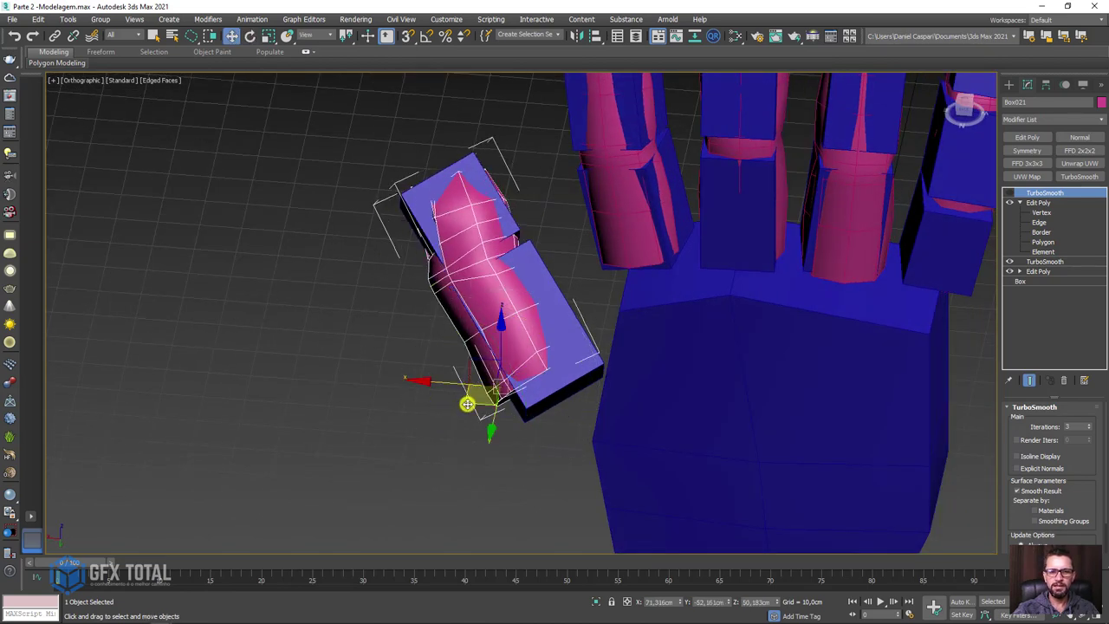
left_click_drag(467, 404, 486, 404)
key("e")
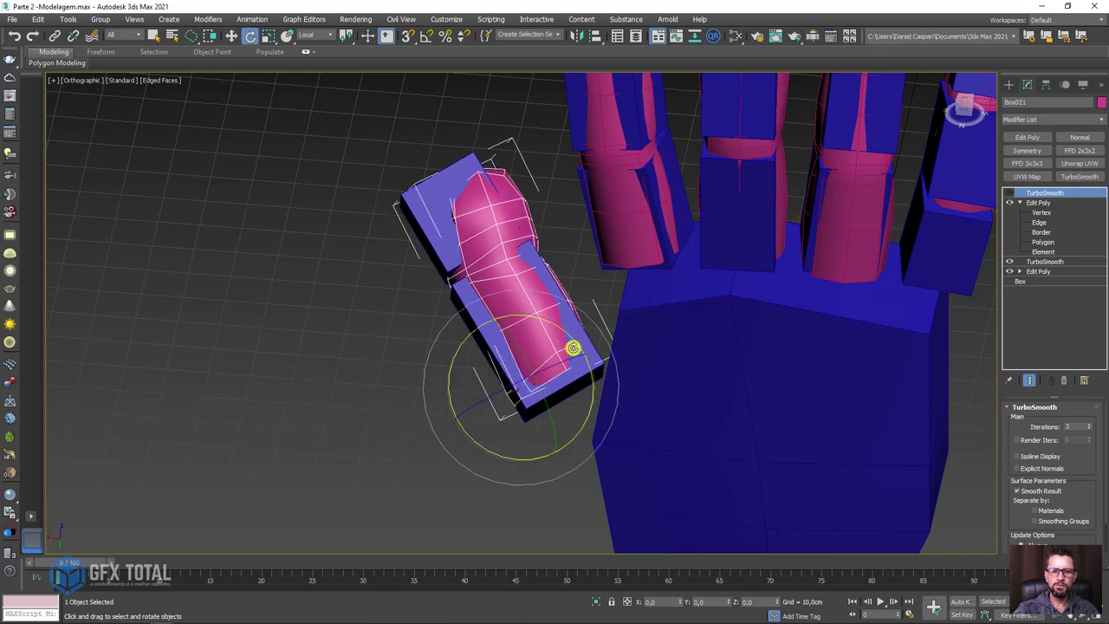
left_click_drag(572, 347, 567, 338)
Step: Rotate the thumb segment and blue guide box Box016 into matching alignment
mouse_move(567, 338)
middle_mouse_down("alt")
mouse_move(579, 392)
mouse_move(433, 240)
middle_mouse_up("alt")
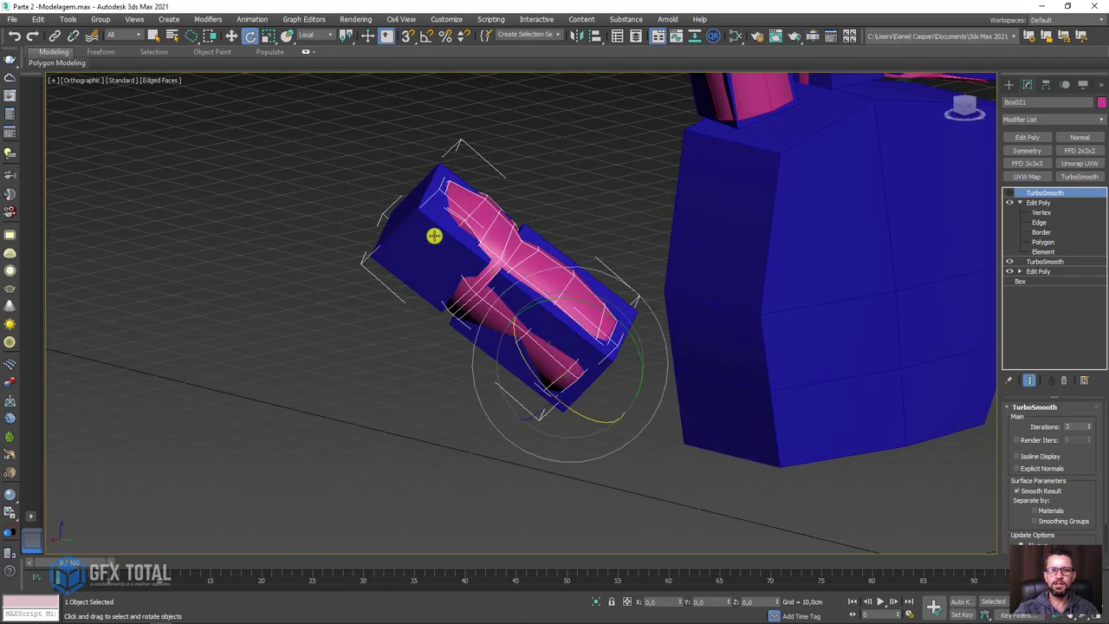
left_click(495, 287)
middle_click_drag(495, 287, 451, 329, "alt")
left_click_drag(446, 338, 441, 335)
mouse_move(441, 335)
middle_mouse_down("alt")
mouse_move(508, 389)
mouse_move(551, 336)
mouse_move(710, 342)
mouse_move(629, 385)
middle_mouse_up("alt")
left_click(614, 341)
Step: From a front view, select the four fingers' blue guide boxes, excluding the extra pinky box
scroll(629, 386, "down", 4)
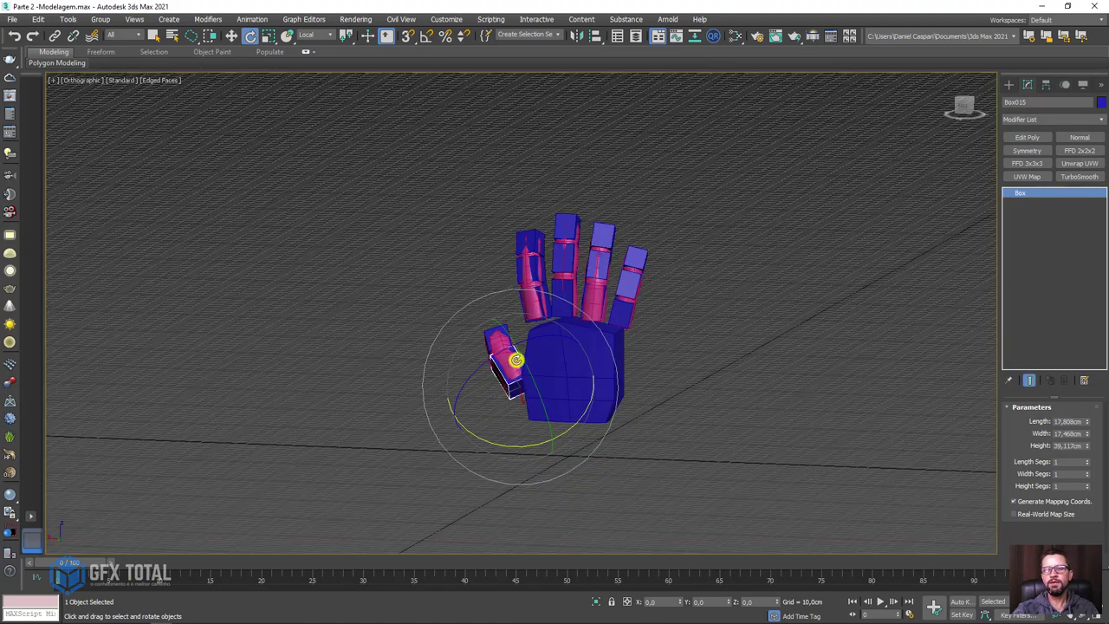
middle_click_drag(513, 361, 558, 357, "alt")
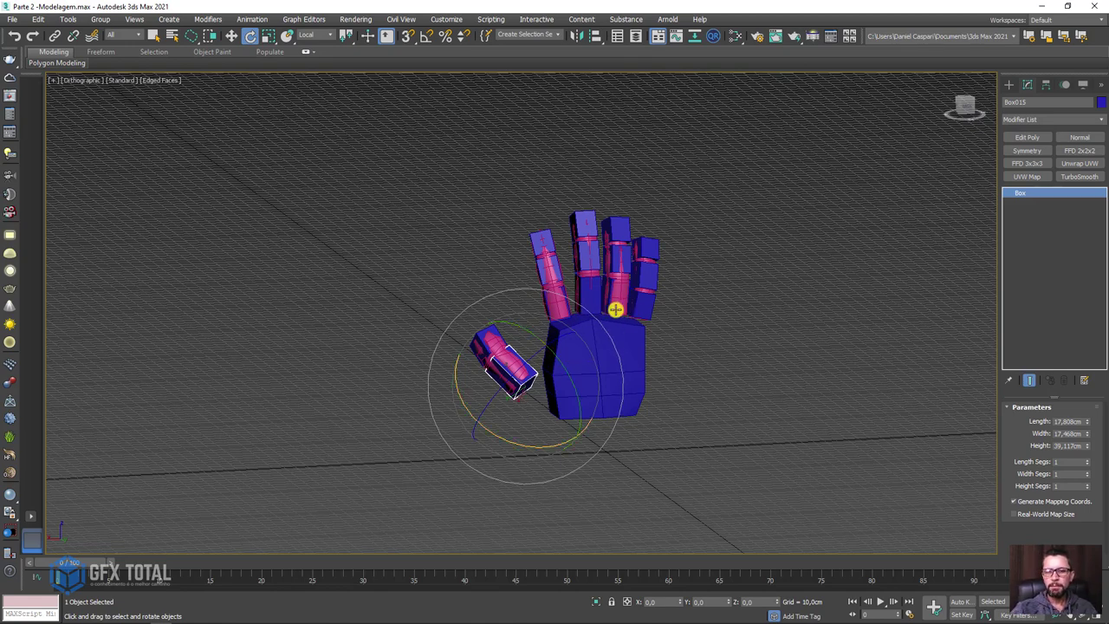
middle_click_drag(637, 358, 513, 265, "alt")
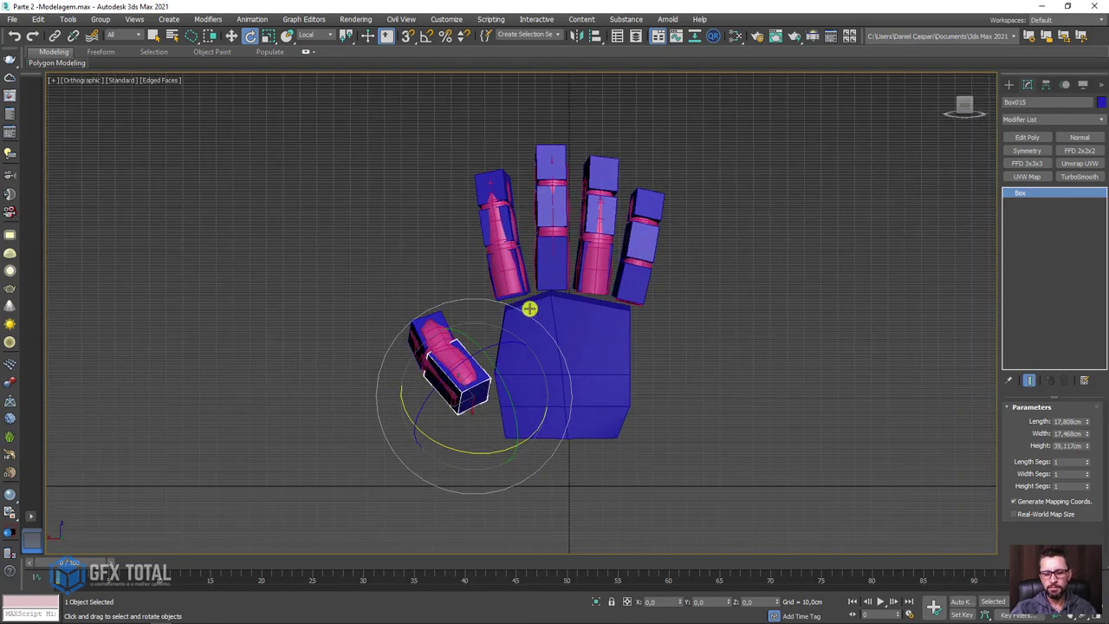
middle_click_drag(530, 309, 577, 335)
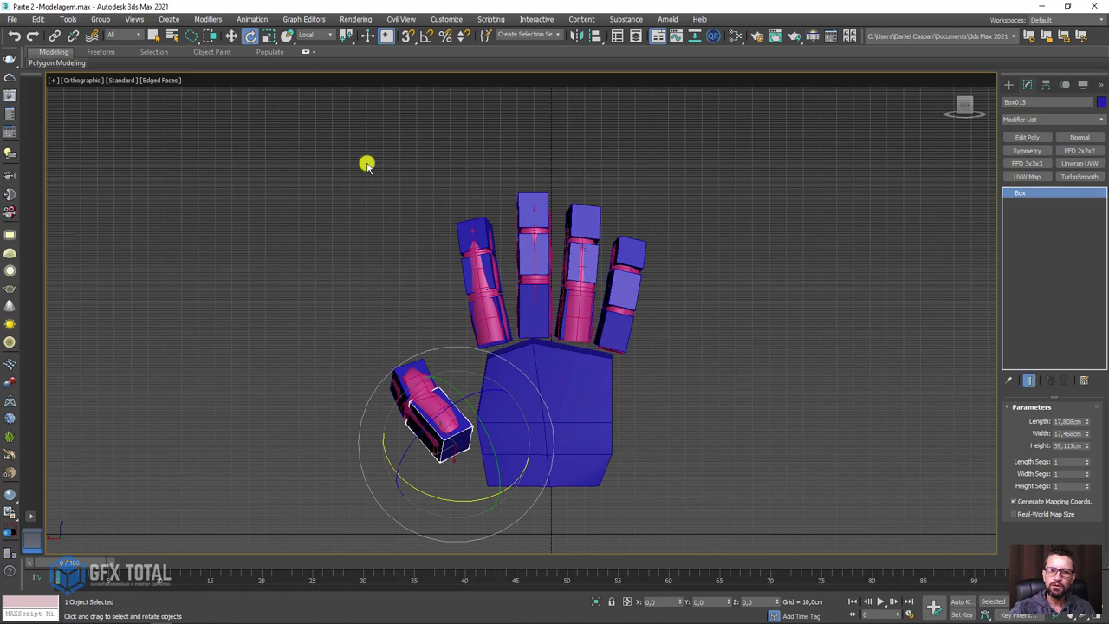
left_click_drag(640, 284, 737, 334)
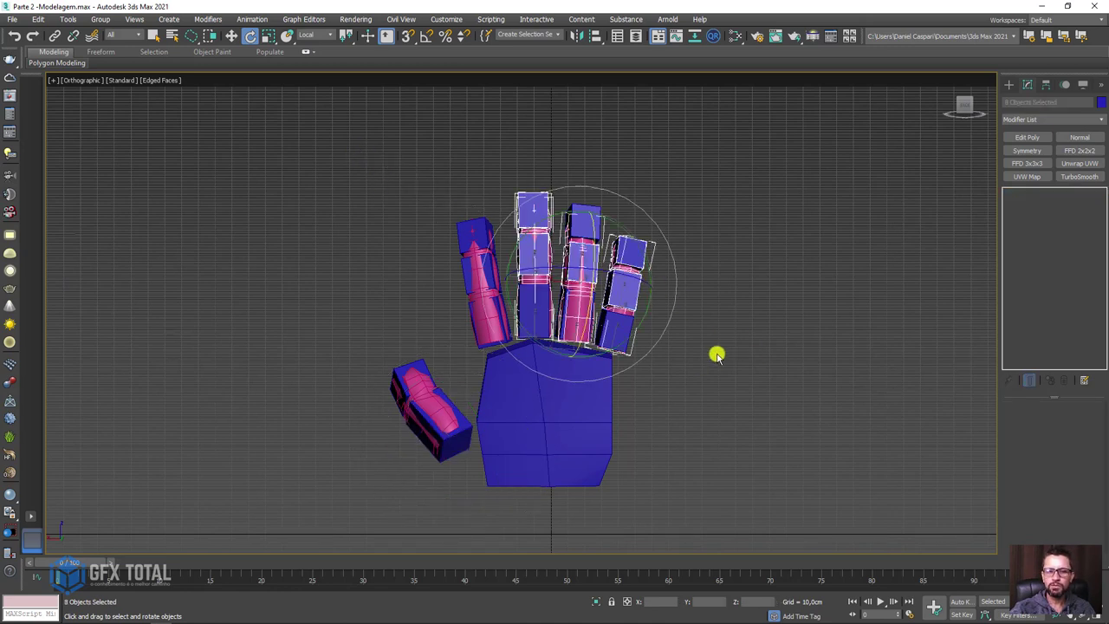
left_click(717, 355)
left_click(622, 332)
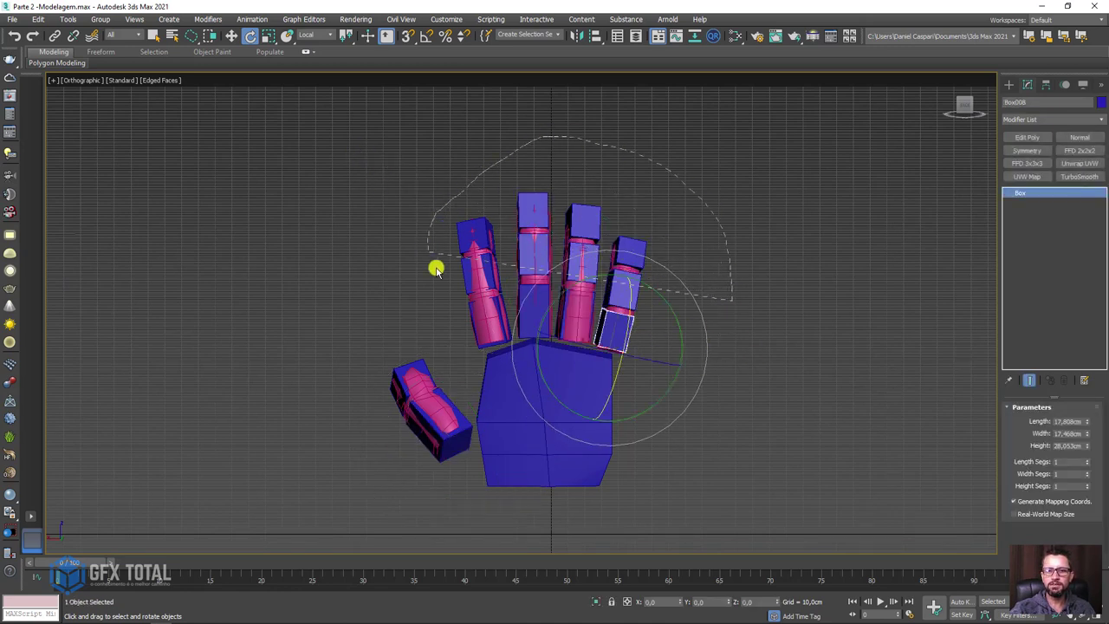
left_click_drag(630, 319, 527, 263)
scroll(563, 290, "up", 3)
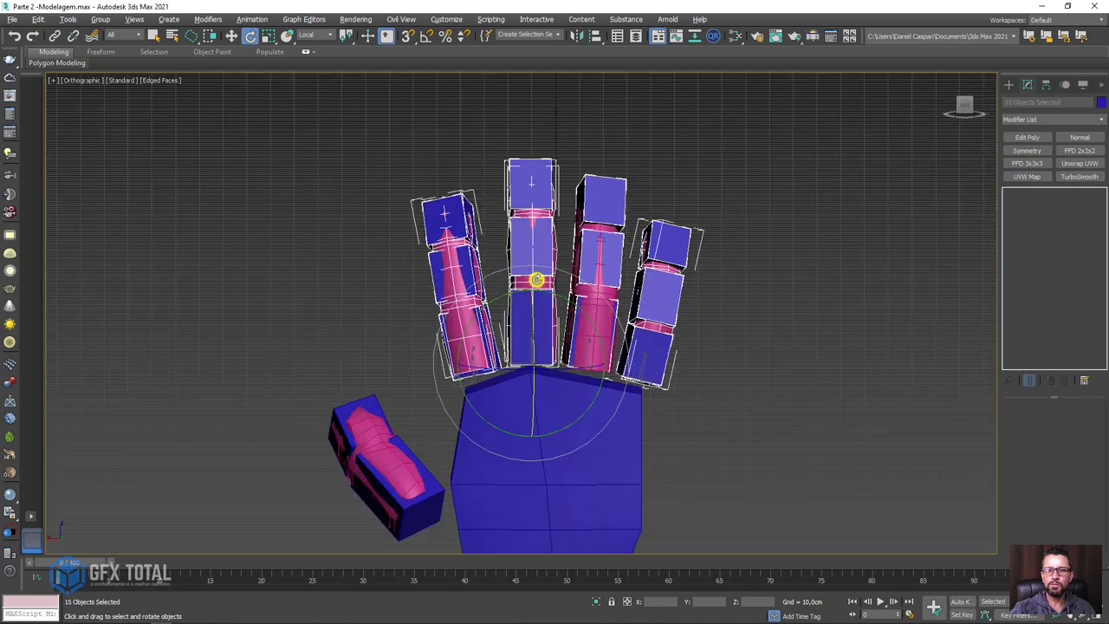
left_click(649, 325, "alt")
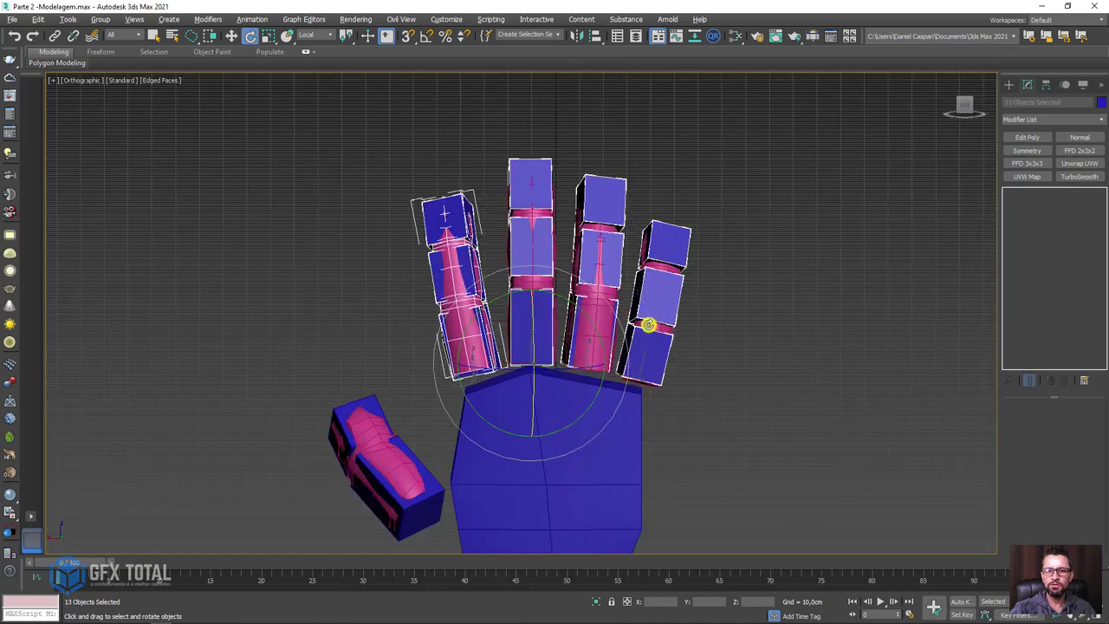
Step: Hide the selected finger guide boxes and the thumb's guide box
right_click(460, 298)
left_click(491, 260)
mouse_move(491, 260)
middle_mouse_down("alt")
mouse_move(389, 391)
mouse_move(384, 349)
mouse_move(549, 392)
middle_mouse_up("alt")
left_click(468, 441)
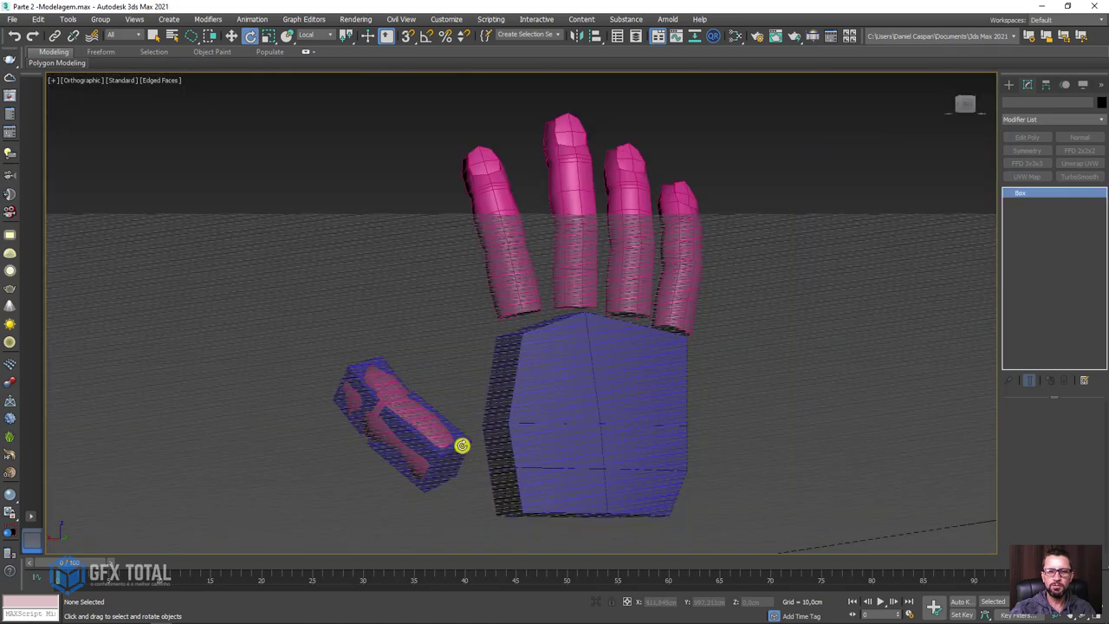
right_click(403, 385)
left_click(436, 354)
mouse_move(486, 364)
middle_mouse_down("alt")
mouse_move(567, 397)
mouse_move(636, 390)
middle_mouse_up("alt")
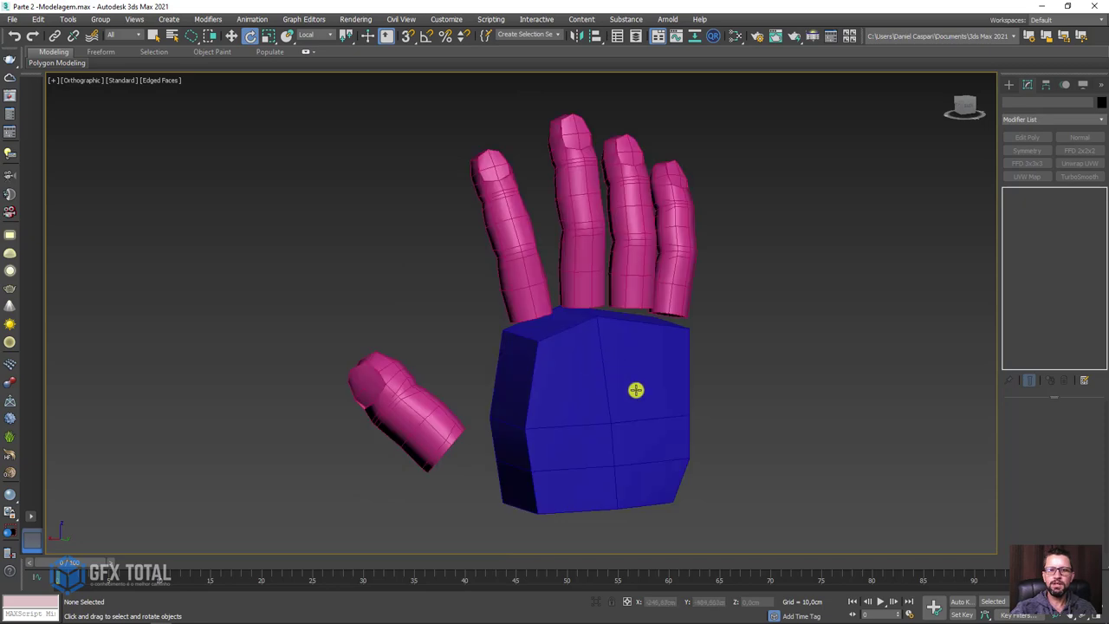
Step: Select only the smoothed thumb mesh
key("ctrl+a")
mouse_move(532, 443)
middle_mouse_down("alt")
mouse_move(589, 419)
mouse_move(552, 436)
middle_mouse_up("alt")
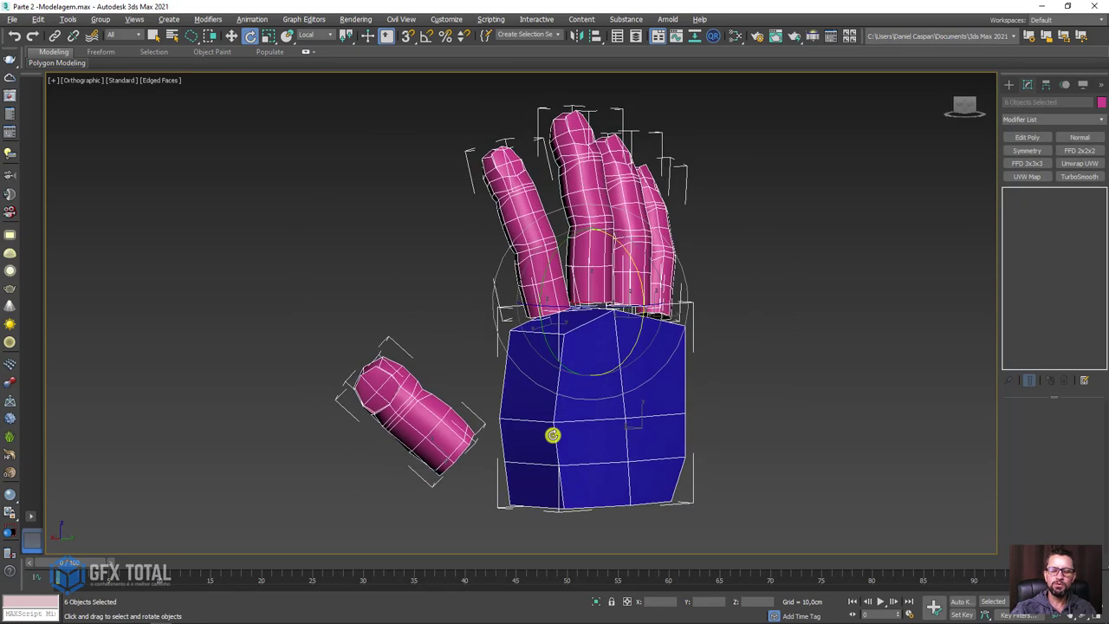
scroll(405, 423, "up", 3)
middle_click_drag(405, 423, 433, 394, "alt")
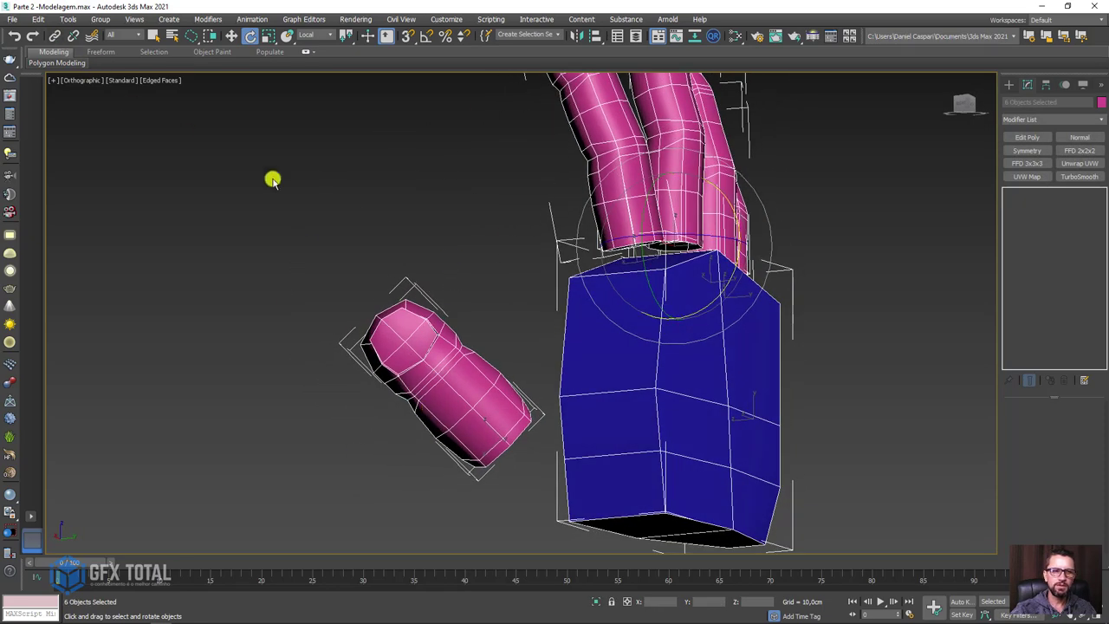
left_click(416, 329)
Step: Set up the Freeform Paint Deform Shift brush on the thumb with Falloff 249 and Strength 17
left_click(97, 53)
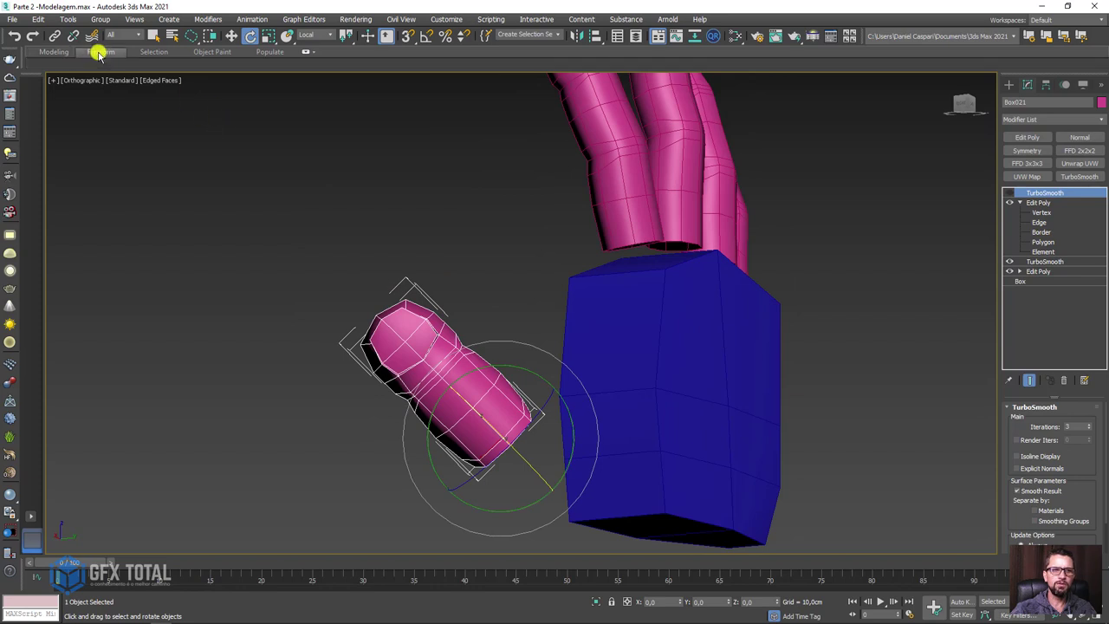
left_click(1040, 202)
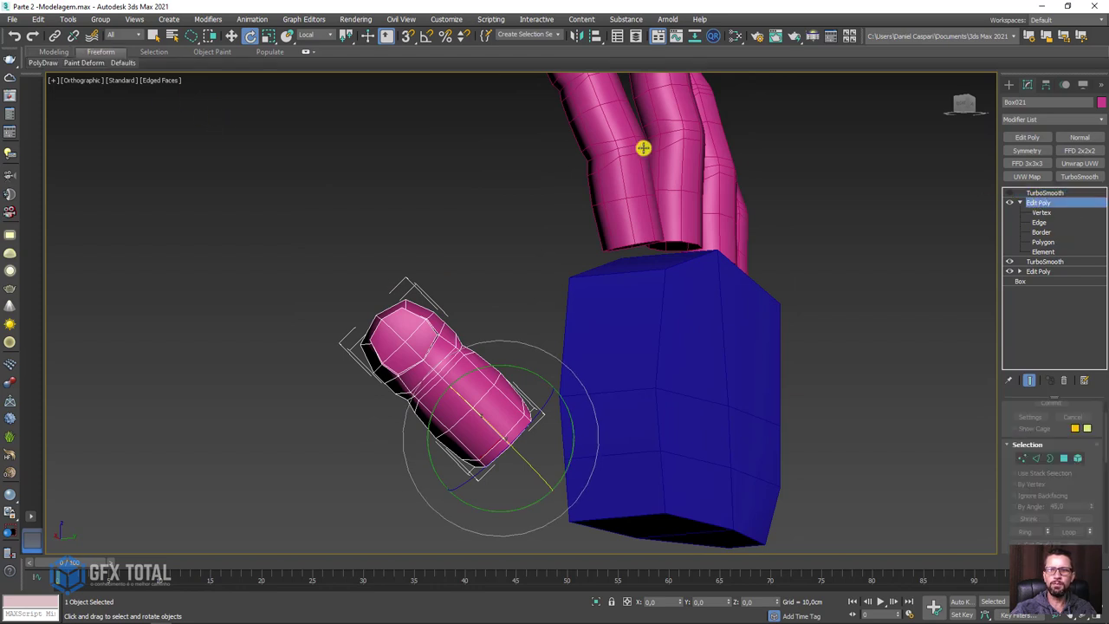
left_click(83, 63)
left_click(80, 84)
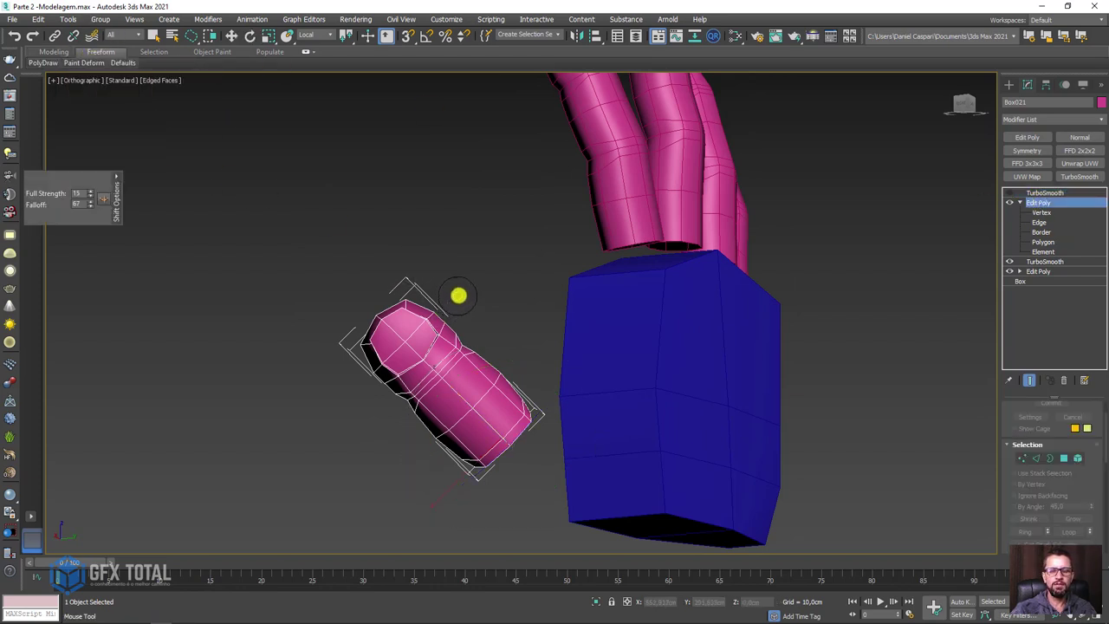
left_click_drag(460, 271, 458, 311)
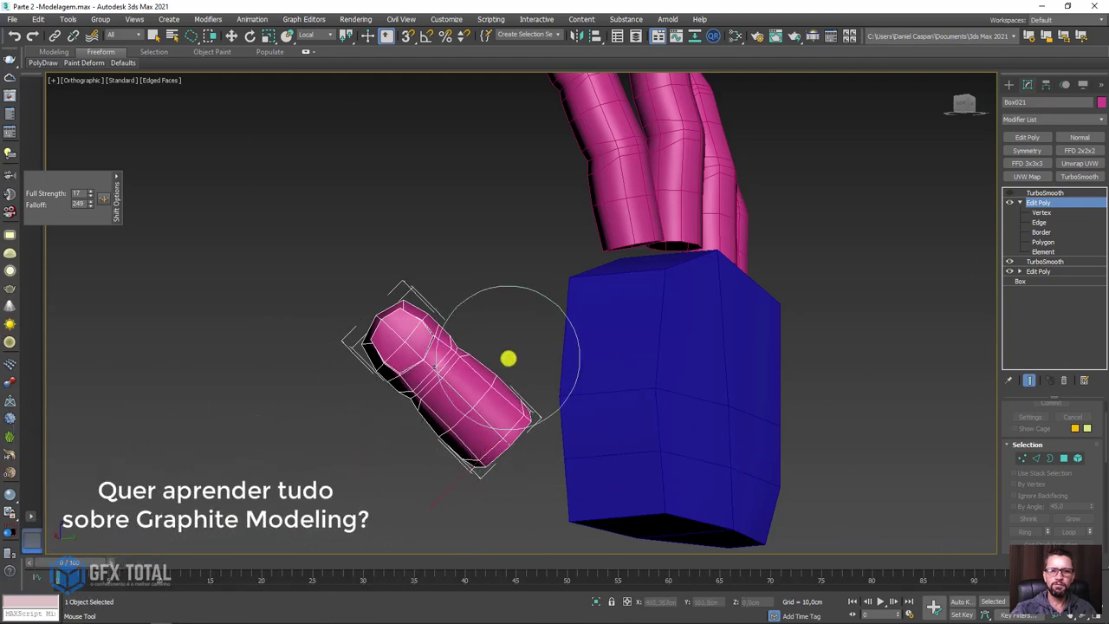
mouse_move(526, 373)
middle_mouse_down("alt")
mouse_move(674, 397)
mouse_move(656, 334)
middle_mouse_up("alt")
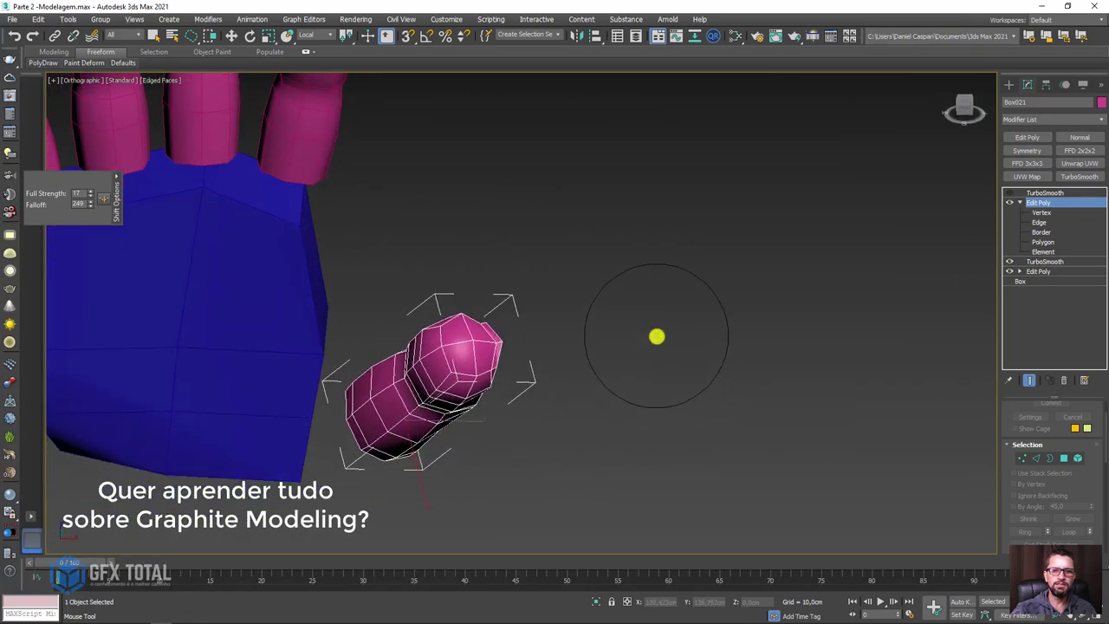
key("w")
scroll(622, 321, "down", 3)
scroll(531, 321, "up", 2)
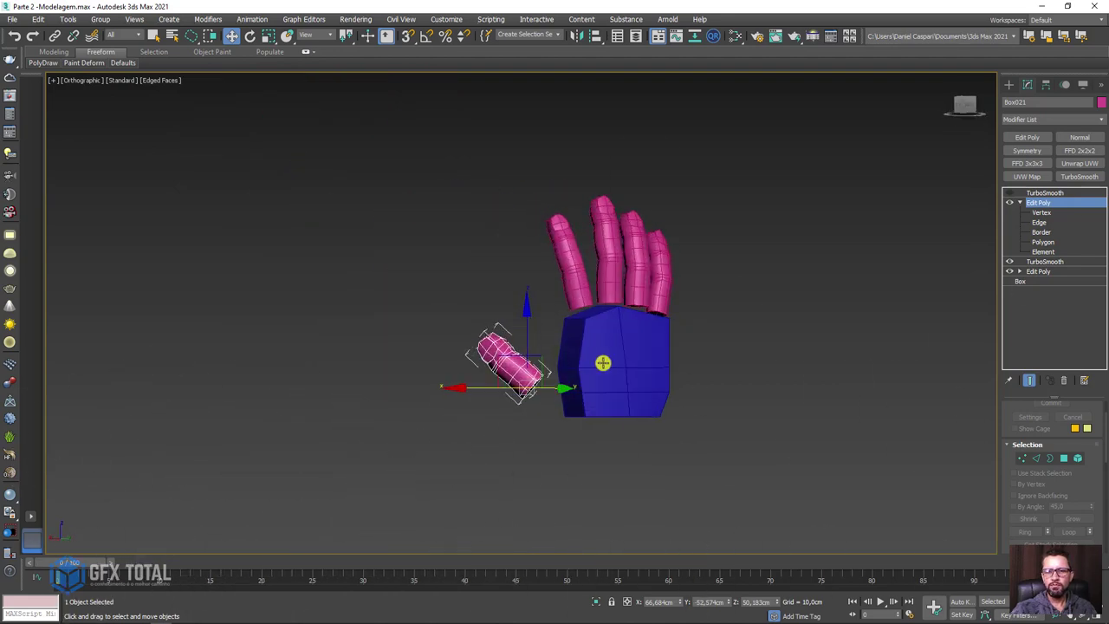
Step: Face the hand front-on and select the index finger at its Edit Poly level
left_click(601, 364)
scroll(636, 404, "up", 2)
scroll(640, 400, "up", 2)
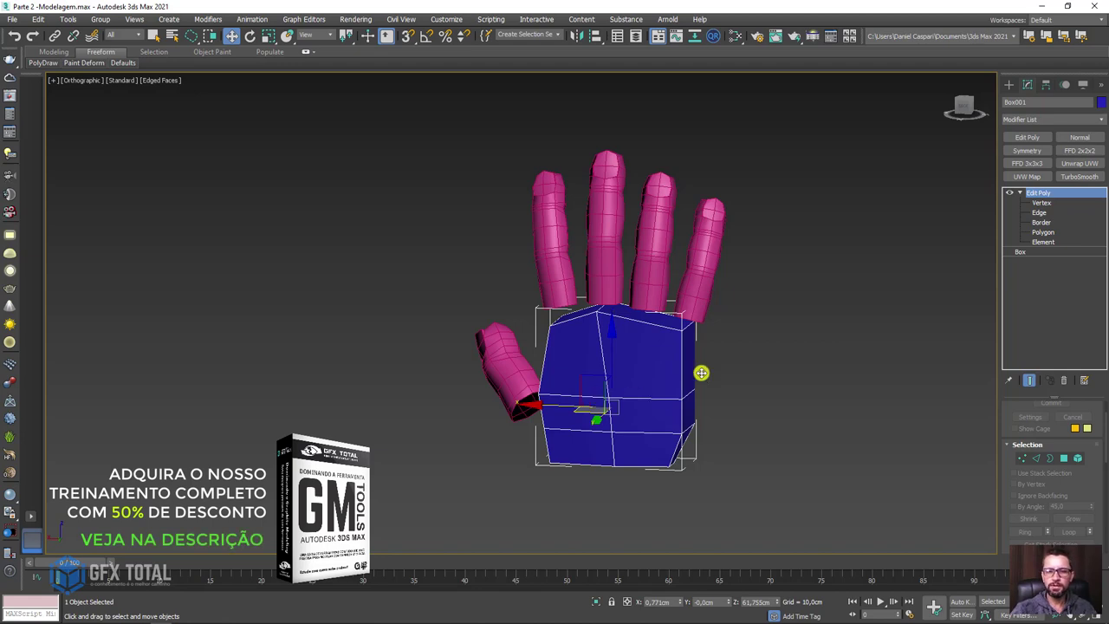
mouse_move(658, 362)
middle_mouse_down("alt")
mouse_move(661, 335)
mouse_move(540, 265)
middle_mouse_up("alt")
scroll(540, 265, "up", 3)
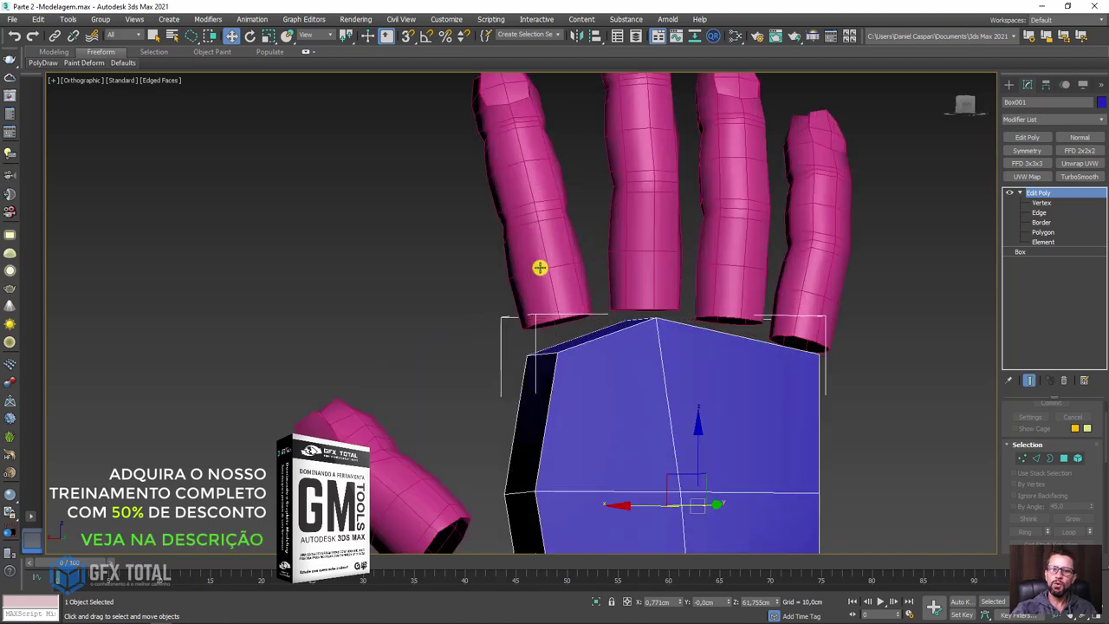
scroll(639, 325, "down", 2)
middle_click_drag(638, 326, 607, 326, "alt")
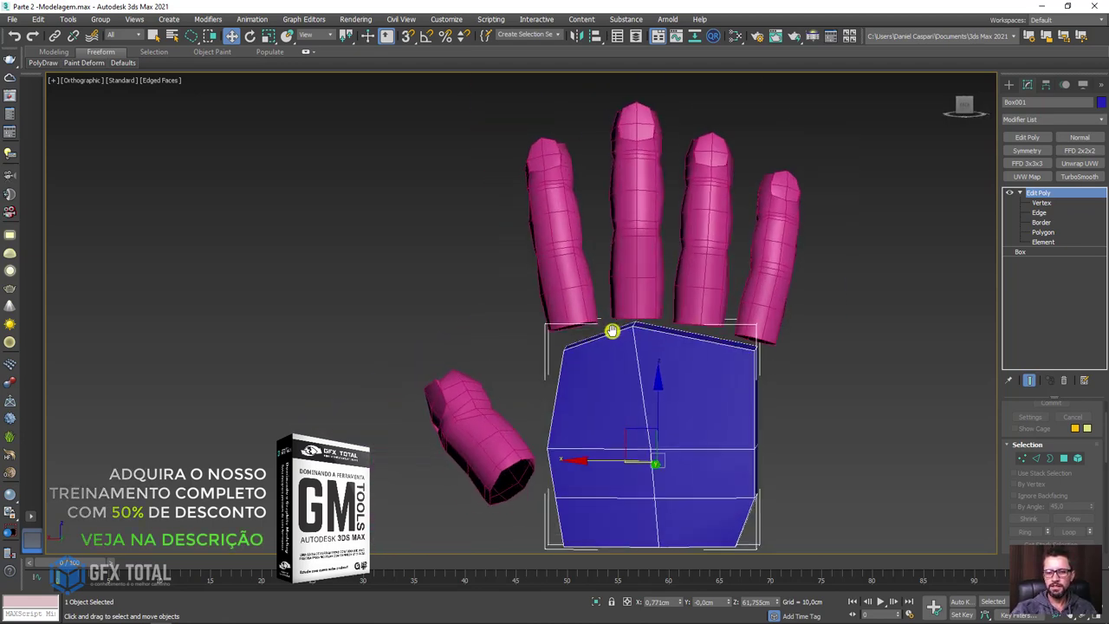
left_click(573, 285)
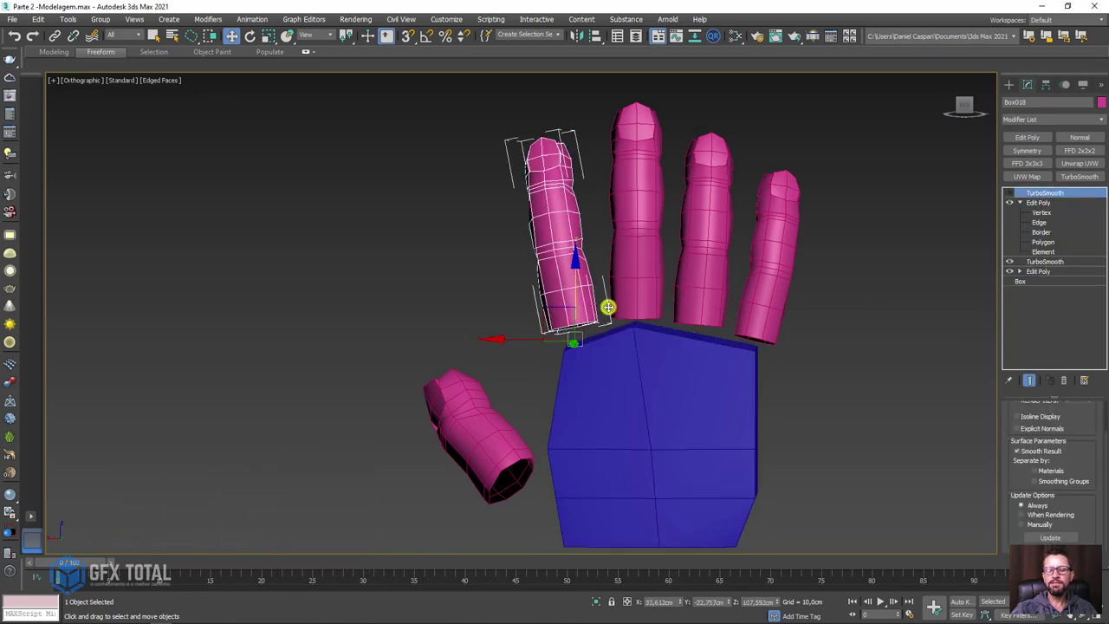
mouse_move(606, 307)
middle_mouse_down("alt")
mouse_move(691, 299)
mouse_move(681, 307)
mouse_move(714, 325)
mouse_move(977, 264)
middle_mouse_up("alt")
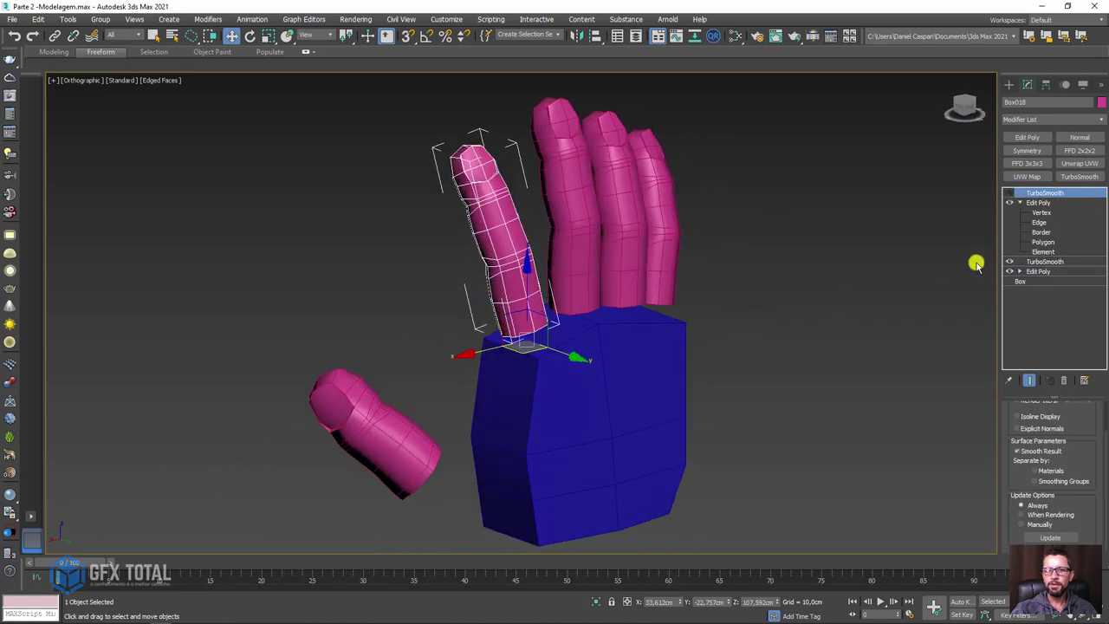
left_click(1038, 203)
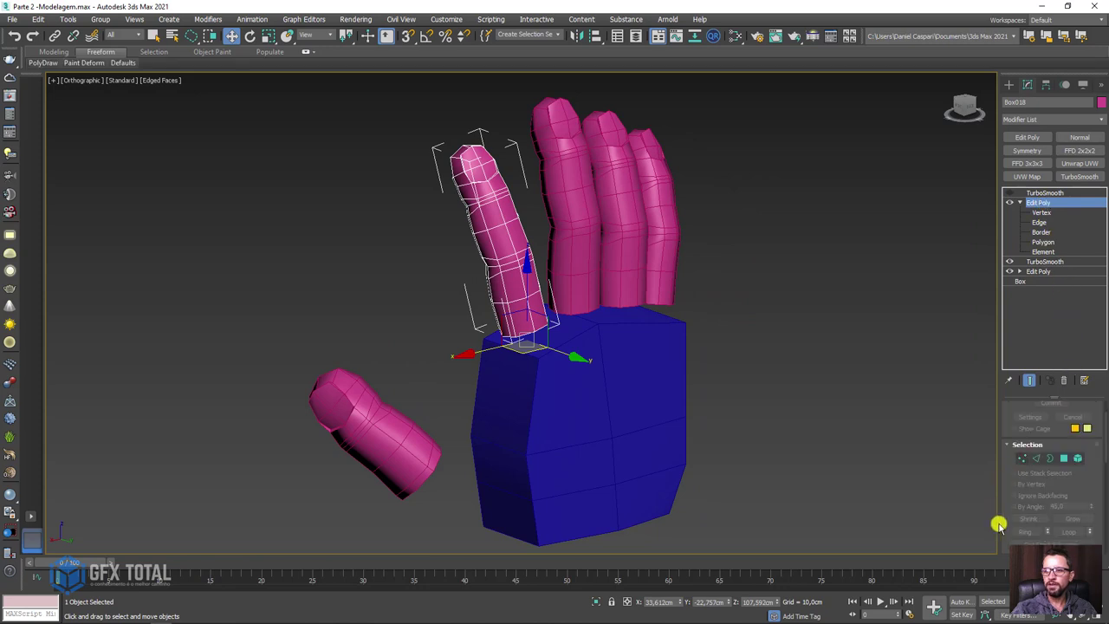
Step: Attach the middle, ring and pinky fingers and the thumb to the index finger
left_click_drag(1007, 527, 1010, 416)
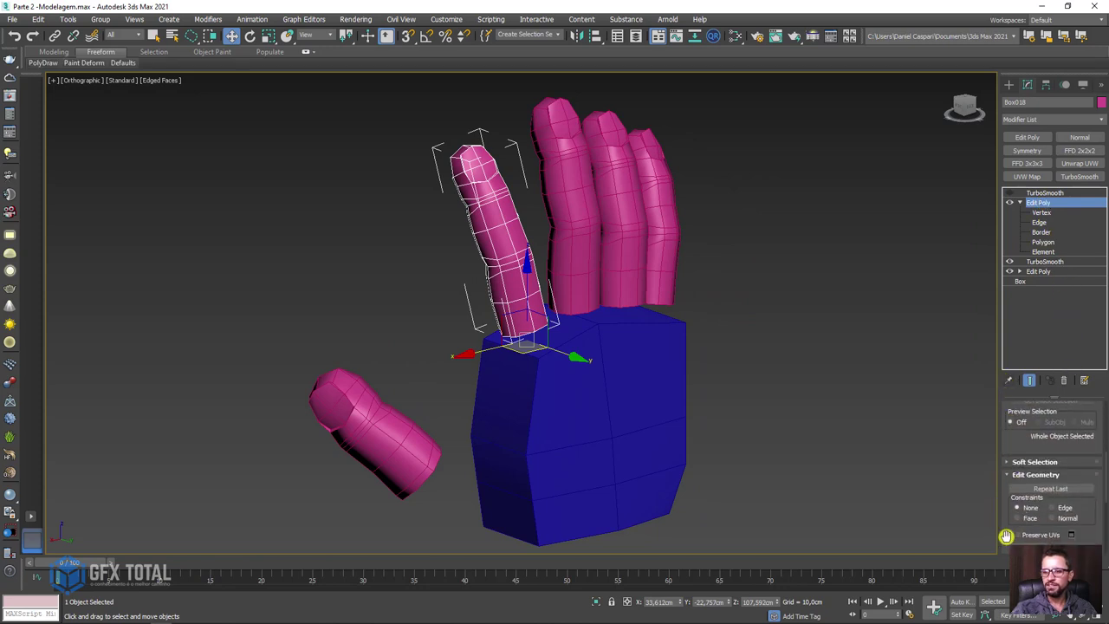
mouse_move(1006, 536)
left_mouse_down()
mouse_move(1012, 443)
mouse_move(1028, 433)
left_mouse_up()
left_click(1025, 431)
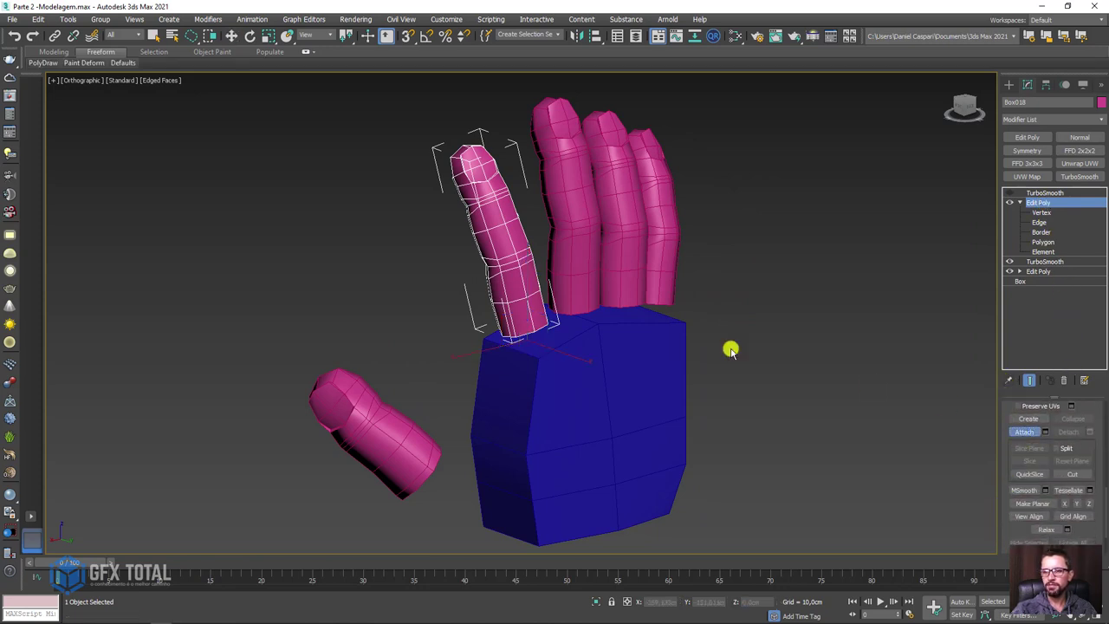
left_click(592, 262)
left_click(627, 266)
left_click(656, 277)
left_click(381, 417)
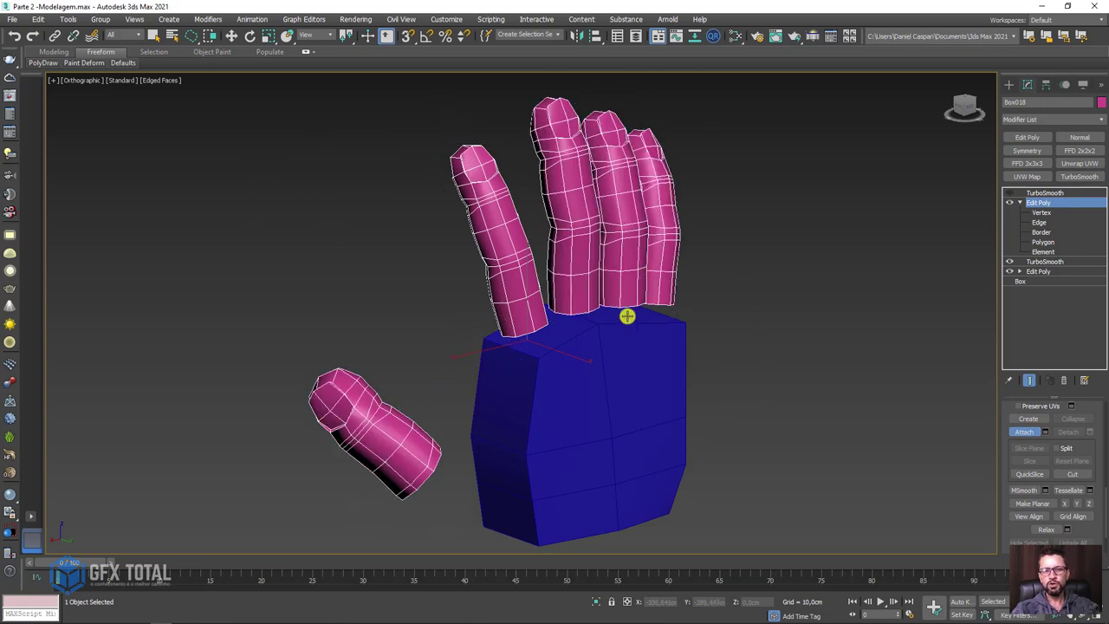
mouse_move(820, 326)
middle_mouse_down("alt")
mouse_move(740, 318)
mouse_move(775, 314)
mouse_move(600, 527)
middle_mouse_up("alt")
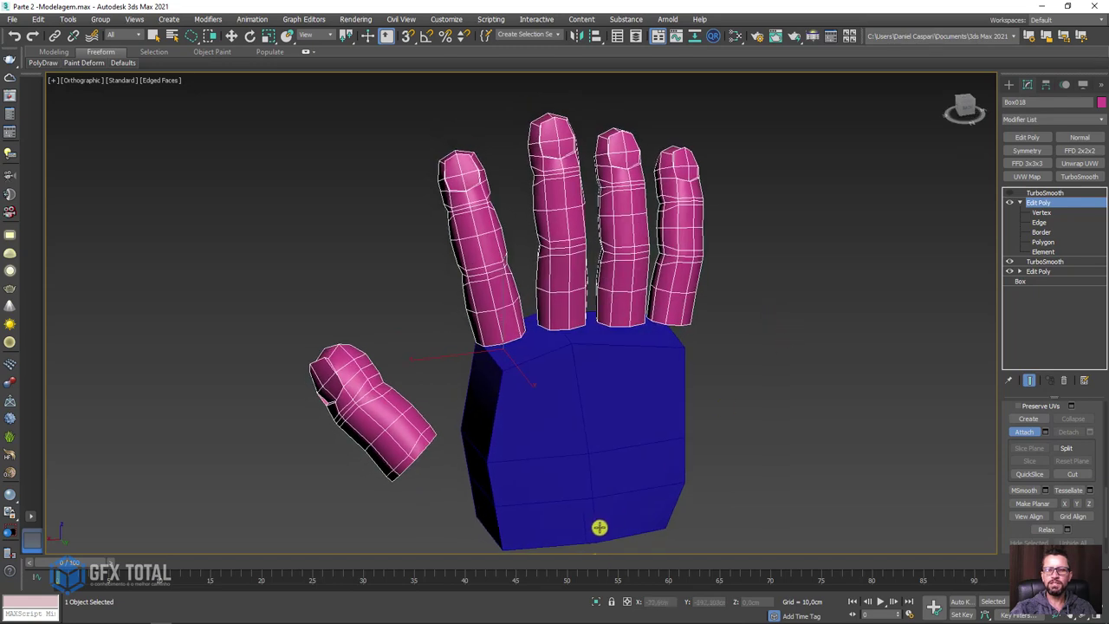
Step: Isolate the combined Box018 finger mesh and switch to Edge sub-object level
left_click(597, 602)
scroll(541, 334, "up", 3)
scroll(553, 351, "up", 5)
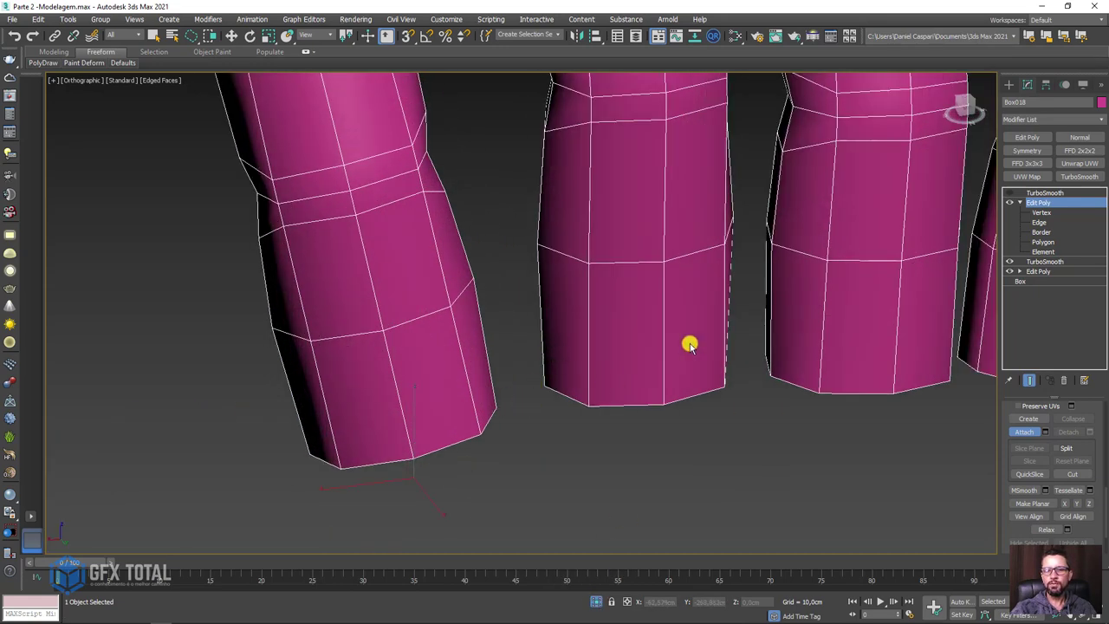
scroll(768, 322, "down", 6)
scroll(648, 312, "up", 2)
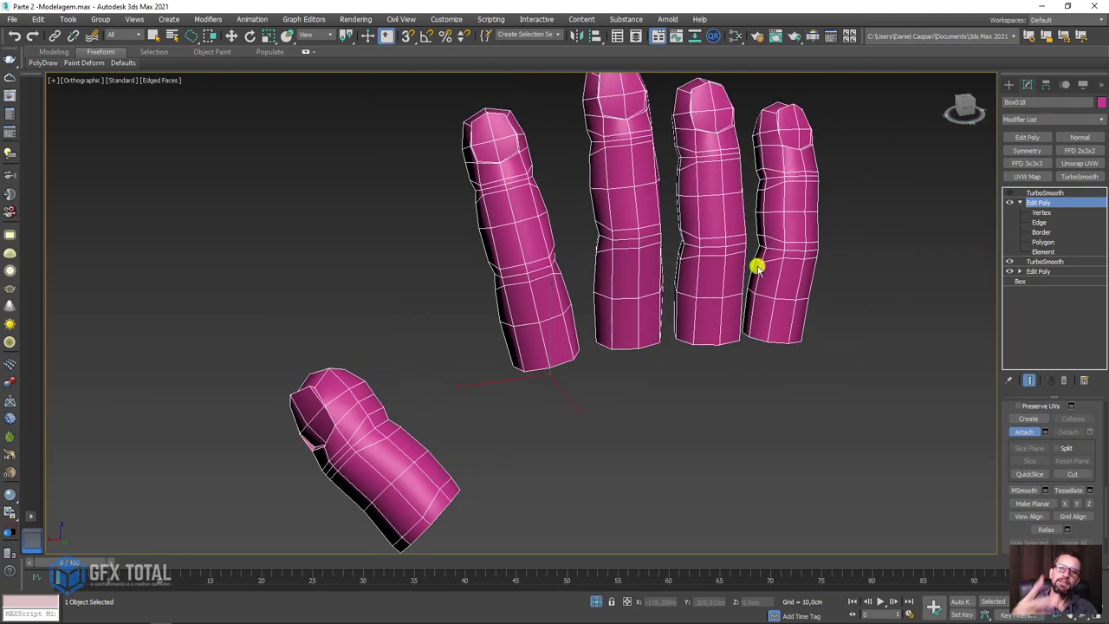
left_click(1041, 212)
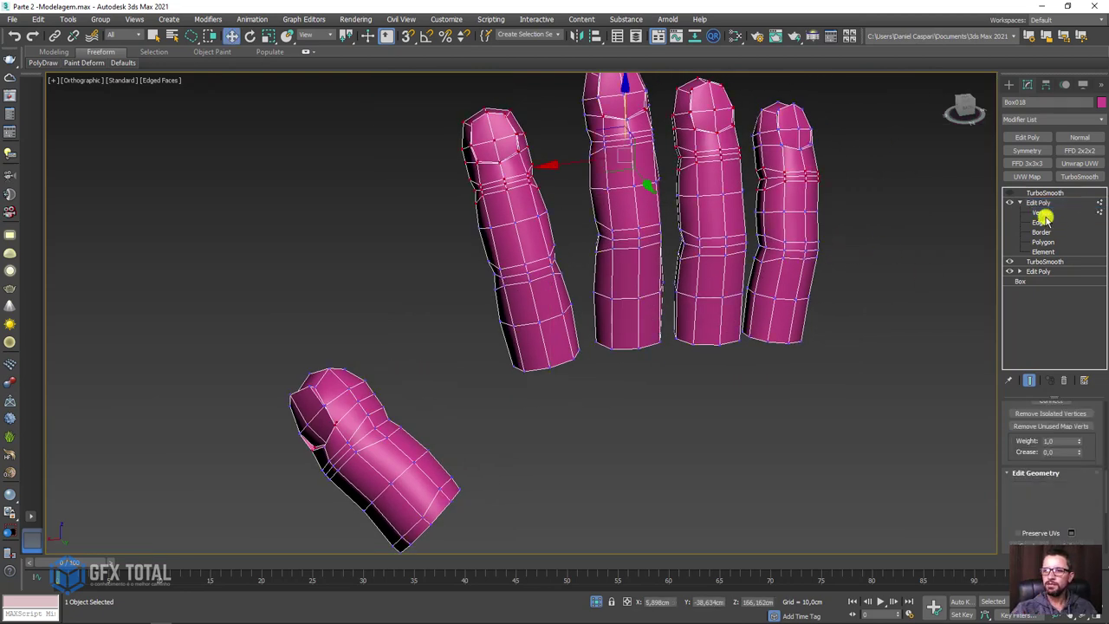
left_click(1039, 222)
scroll(578, 362, "up", 4)
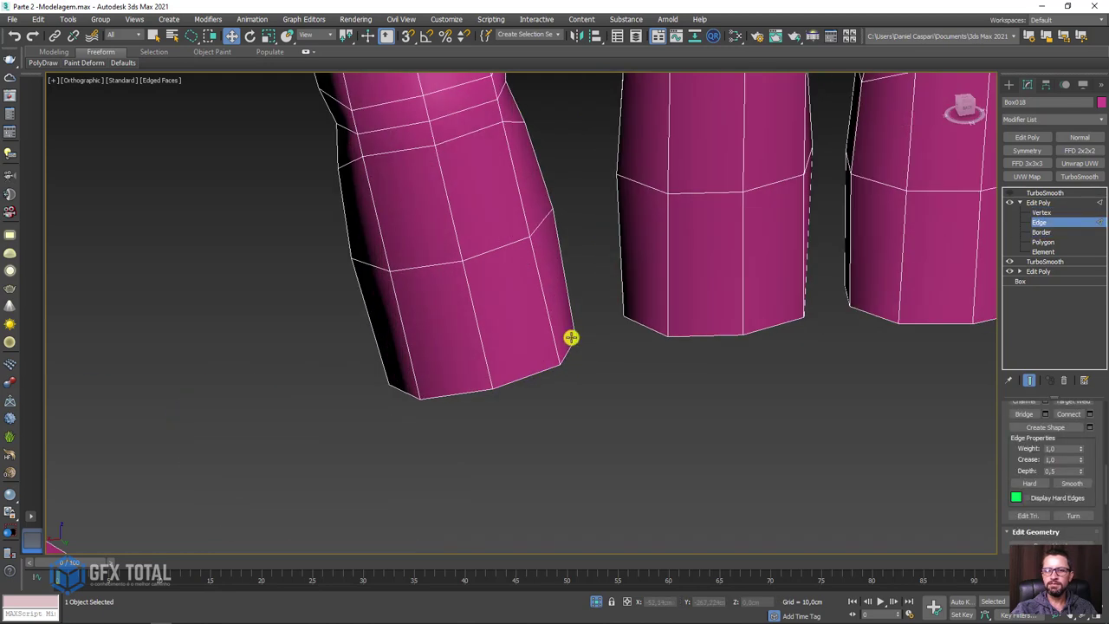
Step: Bridge the facing base edges of the first pair of neighbouring fingers
left_click(574, 344)
middle_click_drag(629, 320, 817, 293, "alt")
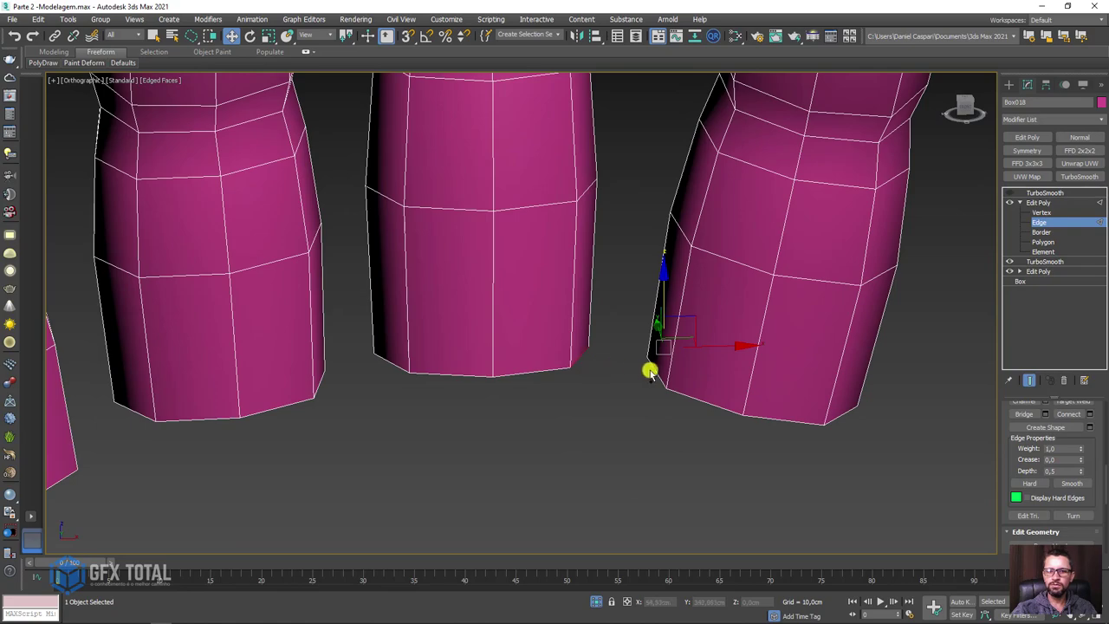
left_click(649, 371)
left_click_drag(1009, 464, 1015, 495)
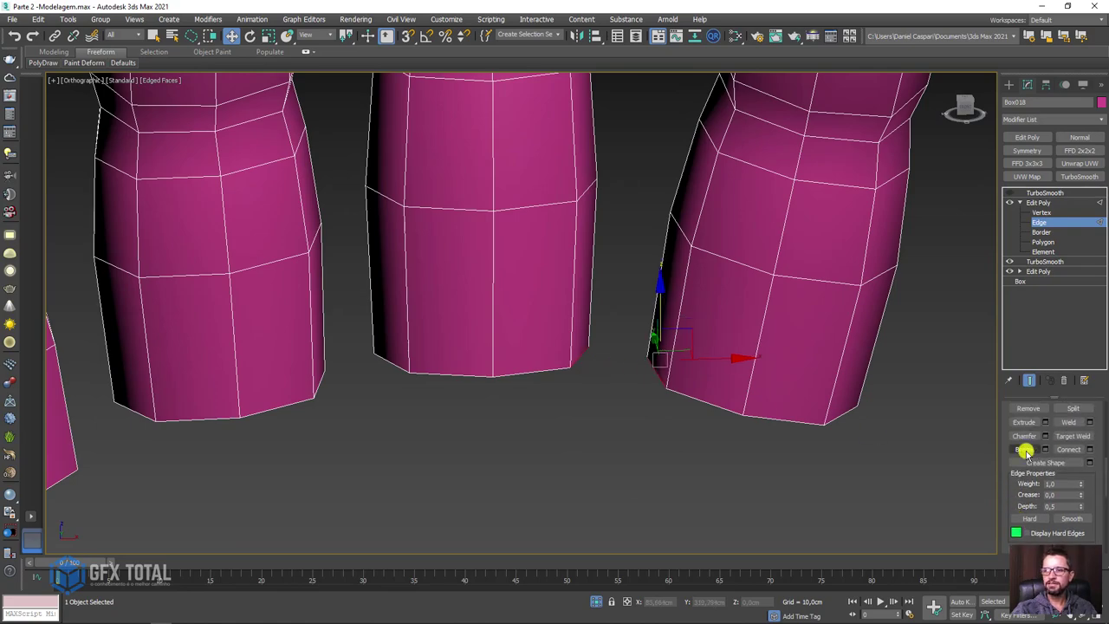
left_click(1024, 449)
mouse_move(706, 414)
middle_mouse_down("alt")
mouse_move(508, 411)
mouse_move(581, 344)
middle_mouse_up("alt")
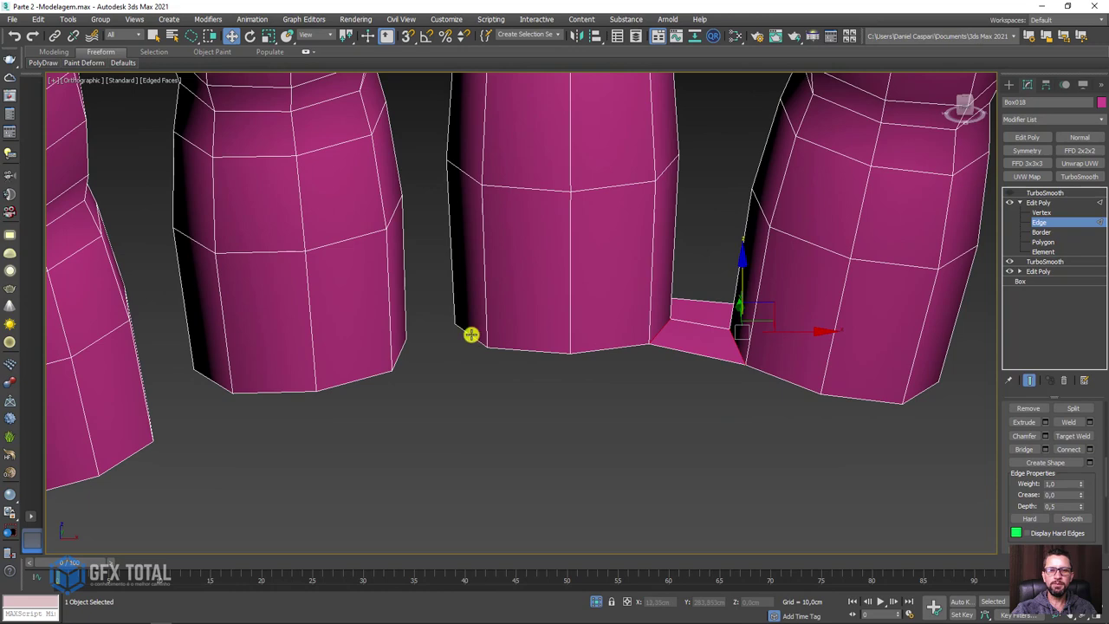
Step: Bridge the facing base edges across the next finger gap and review the bridged bases
left_click(471, 335)
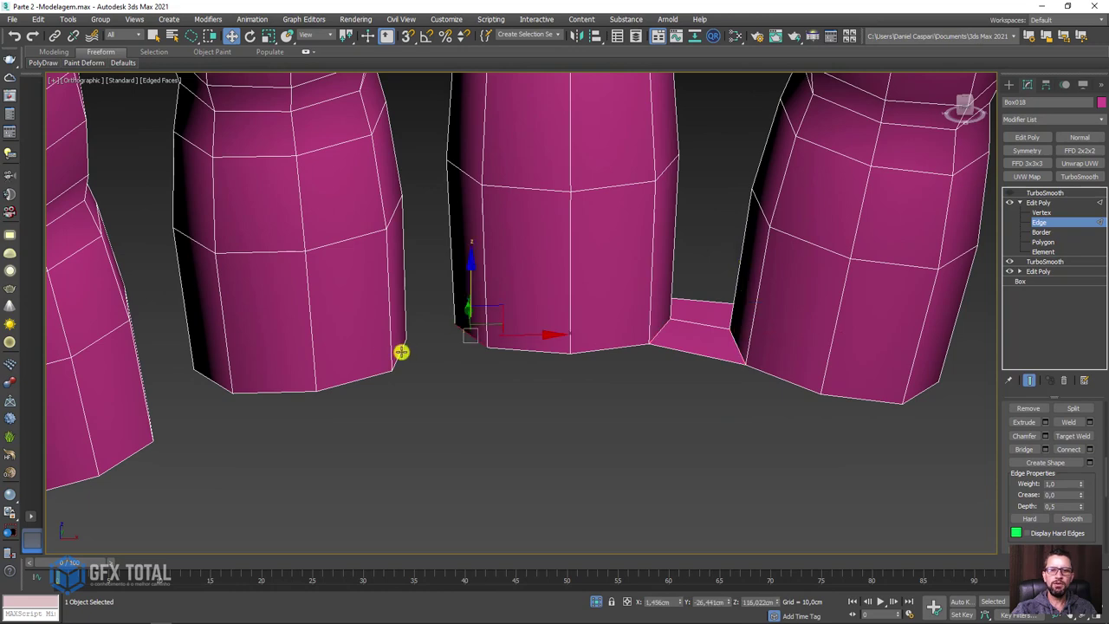
mouse_move(401, 352)
middle_mouse_down("alt")
mouse_move(423, 361)
mouse_move(258, 334)
middle_mouse_up("alt")
left_click(488, 368)
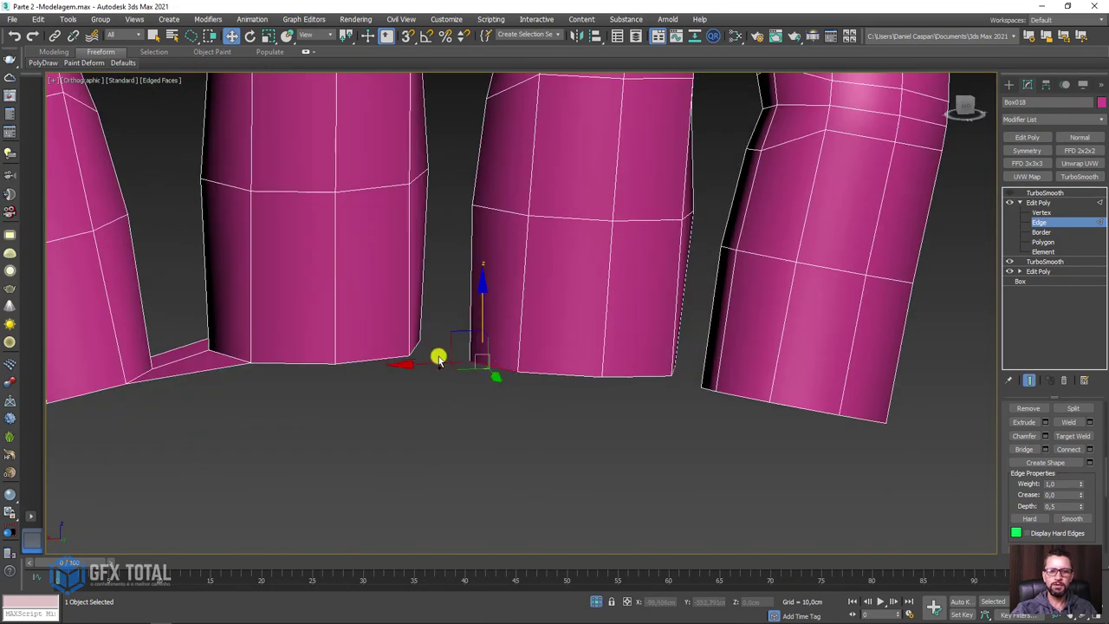
left_click(1024, 449)
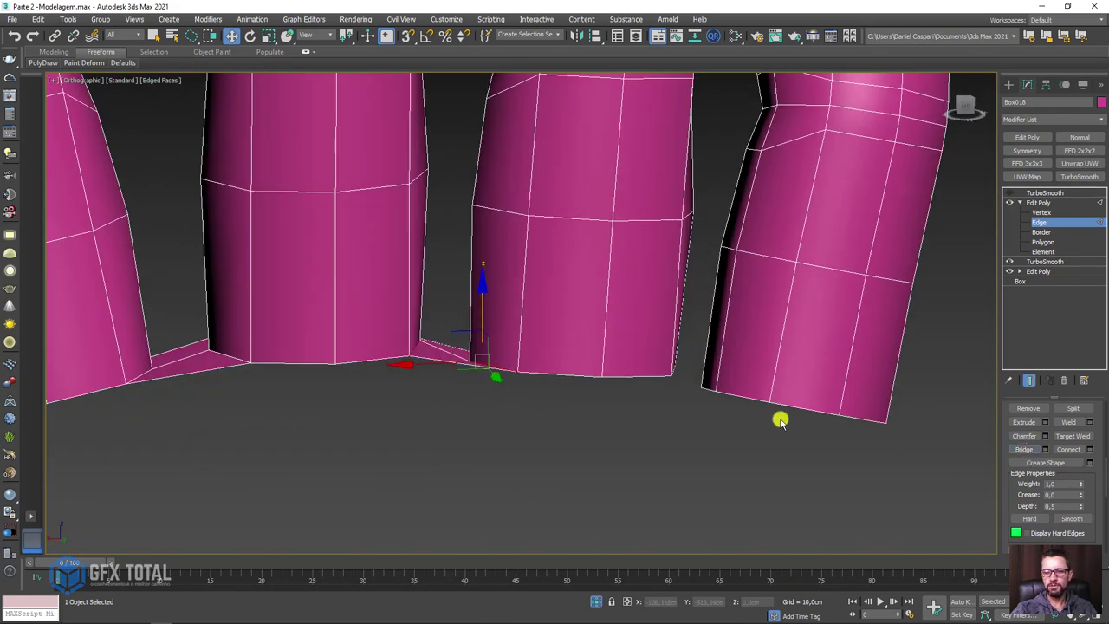
mouse_move(780, 419)
middle_mouse_down("alt")
mouse_move(701, 416)
mouse_move(725, 384)
middle_mouse_up("alt")
middle_click_drag(738, 342, 678, 347, "alt")
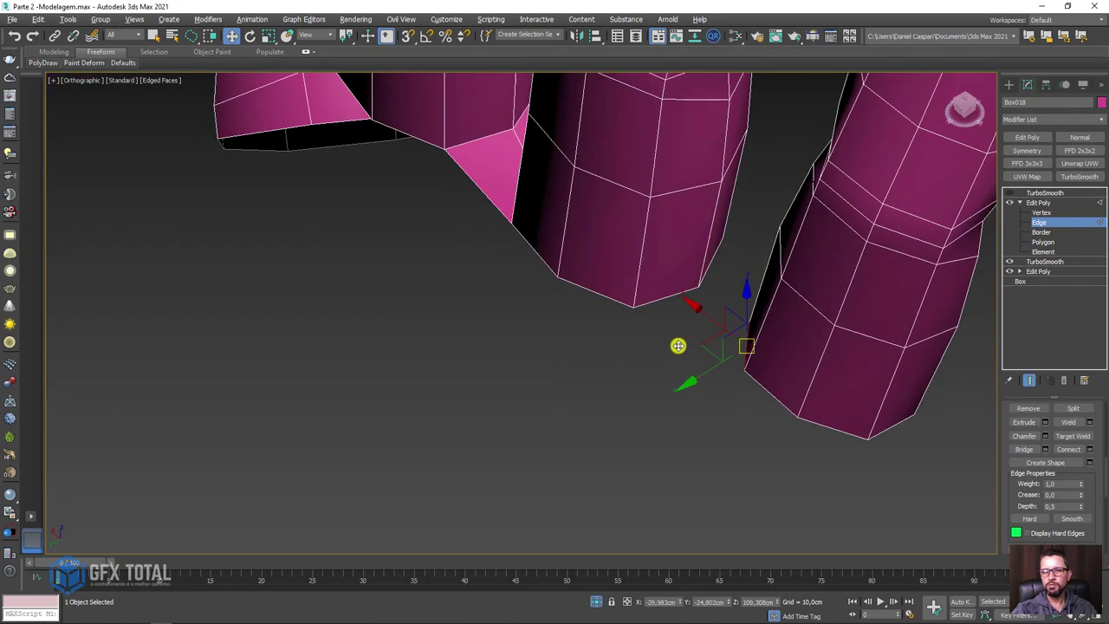
middle_click_drag(705, 277, 783, 310, "alt")
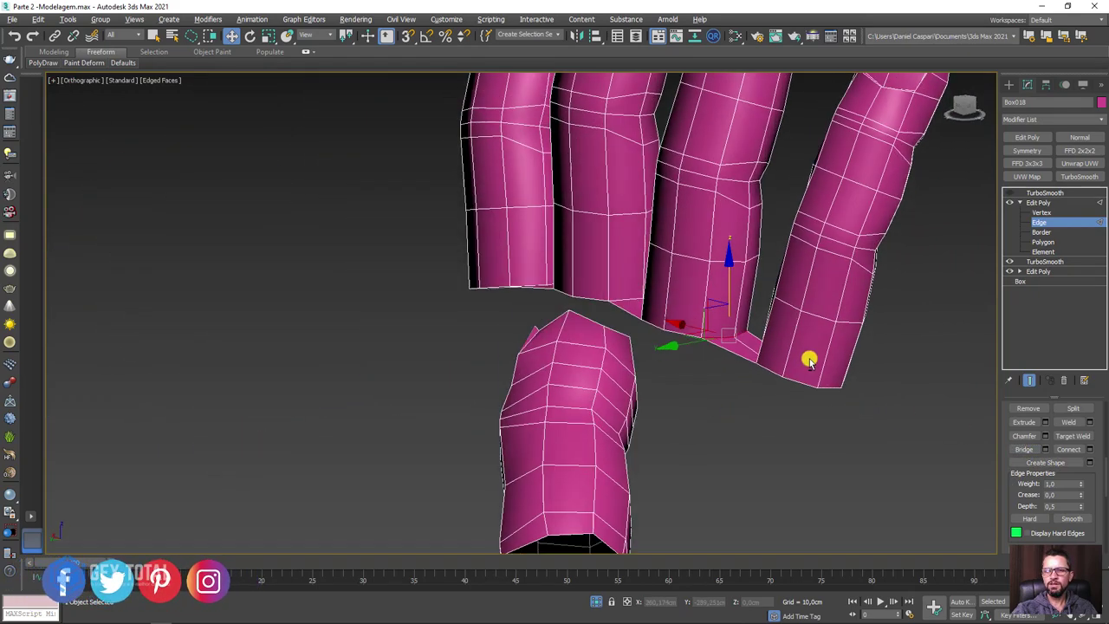
mouse_move(809, 360)
middle_mouse_down("alt")
mouse_move(913, 355)
mouse_move(892, 374)
mouse_move(851, 361)
mouse_move(867, 344)
mouse_move(857, 351)
middle_mouse_up("alt")
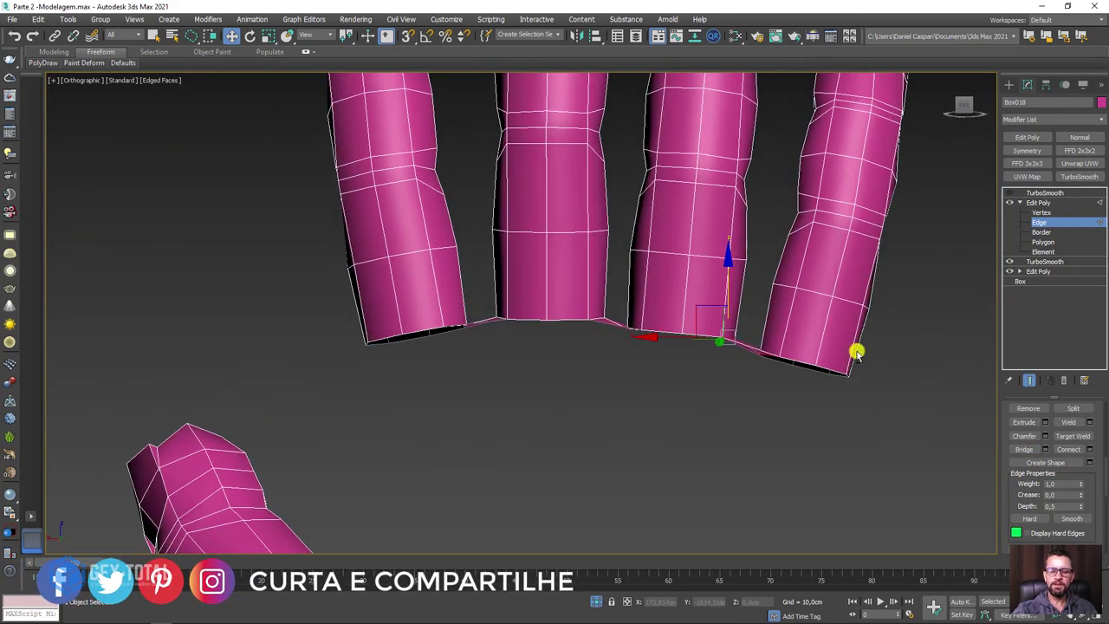
left_click(1043, 212)
mouse_move(486, 332)
middle_mouse_down("alt")
mouse_move(508, 349)
mouse_move(671, 356)
mouse_move(755, 323)
mouse_move(737, 349)
mouse_move(746, 341)
mouse_move(737, 336)
middle_mouse_up("alt")
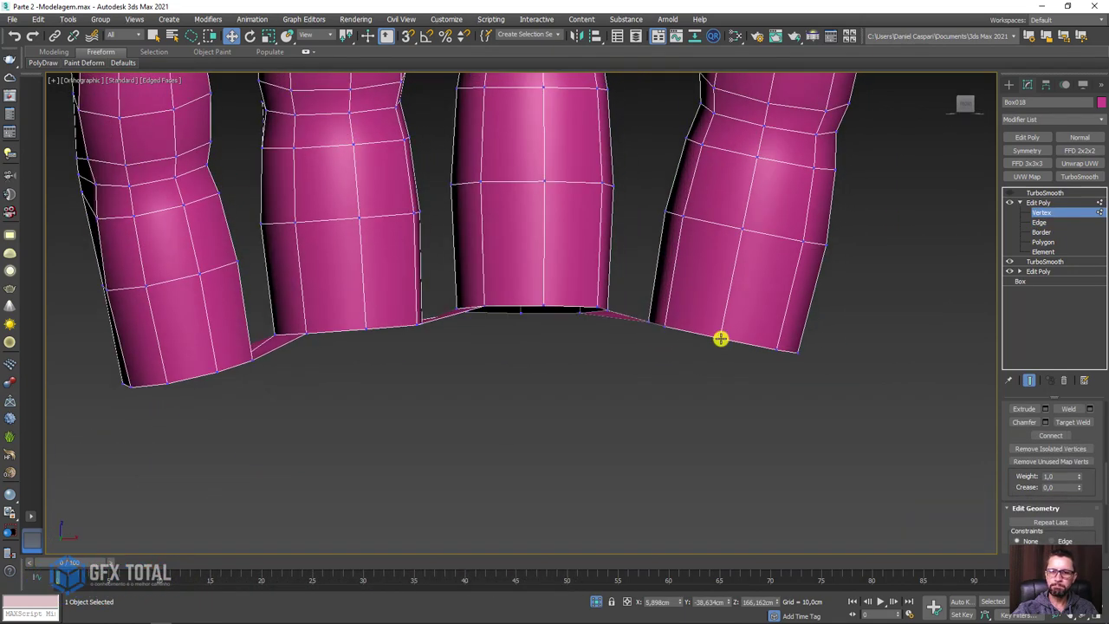
Step: Select the four lowest vertices at the finger bases
left_click(720, 339)
left_click(546, 310, "ctrl")
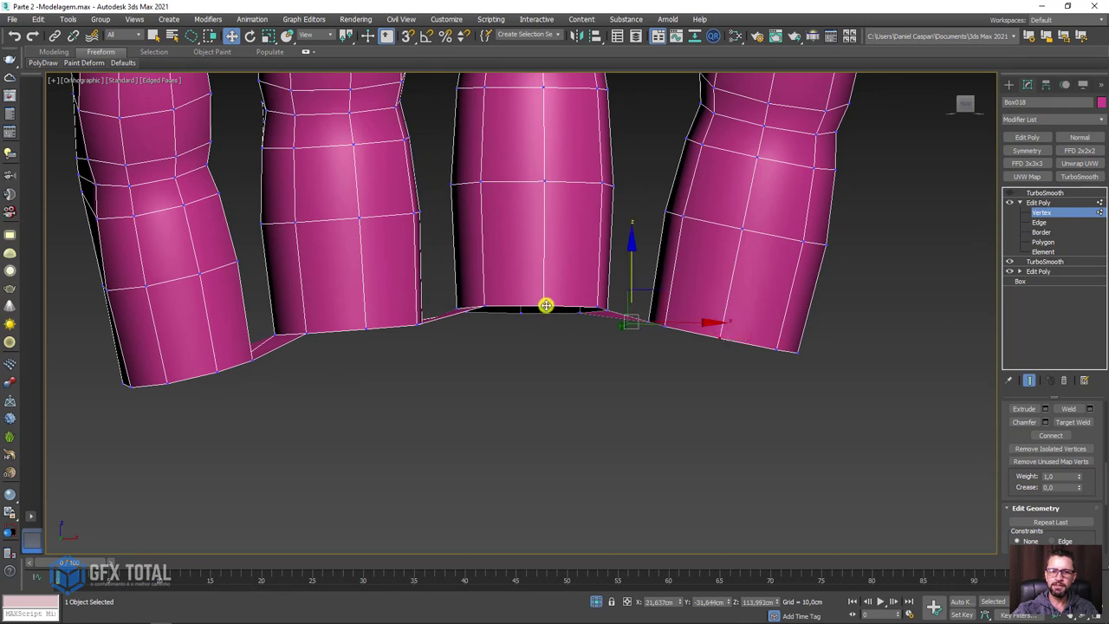
left_click(367, 335, "ctrl")
left_click(217, 372, "ctrl")
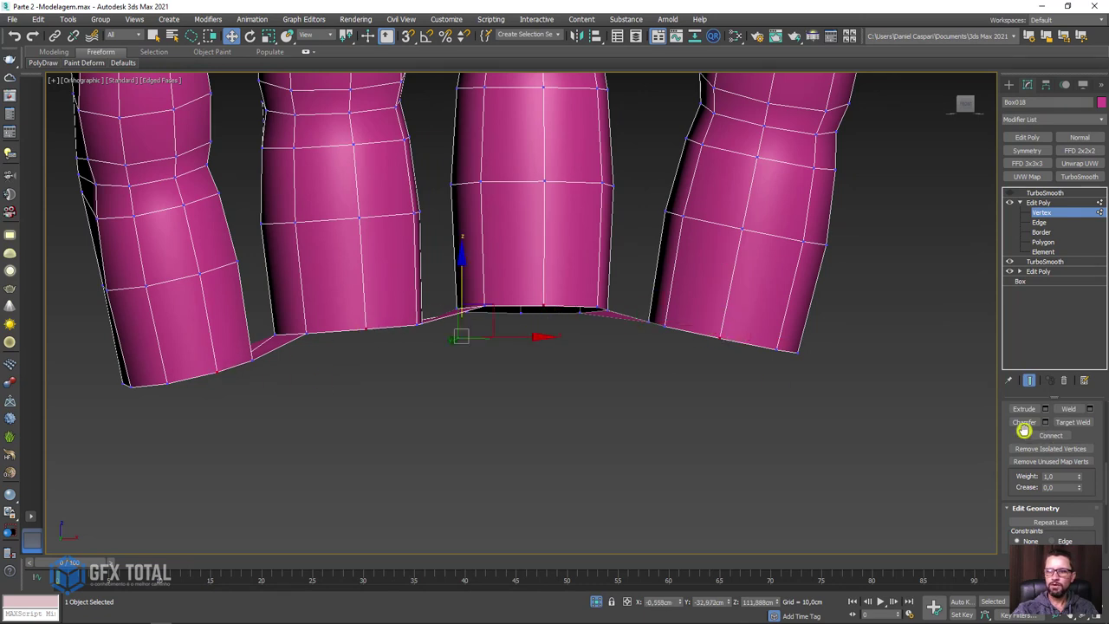
scroll(1025, 429, "down", 3)
scroll(1095, 501, "down", 3)
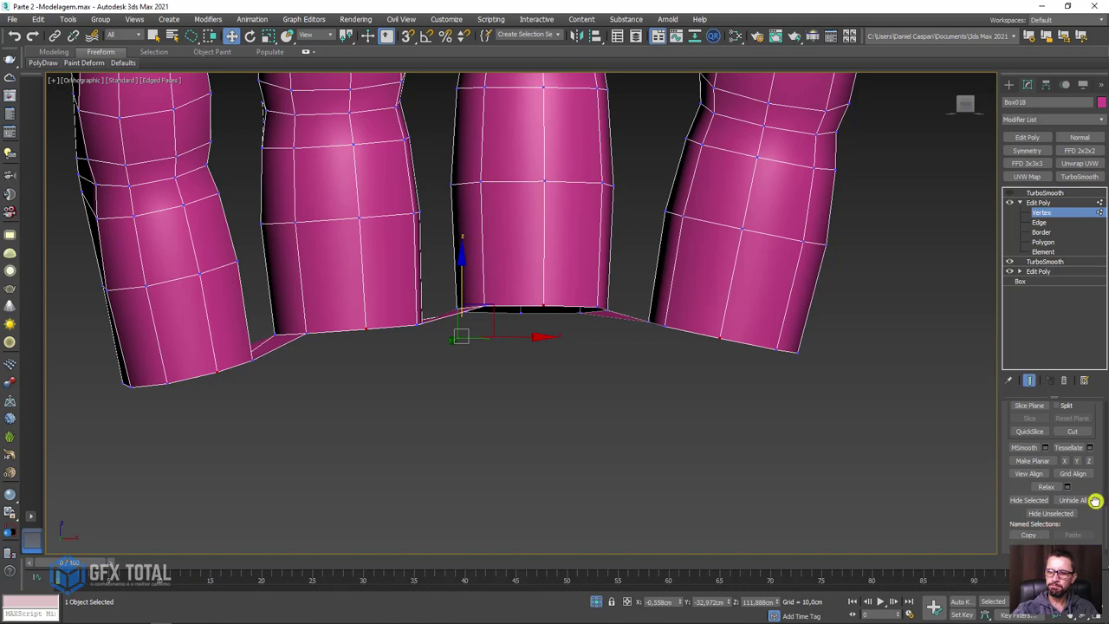
scroll(1095, 501, "down", 1)
scroll(1079, 482, "up", 3)
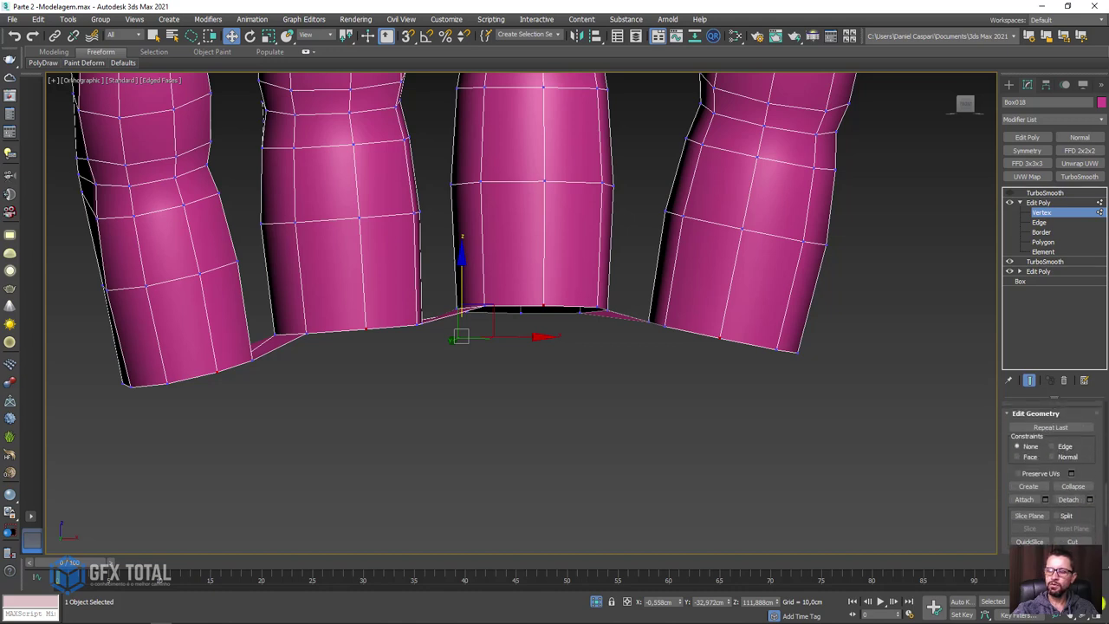
scroll(1073, 482, "up", 2)
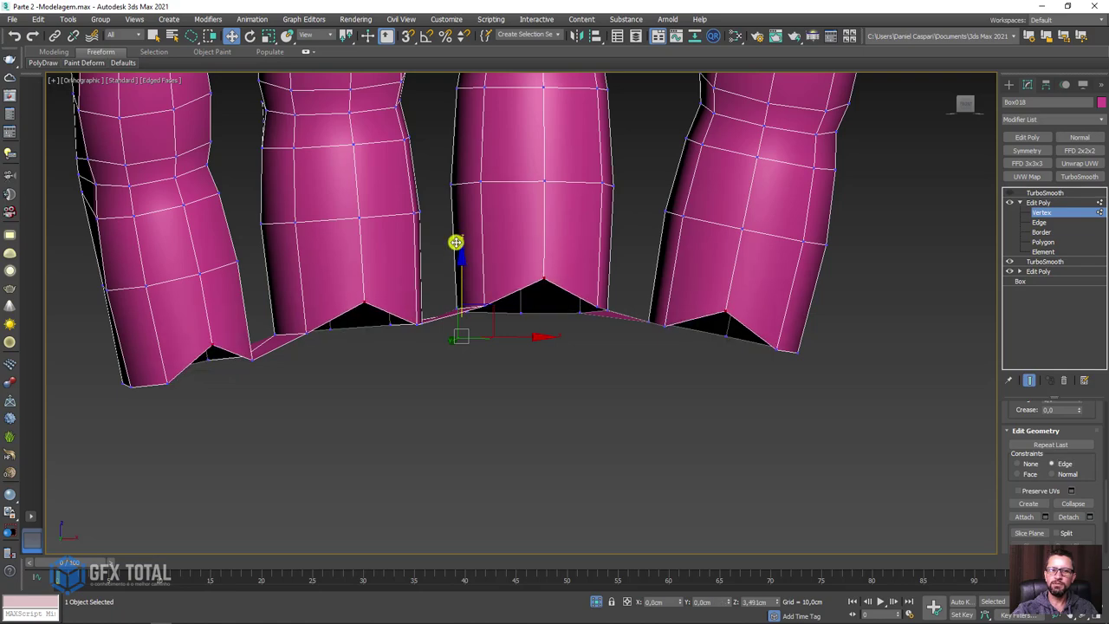
Step: Slide the four finger-base vertices up along their edges to notch the finger bottoms
mouse_move(456, 243)
middle_mouse_down("alt")
mouse_move(664, 347)
mouse_move(640, 319)
mouse_move(822, 367)
mouse_move(719, 378)
mouse_move(874, 381)
mouse_move(708, 402)
middle_mouse_up("alt")
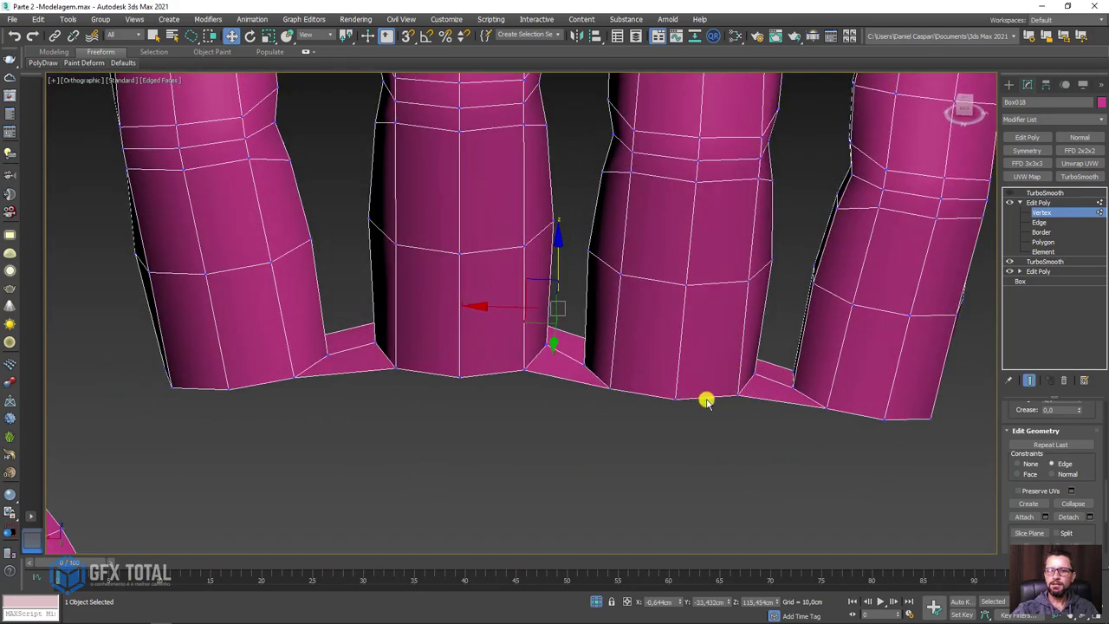
scroll(854, 422, "down", 3)
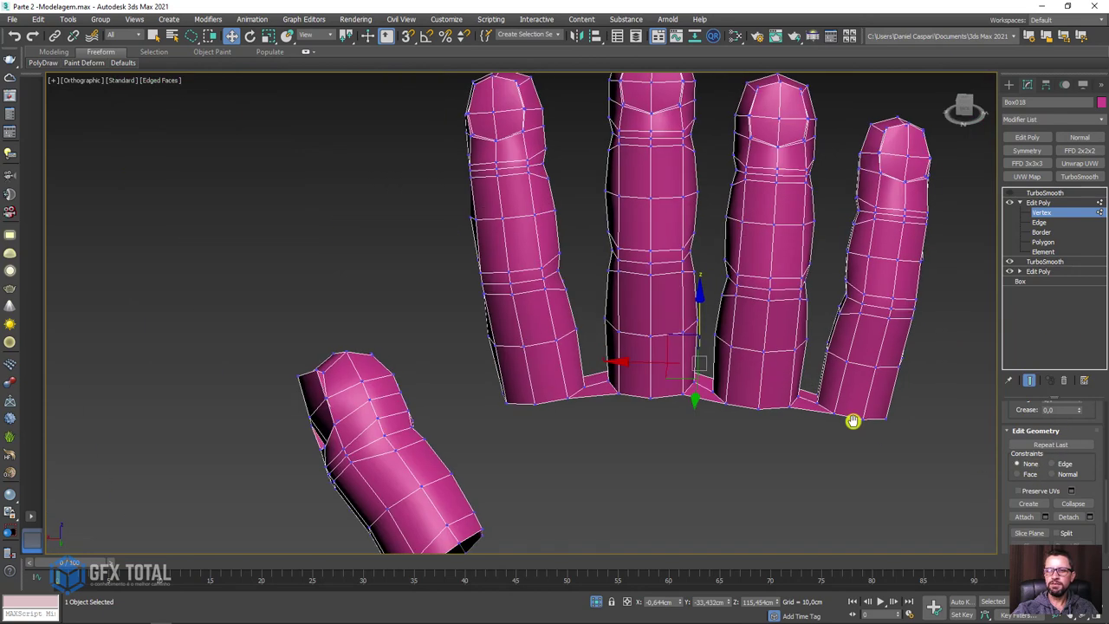
scroll(673, 413, "down", 2)
mouse_move(674, 413)
middle_mouse_down("alt")
mouse_move(734, 409)
mouse_move(703, 318)
mouse_move(701, 334)
mouse_move(612, 320)
mouse_move(608, 386)
mouse_move(565, 426)
mouse_move(567, 371)
middle_mouse_up("alt")
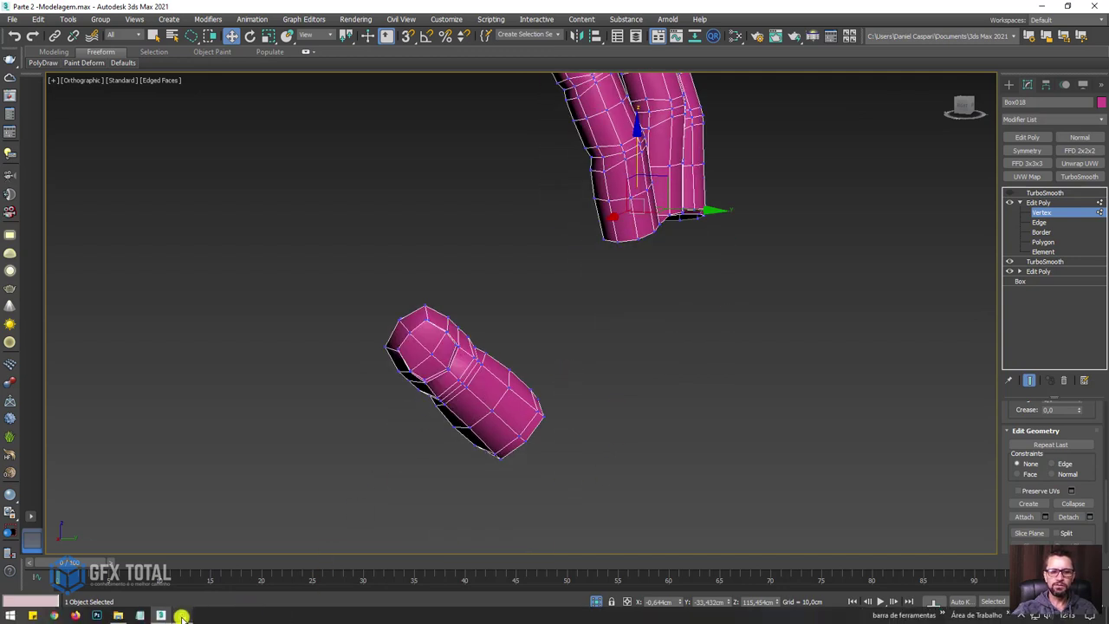
Step: Zoom PureRef's hand board into the pinching-hand photo, then sketch and erase an annotation stroke
left_click(182, 616)
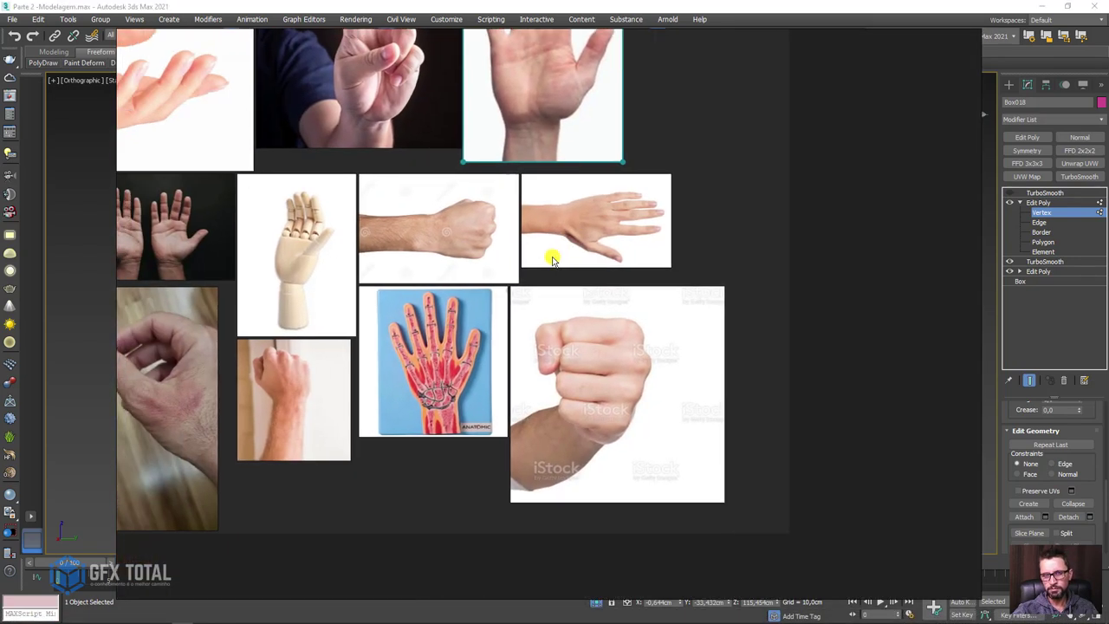
scroll(434, 403, "up", 1)
scroll(355, 396, "up", 1)
scroll(428, 325, "up", 3)
scroll(428, 325, "up", 3)
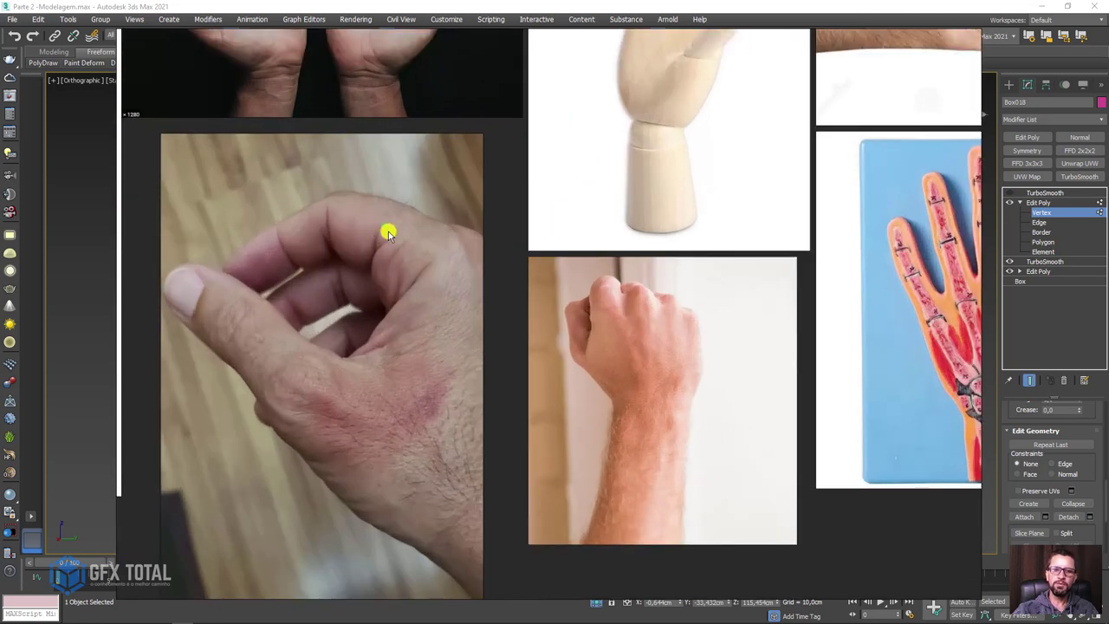
left_click_drag(398, 390, 152, 325)
key("Escape")
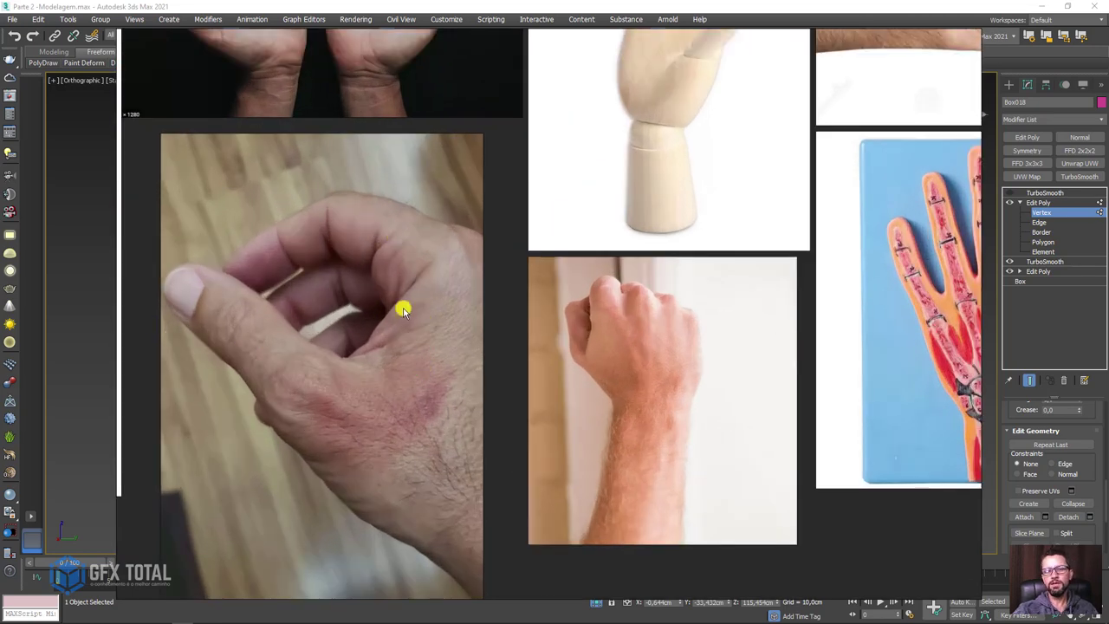
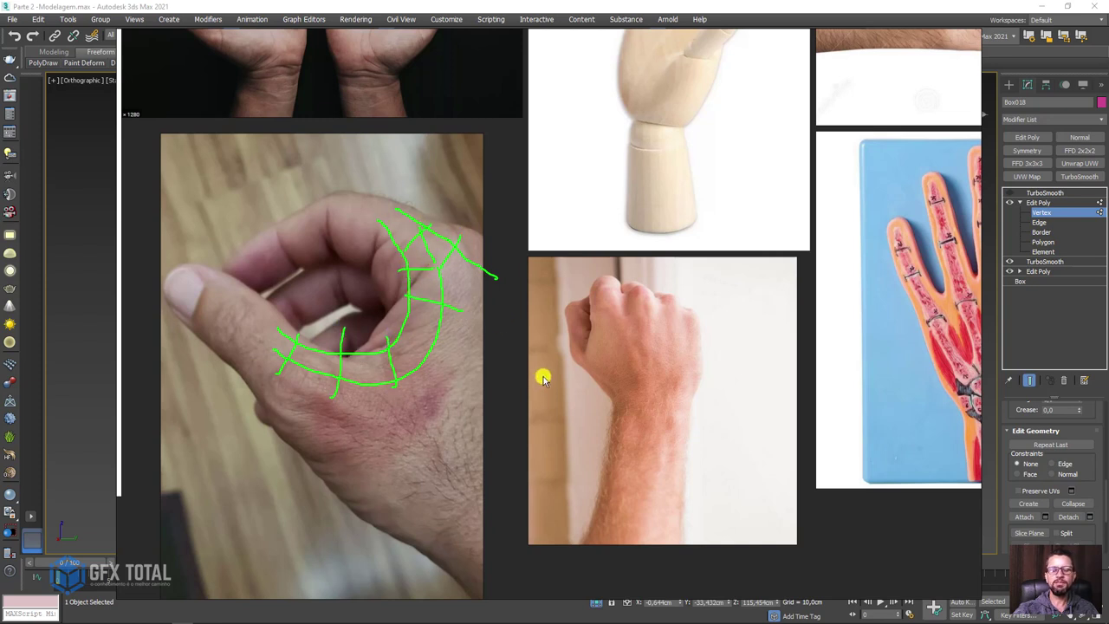
Step: Zoom out the PureRef board to show the mannequin hands, fists, palms, anatomy model and pinching-thumb photo
scroll(480, 346, "down", 4)
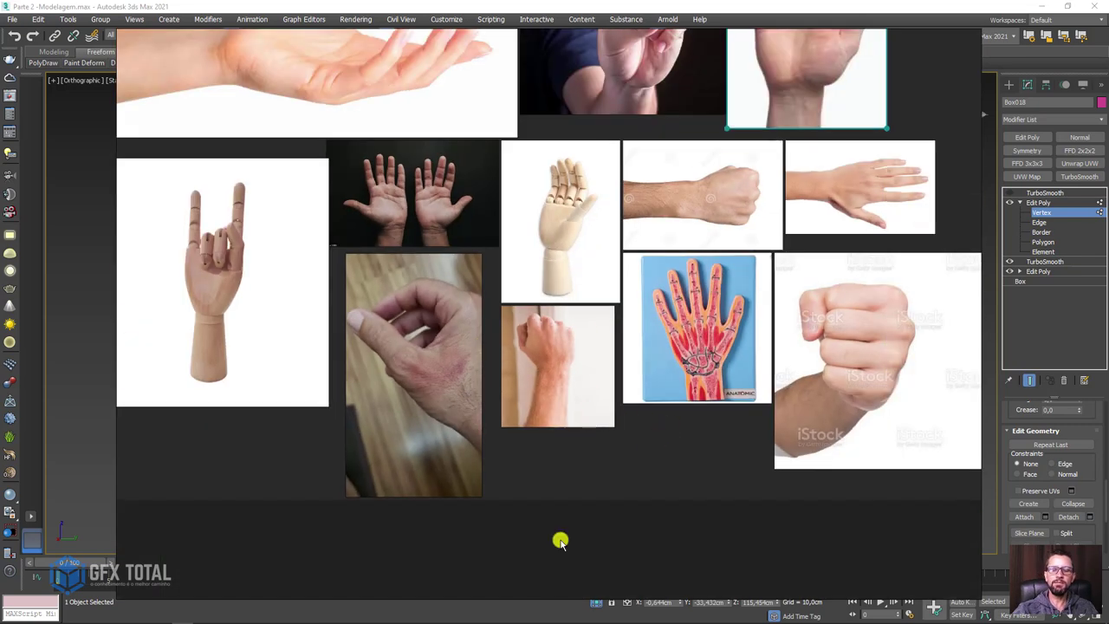
Step: Back in 3ds Max at Edge level, extrude a thin strip down from the first finger's base edge
left_click(162, 615)
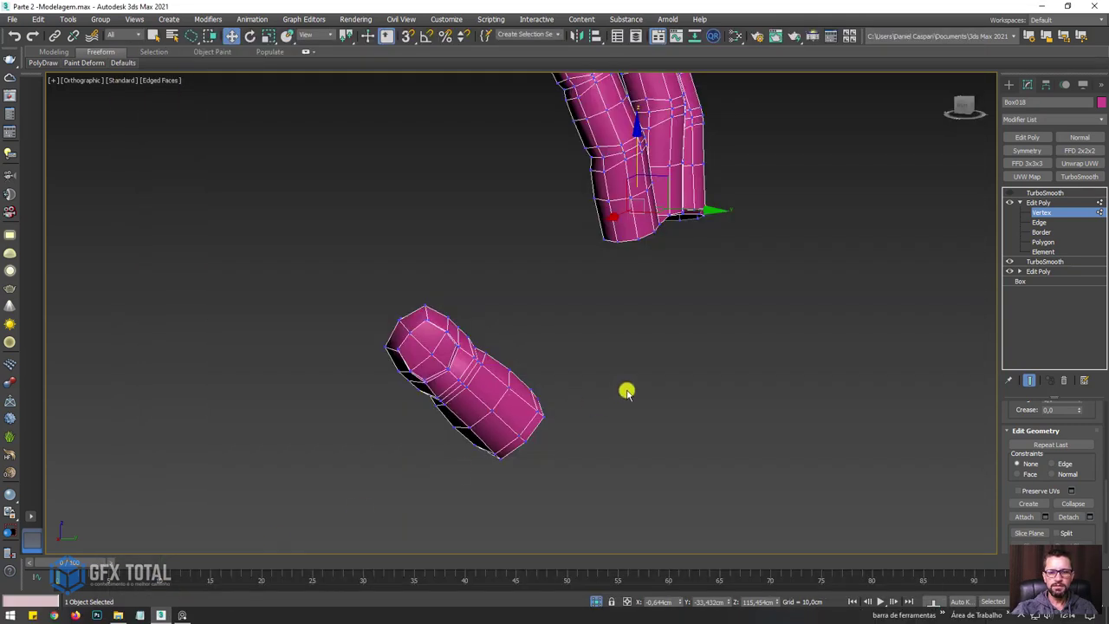
left_click(1041, 223)
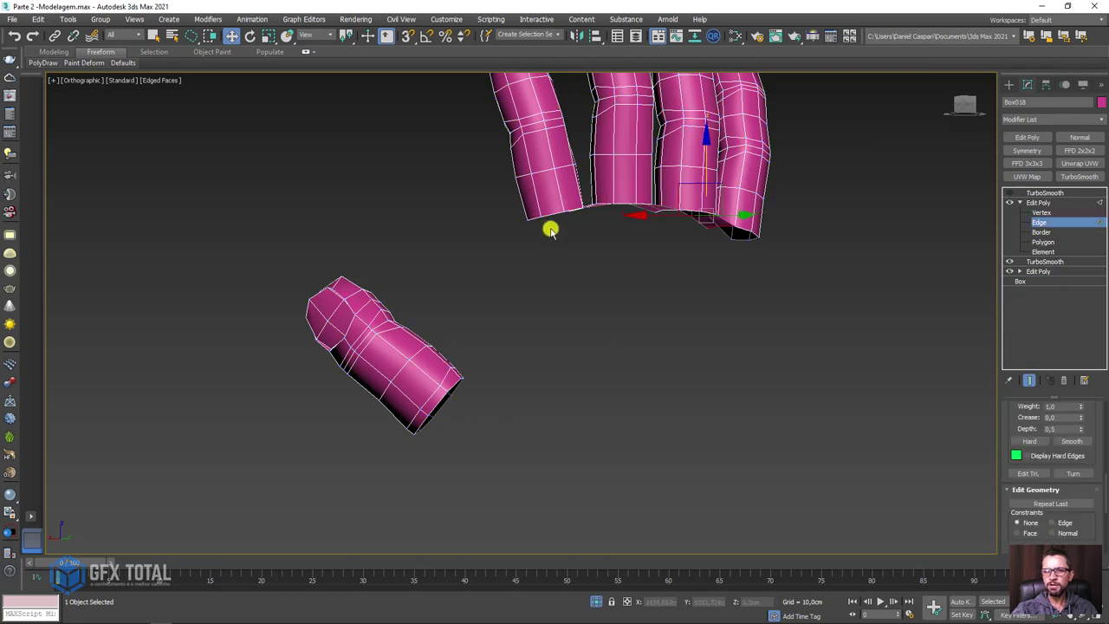
scroll(550, 228, "up", 2)
scroll(530, 238, "up", 2)
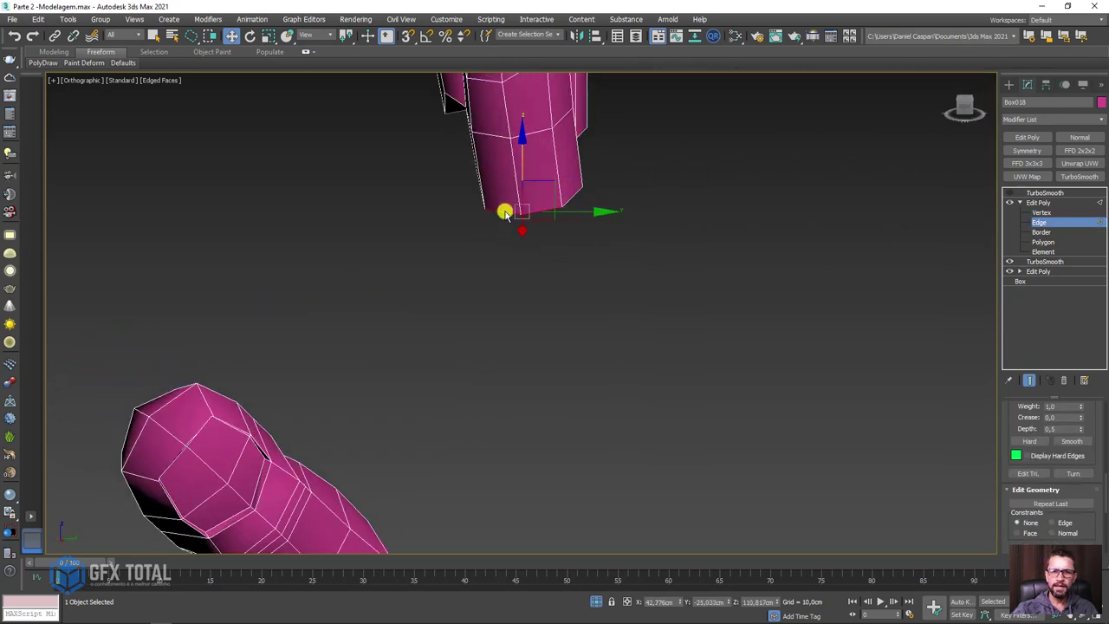
mouse_move(531, 316)
middle_mouse_down("alt")
mouse_move(468, 307)
mouse_move(515, 238)
middle_mouse_up("alt")
left_click_drag(500, 164, 515, 342, "shift")
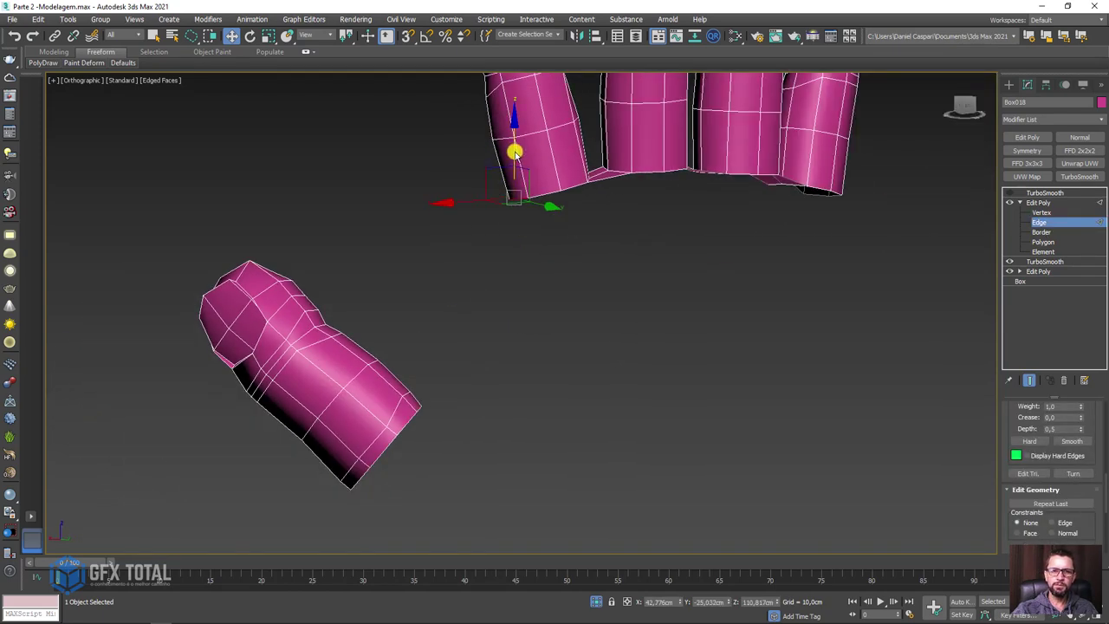
mouse_move(549, 336)
middle_mouse_down("alt")
mouse_move(577, 329)
mouse_move(436, 349)
mouse_move(488, 362)
mouse_move(537, 353)
middle_mouse_up("alt")
Step: Shift the strip's end left, tilt it, and extend it further down toward the thumb
left_click_drag(527, 345, 502, 352)
key("e")
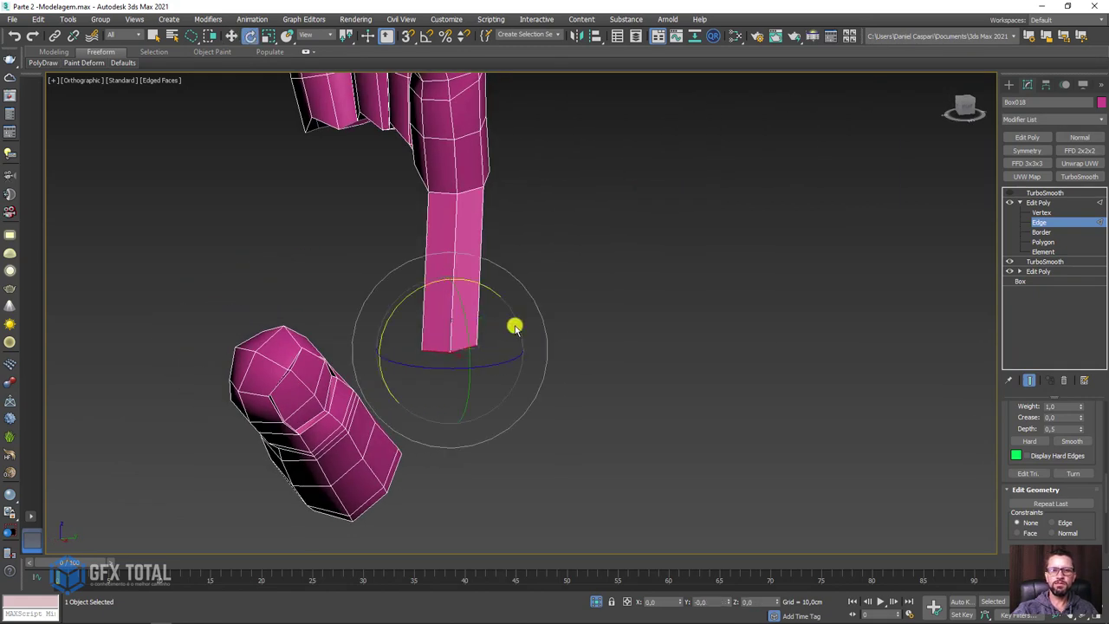
left_click_drag(483, 289, 502, 293)
mouse_move(518, 378)
middle_mouse_down("alt")
mouse_move(476, 389)
mouse_move(434, 344)
middle_mouse_up("alt")
key("w")
middle_click_drag(502, 337, 409, 353, "alt")
left_click_drag(408, 352, 441, 364)
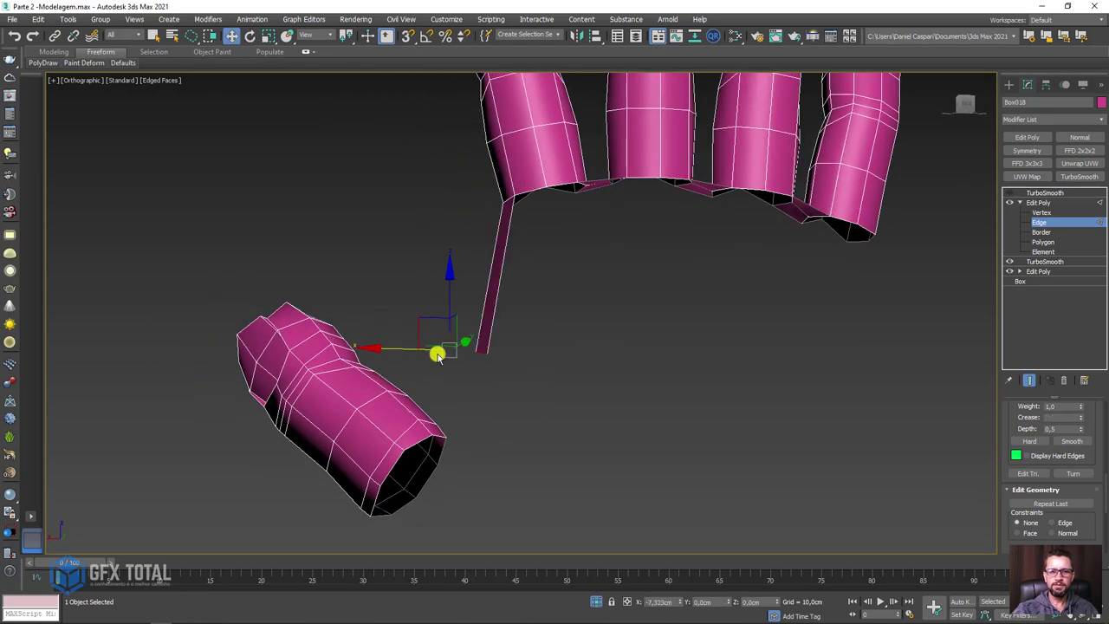
mouse_move(453, 324)
left_mouse_down()
mouse_move(444, 371)
mouse_move(424, 397)
left_mouse_up()
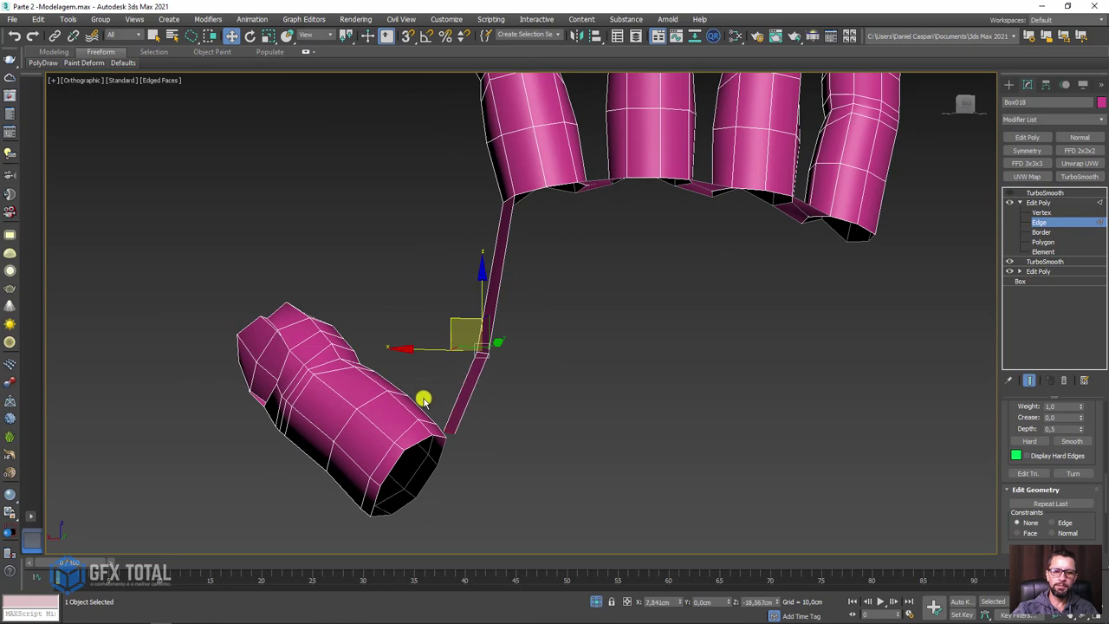
middle_click_drag(423, 396, 505, 453, "alt")
Step: Rotate the strip's tip to face the thumb and check it against the fingers
key("e")
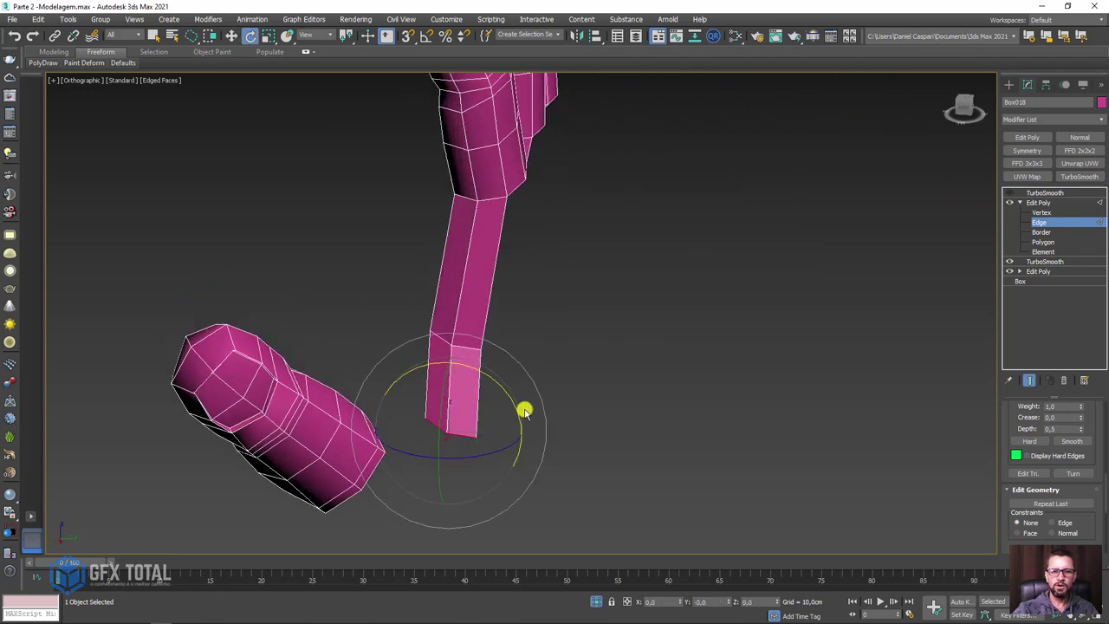
mouse_move(509, 401)
left_mouse_down()
mouse_move(522, 428)
mouse_move(463, 431)
mouse_move(457, 414)
left_mouse_up()
key("w")
mouse_move(451, 364)
middle_mouse_down("alt")
mouse_move(359, 352)
mouse_move(408, 366)
mouse_move(464, 417)
middle_mouse_up("alt")
key("e")
left_click_drag(459, 390, 408, 379)
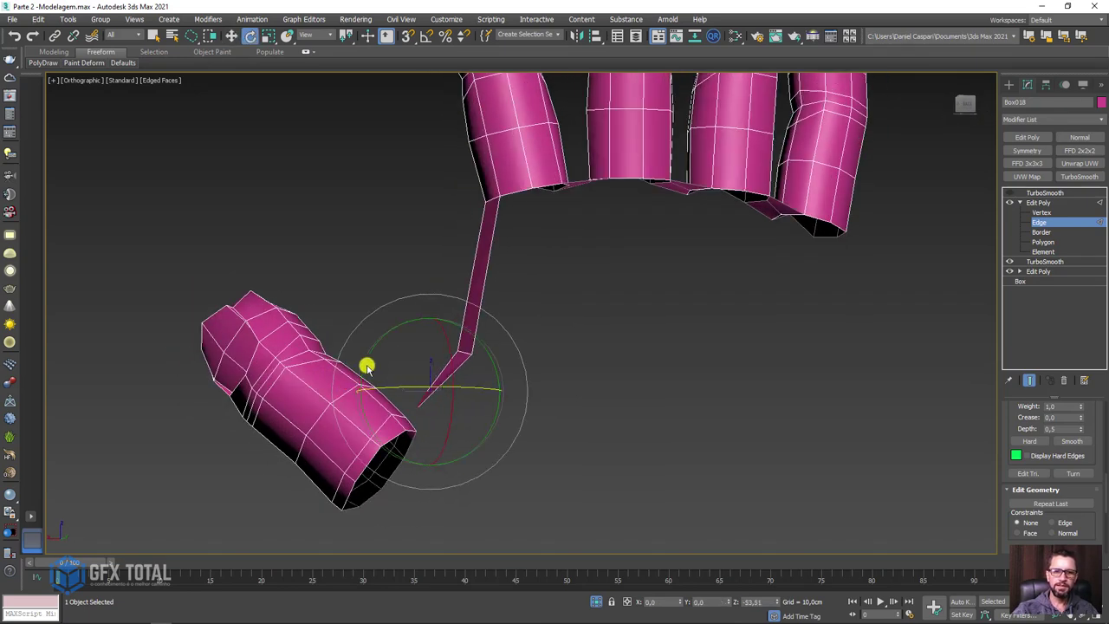
mouse_move(367, 368)
middle_mouse_down("alt")
mouse_move(413, 387)
mouse_move(460, 431)
mouse_move(549, 389)
mouse_move(557, 411)
mouse_move(535, 379)
mouse_move(384, 423)
mouse_move(372, 413)
mouse_move(379, 366)
middle_mouse_up("alt")
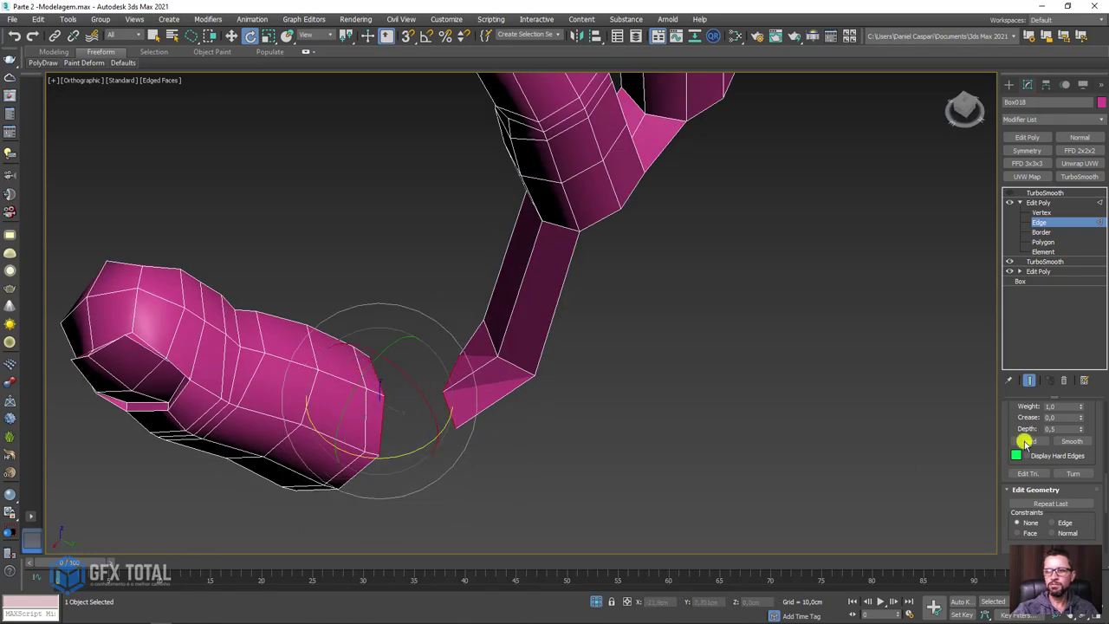
scroll(1016, 426, "up", 3)
mouse_move(807, 460)
middle_mouse_down("alt")
mouse_move(737, 436)
mouse_move(761, 377)
mouse_move(798, 387)
mouse_move(686, 367)
mouse_move(600, 383)
mouse_move(875, 397)
middle_mouse_up("alt")
mouse_move(695, 445)
middle_mouse_down("alt")
mouse_move(567, 391)
mouse_move(600, 353)
mouse_move(579, 344)
middle_mouse_up("alt")
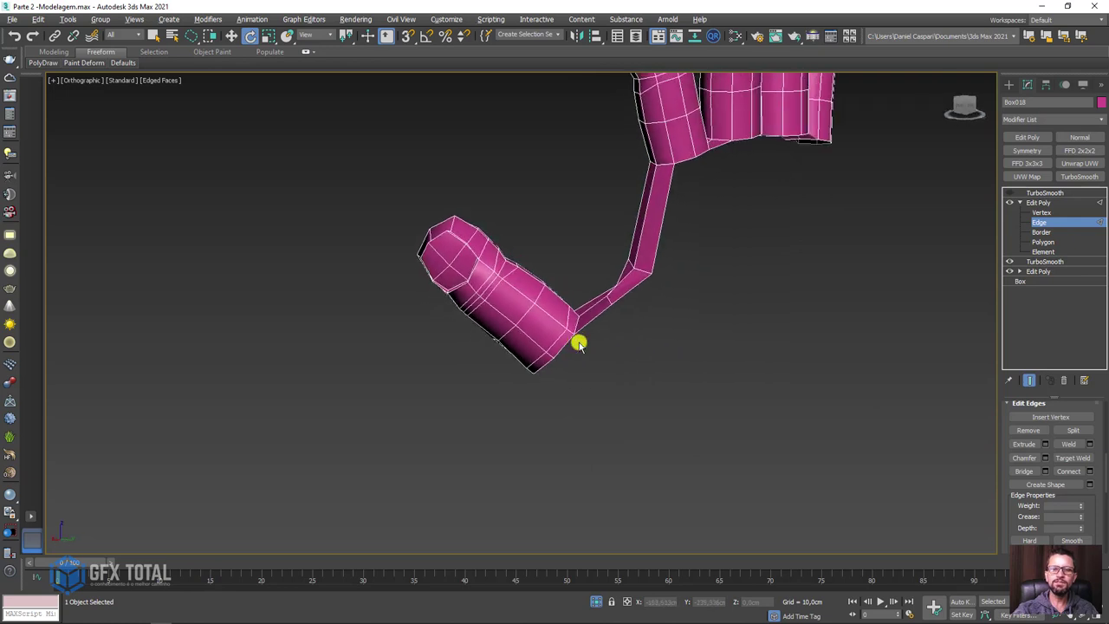
Step: At Vertex level, pull the vertex where the strip meets the thumb up and right
left_click(1042, 214)
scroll(617, 322, "up", 4)
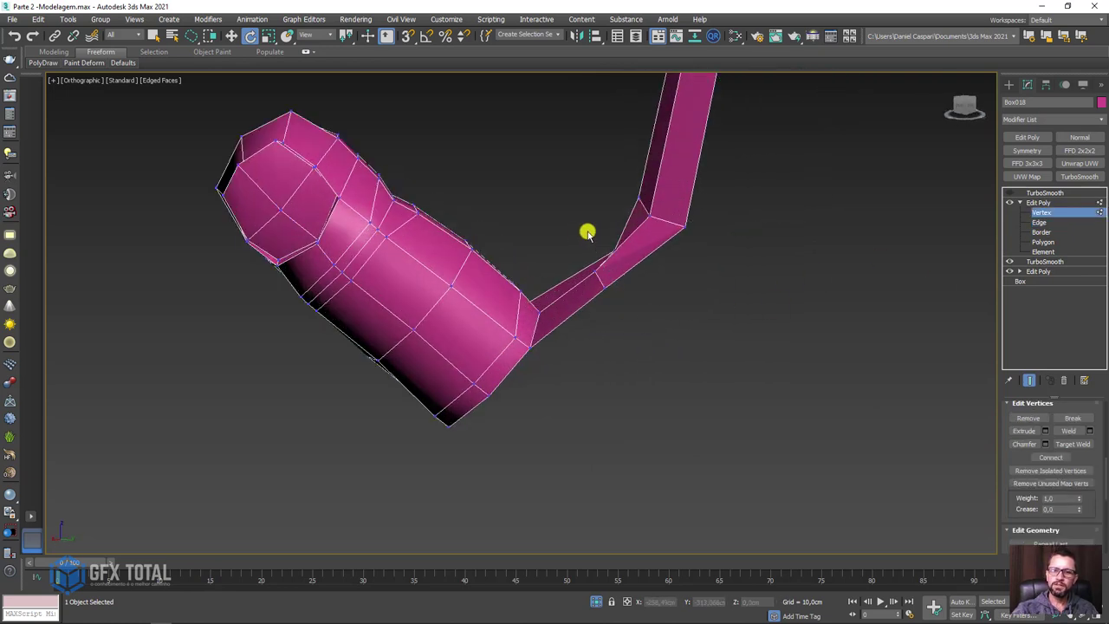
left_click(623, 264)
key("w")
mouse_move(624, 267)
middle_mouse_down("alt")
mouse_move(629, 235)
mouse_move(725, 275)
mouse_move(684, 320)
mouse_move(642, 268)
mouse_move(644, 250)
mouse_move(649, 285)
mouse_move(688, 283)
mouse_move(663, 247)
middle_mouse_up("alt")
mouse_move(646, 256)
left_mouse_down()
mouse_move(676, 295)
mouse_move(701, 223)
mouse_move(776, 224)
left_mouse_up()
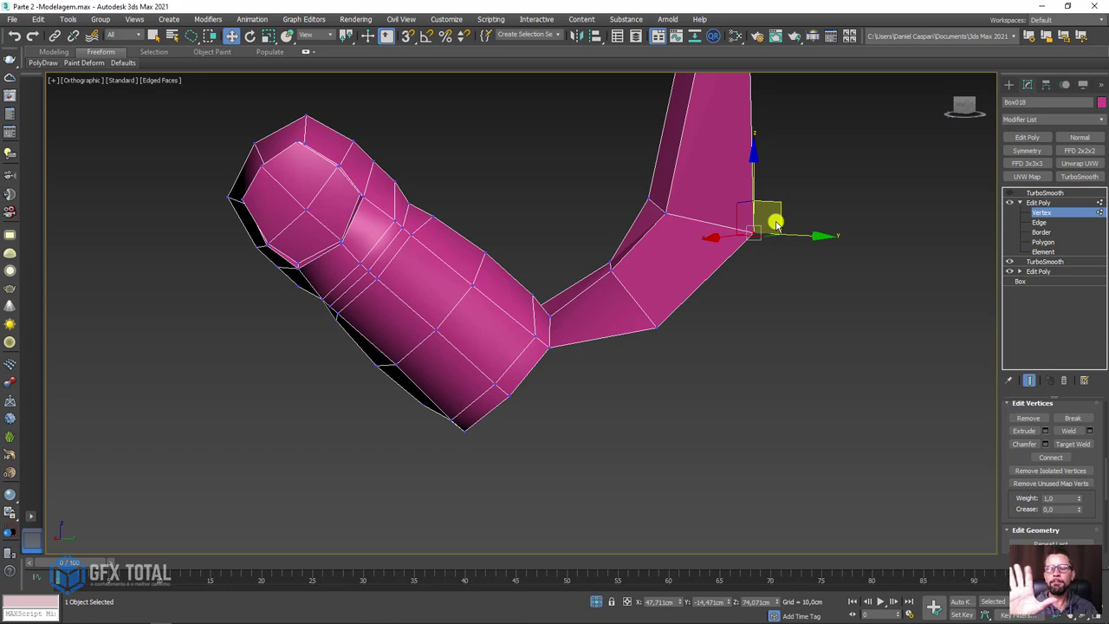
Step: Nudge a second vertex on the strip's bend into place, then deselect and review the hand
mouse_move(773, 248)
middle_mouse_down("alt")
mouse_move(817, 258)
mouse_move(680, 231)
middle_mouse_up("alt")
left_click(666, 236)
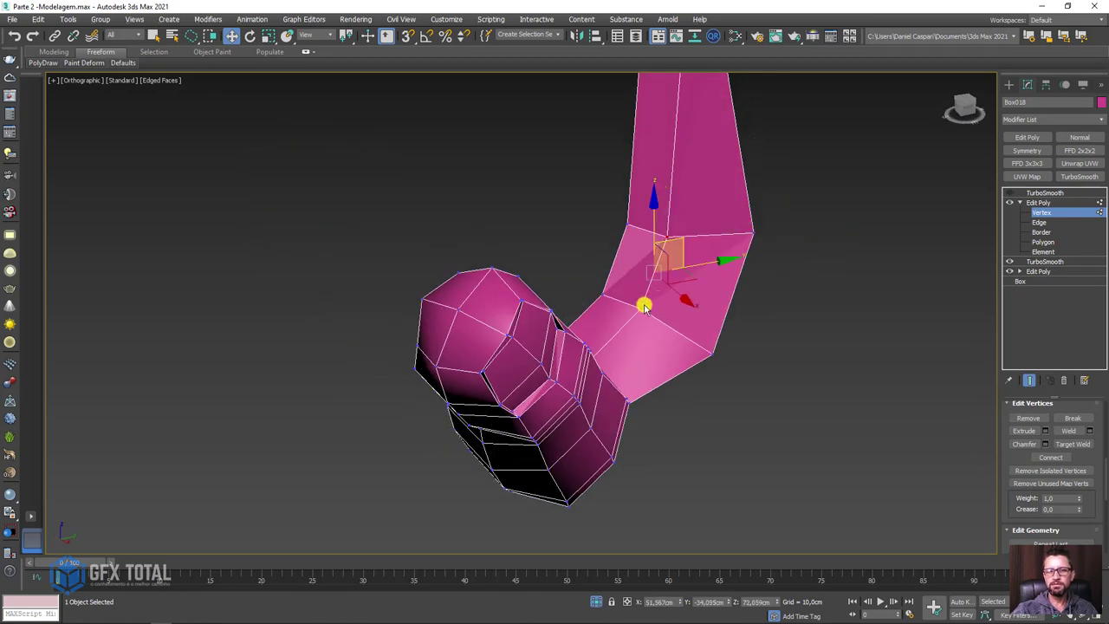
left_click_drag(684, 280, 668, 278)
mouse_move(669, 277)
middle_mouse_down("alt")
mouse_move(716, 287)
mouse_move(644, 262)
mouse_move(697, 309)
middle_mouse_up("alt")
left_click(702, 323)
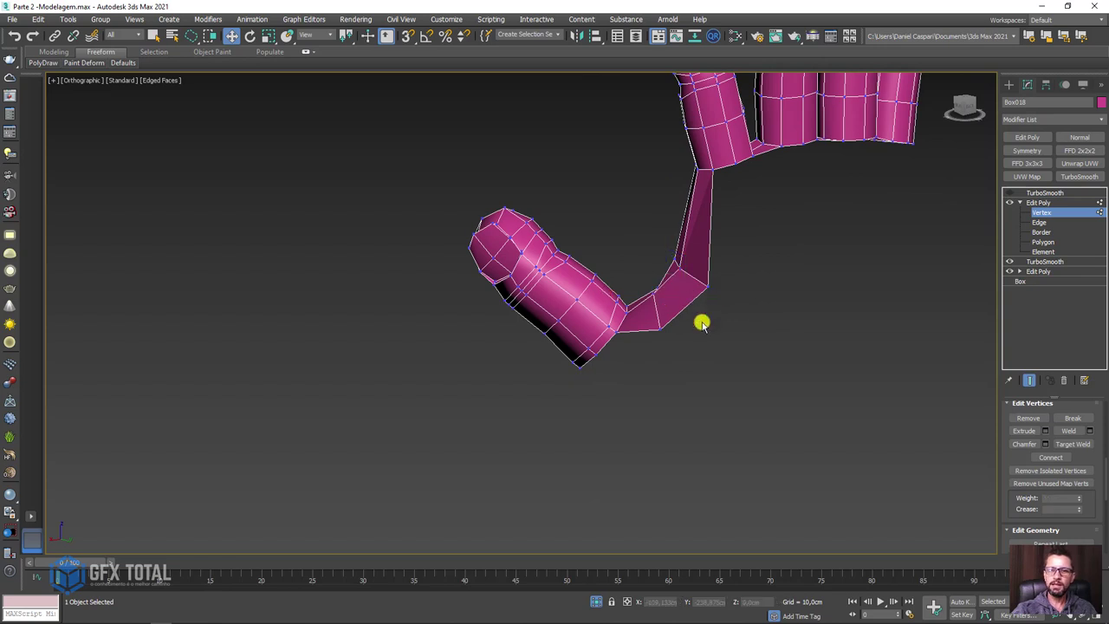
mouse_move(777, 387)
middle_mouse_down("alt")
mouse_move(750, 309)
mouse_move(667, 320)
mouse_move(841, 347)
mouse_move(832, 338)
middle_mouse_up("alt")
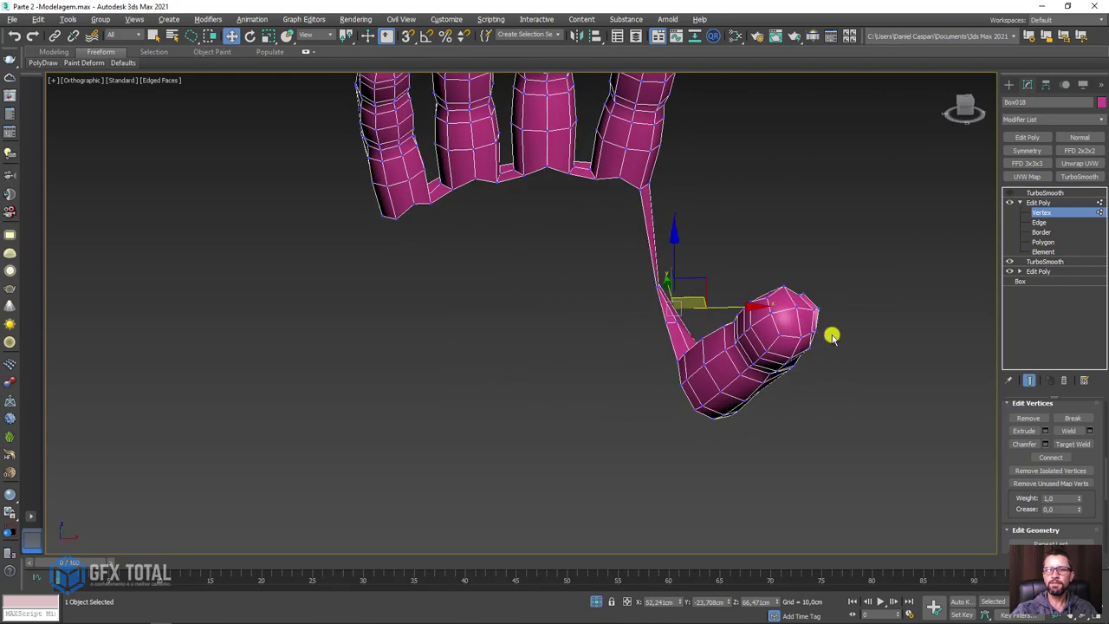
Step: At Edge level, select the strip's end edge near the thumb and switch to Select and Scale
left_click(1041, 221)
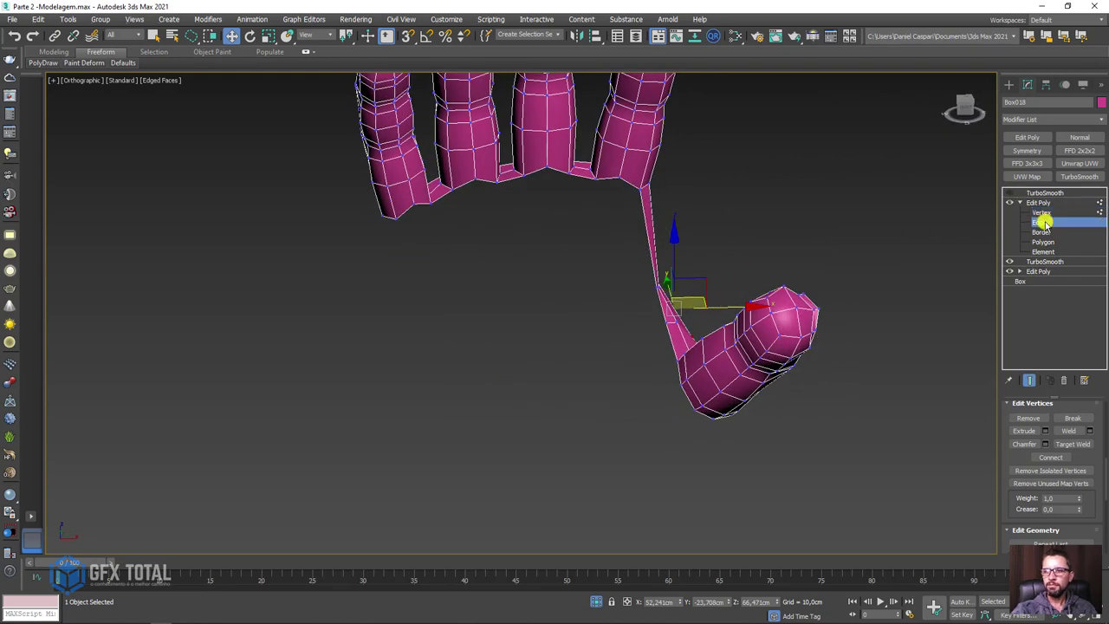
middle_click_drag(658, 304, 693, 279, "alt")
left_click(641, 309)
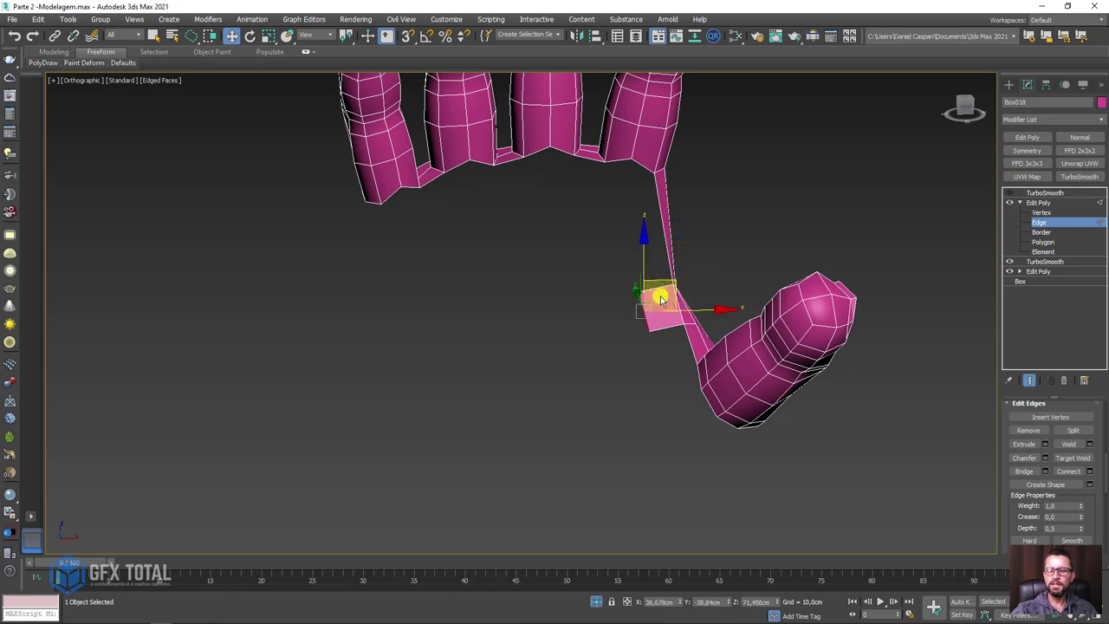
key("r")
key("w")
mouse_move(651, 269)
middle_mouse_down("alt")
mouse_move(636, 354)
mouse_move(587, 354)
mouse_move(705, 359)
mouse_move(764, 339)
mouse_move(680, 319)
mouse_move(725, 307)
mouse_move(728, 294)
mouse_move(577, 284)
mouse_move(581, 275)
mouse_move(691, 279)
mouse_move(624, 277)
mouse_move(665, 198)
middle_mouse_up("alt")
key("e")
key("r")
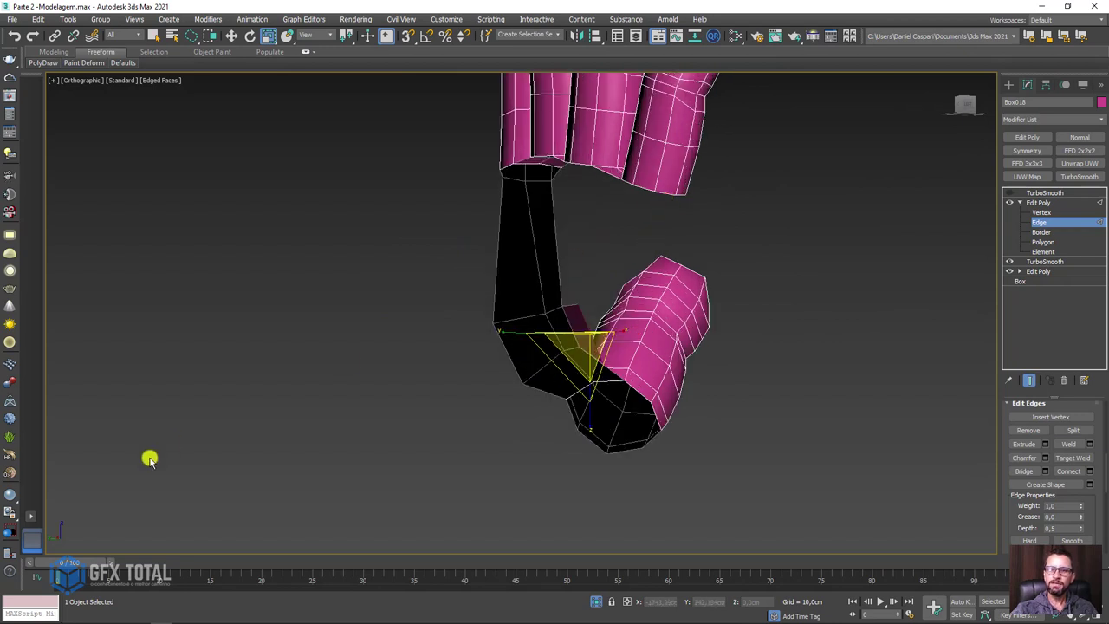
left_click(182, 616)
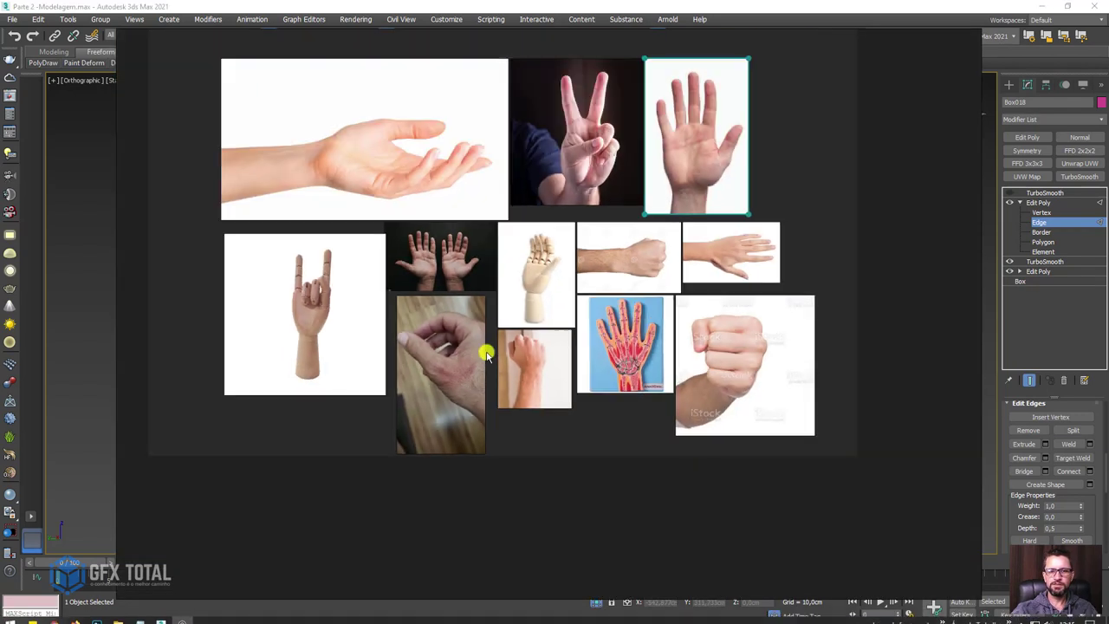
scroll(743, 170, "up", 3)
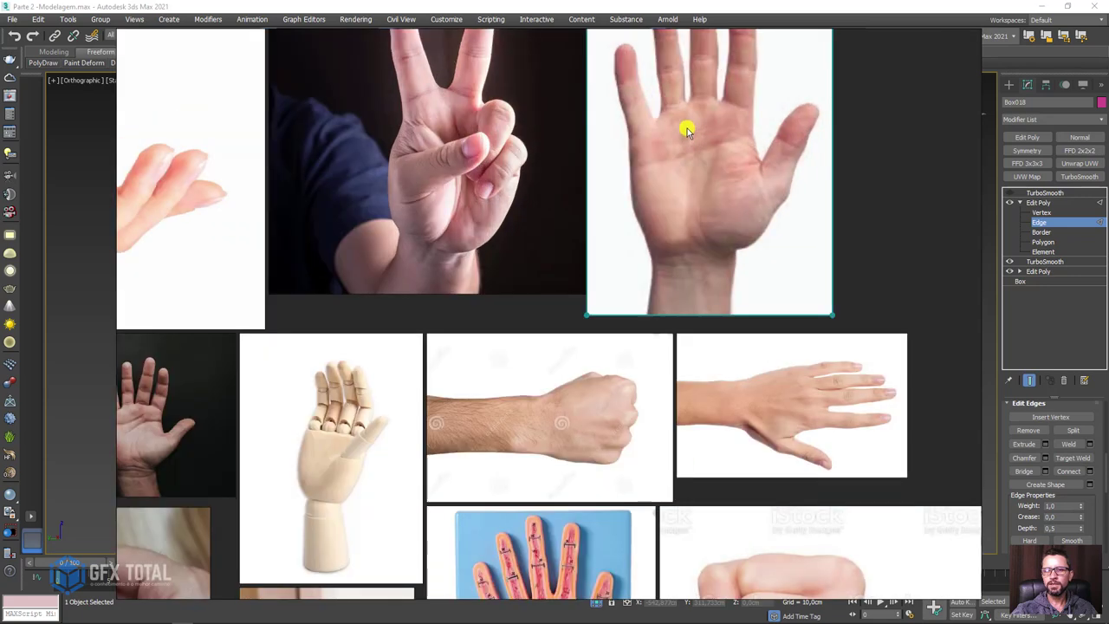
scroll(687, 128, "up", 2)
scroll(646, 115, "down", 1)
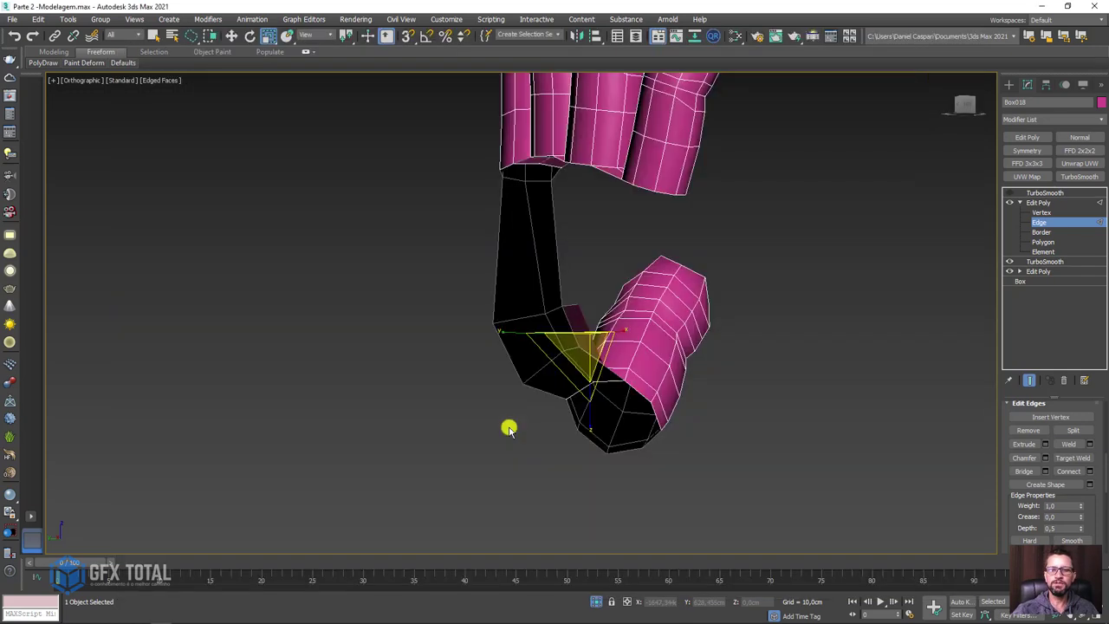
Step: Extrude the little finger's base edge down in two segments along the hand's outer side
mouse_move(509, 428)
middle_mouse_down("alt")
mouse_move(564, 419)
mouse_move(495, 428)
mouse_move(369, 310)
mouse_move(290, 207)
mouse_move(295, 234)
mouse_move(433, 262)
mouse_move(499, 245)
mouse_move(471, 246)
mouse_move(486, 228)
mouse_move(457, 208)
middle_mouse_up("alt")
left_click(284, 234)
key("w")
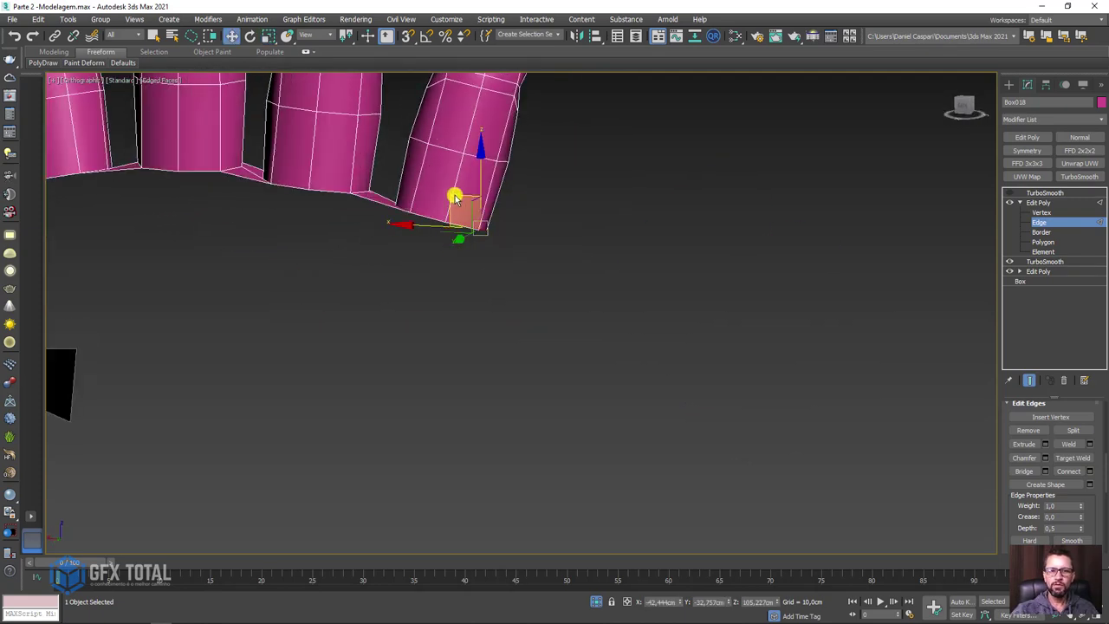
scroll(470, 245, "down", 3)
mouse_move(470, 245)
middle_mouse_down("alt")
mouse_move(564, 324)
mouse_move(632, 315)
mouse_move(534, 244)
middle_mouse_up("alt")
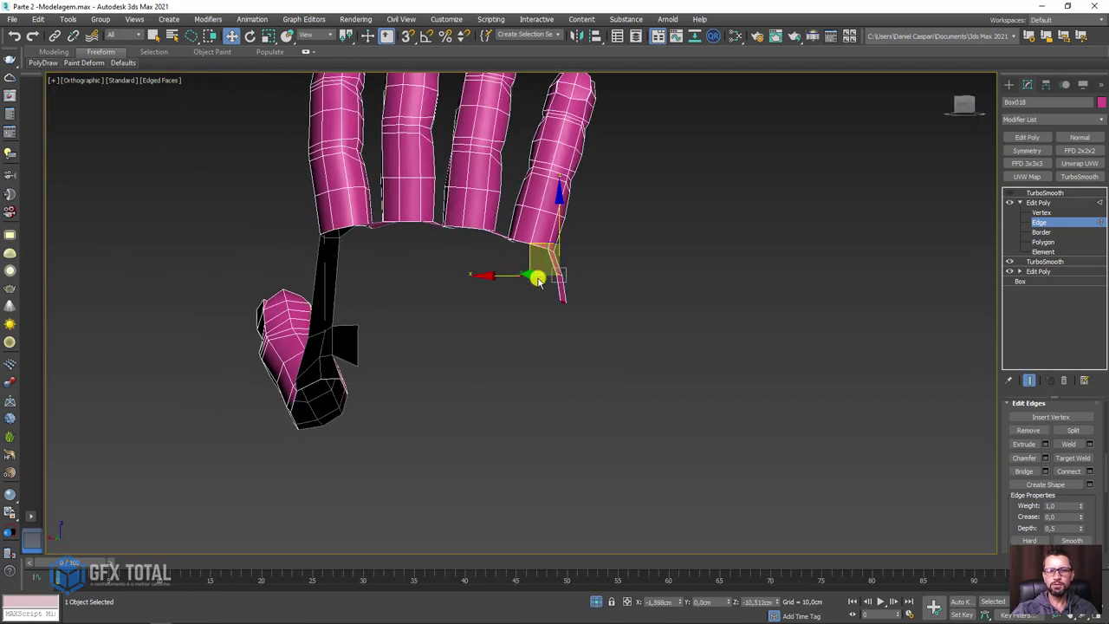
key("ctrl+z")
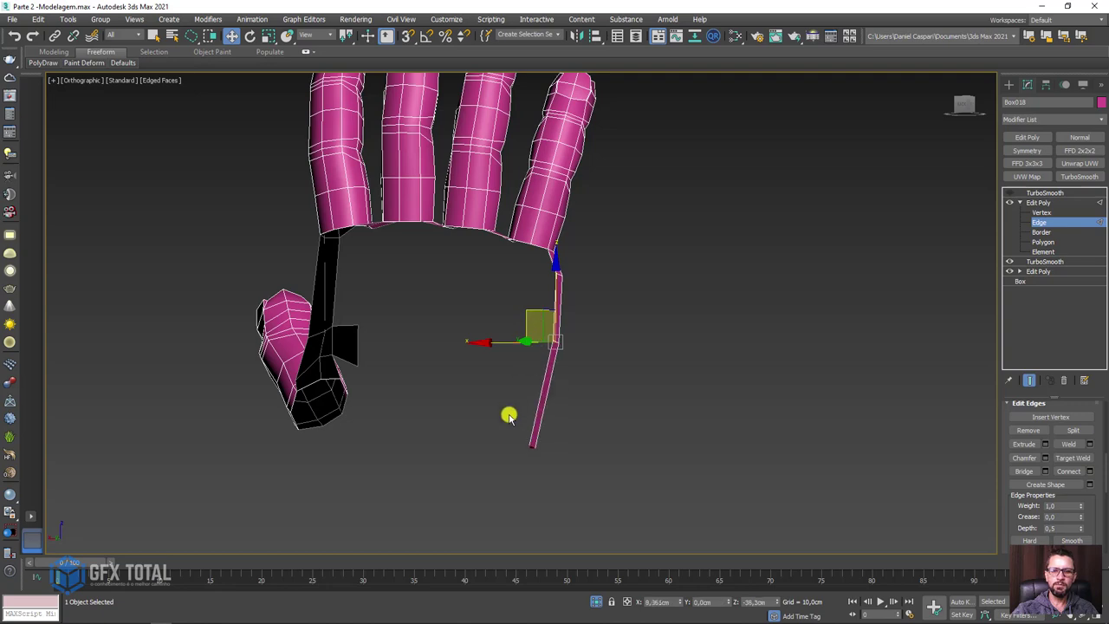
key("ctrl+z")
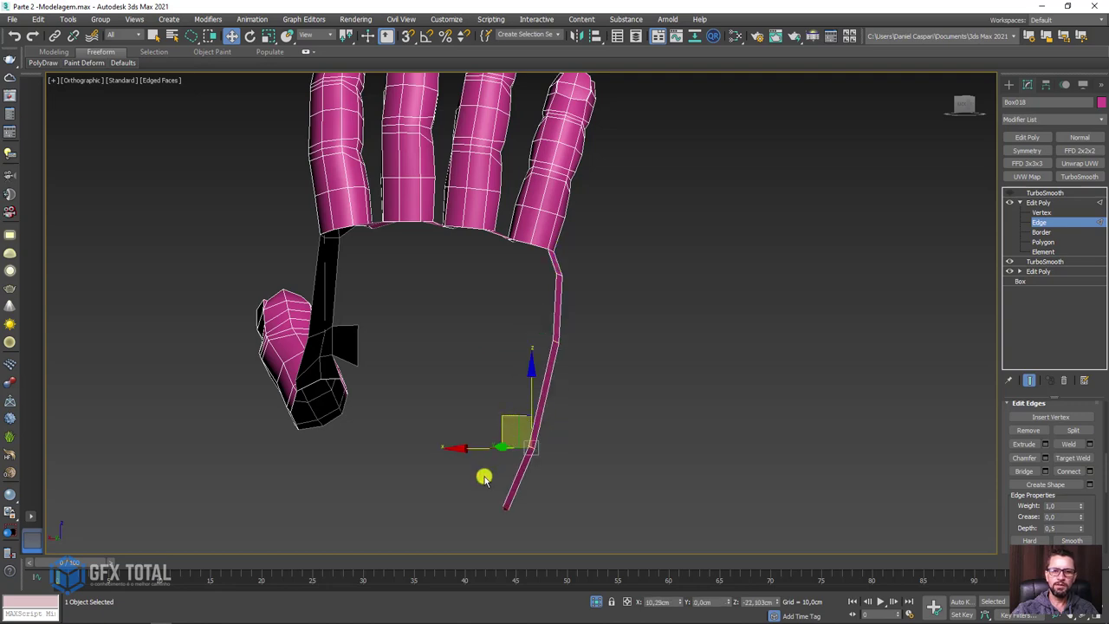
mouse_move(484, 478)
middle_mouse_down("alt")
mouse_move(486, 462)
mouse_move(425, 459)
mouse_move(456, 378)
mouse_move(623, 361)
mouse_move(531, 367)
middle_mouse_up("alt")
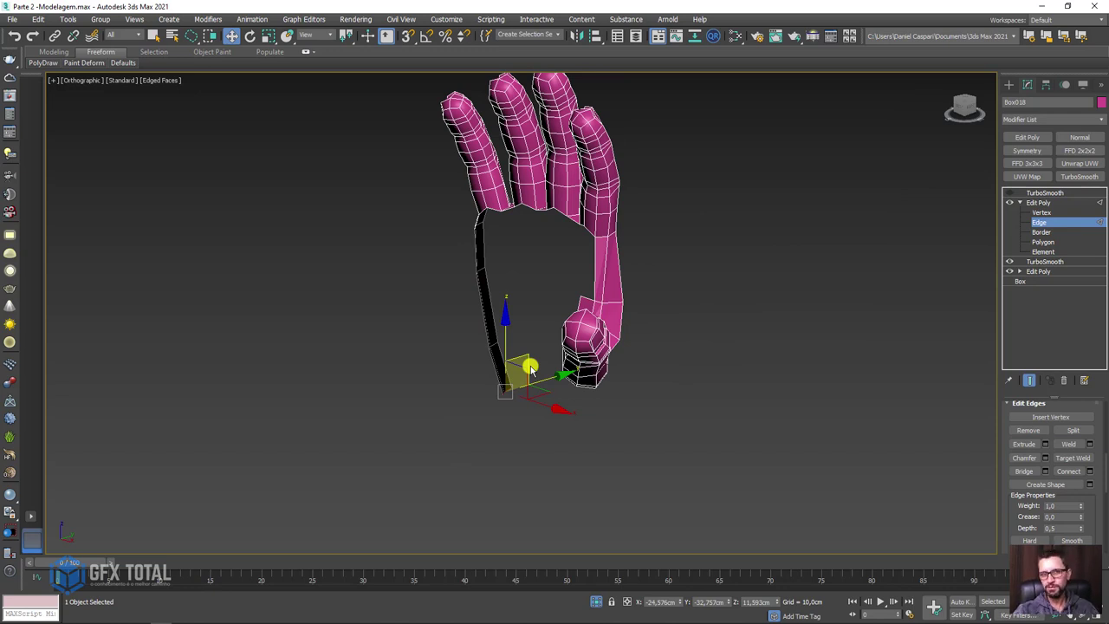
Step: At Vertex level, select vertices along the side strip beside the blue palm block
mouse_move(596, 609)
middle_mouse_down("alt")
mouse_move(595, 376)
mouse_move(607, 376)
mouse_move(537, 253)
mouse_move(537, 193)
middle_mouse_up("alt")
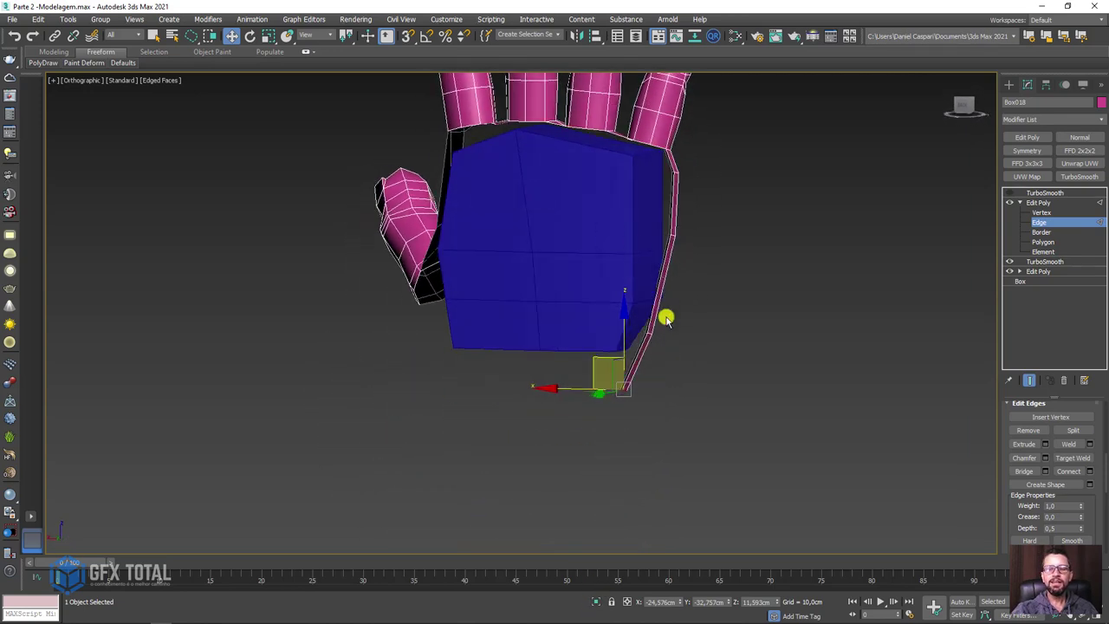
mouse_move(666, 319)
middle_mouse_down("alt")
mouse_move(656, 339)
mouse_move(608, 365)
mouse_move(747, 284)
mouse_move(982, 235)
middle_mouse_up("alt")
left_click(1040, 213)
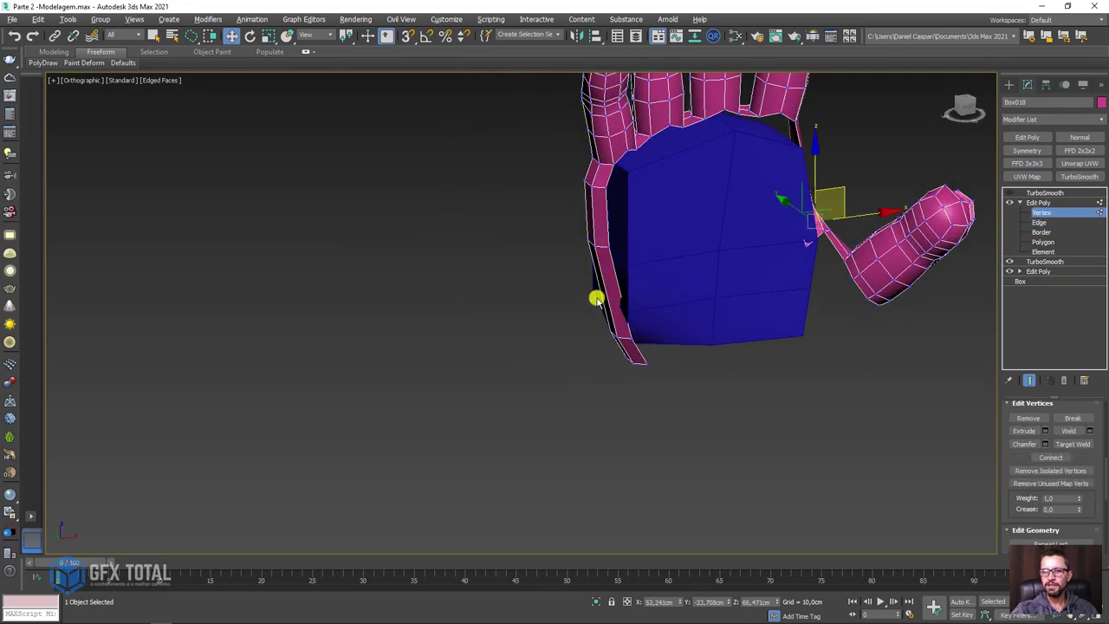
middle_click_drag(597, 297, 515, 187, "alt")
left_click_drag(583, 242, 545, 246)
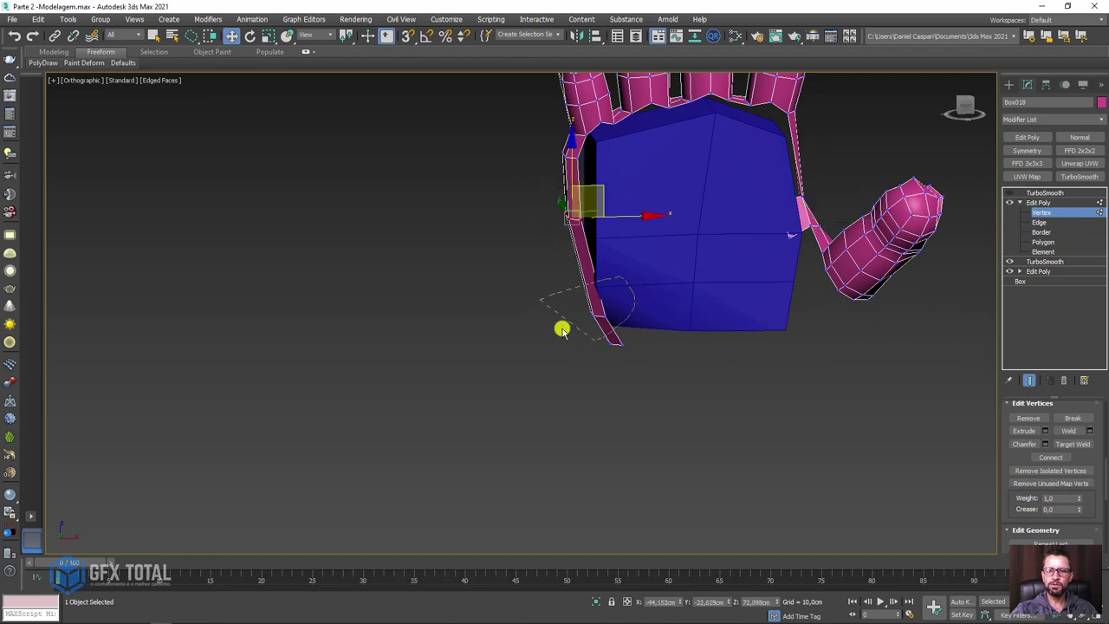
left_click_drag(562, 330, 606, 287)
scroll(607, 287, "up", 3)
mouse_move(607, 287)
middle_mouse_down("alt")
mouse_move(723, 312)
mouse_move(499, 250)
mouse_move(433, 257)
mouse_move(550, 312)
mouse_move(609, 424)
mouse_move(602, 445)
middle_mouse_up("alt")
Step: Select the strip's bottom vertex and the wrist vertex, inspecting them from below
left_click_drag(601, 446, 649, 396)
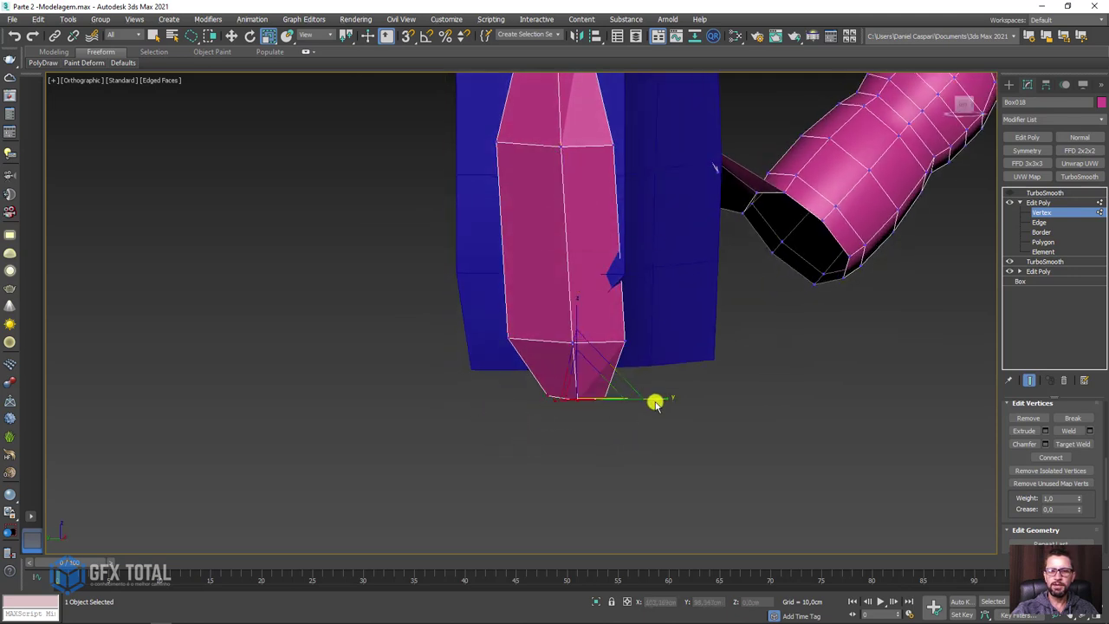
mouse_move(681, 399)
middle_mouse_down("alt")
mouse_move(644, 190)
mouse_move(651, 228)
mouse_move(633, 203)
mouse_move(661, 191)
middle_mouse_up("alt")
left_click(643, 200)
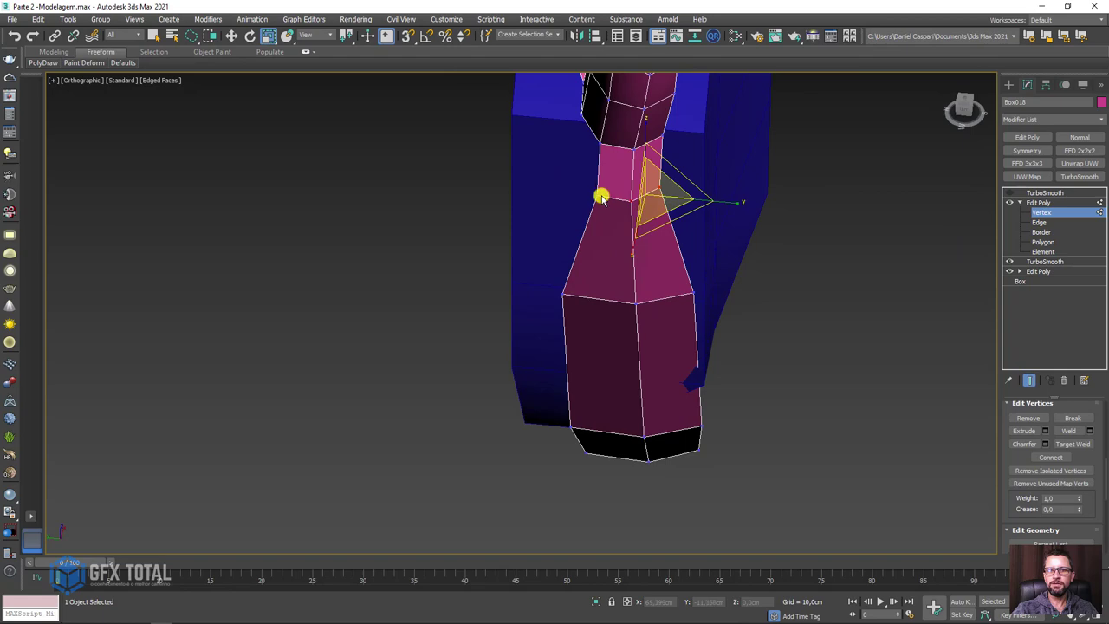
mouse_move(601, 197)
left_mouse_down()
mouse_move(746, 208)
mouse_move(681, 234)
left_mouse_up()
middle_click_drag(682, 235, 711, 213, "alt")
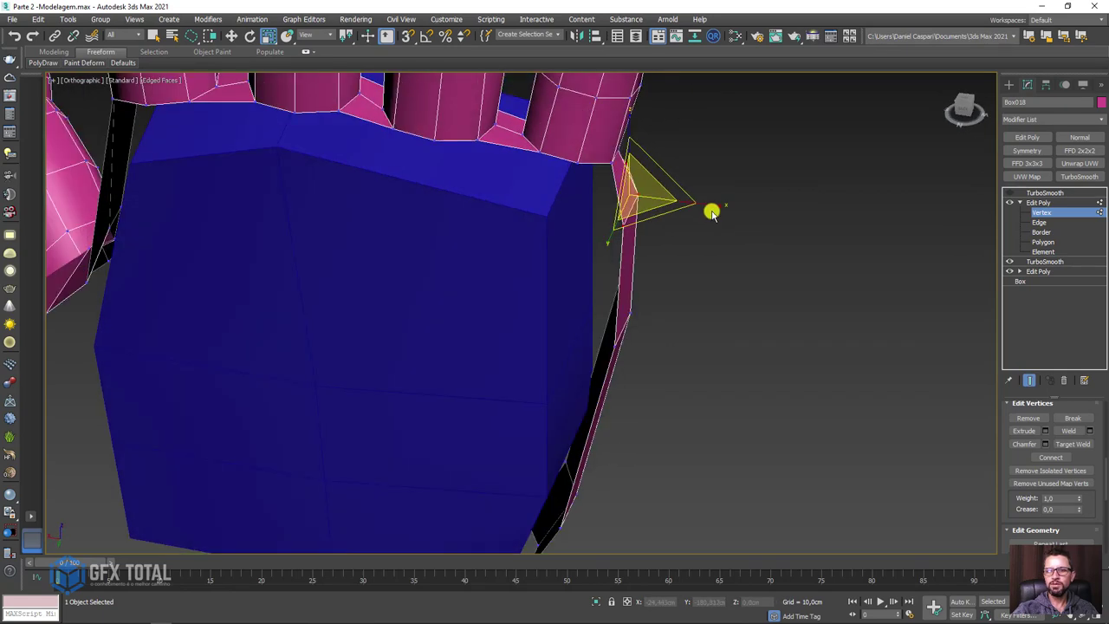
mouse_move(710, 213)
left_mouse_down()
mouse_move(726, 205)
mouse_move(736, 250)
left_mouse_up()
mouse_move(736, 251)
middle_mouse_down("alt")
mouse_move(699, 230)
mouse_move(624, 276)
mouse_move(797, 260)
mouse_move(913, 176)
middle_mouse_up("alt")
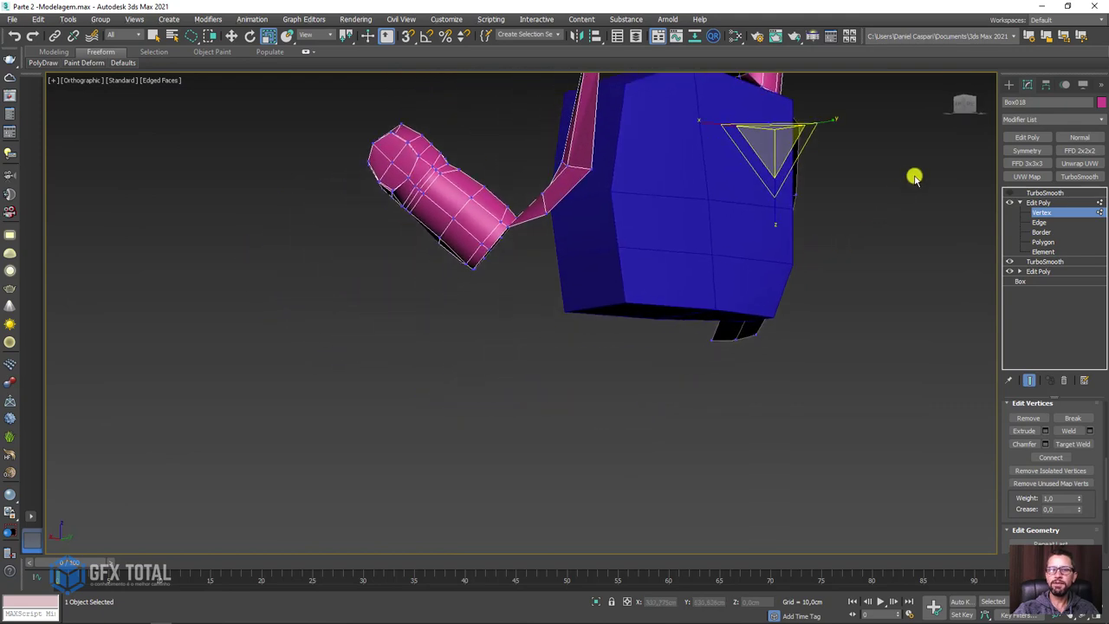
Step: At Edge level, target the thumb's base edge beside the blue palm with Select and Scale
left_click(1041, 222)
mouse_move(780, 277)
middle_mouse_down("alt")
mouse_move(441, 335)
mouse_move(515, 196)
mouse_move(470, 226)
mouse_move(477, 217)
mouse_move(510, 292)
mouse_move(527, 261)
middle_mouse_up("alt")
key("w")
mouse_move(471, 214)
middle_mouse_down("alt")
mouse_move(502, 255)
mouse_move(503, 217)
mouse_move(545, 186)
mouse_move(507, 223)
mouse_move(532, 240)
mouse_move(528, 252)
mouse_move(488, 223)
middle_mouse_up("alt")
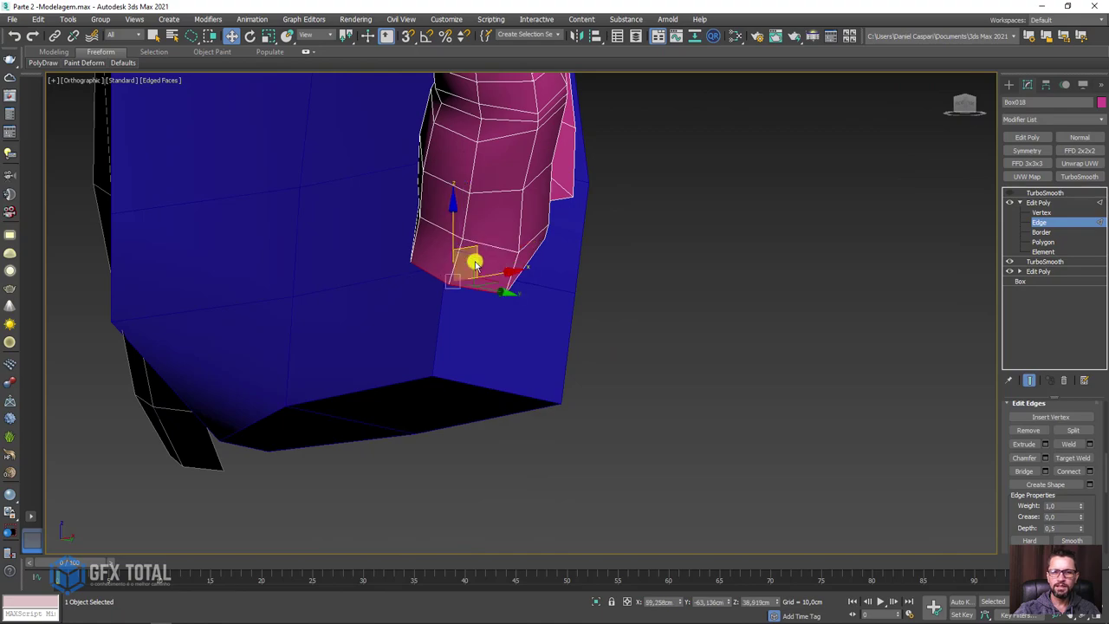
key("r")
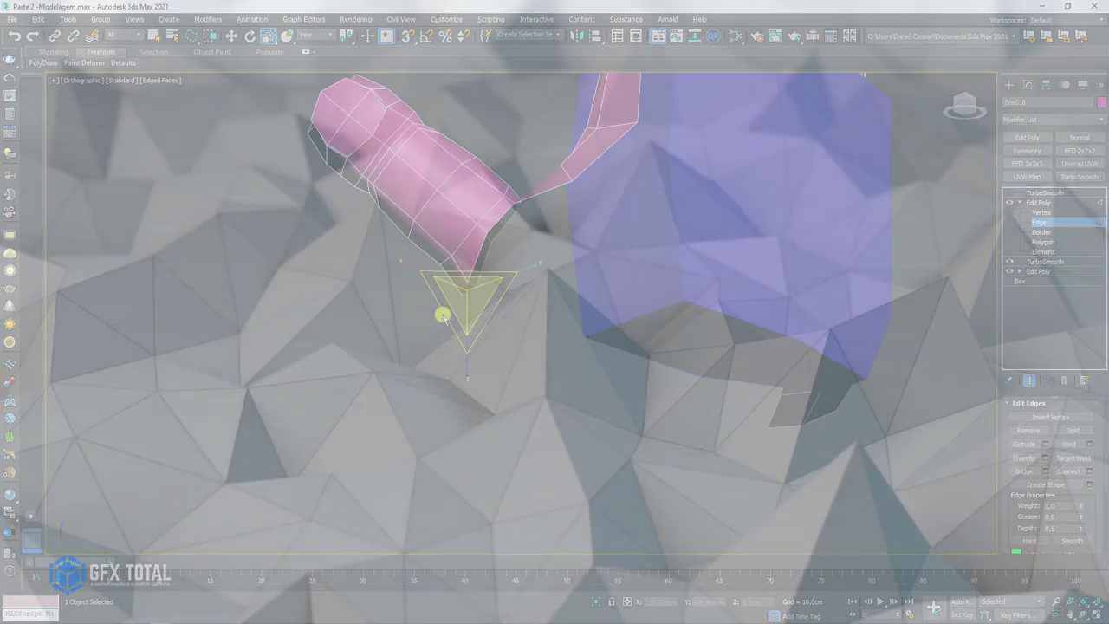